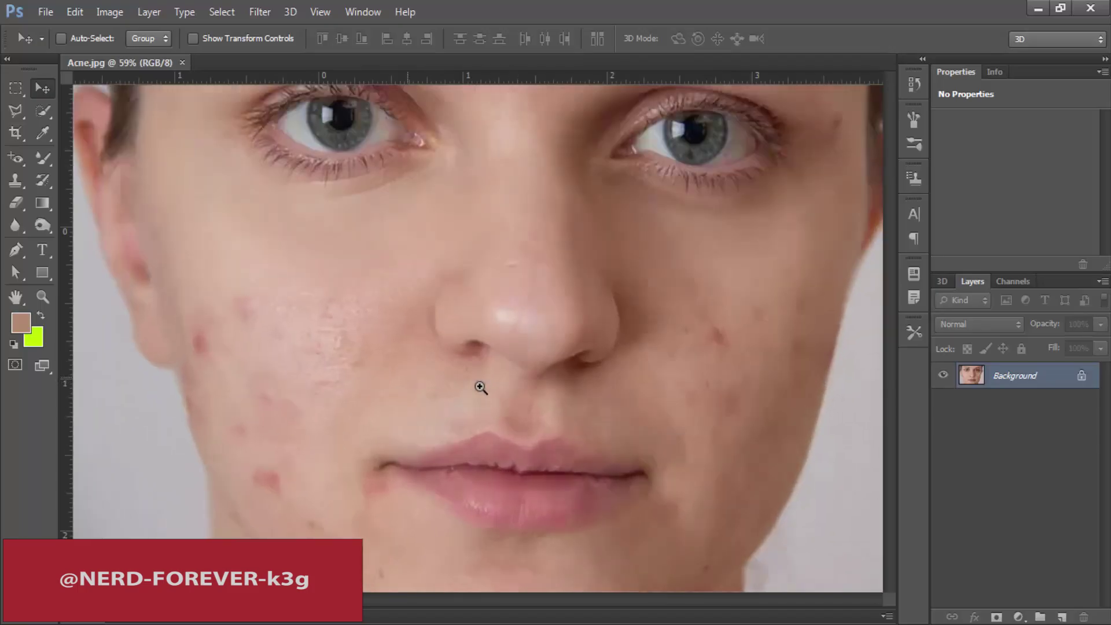
{"action": "left_click_drag", "start_coordinate": [205, 362], "coordinate": [339, 367]}
{"action": "left_click_drag", "start_coordinate": [591, 349], "coordinate": [523, 346]}
{"action": "left_click_drag", "start_coordinate": [392, 371], "coordinate": [467, 397]}
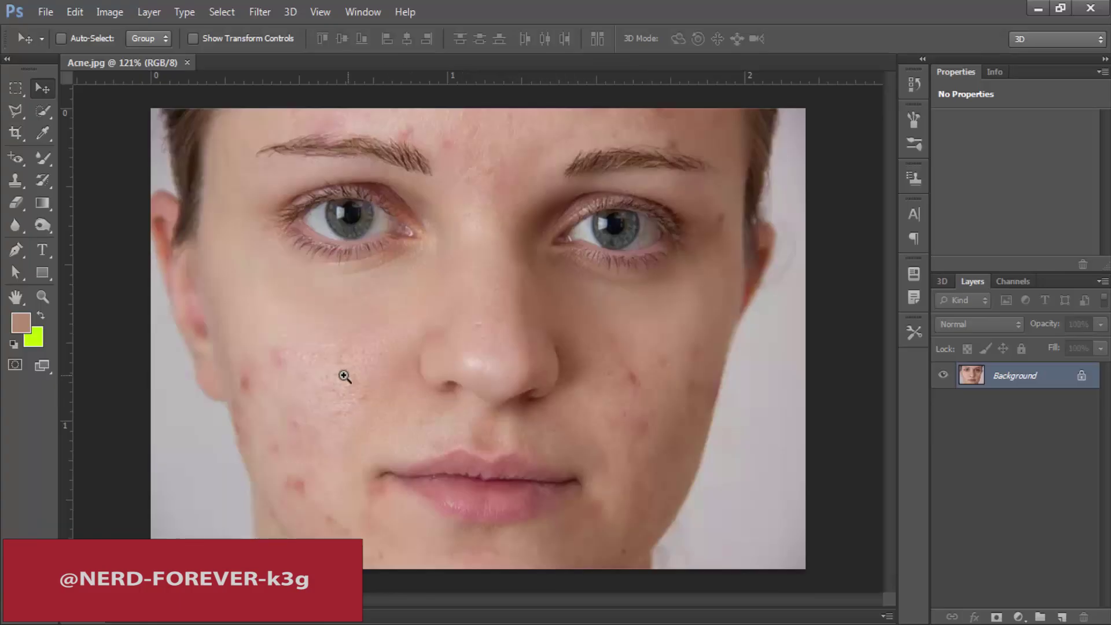
{"action": "left_click_drag", "start_coordinate": [343, 376], "coordinate": [493, 335]}
{"action": "mouse_move", "coordinate": [389, 318]}
{"action": "left_mouse_down"}
{"action": "mouse_move", "coordinate": [402, 318]}
{"action": "mouse_move", "coordinate": [394, 323]}
{"action": "left_mouse_up"}
- Switch from the Red Eye tool to the Spot Healing Brush tool
{"action": "left_click", "coordinate": [17, 153]}
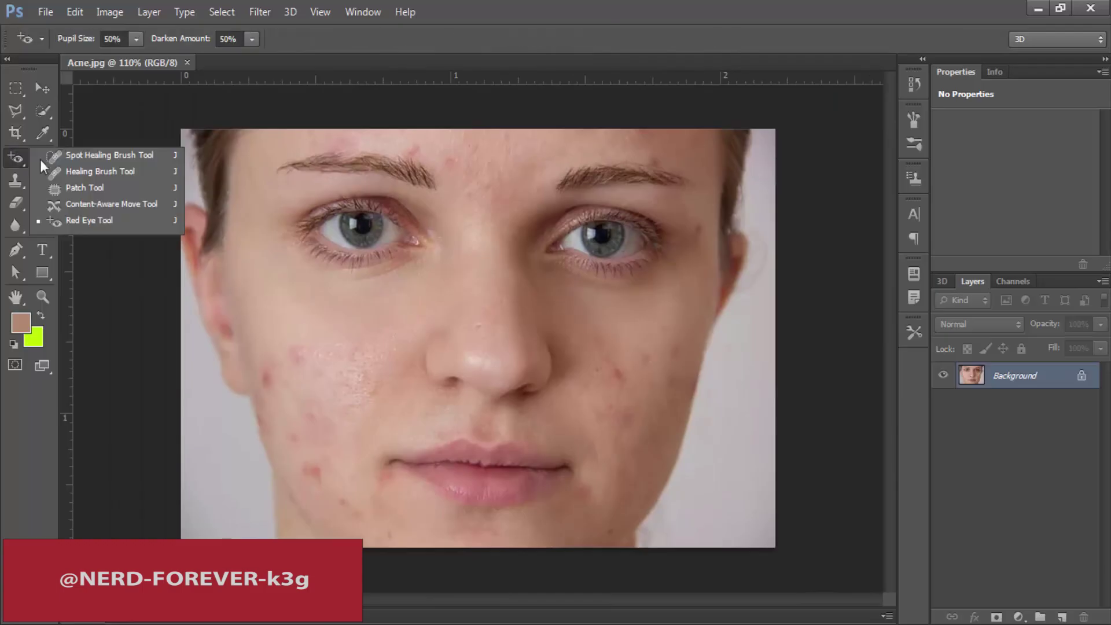
{"action": "left_click", "coordinate": [43, 157]}
{"action": "left_click", "coordinate": [13, 157]}
{"action": "left_click", "coordinate": [55, 157]}
{"action": "left_click", "coordinate": [15, 158]}
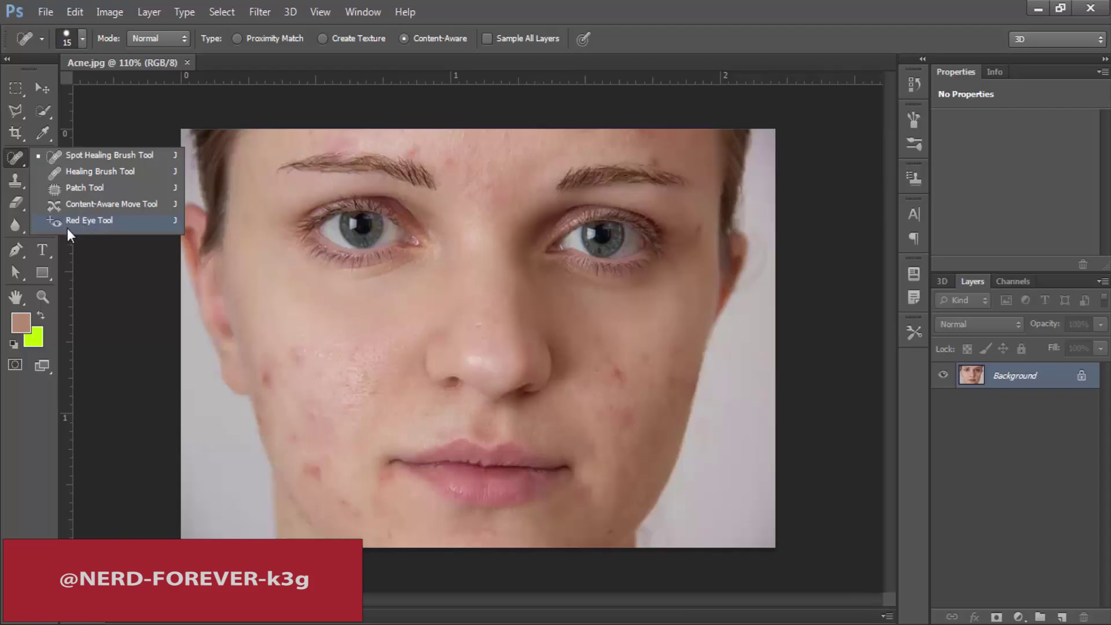
{"action": "left_click", "coordinate": [54, 158]}
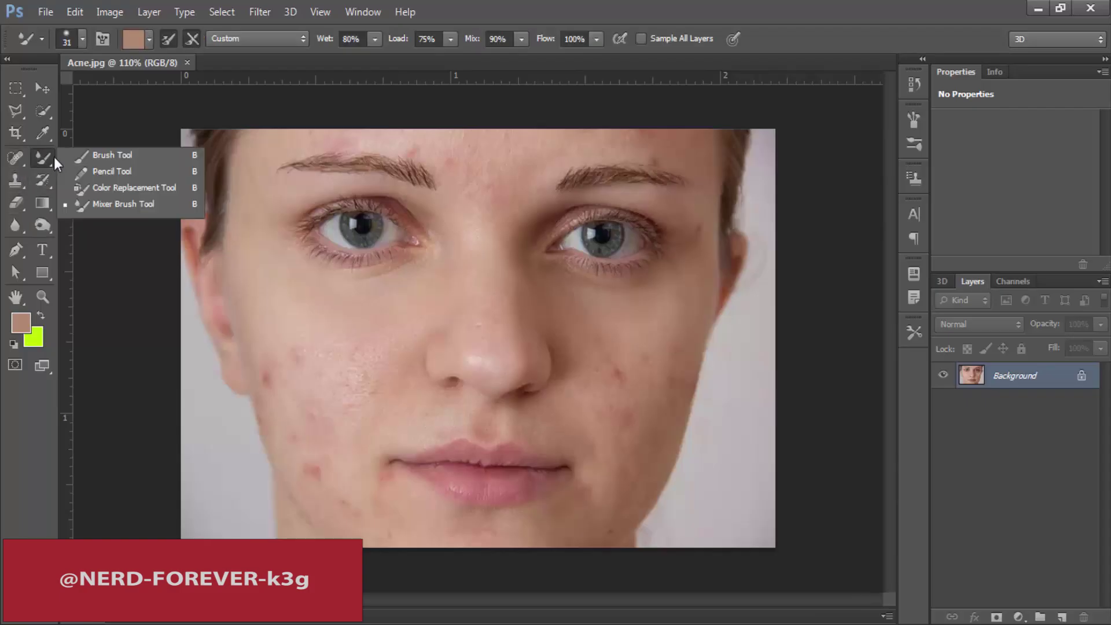
{"action": "left_click", "coordinate": [103, 155]}
{"action": "right_click", "coordinate": [35, 159]}
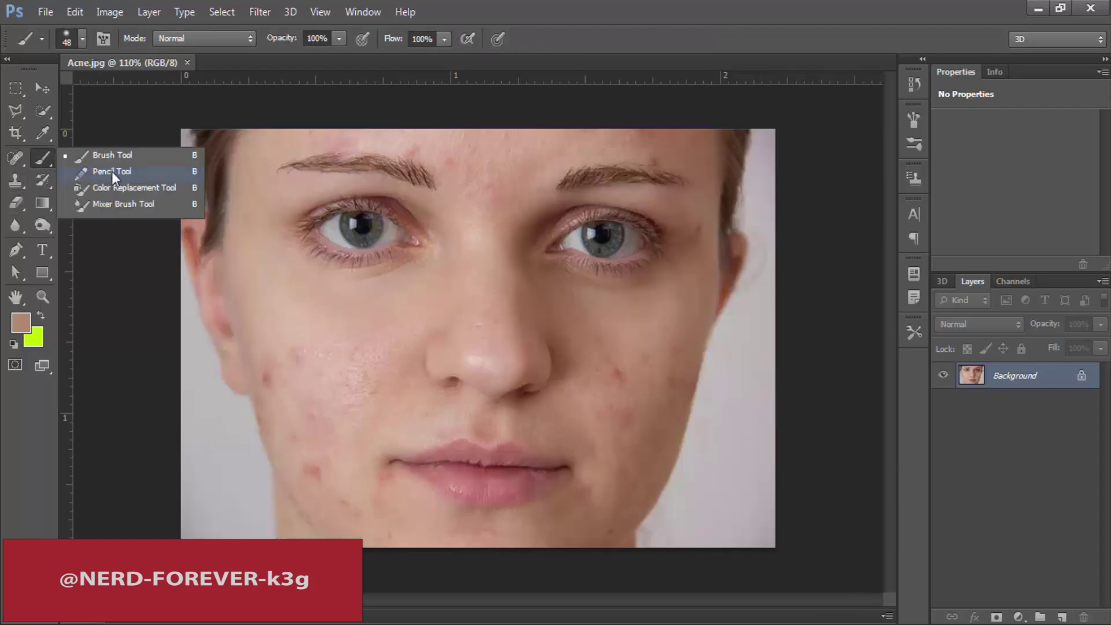
{"action": "left_click", "coordinate": [112, 172]}
{"action": "right_click", "coordinate": [45, 158]}
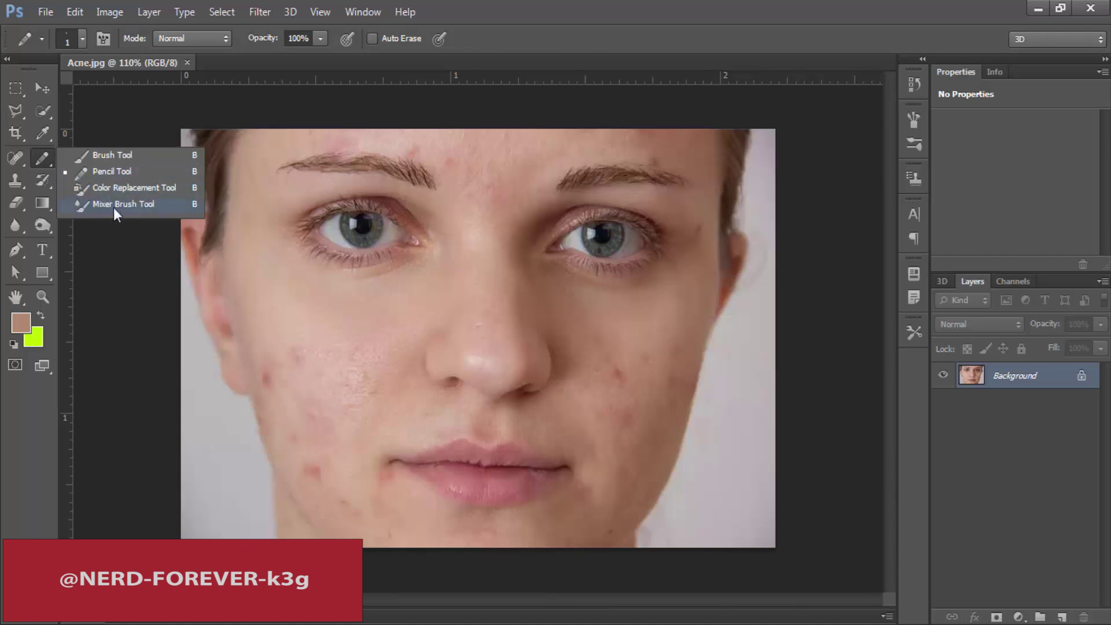
{"action": "right_click", "coordinate": [14, 159]}
{"action": "left_click", "coordinate": [33, 151]}
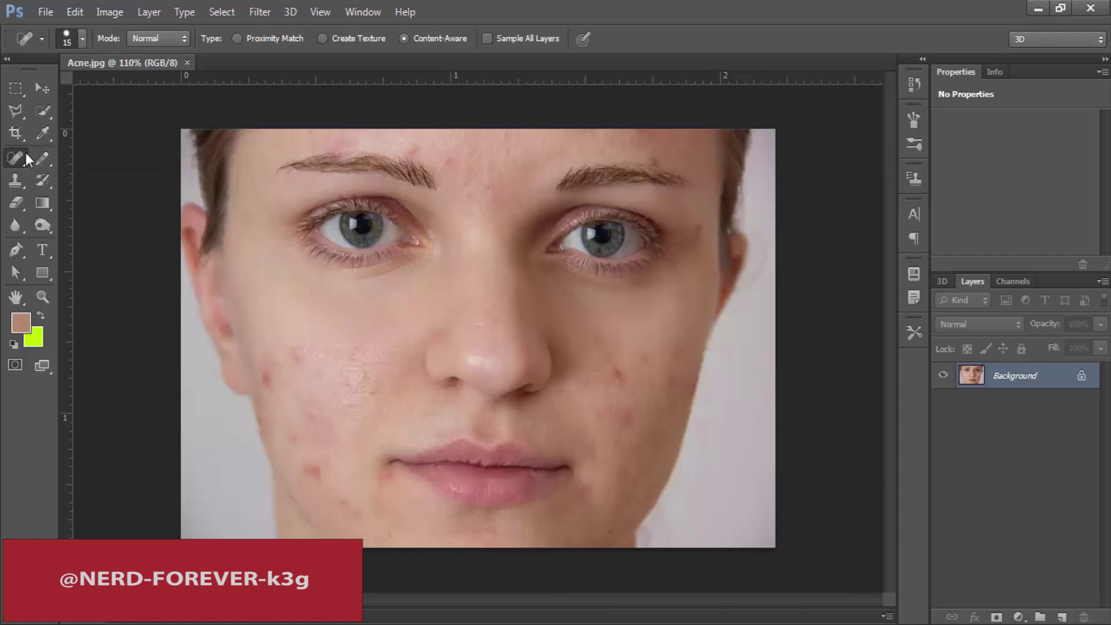
{"action": "left_click", "coordinate": [37, 160]}
{"action": "left_click", "coordinate": [22, 164]}
{"action": "right_click", "coordinate": [24, 160]}
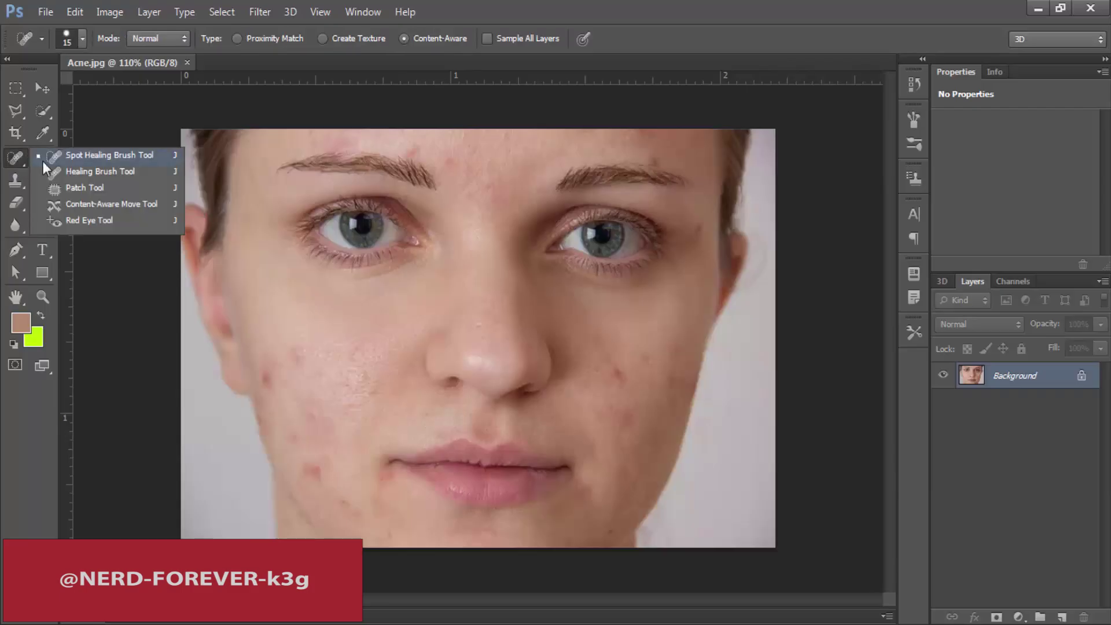
{"action": "left_click", "coordinate": [132, 156]}
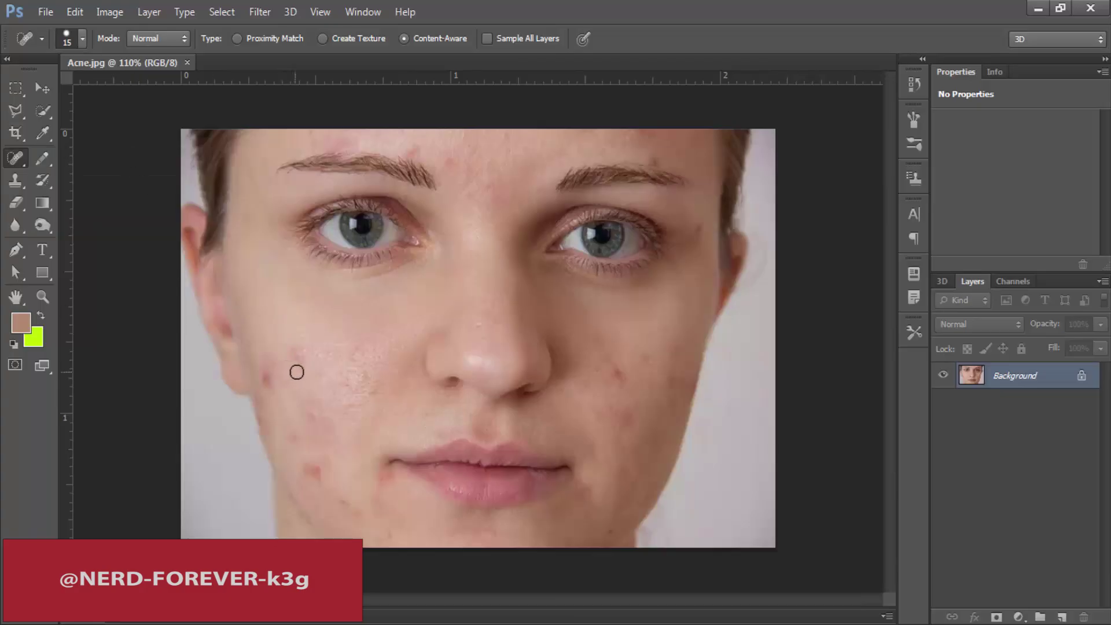
- Try a dab on the cheek and undo it, switch to the Healing Brush, and return to the Spot Healing Brush
{"action": "right_click", "coordinate": [315, 352]}
{"action": "left_click", "coordinate": [321, 301]}
{"action": "key", "text": "ctrl+z"}
{"action": "right_click", "coordinate": [30, 158]}
{"action": "left_click", "coordinate": [64, 169]}
{"action": "right_click", "coordinate": [29, 159]}
{"action": "left_click", "coordinate": [66, 152]}
- Try Spot Healing Brush sizes of 93, 12, 846 and 58 px
{"action": "right_click", "coordinate": [370, 308]}
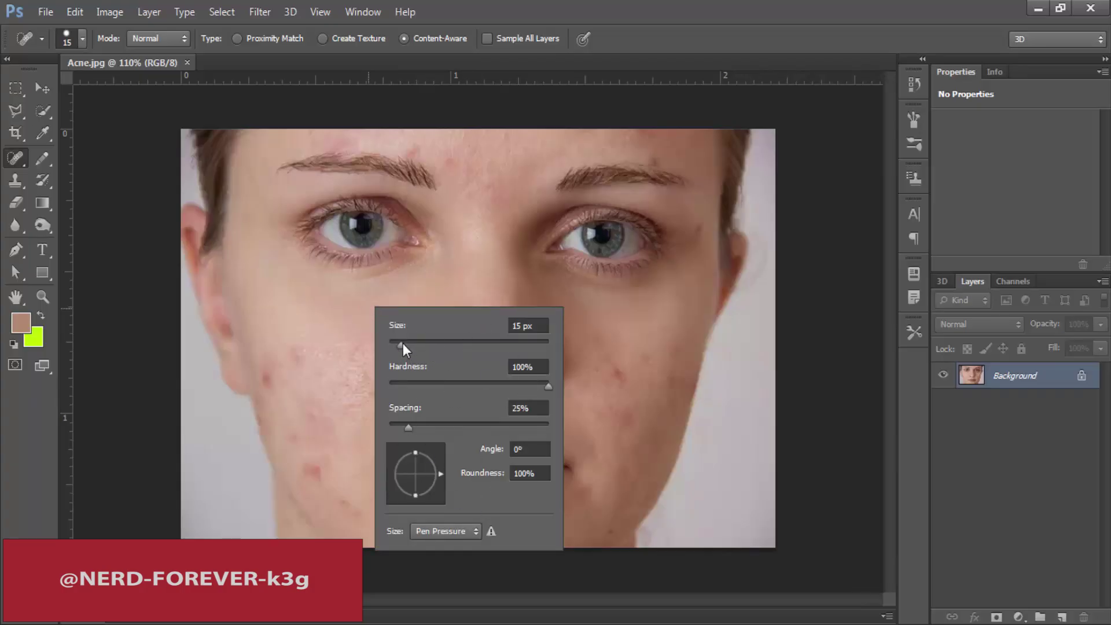
{"action": "left_click_drag", "start_coordinate": [401, 343], "coordinate": [463, 343]}
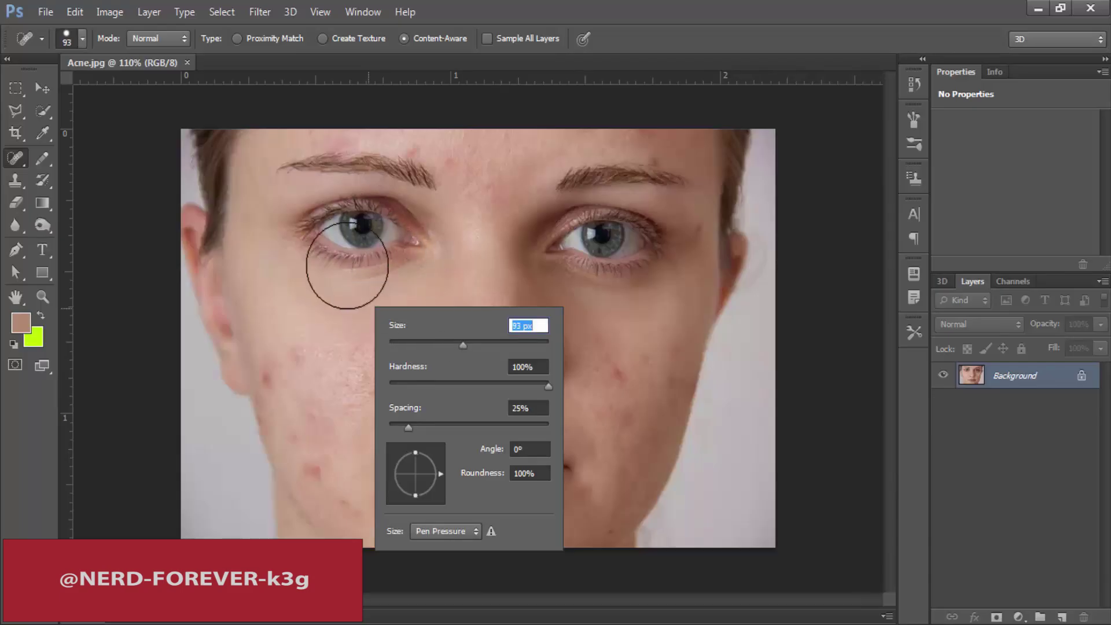
{"action": "left_click", "coordinate": [398, 342]}
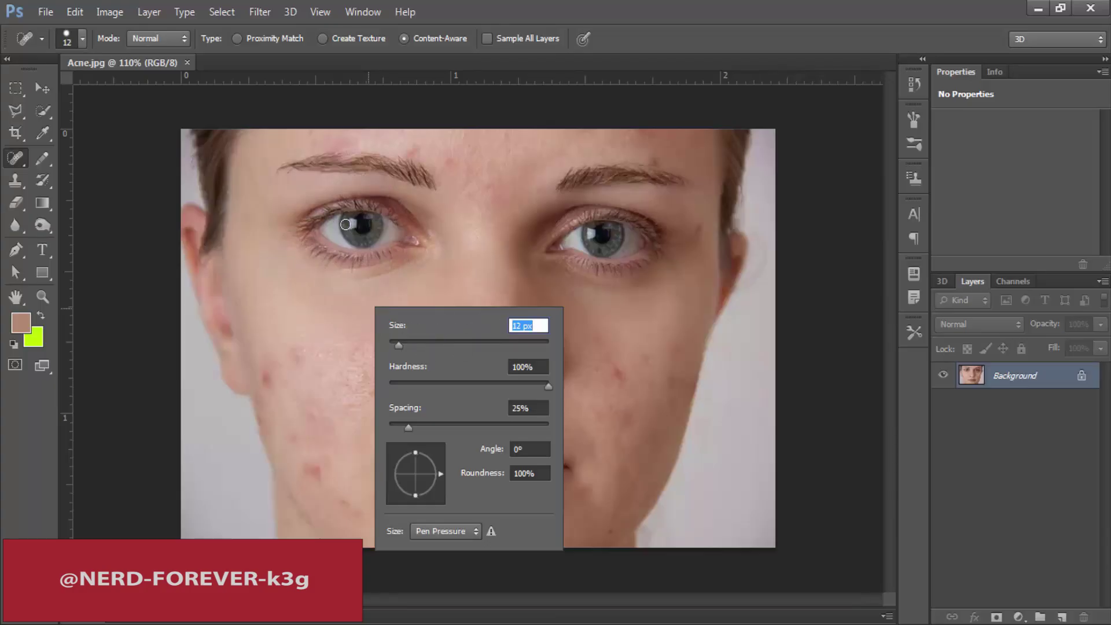
{"action": "left_click", "coordinate": [534, 341]}
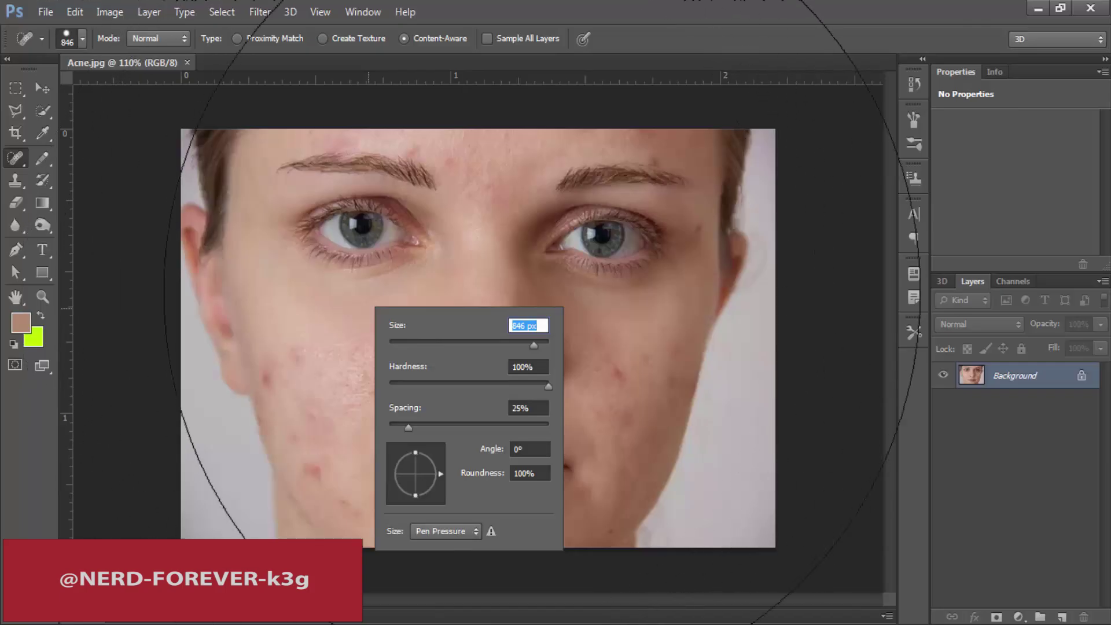
{"action": "left_click_drag", "start_coordinate": [485, 341], "coordinate": [436, 346]}
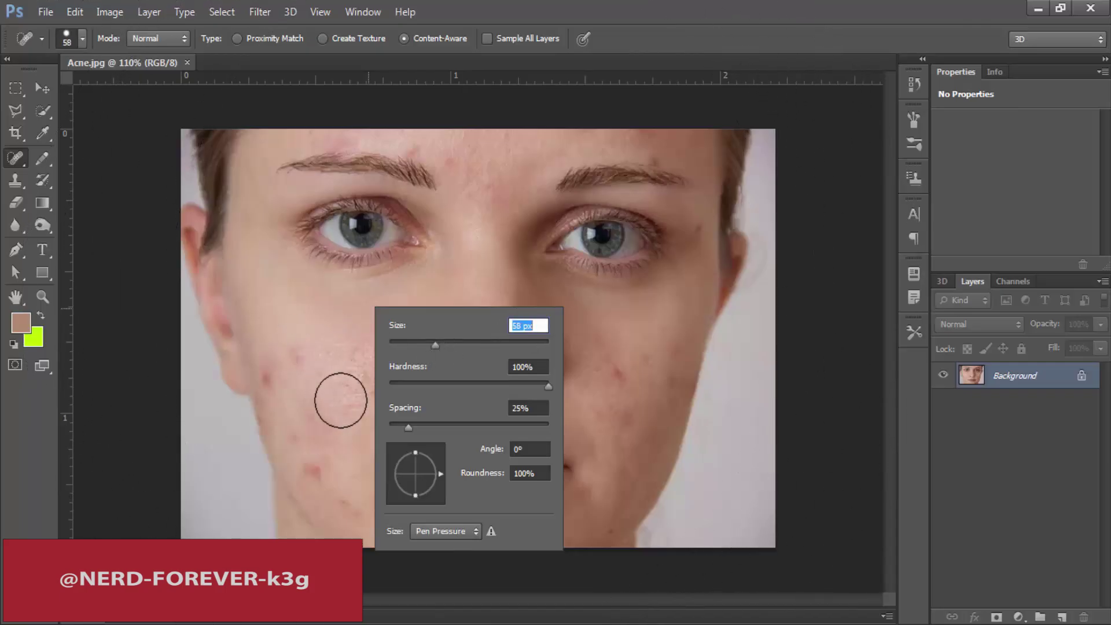
{"action": "key", "text": "Tab"}
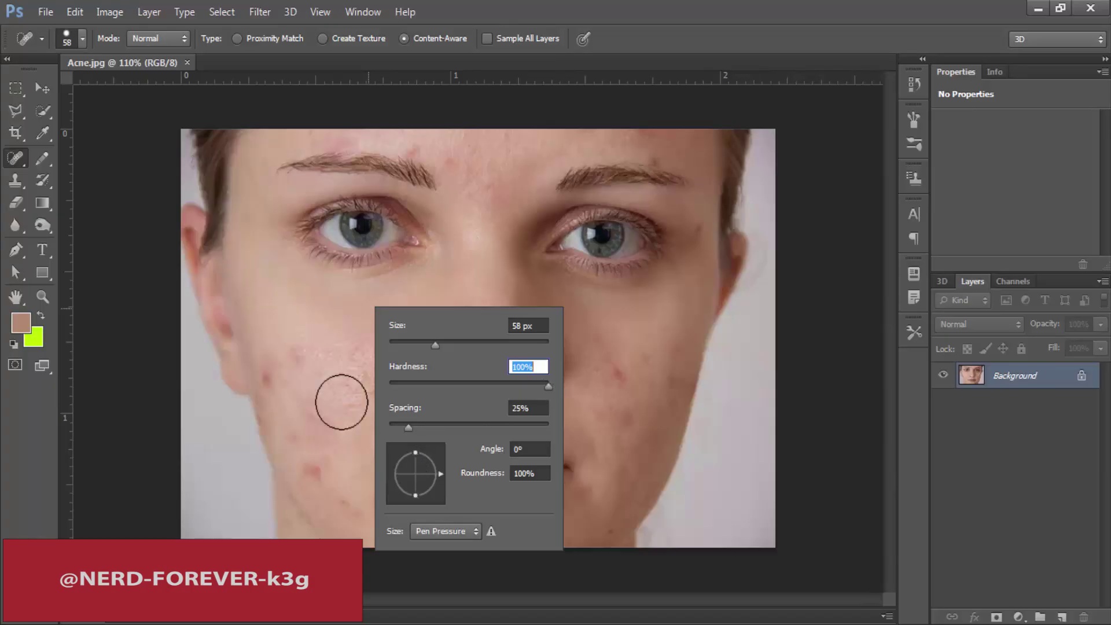
{"action": "left_click", "coordinate": [537, 3]}
- Set the Spot Healing Brush size to 18 px
{"action": "right_click", "coordinate": [382, 189]}
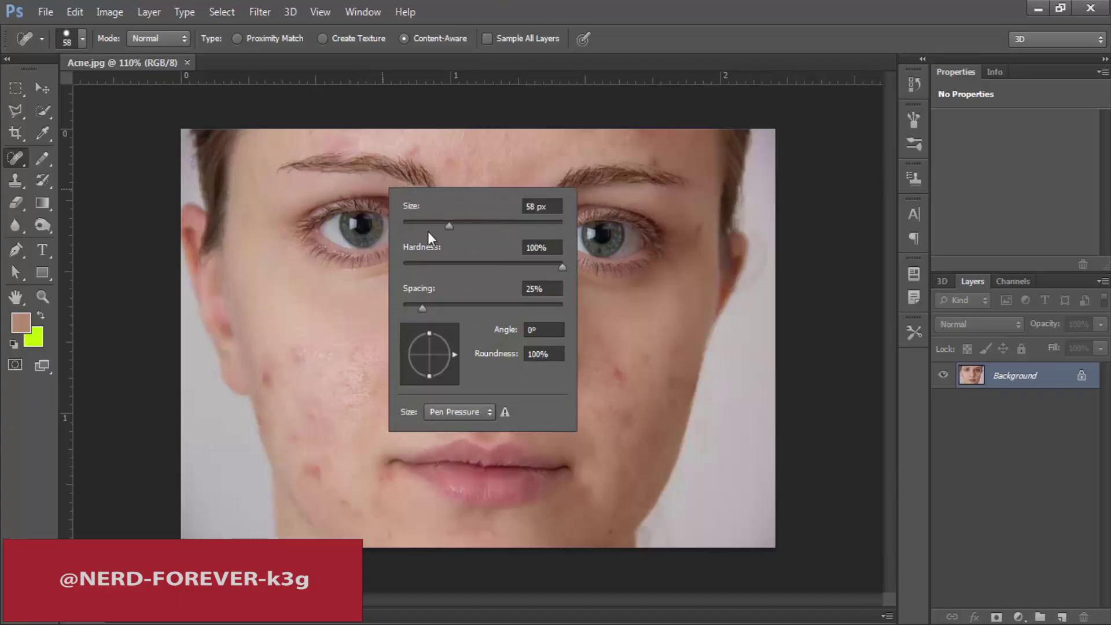
{"action": "left_click", "coordinate": [423, 224]}
{"action": "left_click", "coordinate": [418, 224]}
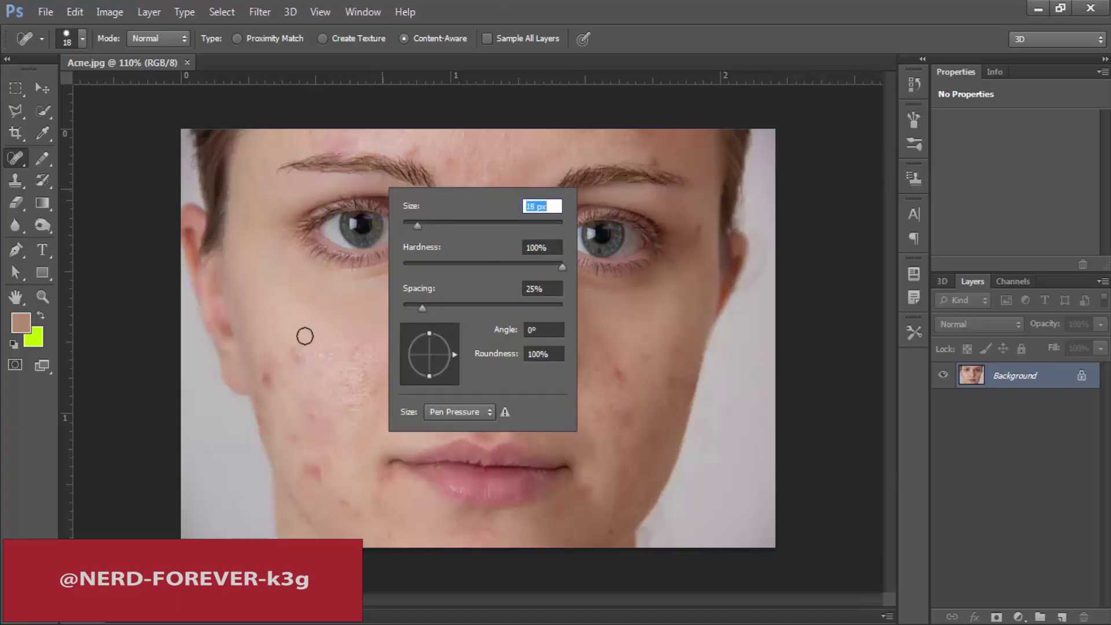
{"action": "left_click", "coordinate": [553, 3]}
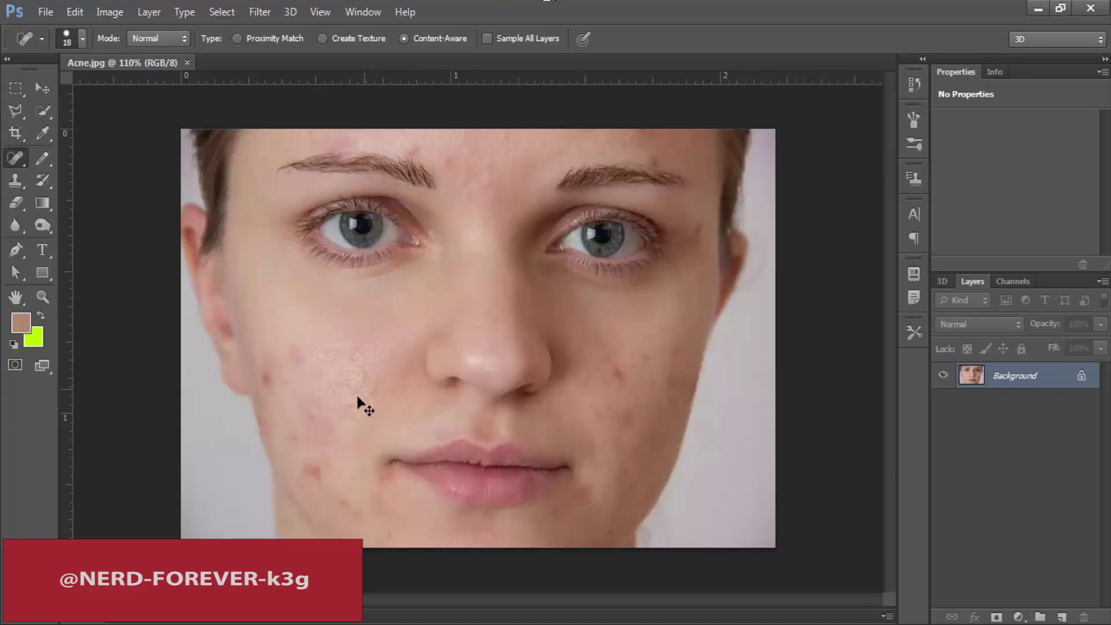
- Set the Spot Healing Brush size to 22 px for the pink blemish on the upper cheek
{"action": "left_click_drag", "start_coordinate": [279, 360], "coordinate": [307, 367]}
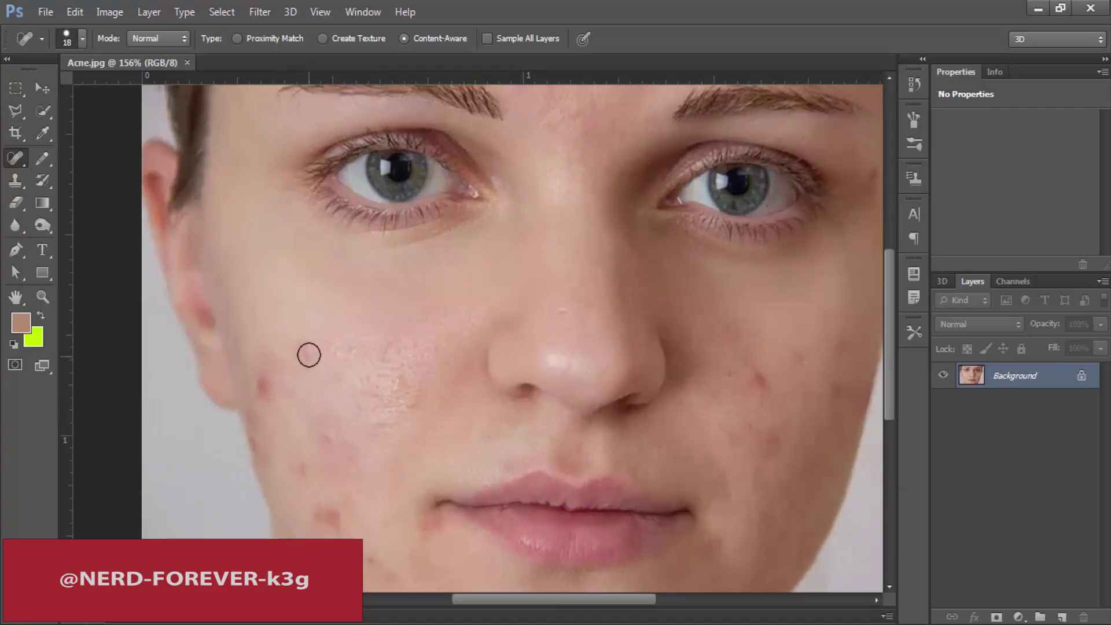
{"action": "right_click", "coordinate": [311, 354]}
{"action": "left_click_drag", "start_coordinate": [346, 390], "coordinate": [349, 387]}
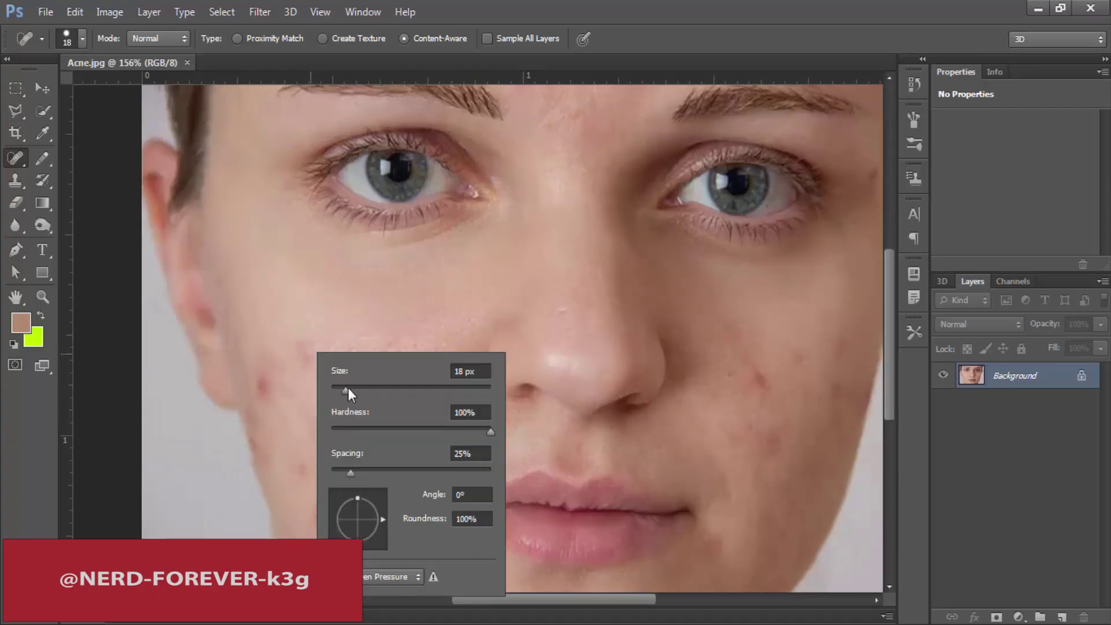
{"action": "key", "text": "Return"}
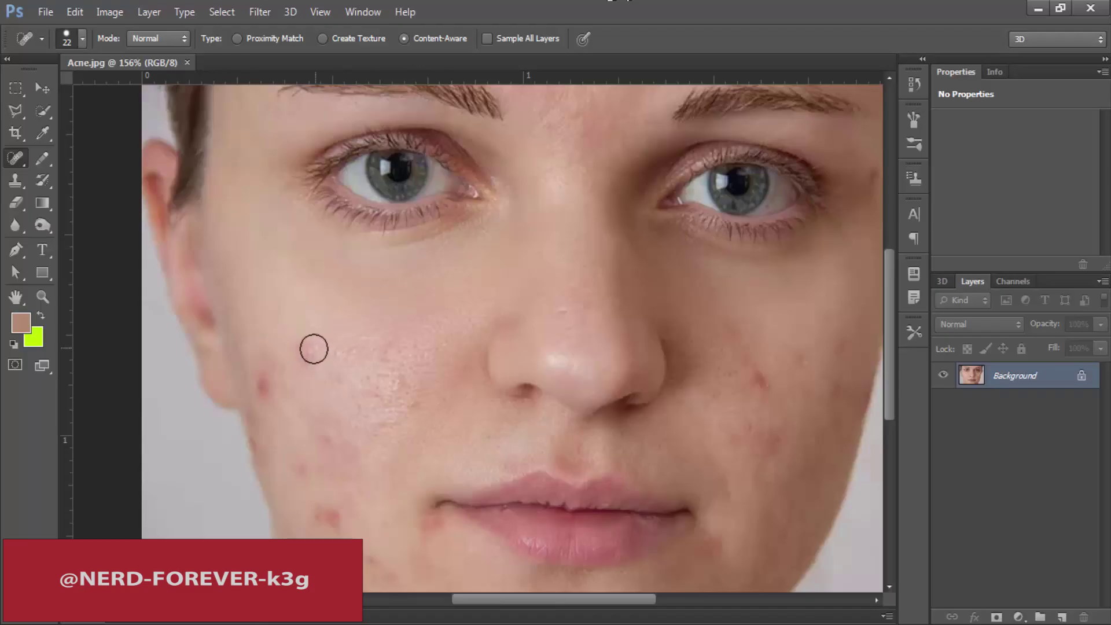
- Try enlarging the healing brush stepwise beyond 125 px
{"action": "key", "text": "bracketright"}
{"action": "key", "text": "bracketright"}
{"action": "key", "text": "bracketright"}
{"action": "key", "text": "bracketright"}
{"action": "key", "text": "bracketright"}
{"action": "key", "text": "bracketright"}
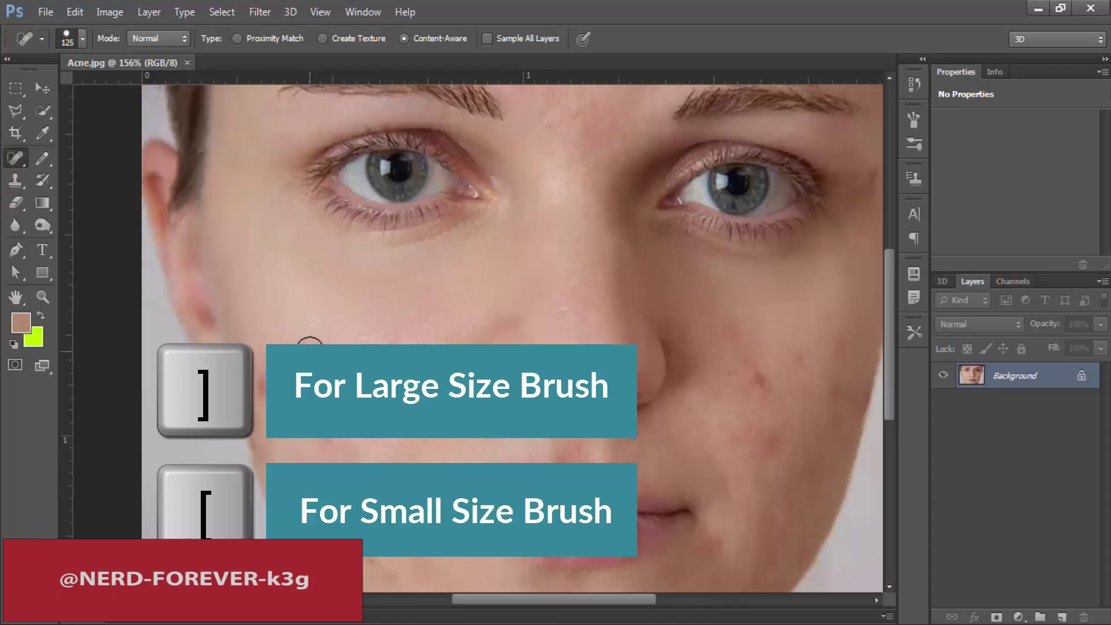
{"action": "key", "text": "bracketright"}
{"action": "key", "text": "bracketright"}
{"action": "key", "text": "bracketright"}
- Reduce the healing brush to 30 px and heal the pink blemish on the upper cheek
{"action": "key", "text": "bracketleft"}
{"action": "key", "text": "bracketleft"}
{"action": "key", "text": "bracketleft"}
{"action": "key", "text": "bracketleft"}
{"action": "key", "text": "bracketleft"}
{"action": "key", "text": "bracketleft"}
{"action": "key", "text": "bracketright"}
{"action": "key", "text": "bracketright"}
{"action": "key", "text": "bracketleft"}
{"action": "key", "text": "bracketleft"}
{"action": "key", "text": "bracketleft"}
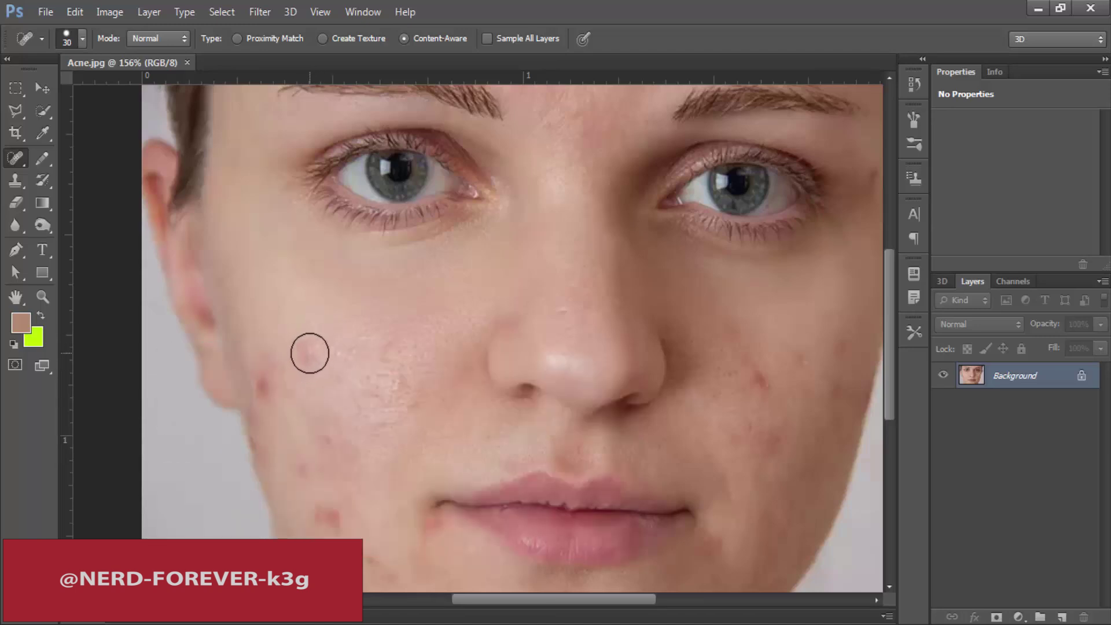
{"action": "left_click", "coordinate": [310, 353]}
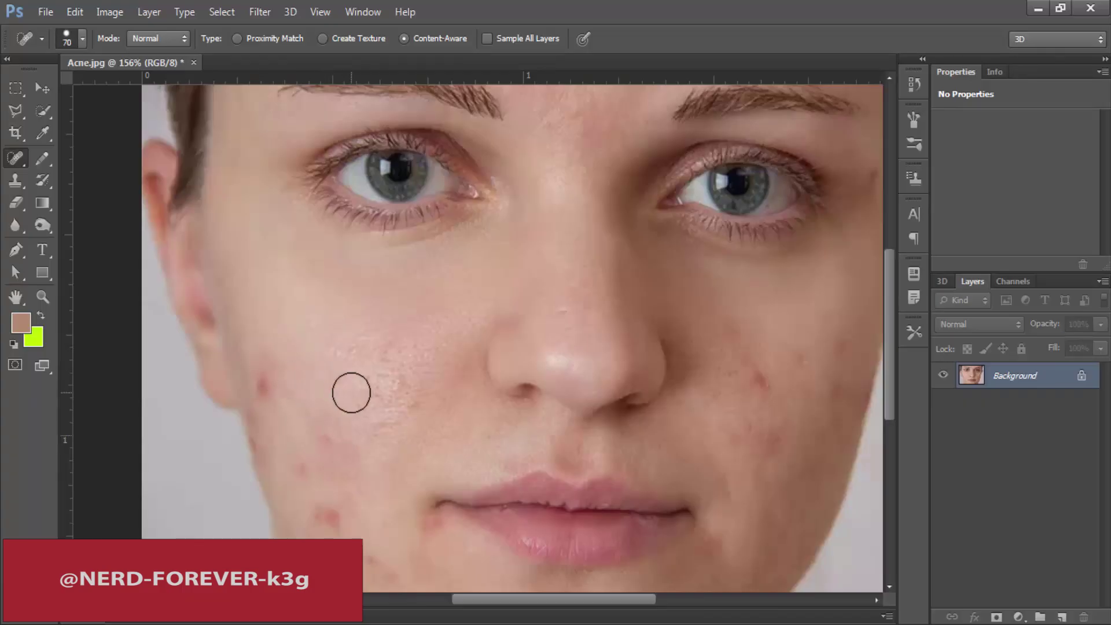
- Try healing the whole cheek in one dab with a 175 px brush, and undo that dab
{"action": "key", "text": "bracketright"}
{"action": "key", "text": "bracketright"}
{"action": "key", "text": "bracketright"}
{"action": "key", "text": "bracketright"}
{"action": "key", "text": "bracketright"}
{"action": "key", "text": "bracketright"}
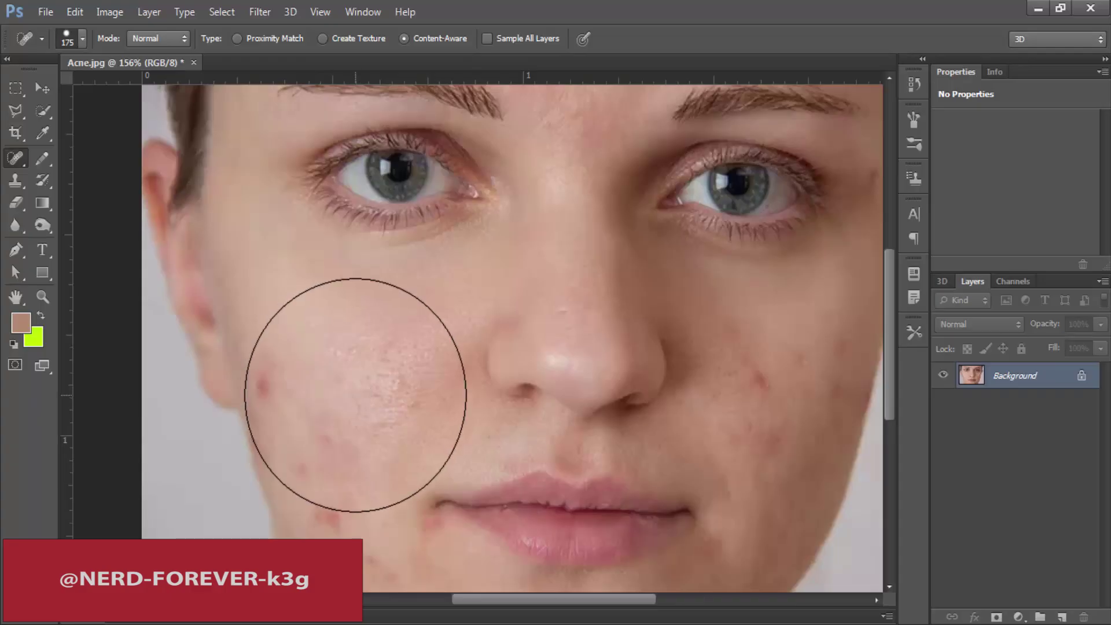
{"action": "left_click", "coordinate": [356, 395]}
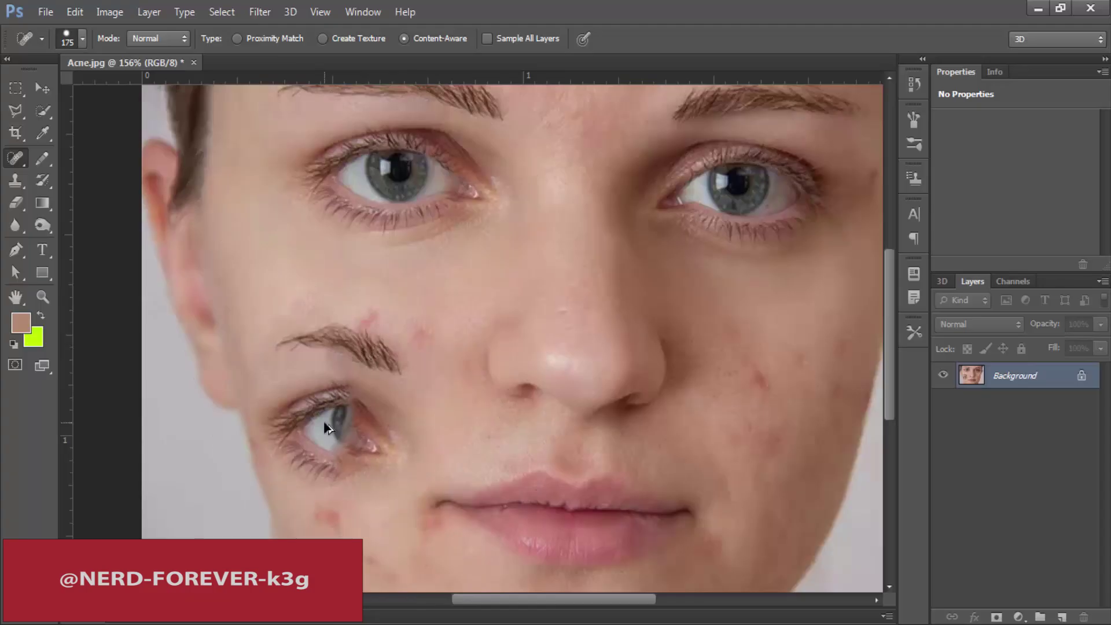
{"action": "key", "text": "ctrl+z"}
- Reduce the healing brush to 20 px for the red blemish near the cheek's outer edge
{"action": "key", "text": "bracketleft"}
{"action": "key", "text": "bracketleft"}
{"action": "key", "text": "bracketleft"}
{"action": "key", "text": "bracketleft"}
{"action": "key", "text": "bracketleft"}
{"action": "key", "text": "bracketleft"}
{"action": "key", "text": "bracketleft"}
{"action": "key", "text": "bracketleft"}
{"action": "key", "text": "bracketleft"}
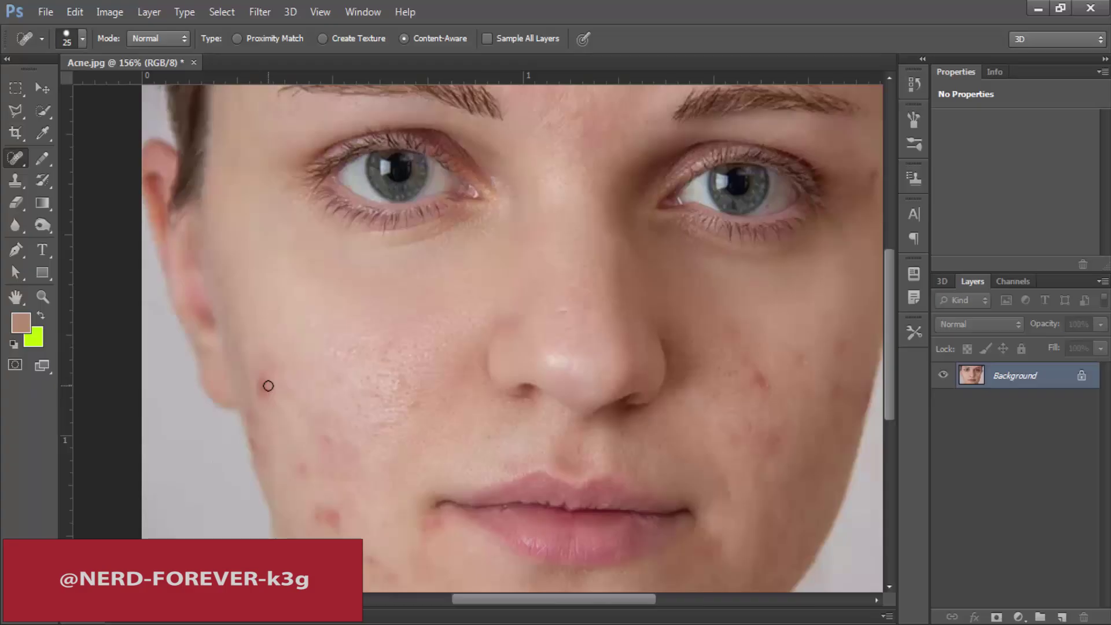
{"action": "right_click", "coordinate": [267, 385]}
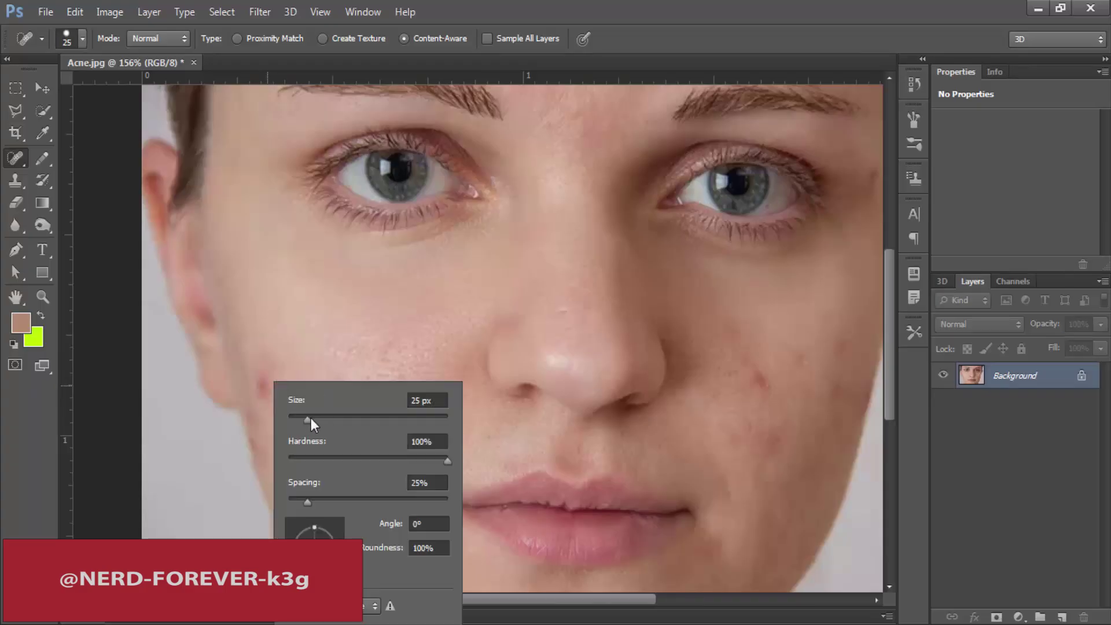
{"action": "left_click_drag", "start_coordinate": [310, 419], "coordinate": [308, 420]}
{"action": "left_click", "coordinate": [573, 4]}
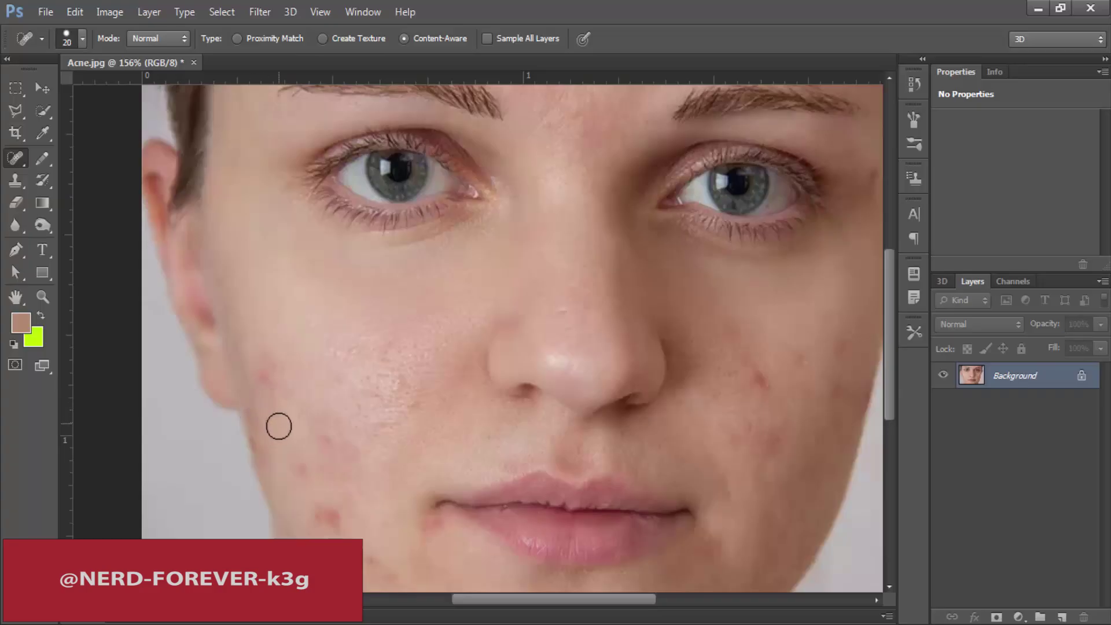
- Enlarge the healing brush to 25 px and heal the blemishes on the same cheek, the chin and the mouth corner
{"action": "key", "text": "bracketright"}
{"action": "left_click", "coordinate": [266, 372]}
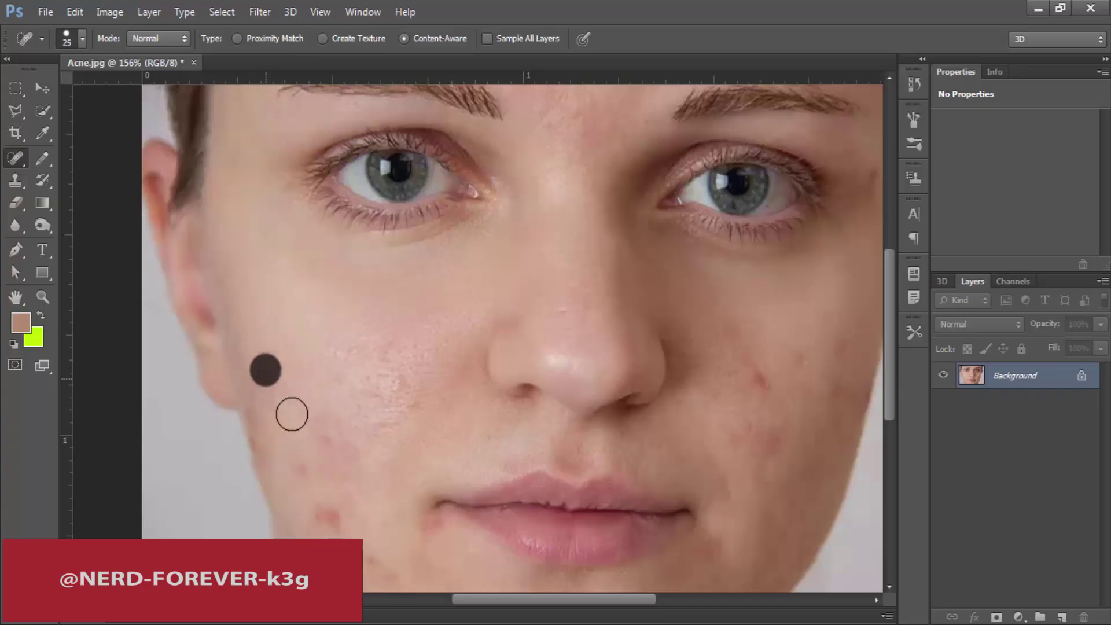
{"action": "scroll", "coordinate": [364, 475], "scroll_direction": "down", "scroll_amount": 1}
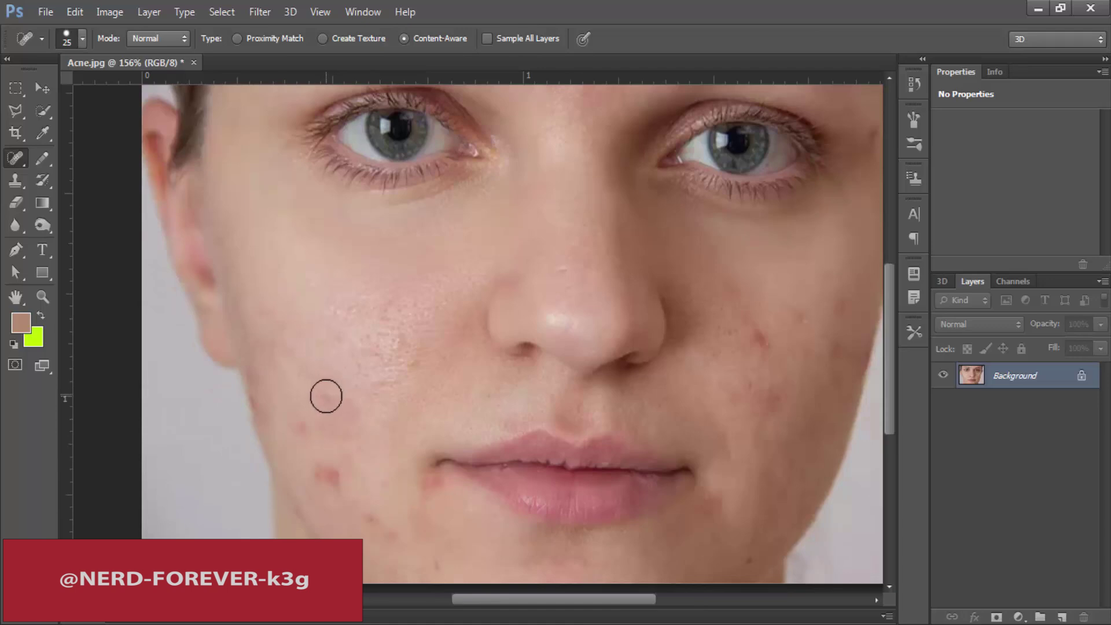
{"action": "left_click", "coordinate": [325, 399]}
{"action": "left_click", "coordinate": [326, 475]}
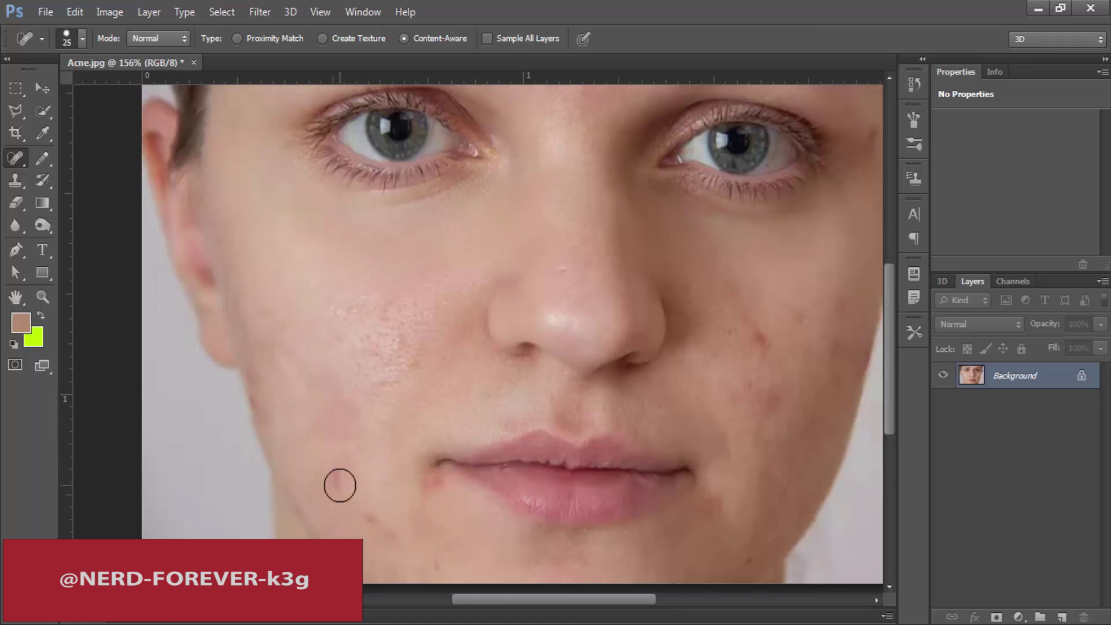
{"action": "left_click", "coordinate": [431, 563]}
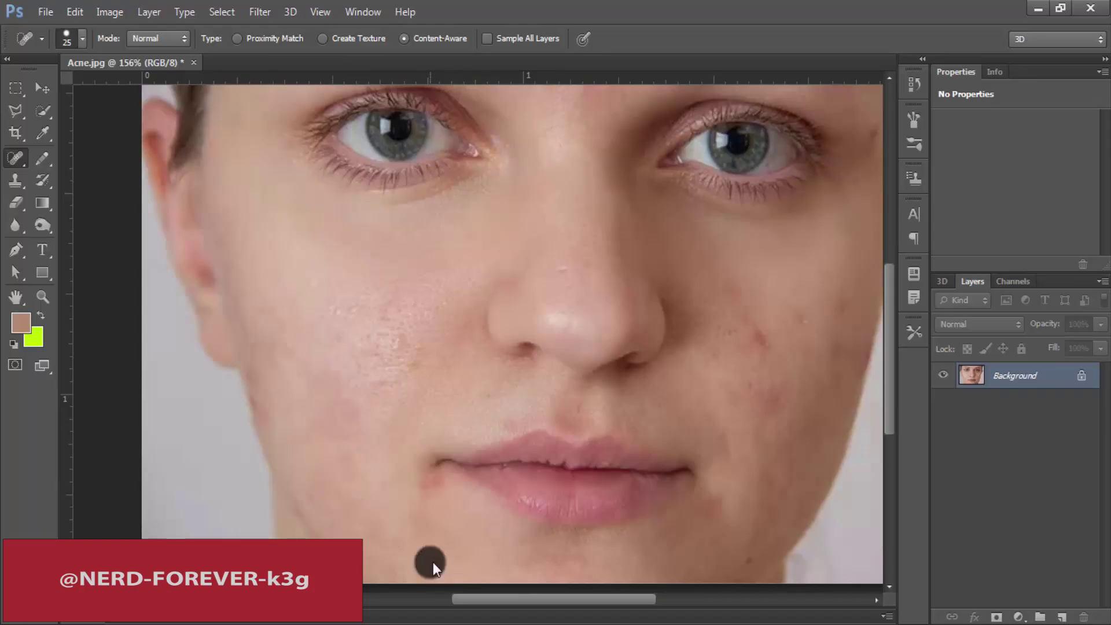
{"action": "left_click", "coordinate": [437, 481]}
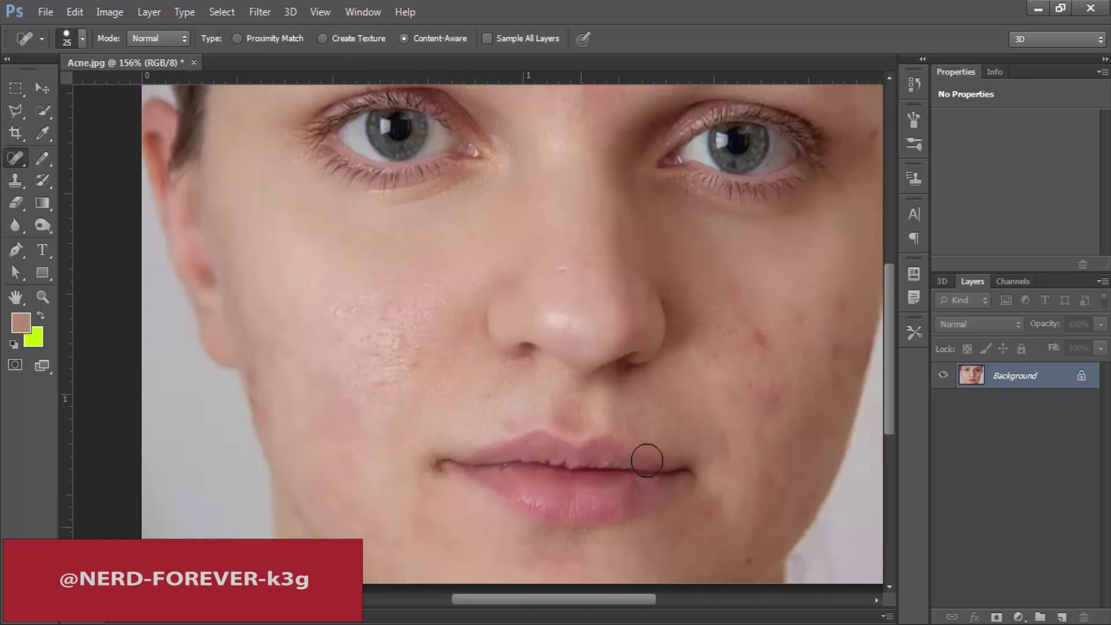
{"action": "left_click", "coordinate": [430, 477]}
- Heal the red blemish on the shaded cheek, the mark at the temple and the red spots around the eyebrows using the 25 px brush
{"action": "left_click", "coordinate": [762, 335]}
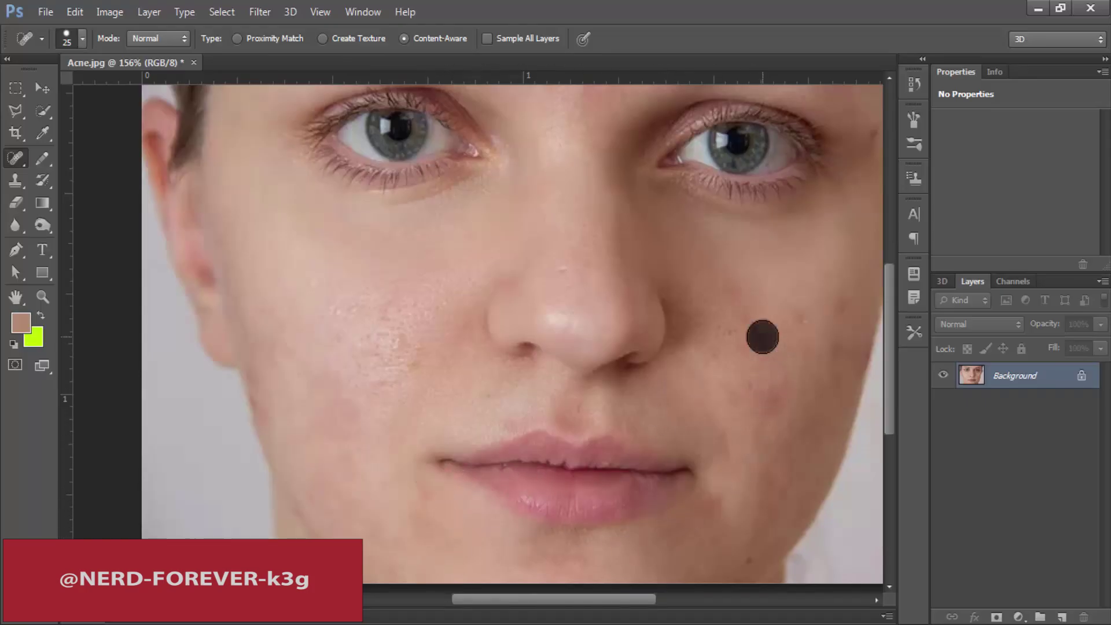
{"action": "left_click_drag", "start_coordinate": [821, 332], "coordinate": [642, 357]}
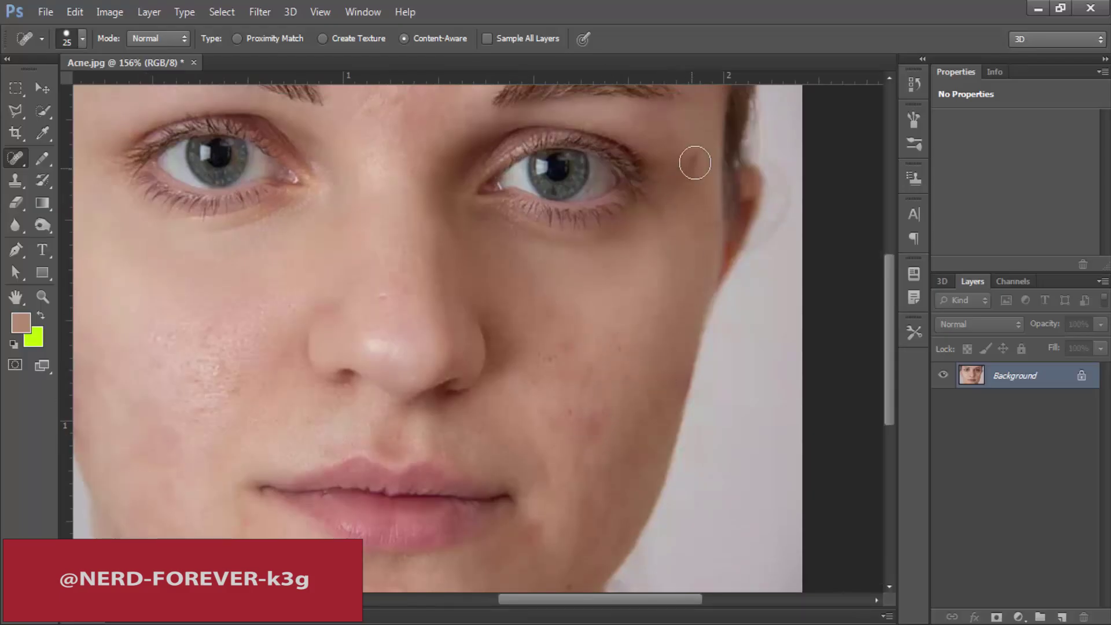
{"action": "left_click_drag", "start_coordinate": [608, 218], "coordinate": [603, 446]}
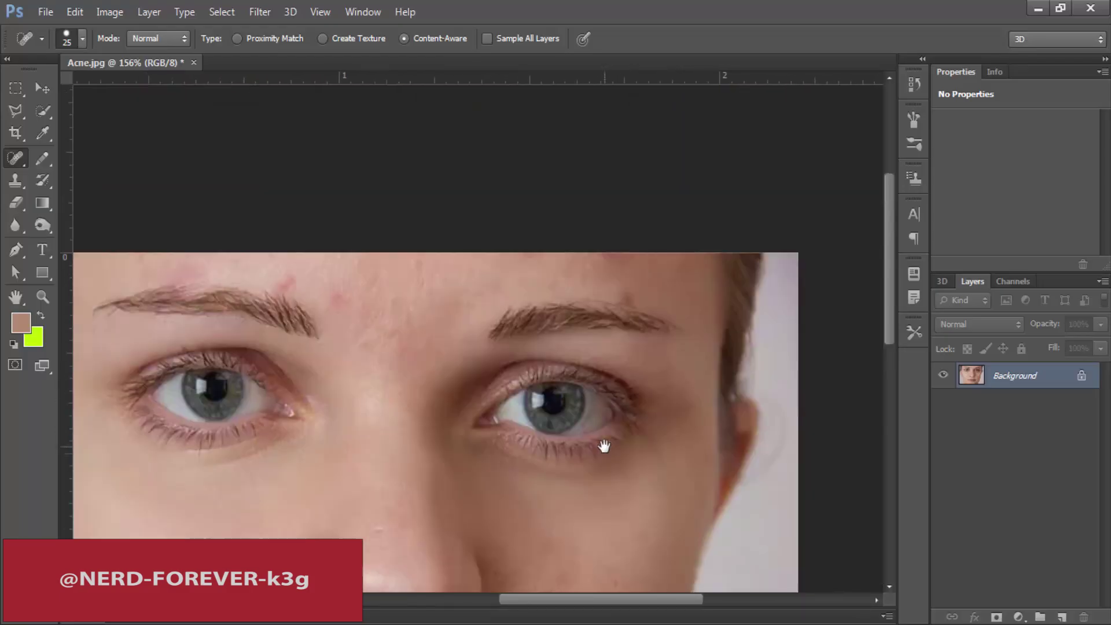
{"action": "left_click", "coordinate": [286, 276]}
{"action": "left_click", "coordinate": [333, 296]}
{"action": "left_click_drag", "start_coordinate": [394, 322], "coordinate": [553, 301]}
{"action": "left_click", "coordinate": [362, 241]}
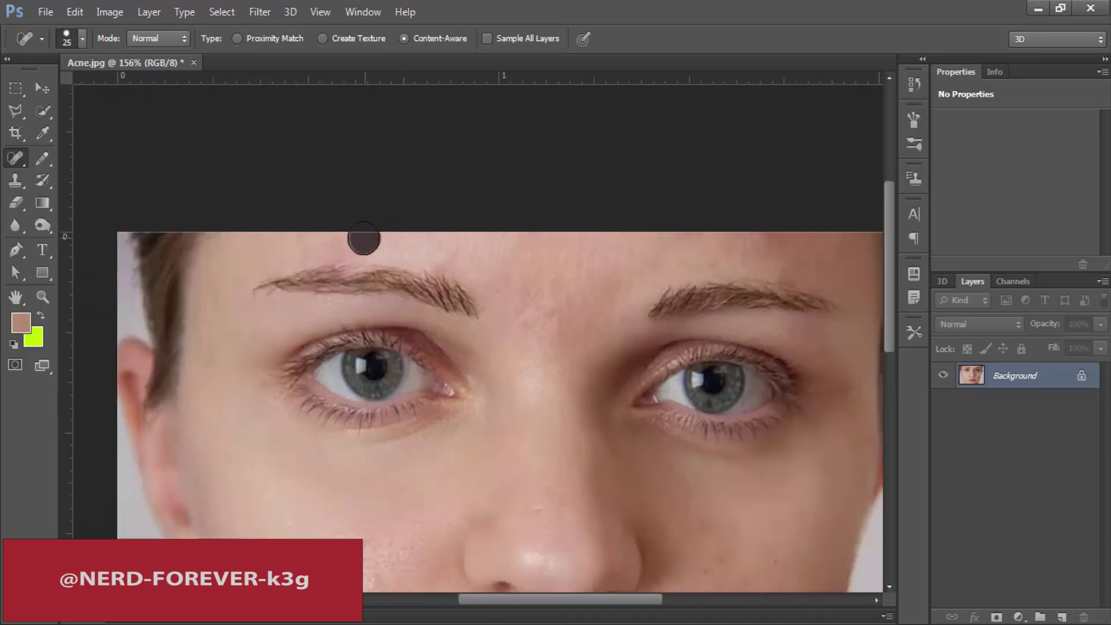
- Heal the faint marks on the cheek below the ear and along the jaw edge with the same brush
{"action": "scroll", "coordinate": [384, 389], "scroll_direction": "down", "scroll_amount": 3}
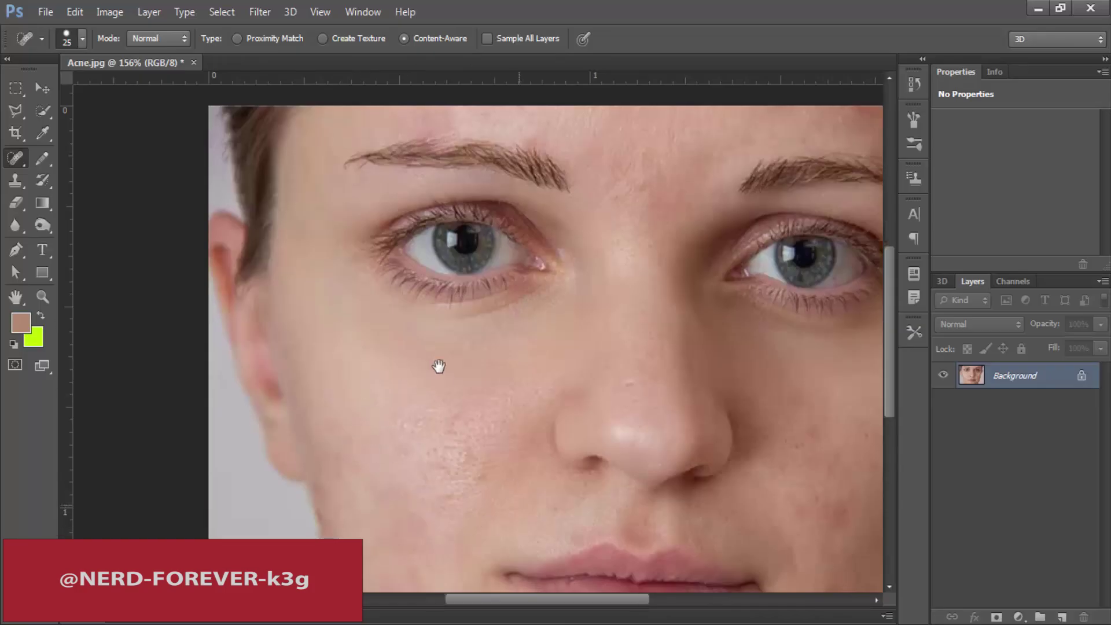
{"action": "scroll", "coordinate": [439, 367], "scroll_direction": "down", "scroll_amount": 3}
{"action": "left_click", "coordinate": [398, 331]}
{"action": "left_click", "coordinate": [331, 391]}
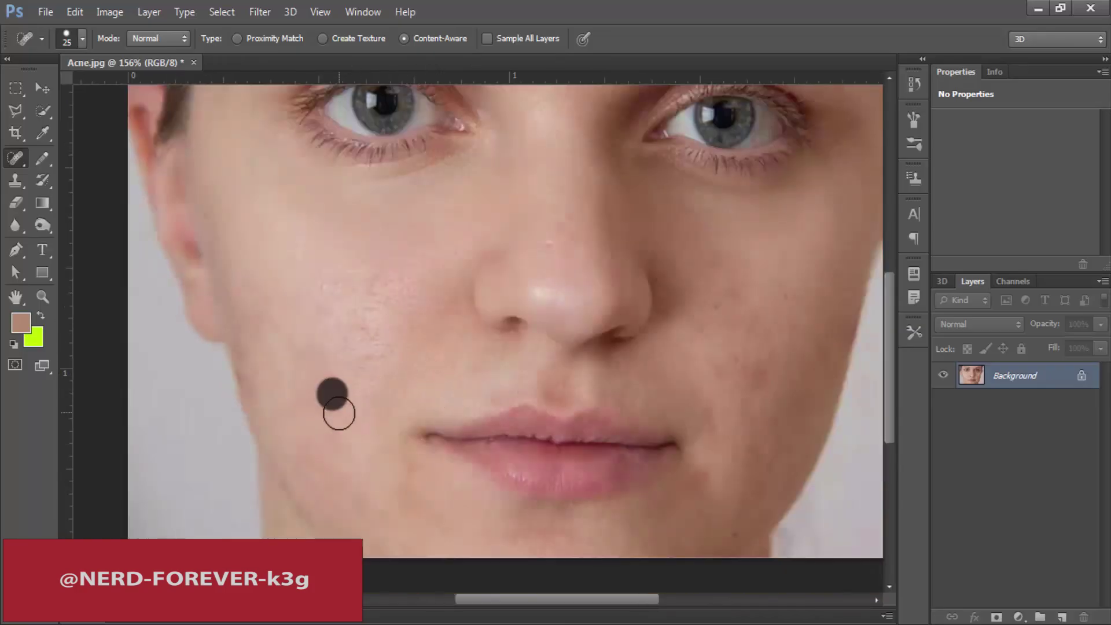
{"action": "left_click", "coordinate": [250, 371]}
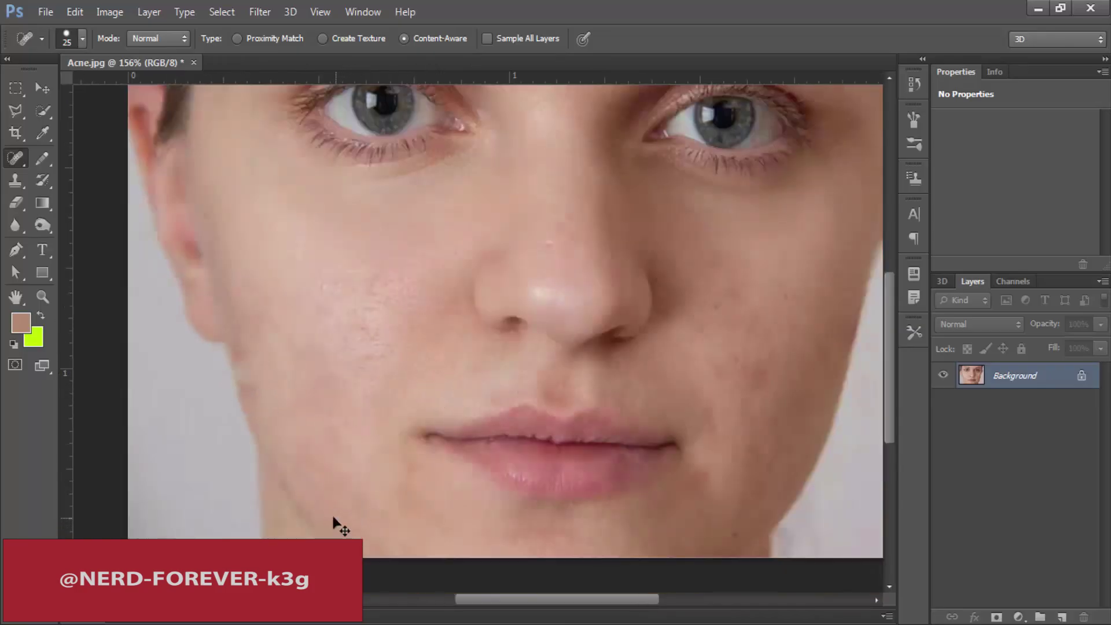
- Enlarge the healing brush to 30 px and heal the pinkish patch on the lower cheek
{"action": "key", "text": "bracketleft"}
{"action": "key", "text": "bracketleft"}
{"action": "key", "text": "bracketleft"}
{"action": "key", "text": "bracketleft"}
{"action": "key", "text": "bracketright"}
{"action": "key", "text": "bracketright"}
{"action": "key", "text": "bracketright"}
{"action": "key", "text": "bracketright"}
{"action": "key", "text": "bracketright"}
{"action": "key", "text": "bracketright"}
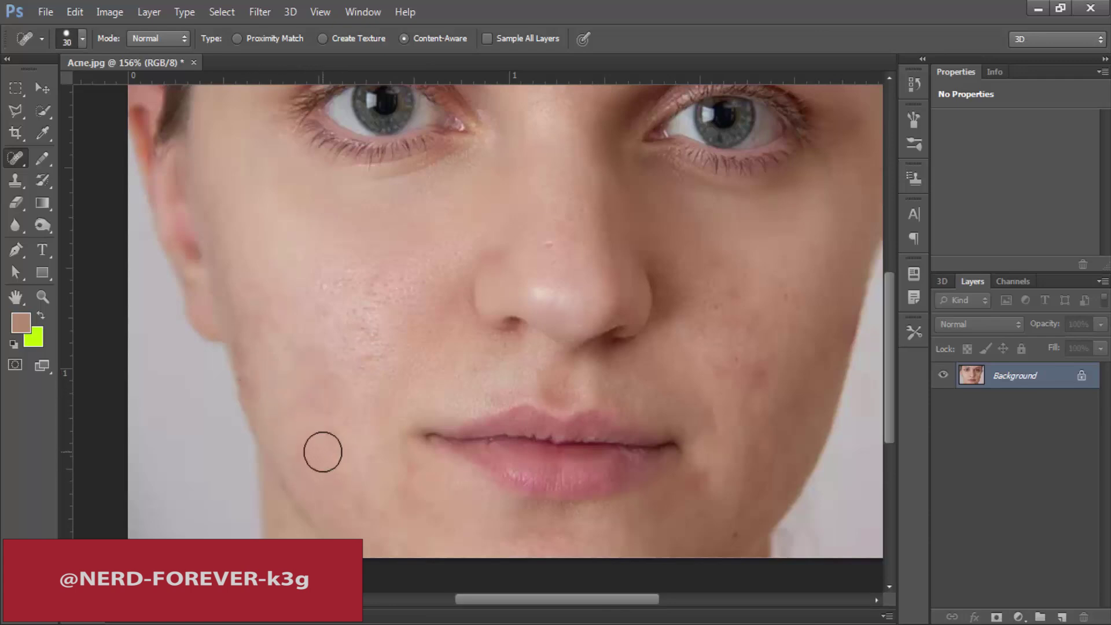
{"action": "left_click", "coordinate": [344, 426]}
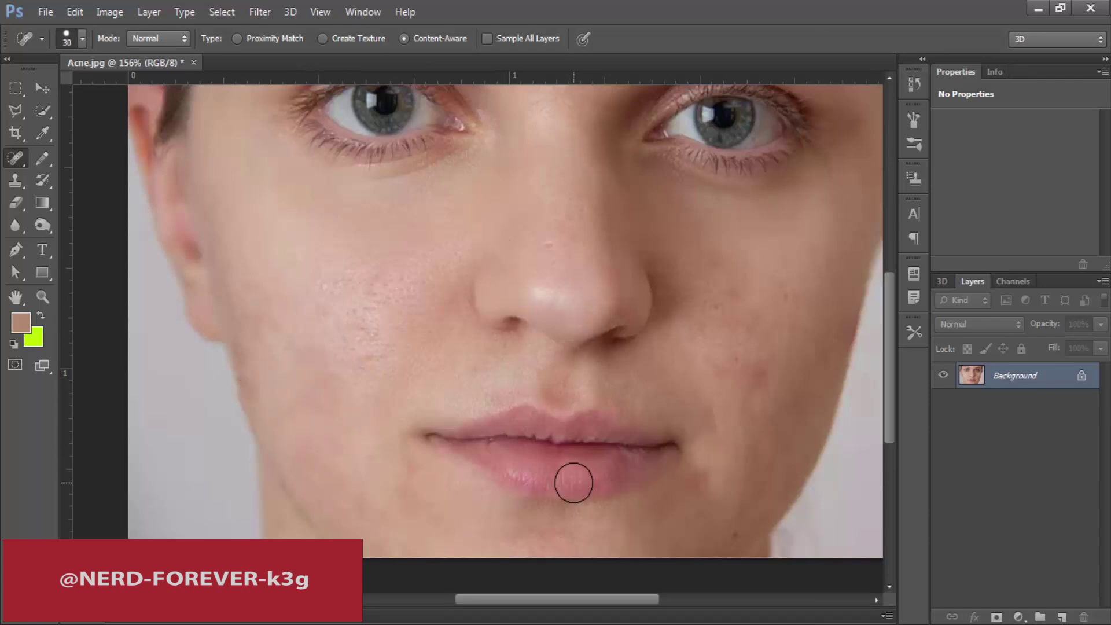
- Heal the red and brown spots on the shaded cheek between the nose, the mouth corner and the jaw
{"action": "left_click_drag", "start_coordinate": [575, 366], "coordinate": [564, 386]}
{"action": "left_click", "coordinate": [687, 389]}
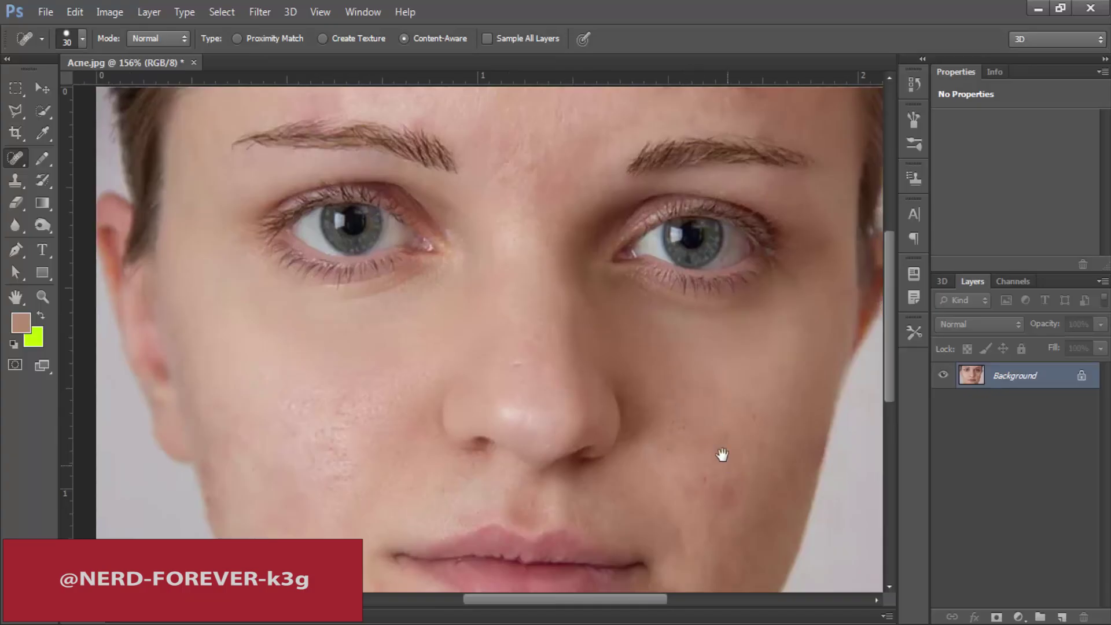
{"action": "left_click_drag", "start_coordinate": [722, 455], "coordinate": [648, 345]}
{"action": "left_click", "coordinate": [644, 381]}
{"action": "left_click", "coordinate": [639, 341]}
{"action": "left_click", "coordinate": [602, 320]}
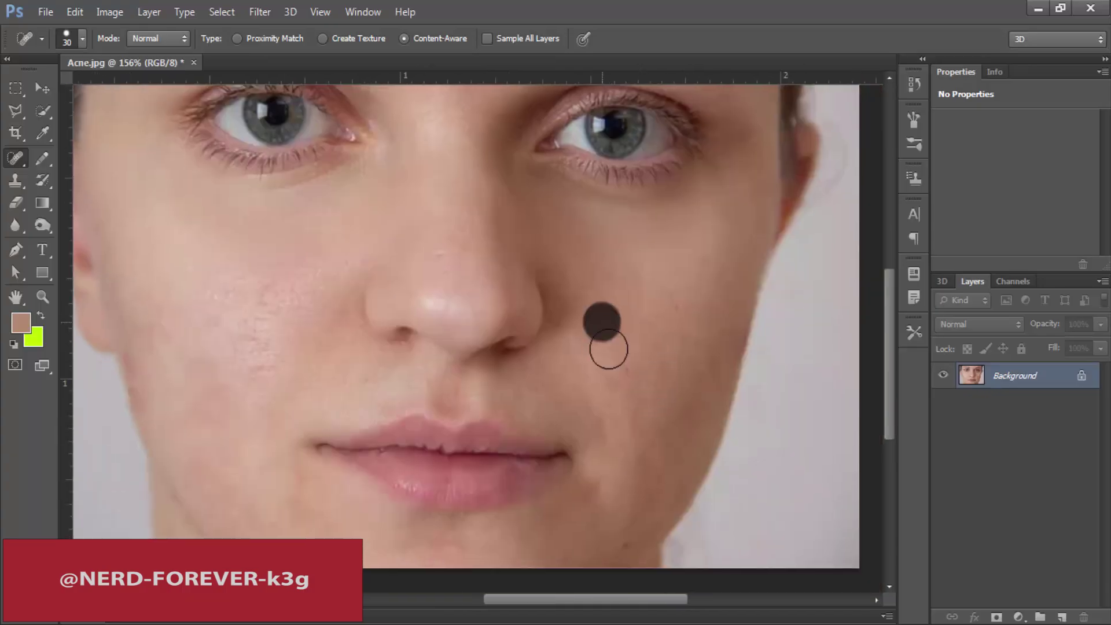
{"action": "left_click", "coordinate": [589, 349]}
{"action": "left_click_drag", "start_coordinate": [622, 419], "coordinate": [582, 315]}
{"action": "left_click", "coordinate": [587, 433]}
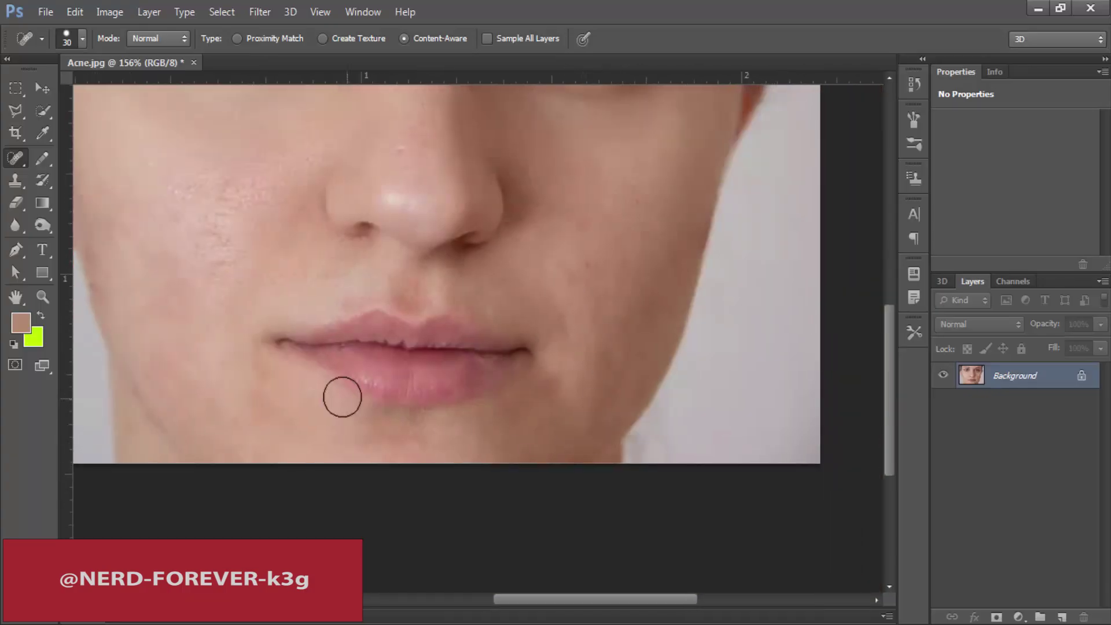
- Touch up the skin near the mouth corner and the remaining marks on the shaded cheek
{"action": "left_click_drag", "start_coordinate": [249, 348], "coordinate": [267, 416]}
{"action": "left_click", "coordinate": [162, 162]}
{"action": "left_click_drag", "start_coordinate": [650, 300], "coordinate": [473, 421]}
{"action": "left_click_drag", "start_coordinate": [490, 306], "coordinate": [586, 542]}
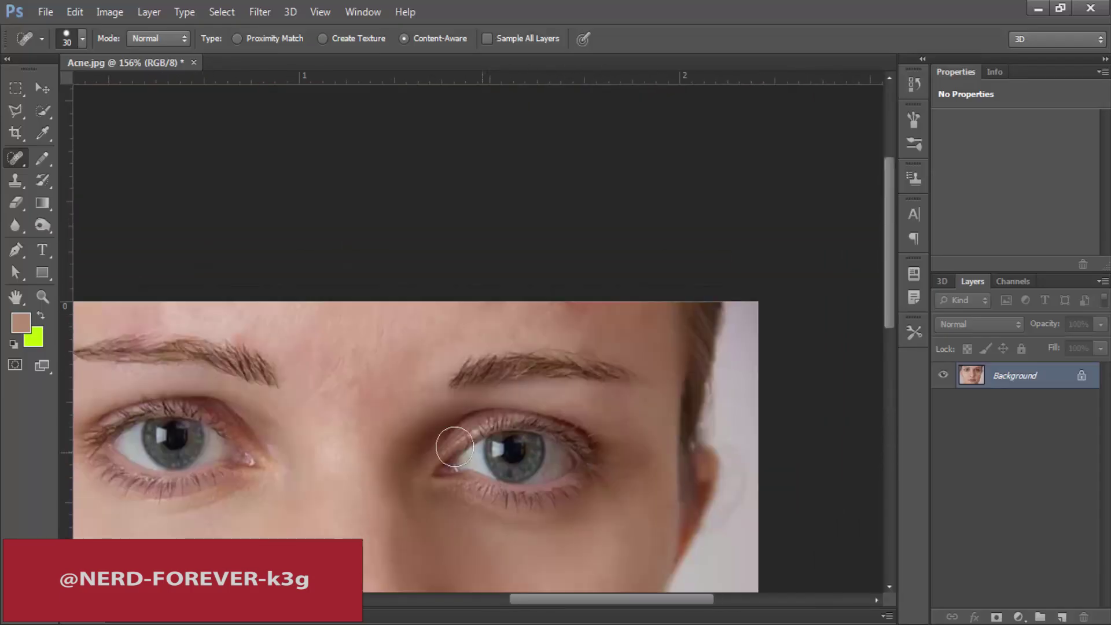
{"action": "left_click_drag", "start_coordinate": [425, 449], "coordinate": [498, 270]}
{"action": "left_click_drag", "start_coordinate": [624, 450], "coordinate": [597, 441]}
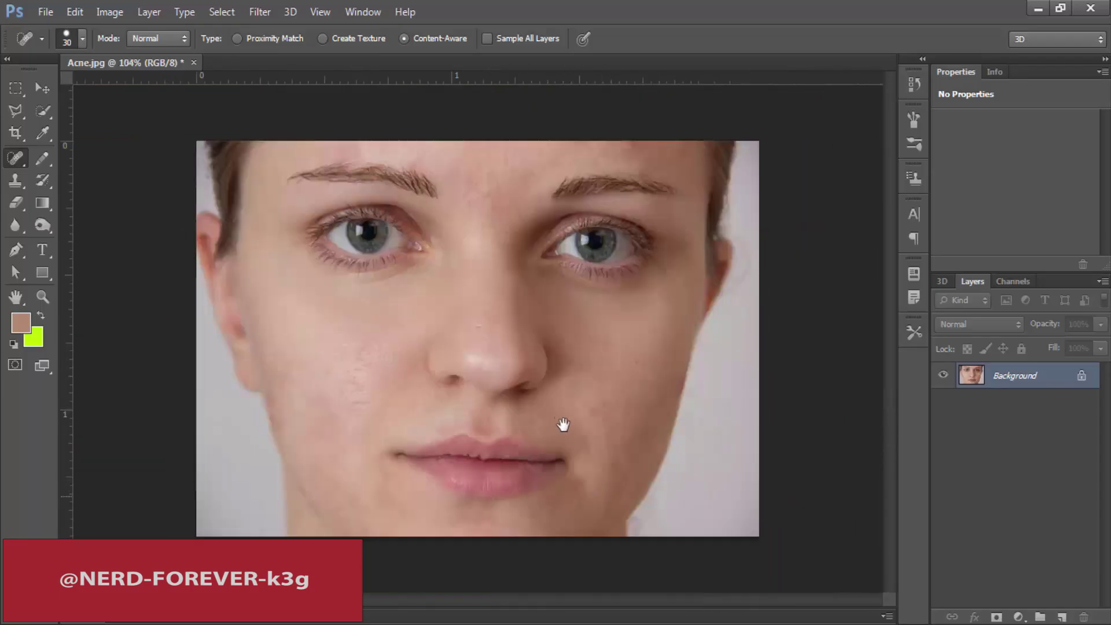
{"action": "left_click", "coordinate": [621, 427]}
{"action": "left_click", "coordinate": [659, 397]}
{"action": "left_click", "coordinate": [640, 370]}
{"action": "left_click", "coordinate": [619, 378]}
- Step back through the Spot Healing Brush states in the history to the original Acne.jpg snapshot
{"action": "left_click", "coordinate": [914, 84]}
{"action": "mouse_move", "coordinate": [885, 174]}
{"action": "left_mouse_down"}
{"action": "mouse_move", "coordinate": [866, 360]}
{"action": "mouse_move", "coordinate": [866, 567]}
{"action": "mouse_move", "coordinate": [857, 557]}
{"action": "left_mouse_up"}
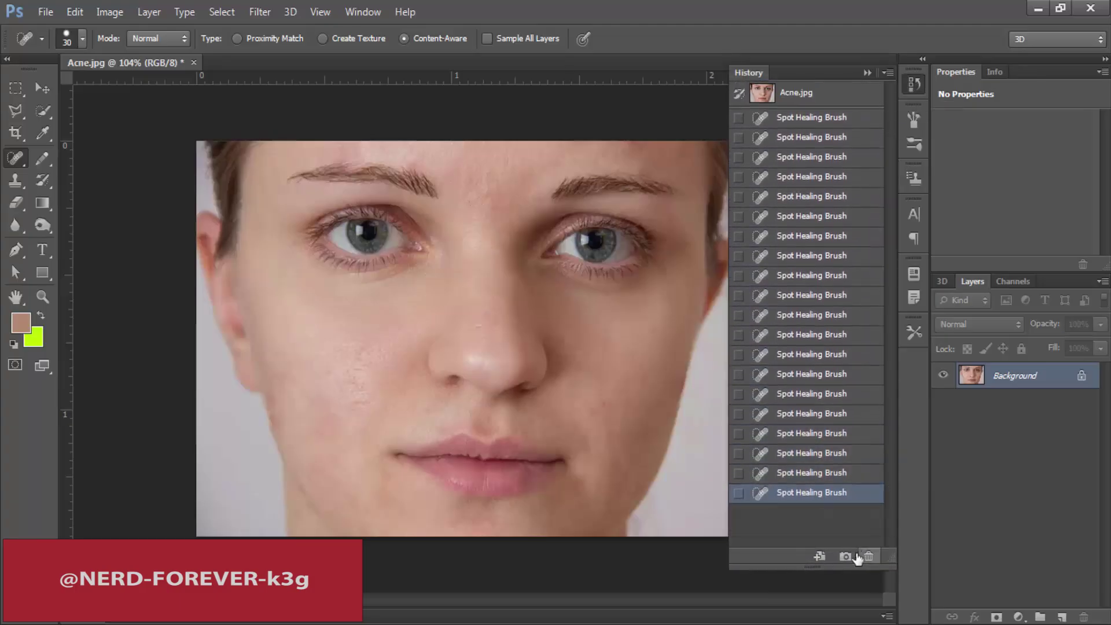
{"action": "left_click", "coordinate": [818, 473]}
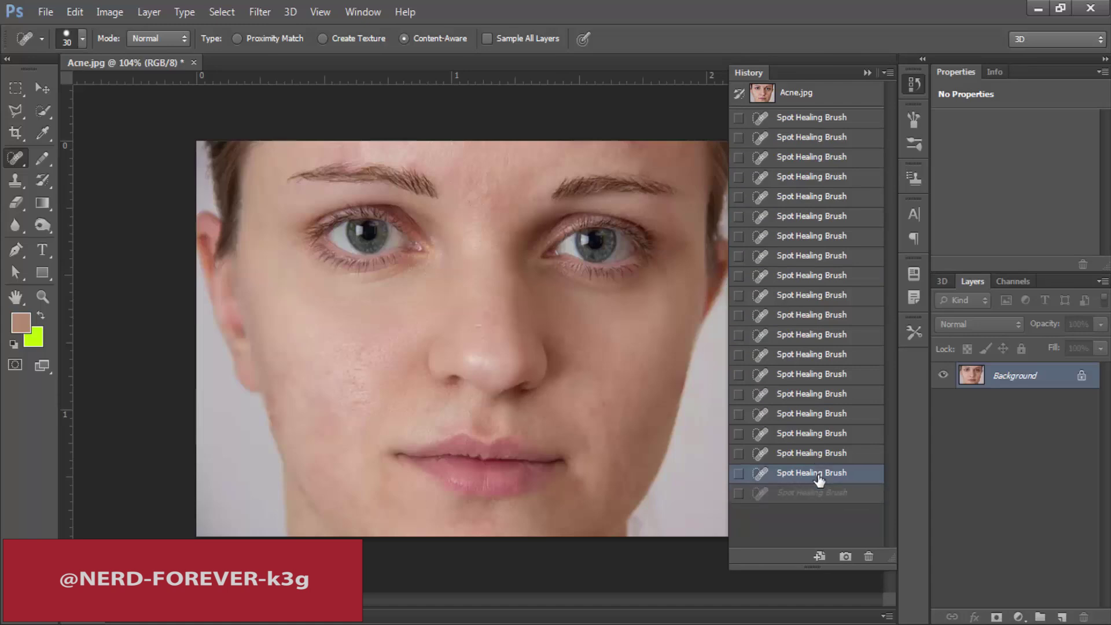
{"action": "left_click", "coordinate": [833, 454]}
{"action": "left_click", "coordinate": [830, 434]}
{"action": "left_click", "coordinate": [821, 415]}
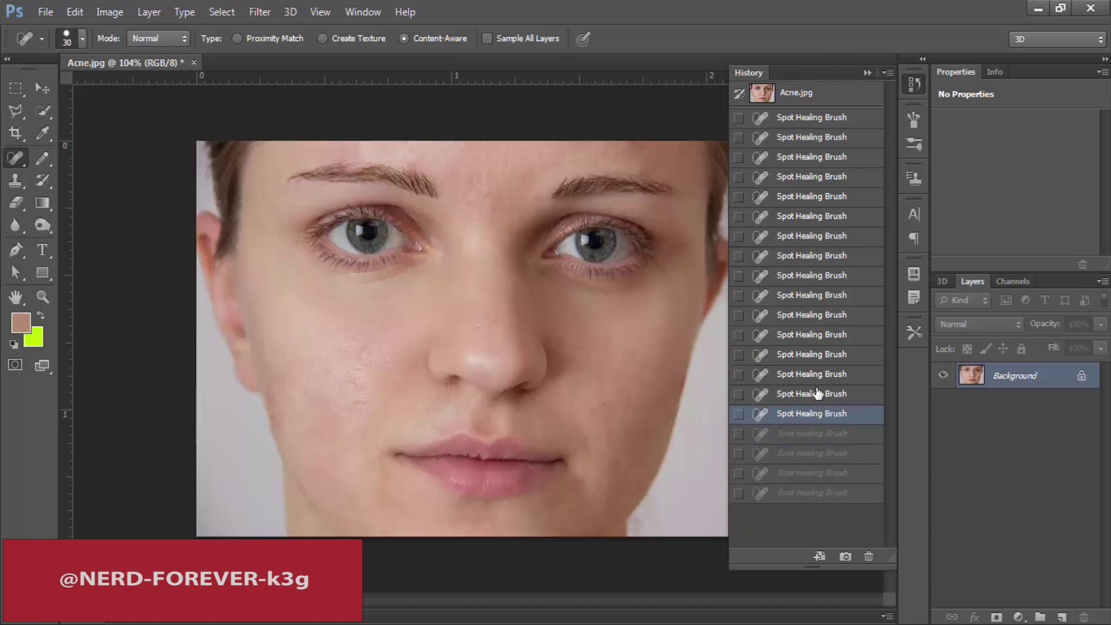
{"action": "left_click", "coordinate": [816, 394]}
{"action": "left_click", "coordinate": [820, 360]}
{"action": "left_click", "coordinate": [824, 331]}
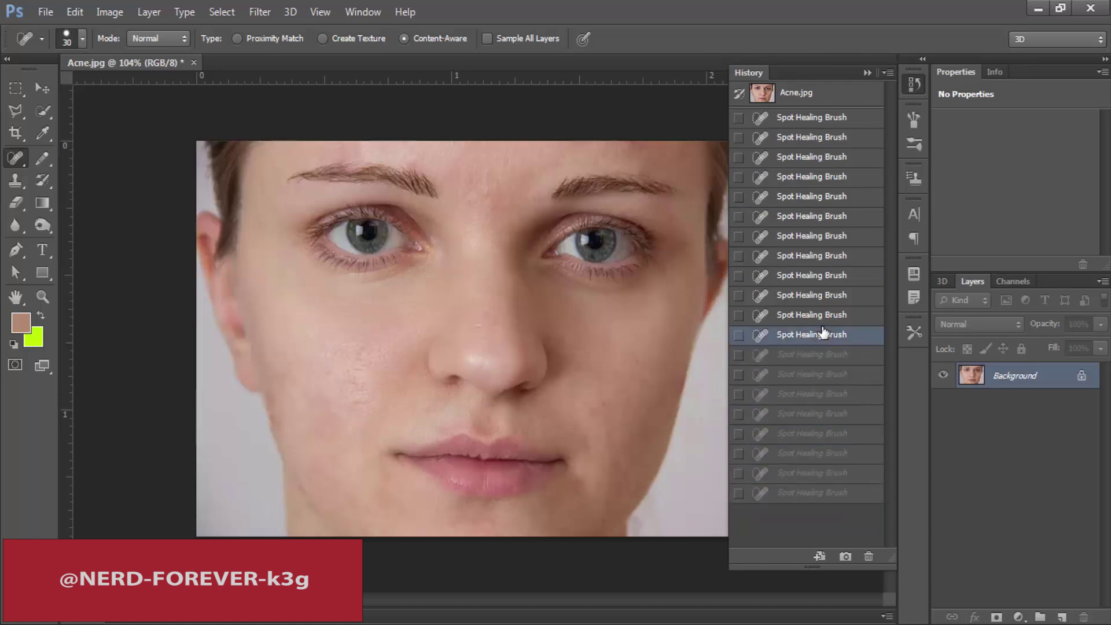
{"action": "left_click", "coordinate": [820, 317]}
{"action": "left_click", "coordinate": [823, 295]}
{"action": "left_click", "coordinate": [818, 276]}
{"action": "left_click", "coordinate": [823, 238]}
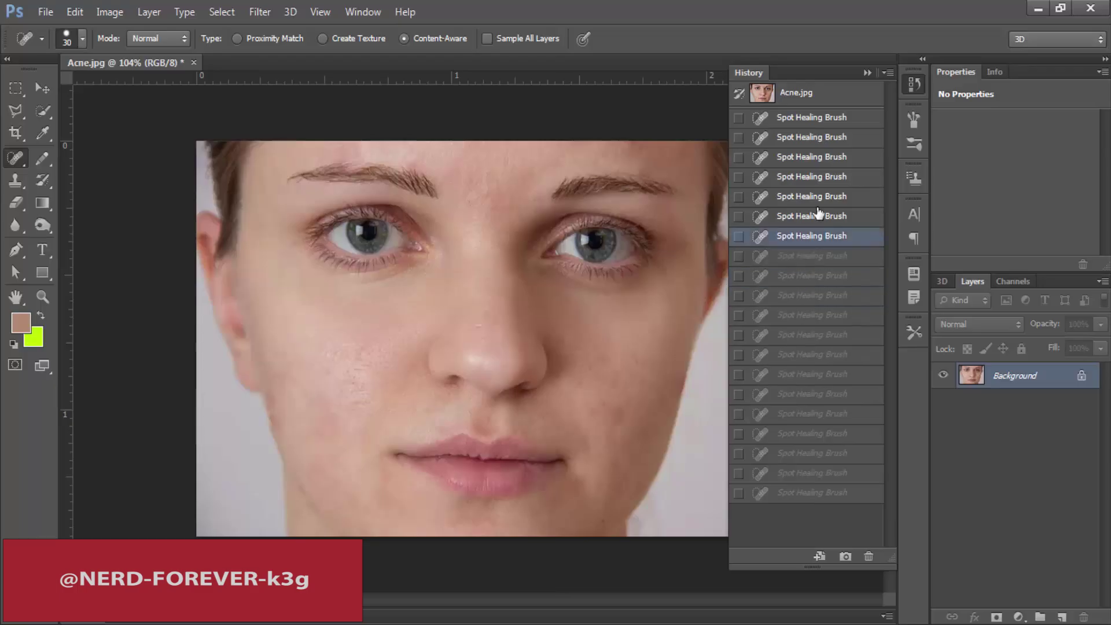
{"action": "left_click", "coordinate": [816, 196]}
{"action": "left_click", "coordinate": [814, 159]}
{"action": "left_click", "coordinate": [813, 119]}
{"action": "left_click", "coordinate": [800, 94]}
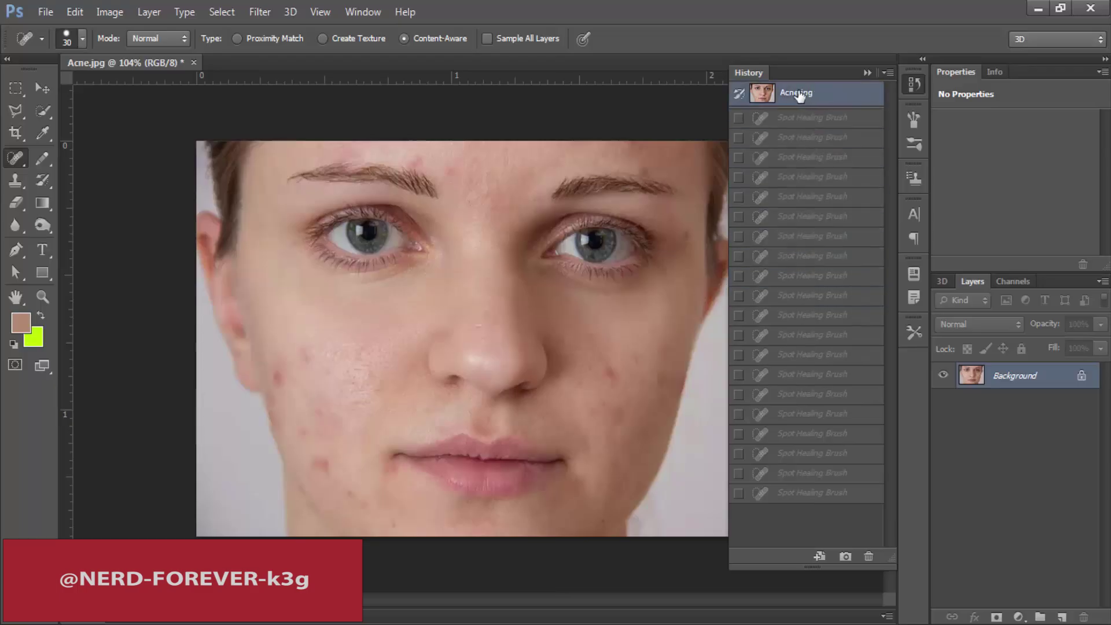
- Compare the healed portrait with the original through the history states once more, ending on the latest healing state
{"action": "left_click", "coordinate": [813, 495]}
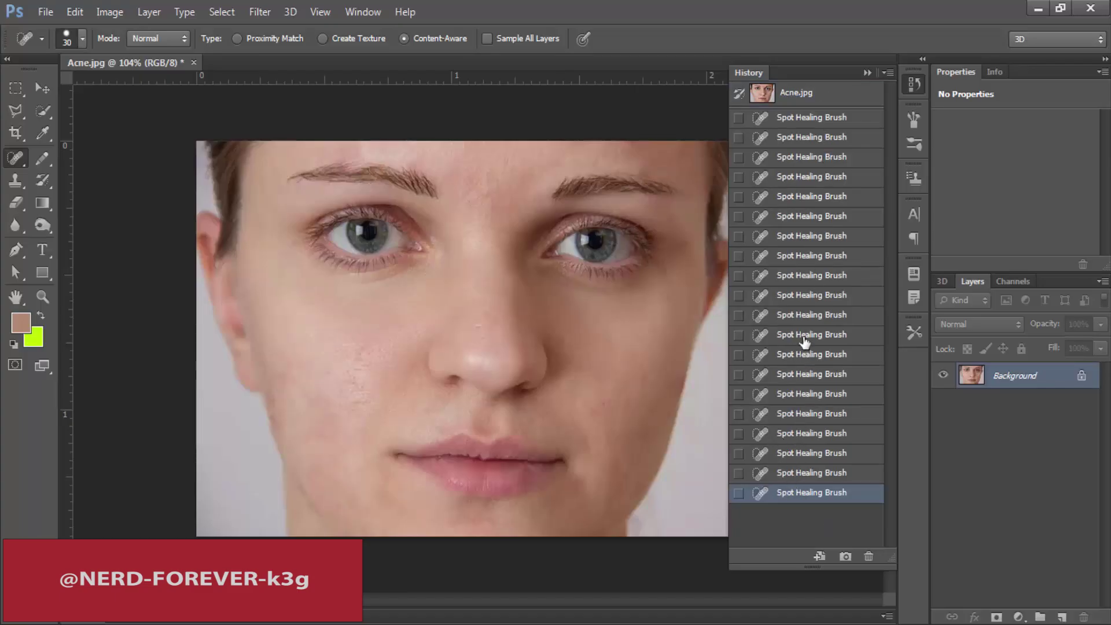
{"action": "left_click", "coordinate": [812, 316]}
{"action": "left_click", "coordinate": [818, 235]}
{"action": "left_click", "coordinate": [812, 138]}
{"action": "left_click", "coordinate": [809, 94]}
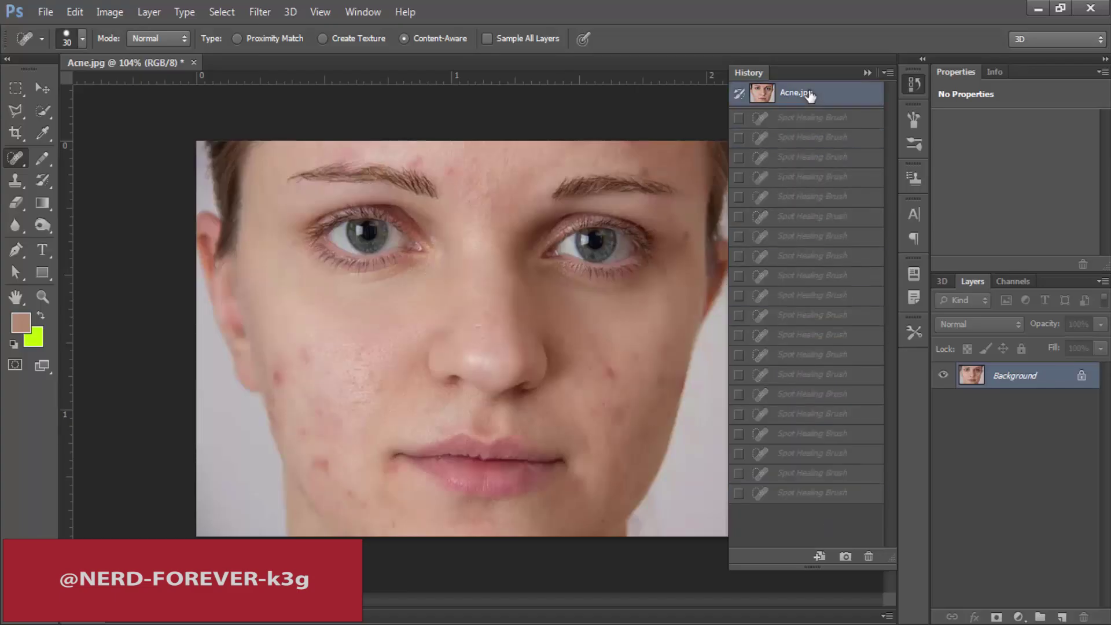
{"action": "left_click", "coordinate": [809, 494]}
{"action": "left_click", "coordinate": [918, 82]}
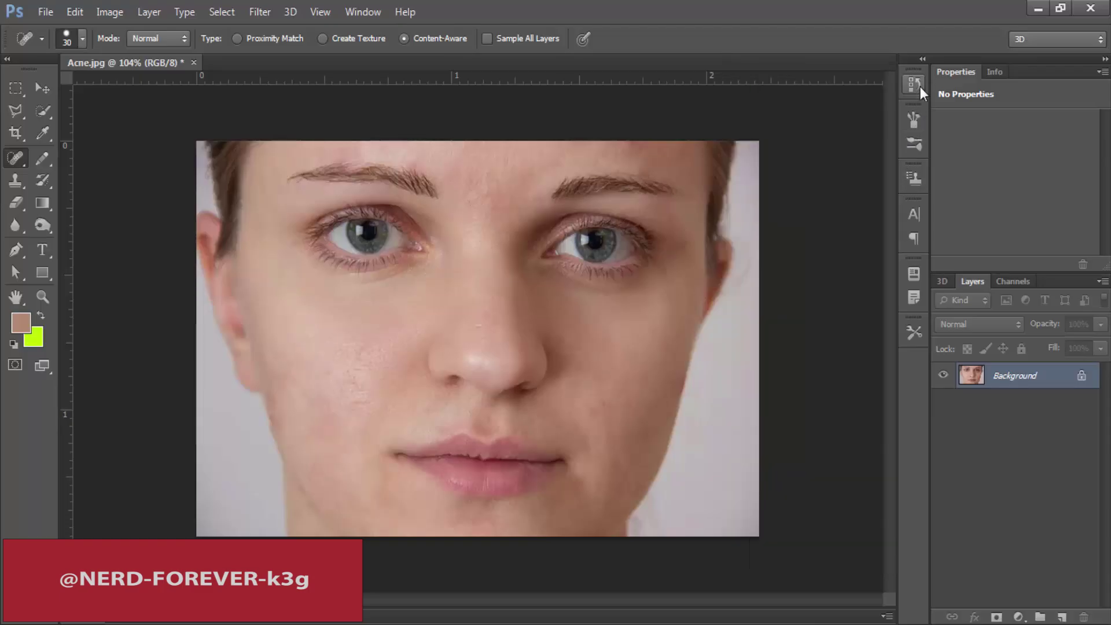
- Restore the original Acne.jpg snapshot, toggling between the healed and original versions to compare them
{"action": "left_click", "coordinate": [917, 87]}
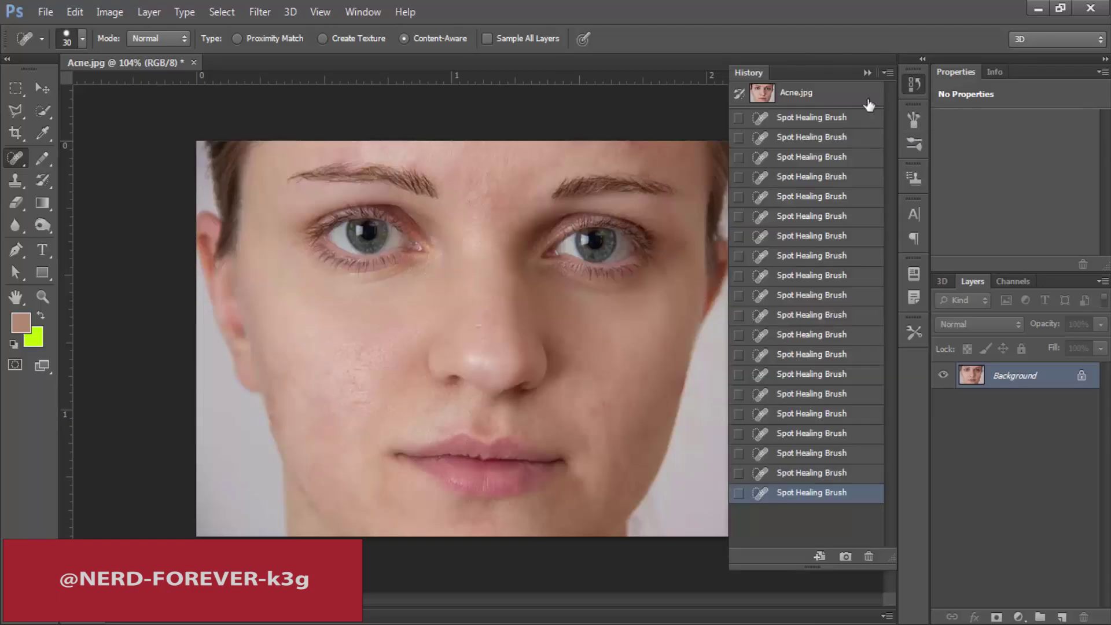
{"action": "left_click", "coordinate": [840, 99]}
{"action": "key", "text": "ctrl+z"}
{"action": "left_click", "coordinate": [918, 84]}
{"action": "key", "text": "ctrl+z"}
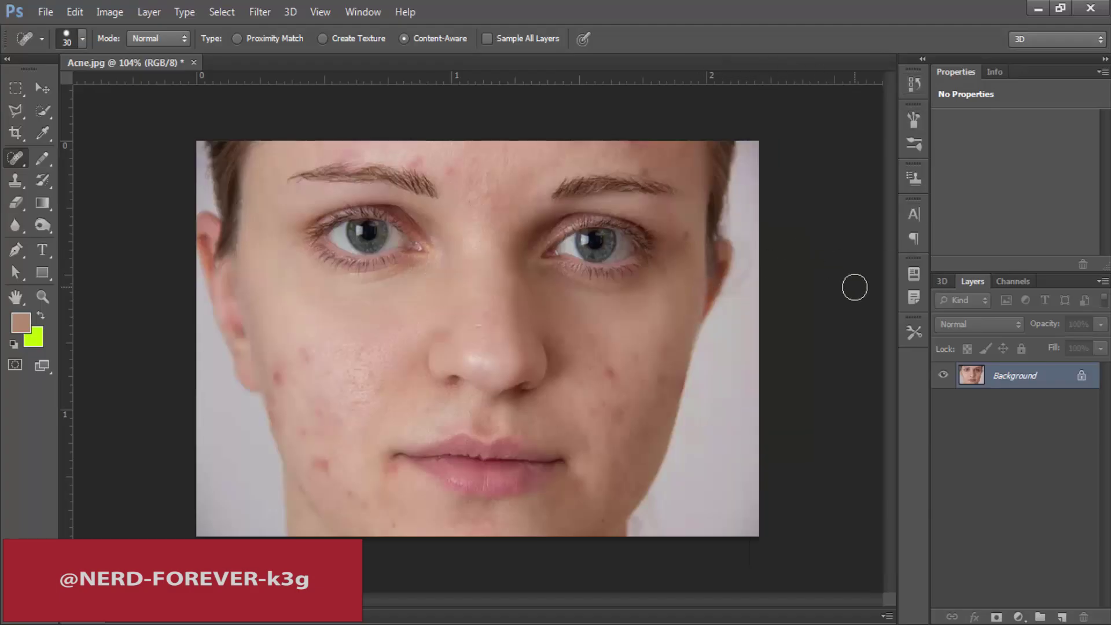
{"action": "key", "text": "ctrl+z"}
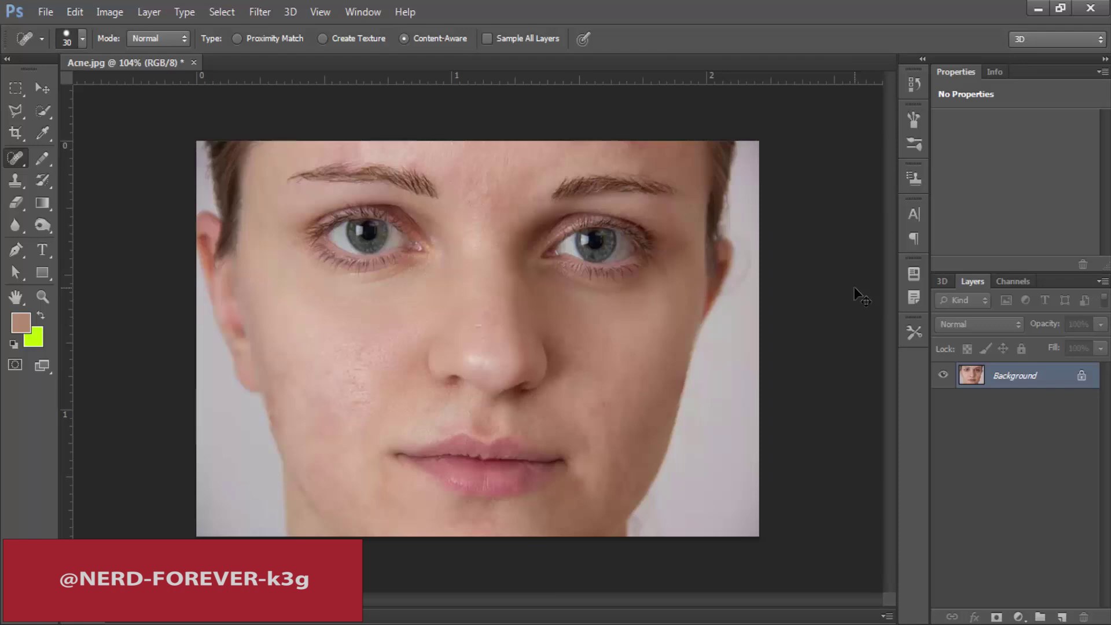
{"action": "key", "text": "ctrl+z"}
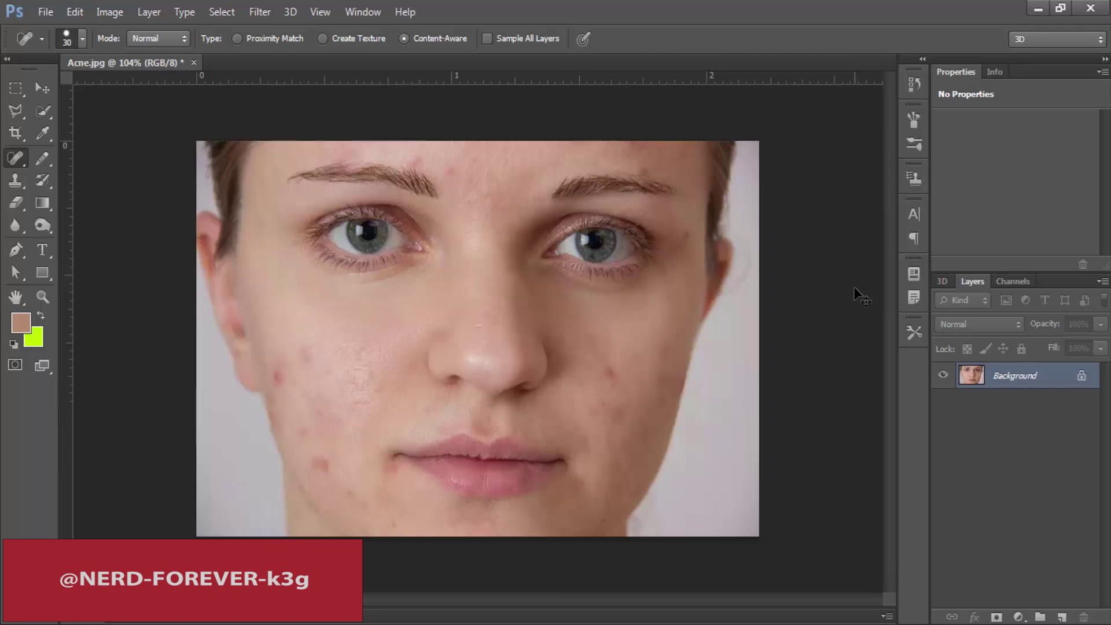
{"action": "key", "text": "ctrl+z"}
{"action": "key", "text": "ctrl+z"}
- Switch from the Spot Healing Brush to the Healing Brush Tool for retouching the cheek blemishes
{"action": "right_click", "coordinate": [16, 159]}
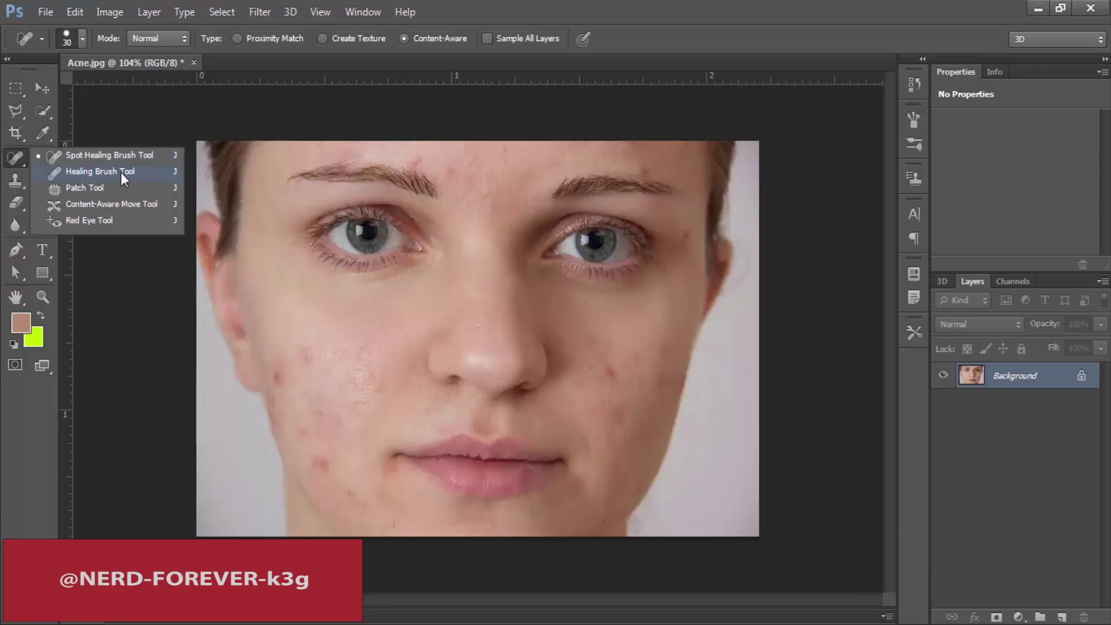
{"action": "left_click", "coordinate": [114, 172]}
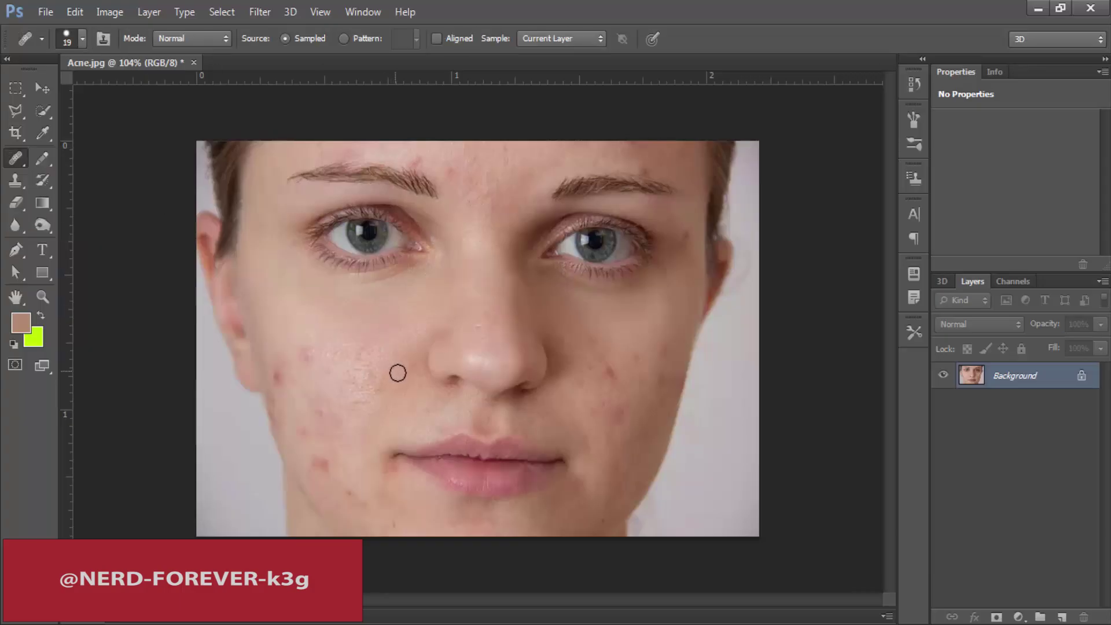
{"action": "key", "text": "ctrl+space"}
{"action": "left_click_drag", "start_coordinate": [301, 382], "coordinate": [328, 381]}
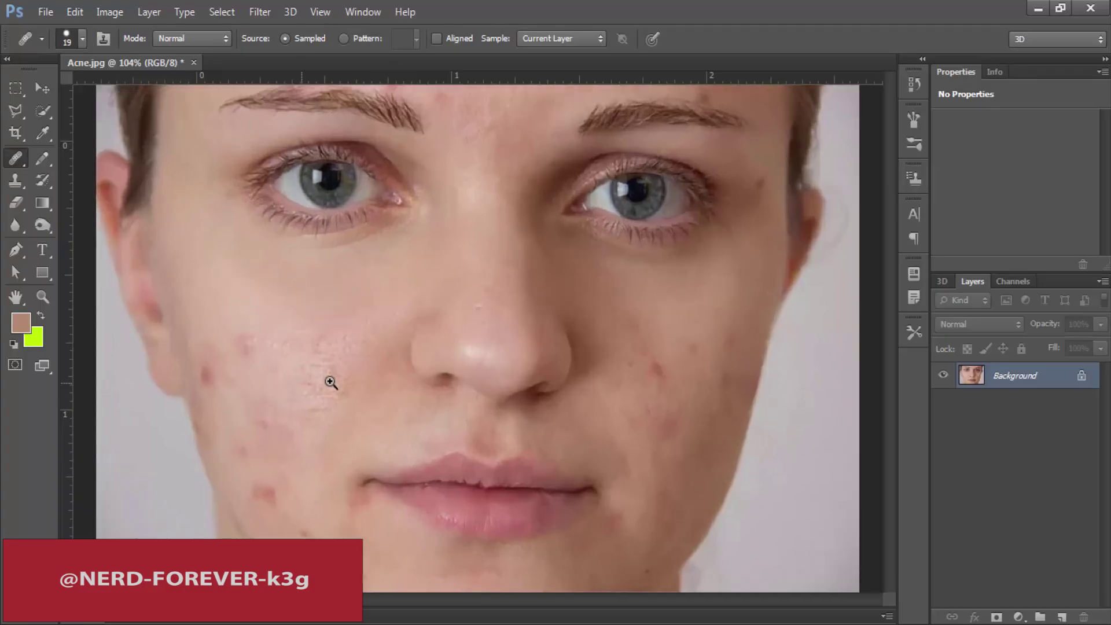
{"action": "mouse_move", "coordinate": [262, 363]}
{"action": "left_mouse_down"}
{"action": "mouse_move", "coordinate": [293, 367]}
{"action": "mouse_move", "coordinate": [281, 362]}
{"action": "left_mouse_up"}
{"action": "key", "text": "space"}
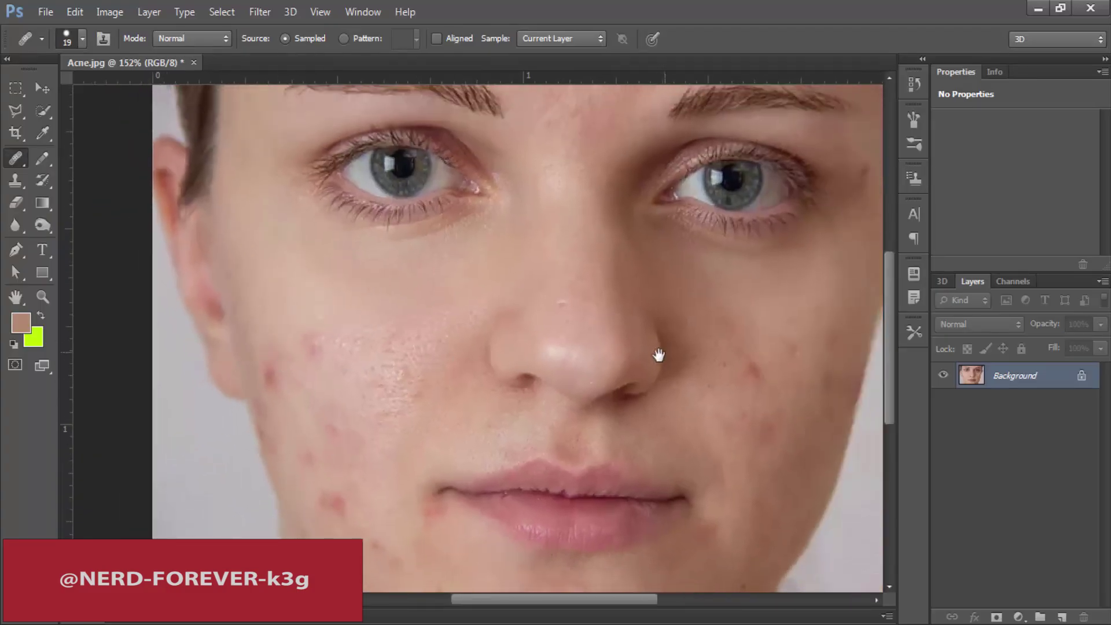
{"action": "left_click_drag", "start_coordinate": [657, 355], "coordinate": [390, 494]}
{"action": "left_click_drag", "start_coordinate": [404, 333], "coordinate": [501, 367]}
{"action": "left_click_drag", "start_coordinate": [551, 322], "coordinate": [643, 136]}
{"action": "left_click_drag", "start_coordinate": [402, 409], "coordinate": [506, 325]}
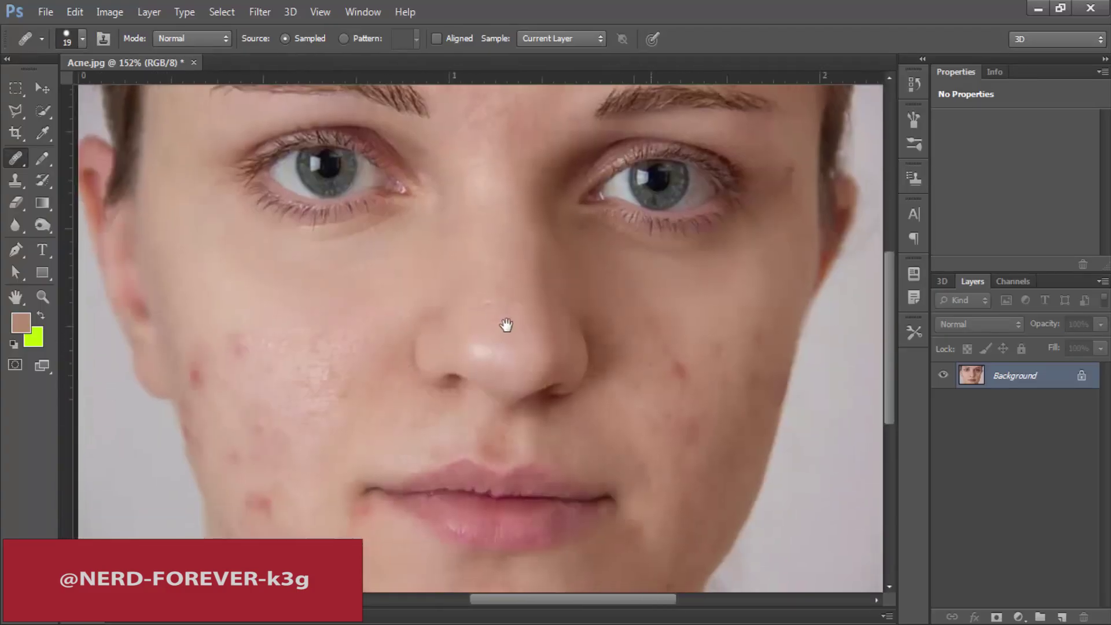
{"action": "key", "text": "ctrl+space"}
{"action": "mouse_move", "coordinate": [289, 296]}
{"action": "left_mouse_down"}
{"action": "mouse_move", "coordinate": [325, 300]}
{"action": "mouse_move", "coordinate": [293, 288]}
{"action": "left_mouse_up"}
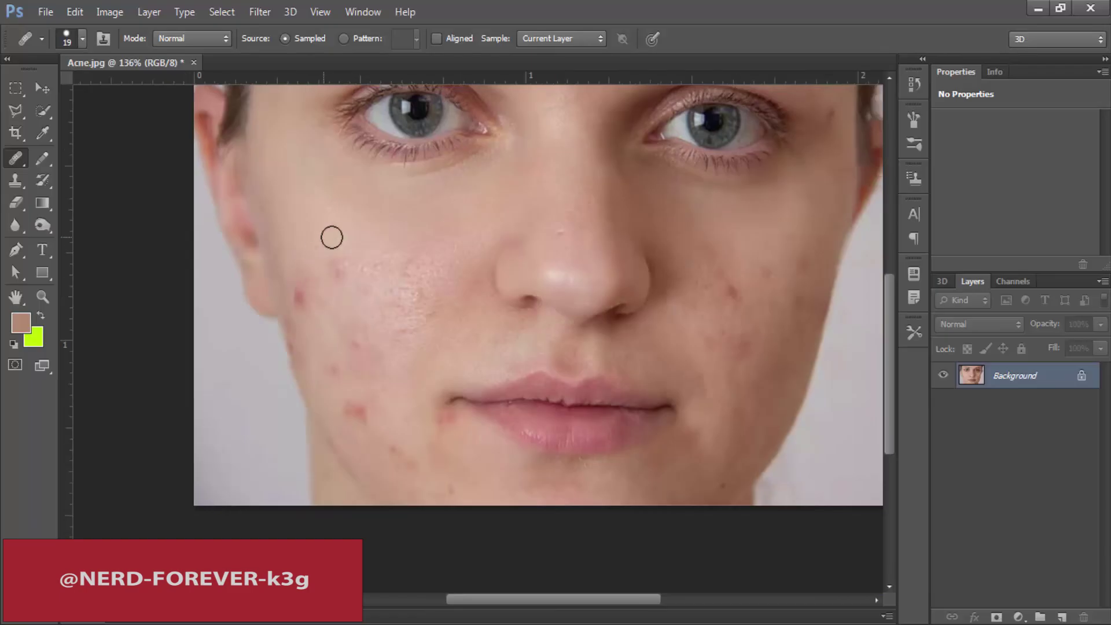
{"action": "right_click", "coordinate": [350, 222]}
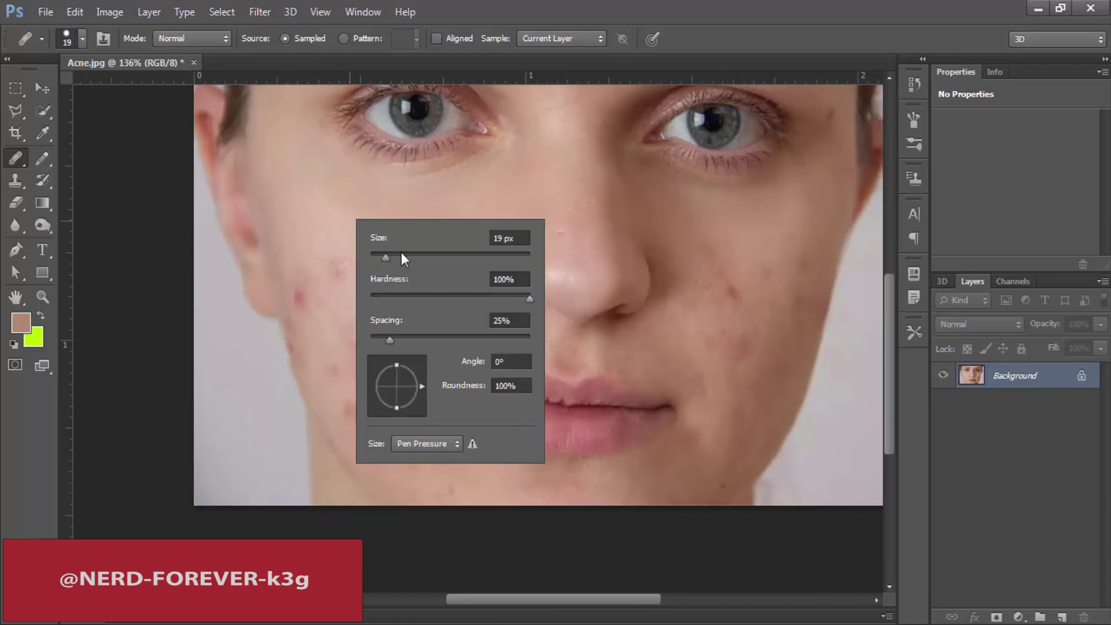
{"action": "right_click", "coordinate": [331, 218]}
{"action": "left_click_drag", "start_coordinate": [379, 251], "coordinate": [442, 253]}
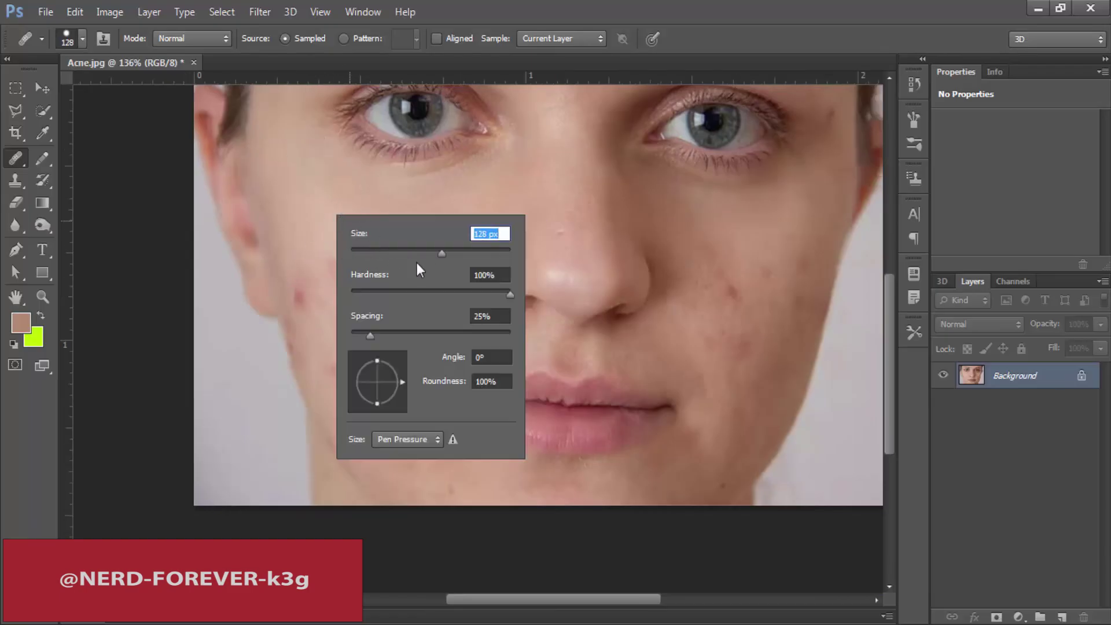
{"action": "key", "text": "Return"}
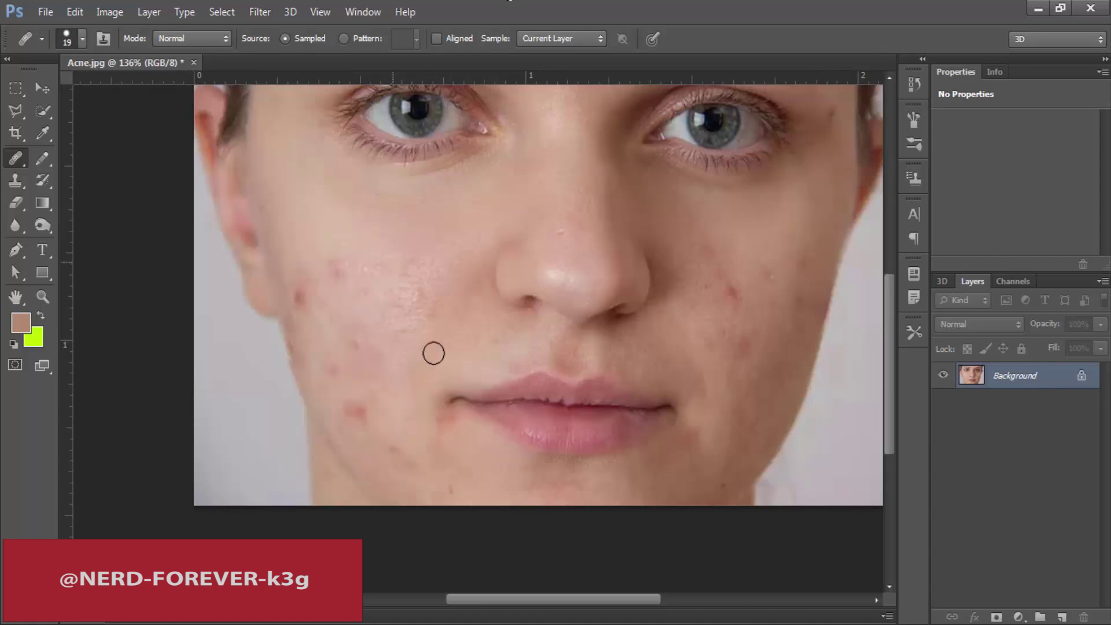
- Shape the healing brush tip to an angle of 2° and a roundness of 48%, and set its size to 32 px
{"action": "left_click_drag", "start_coordinate": [533, 318], "coordinate": [392, 322]}
{"action": "right_click", "coordinate": [540, 255]}
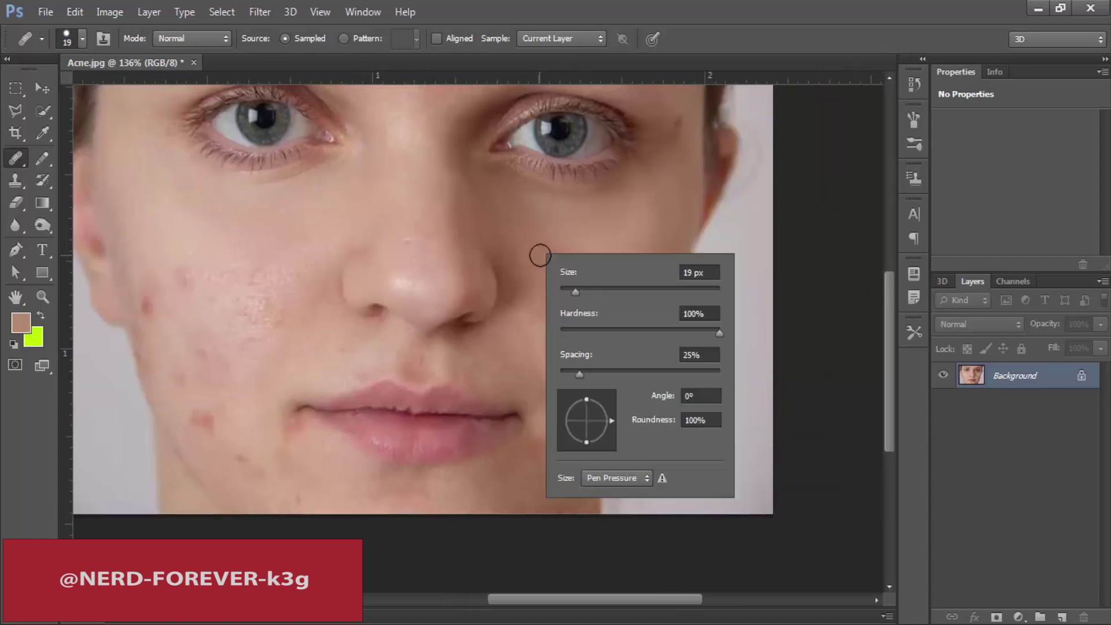
{"action": "left_click", "coordinate": [608, 419]}
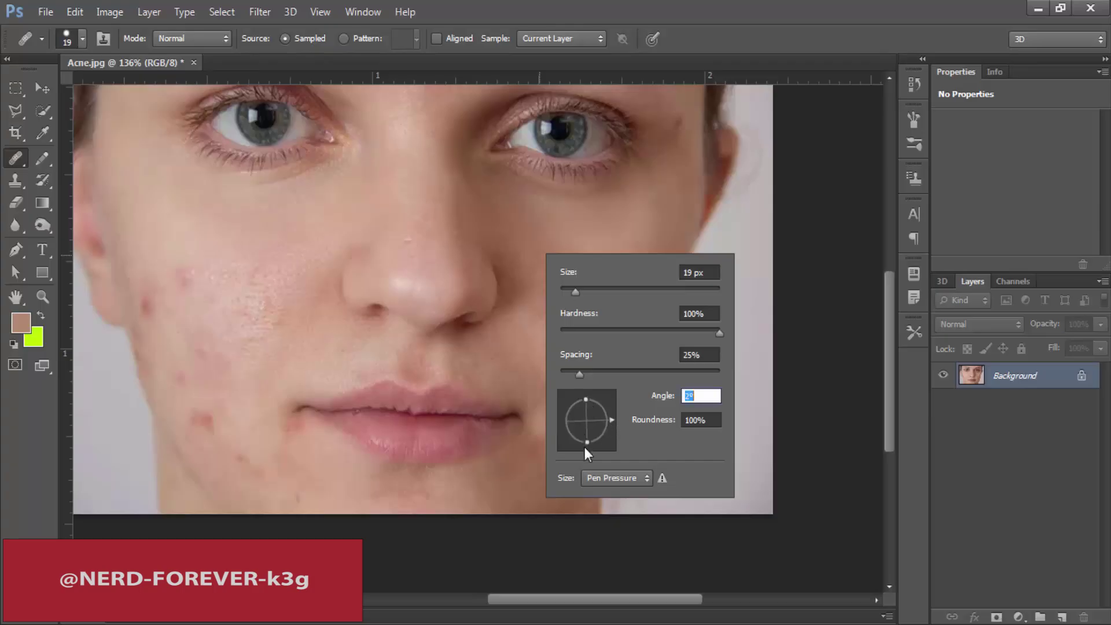
{"action": "left_click_drag", "start_coordinate": [586, 398], "coordinate": [592, 411]}
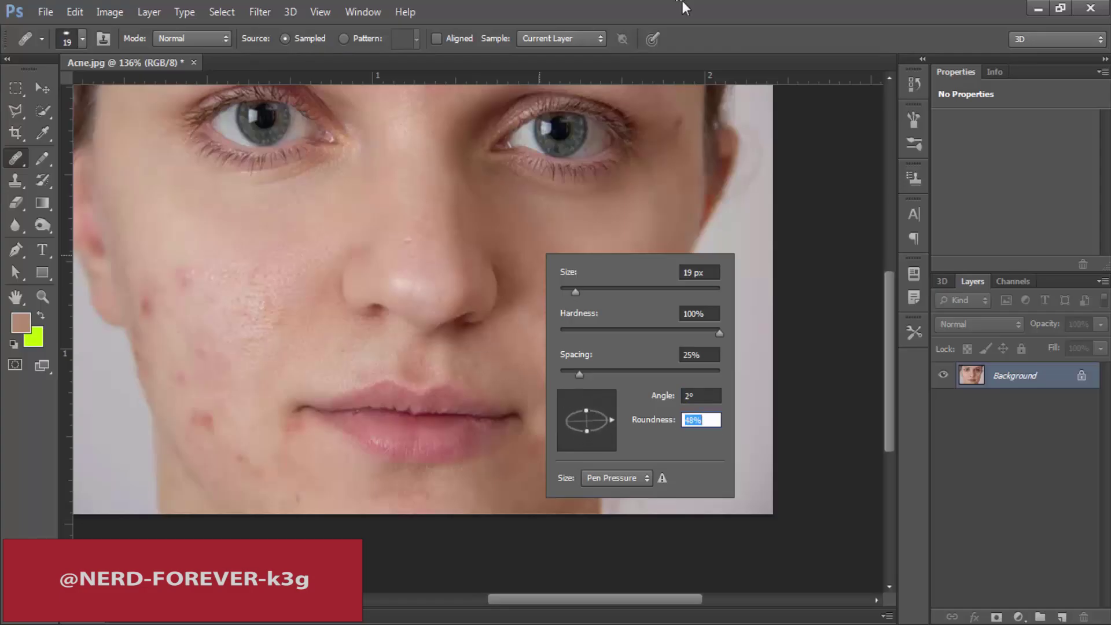
{"action": "right_click", "coordinate": [464, 300]}
{"action": "left_click_drag", "start_coordinate": [496, 334], "coordinate": [506, 334]}
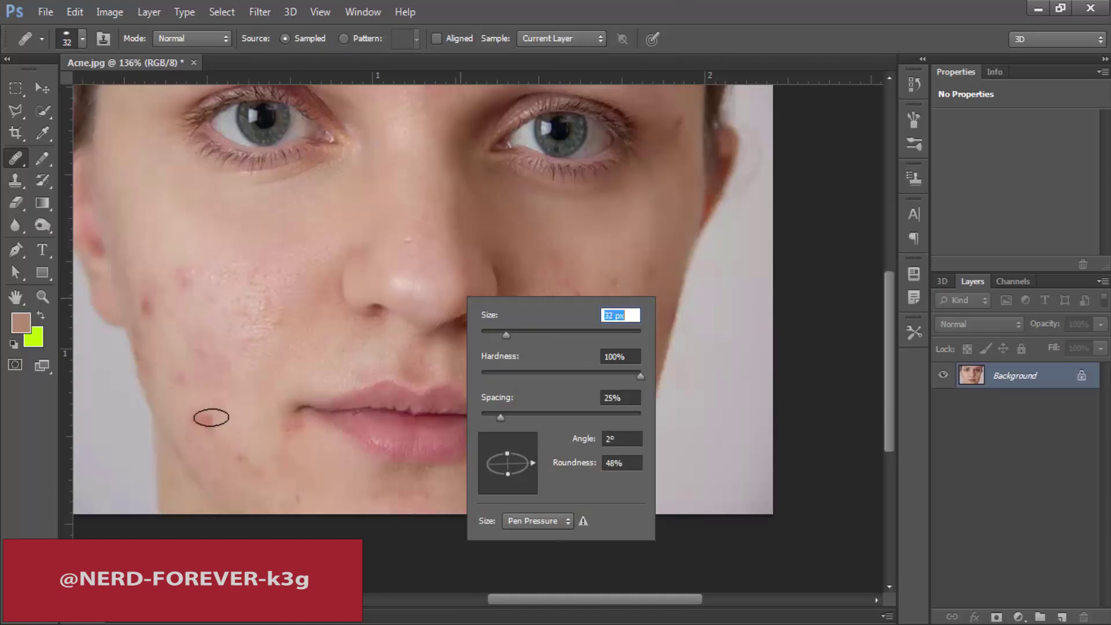
- Try to heal the red blemish on the lower brighter cheek without defining a source point
{"action": "left_click", "coordinate": [199, 416]}
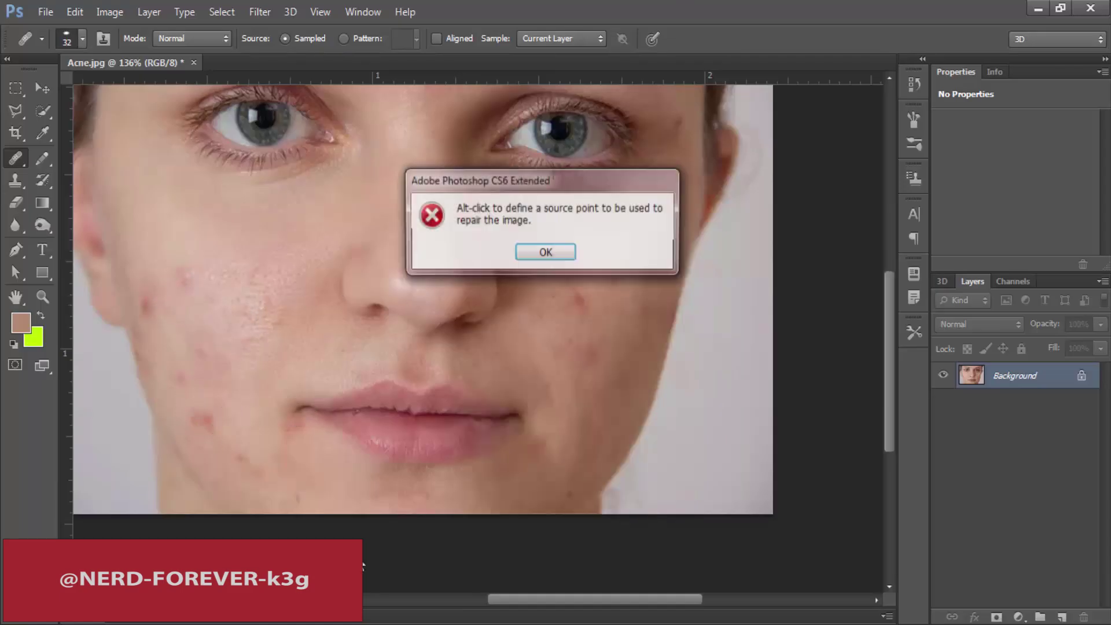
{"action": "left_click", "coordinate": [546, 253]}
{"action": "left_click", "coordinate": [212, 420]}
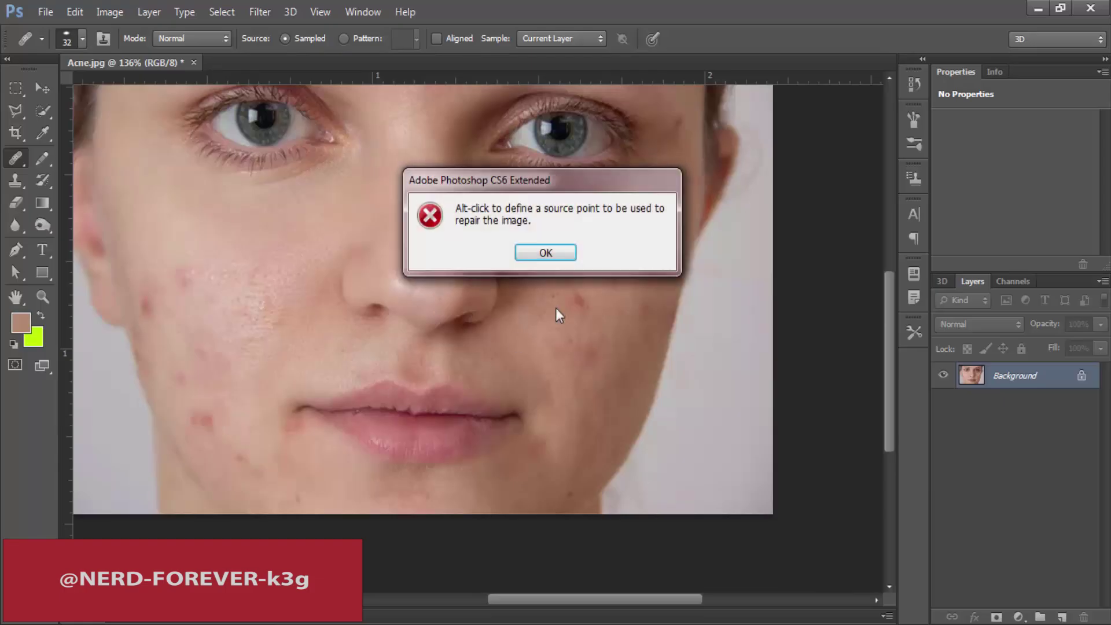
{"action": "left_click", "coordinate": [546, 252]}
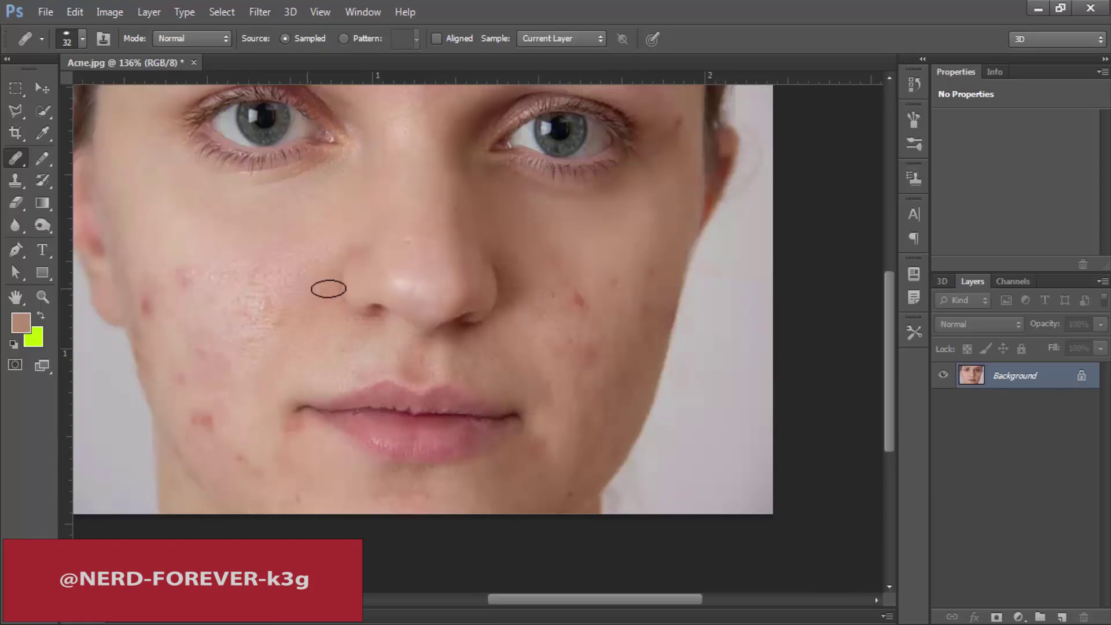
- Heal the blemishes on the lower brighter cheek with the Spot Healing Brush at 40% roundness
{"action": "right_click", "coordinate": [16, 158]}
{"action": "left_click", "coordinate": [52, 156]}
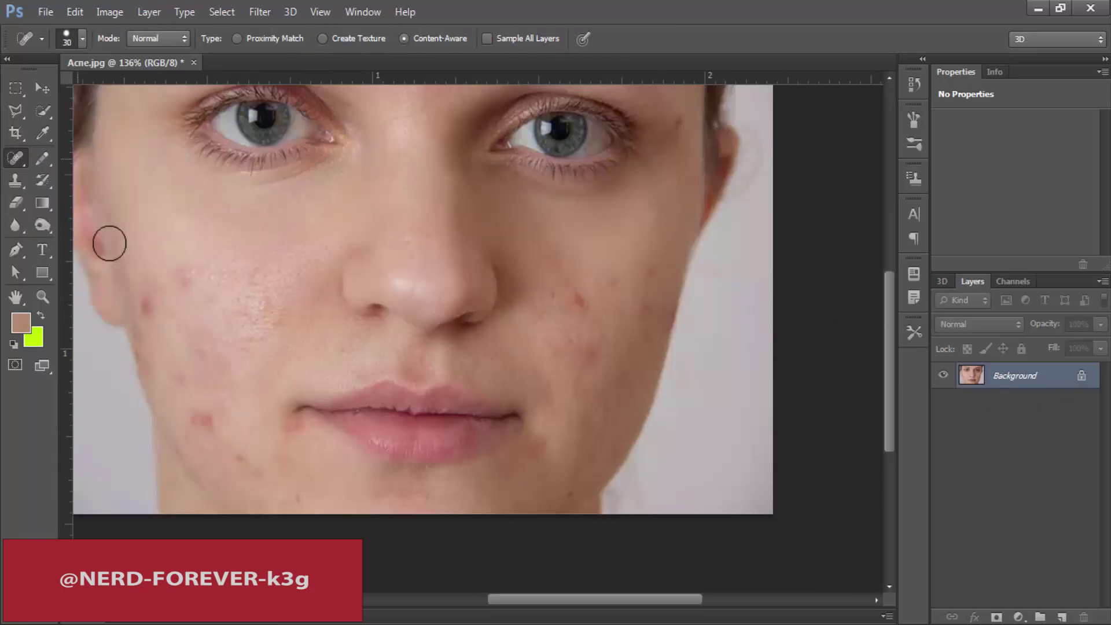
{"action": "right_click", "coordinate": [218, 328]}
{"action": "left_click_drag", "start_coordinate": [266, 482], "coordinate": [268, 488]}
{"action": "left_click_drag", "start_coordinate": [199, 416], "coordinate": [210, 427]}
{"action": "left_click", "coordinate": [204, 416]}
{"action": "left_click", "coordinate": [175, 372]}
{"action": "left_click", "coordinate": [179, 379]}
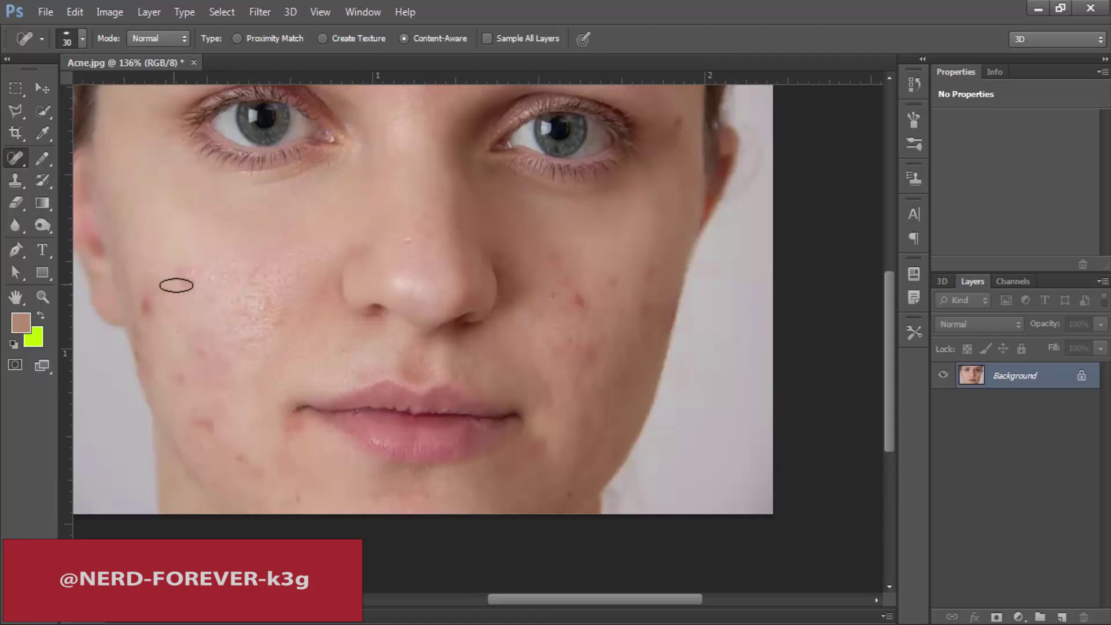
- Set the roundness of both the Spot Healing Brush and the Healing Brush Tool to 100%, with the latter's size at 29 px
{"action": "right_click", "coordinate": [194, 300]}
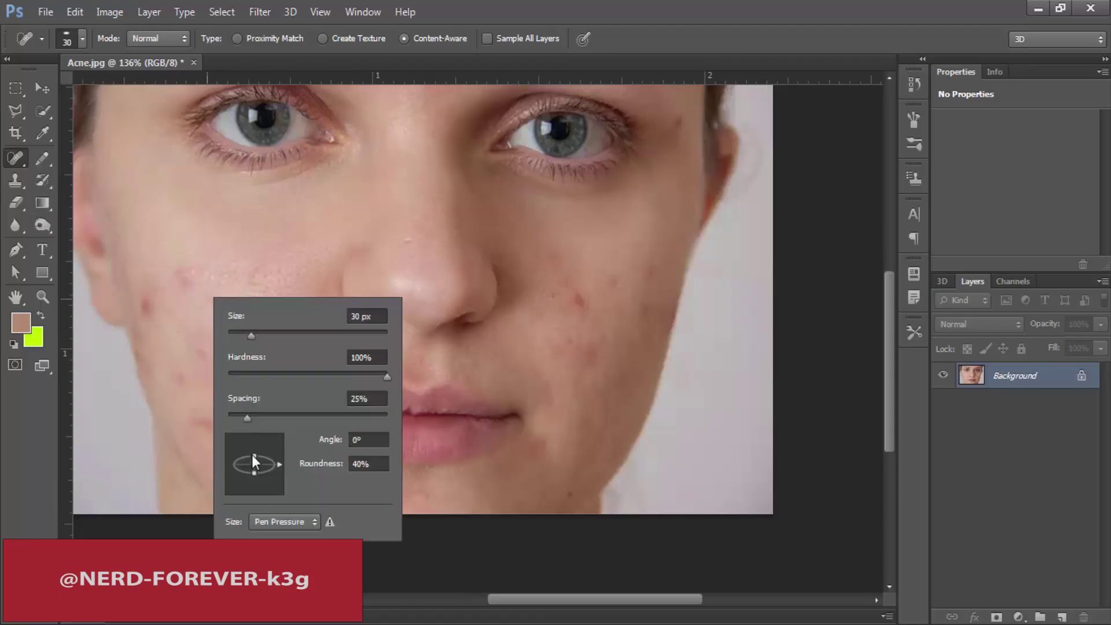
{"action": "left_click_drag", "start_coordinate": [251, 455], "coordinate": [254, 442]}
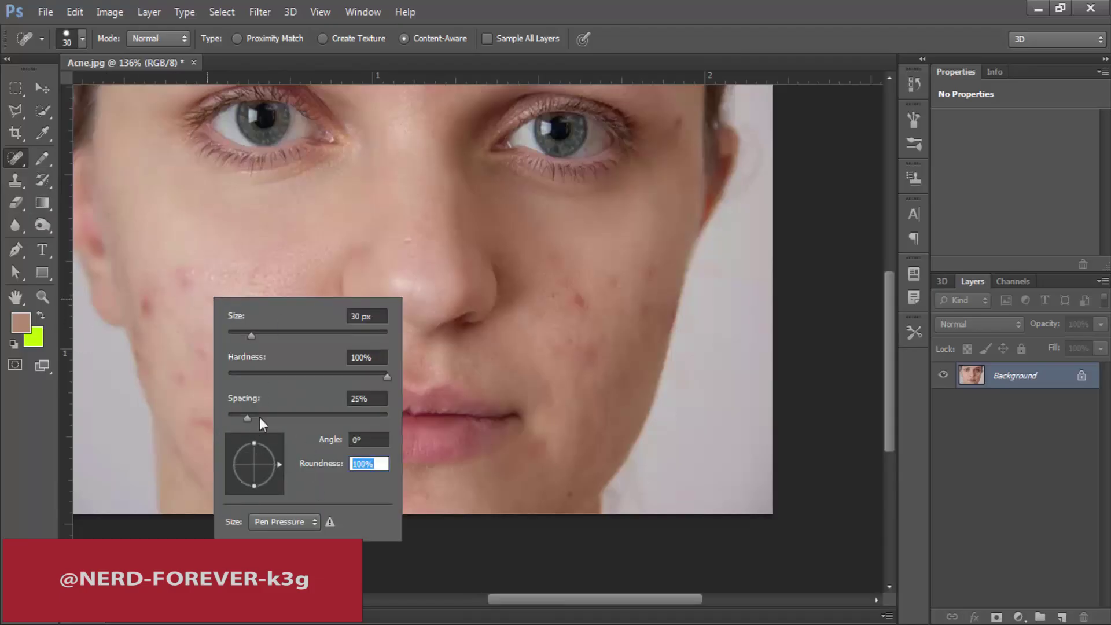
{"action": "left_click", "coordinate": [17, 161]}
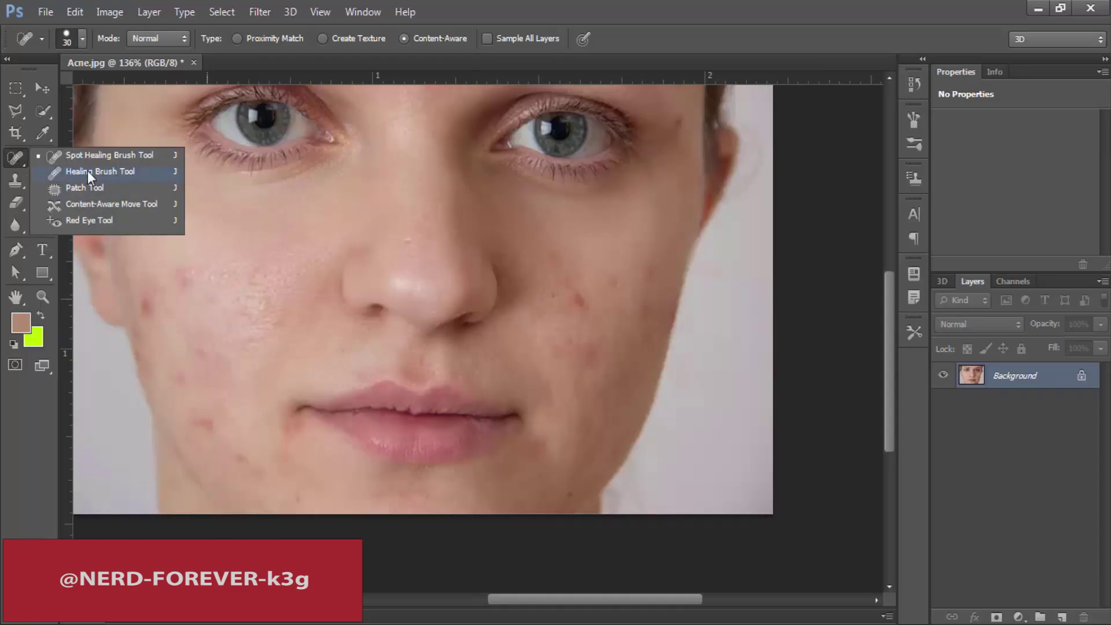
{"action": "left_click", "coordinate": [88, 171]}
{"action": "right_click", "coordinate": [203, 267]}
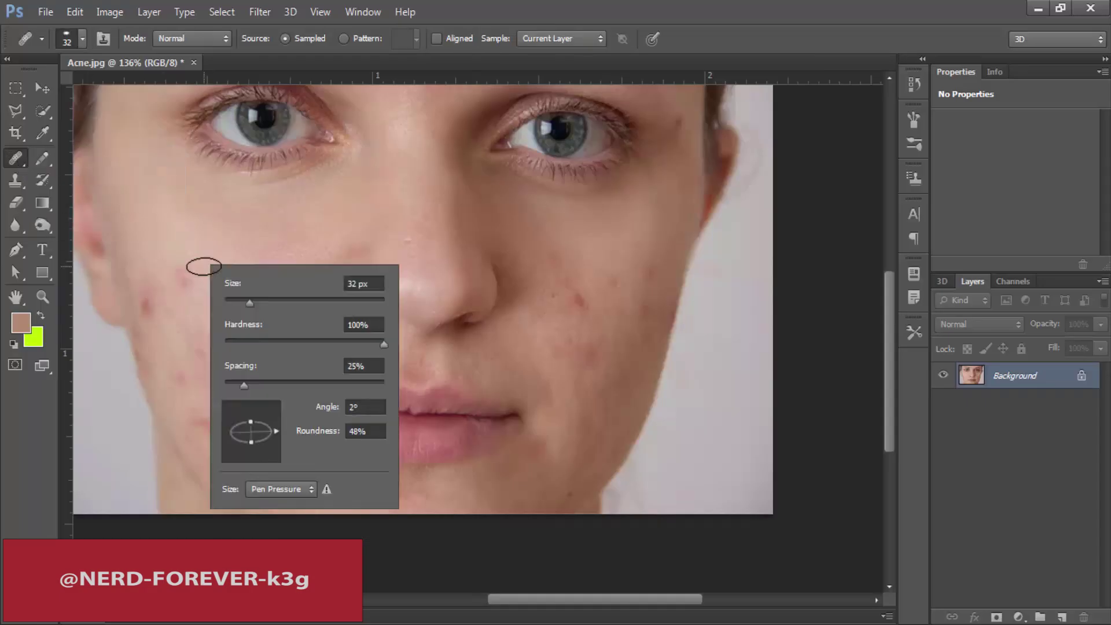
{"action": "left_click_drag", "start_coordinate": [250, 420], "coordinate": [265, 366]}
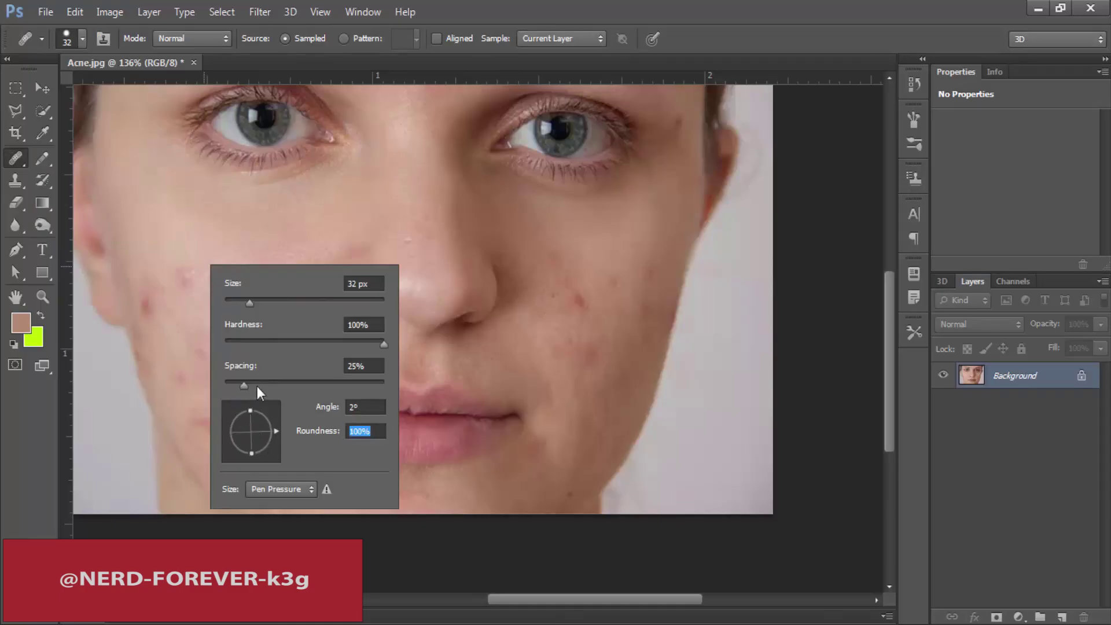
{"action": "left_click_drag", "start_coordinate": [251, 303], "coordinate": [247, 304]}
- Try to heal the mark near the ear on the brighter cheek with the Healing Brush Tool, without a sampled source
{"action": "left_click", "coordinate": [170, 315]}
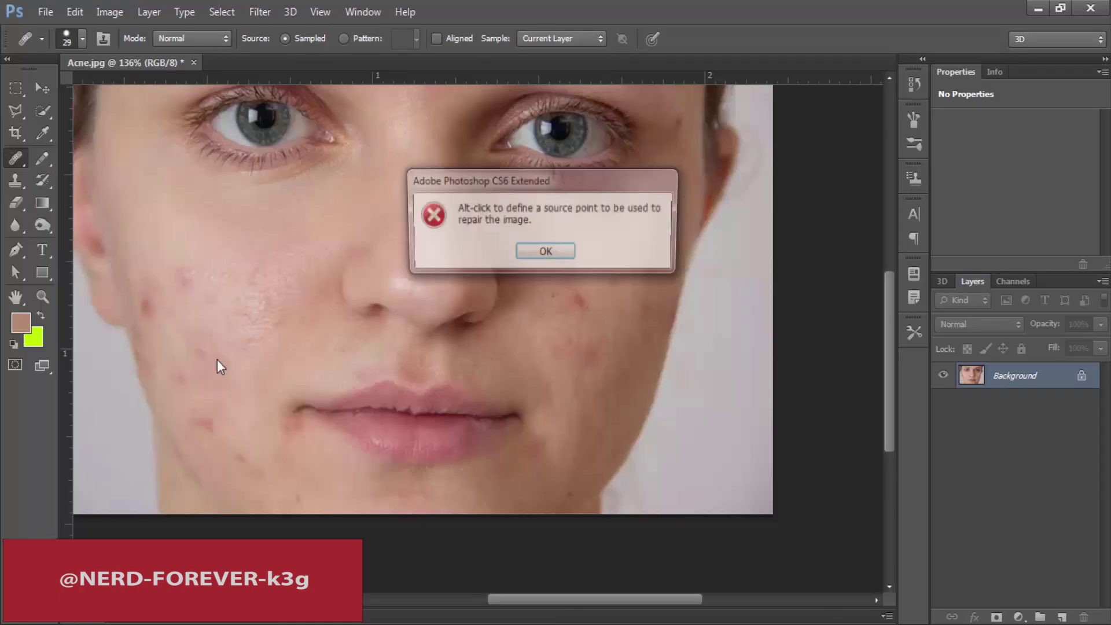
{"action": "left_click", "coordinate": [525, 256]}
{"action": "left_click", "coordinate": [144, 305]}
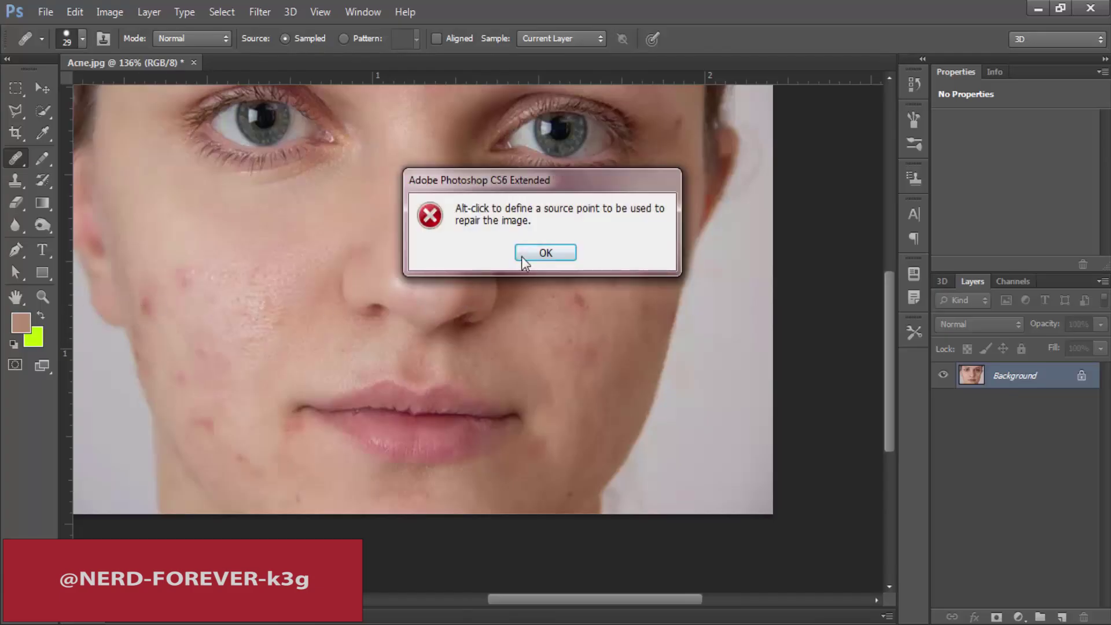
{"action": "left_click", "coordinate": [545, 253]}
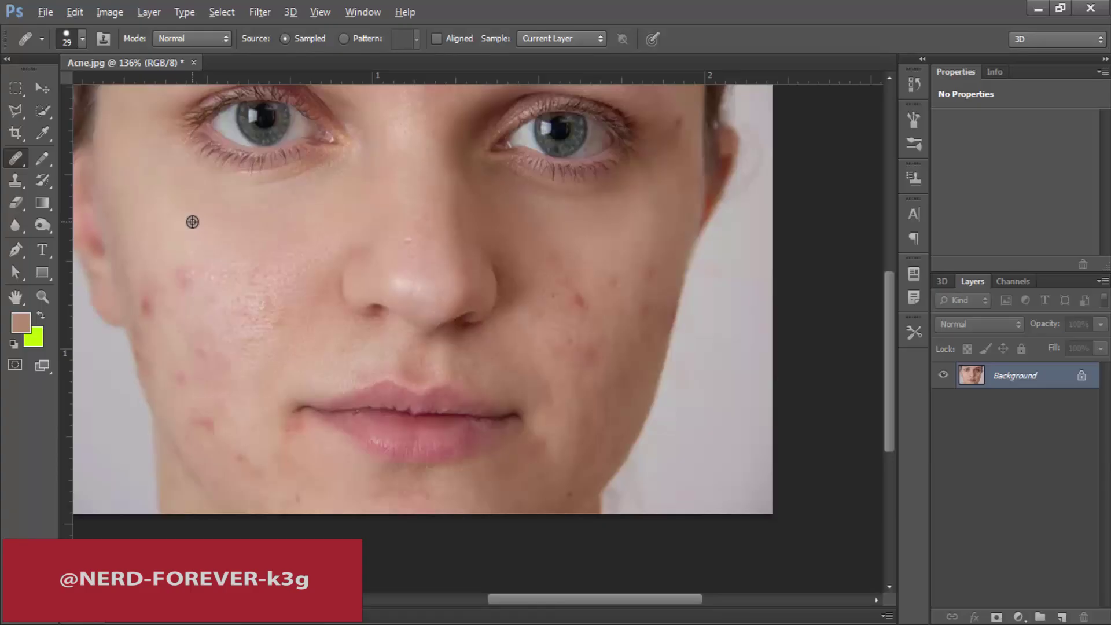
- Sample clear skin below the eye on the brighter cheek and heal the two blemishes beneath it with the Healing Brush Tool
{"action": "left_click", "coordinate": [188, 238], "text": "alt"}
{"action": "key", "text": "alt"}
{"action": "key", "text": "alt"}
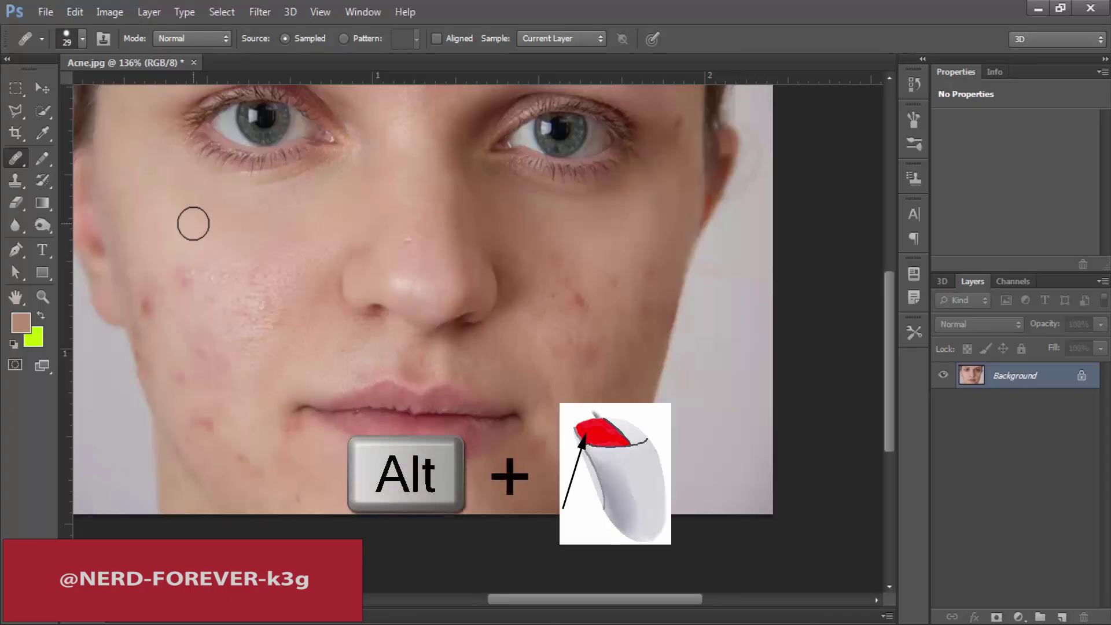
{"action": "key", "text": "alt"}
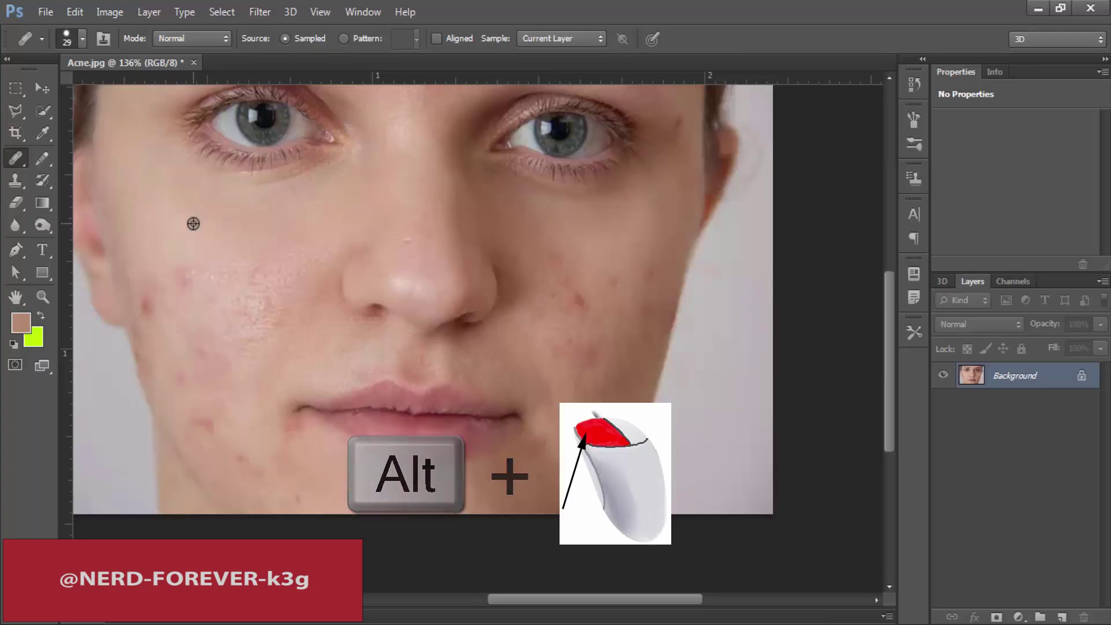
{"action": "left_click", "coordinate": [193, 223], "text": "alt"}
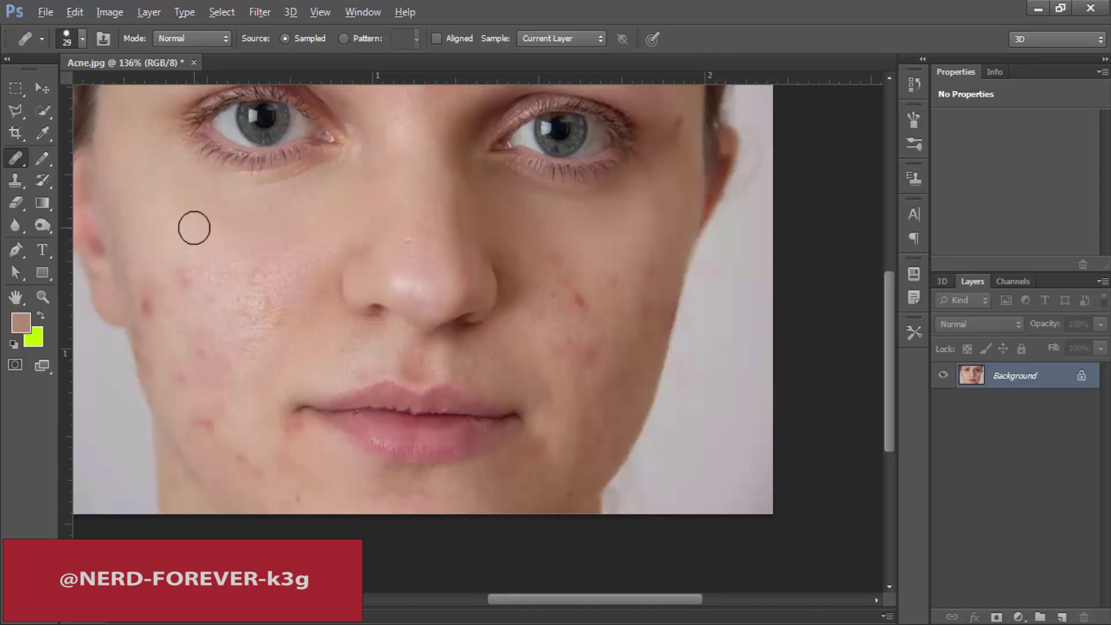
{"action": "key", "text": "alt"}
{"action": "left_click", "coordinate": [194, 228], "text": "alt"}
{"action": "left_click", "coordinate": [176, 283]}
{"action": "left_click", "coordinate": [183, 275]}
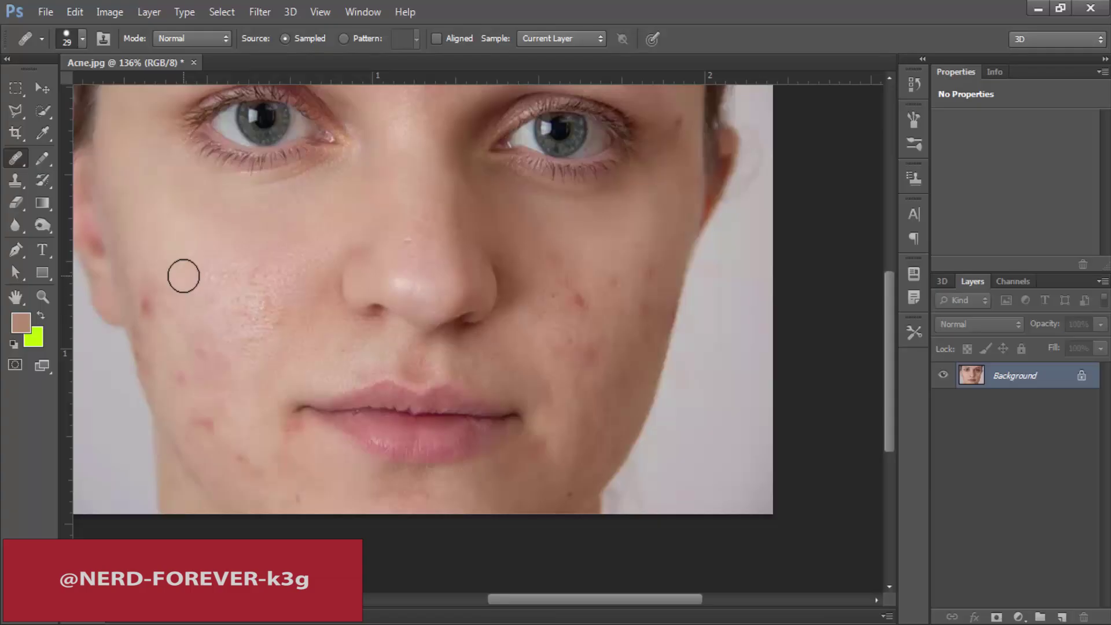
{"action": "left_click", "coordinate": [145, 307]}
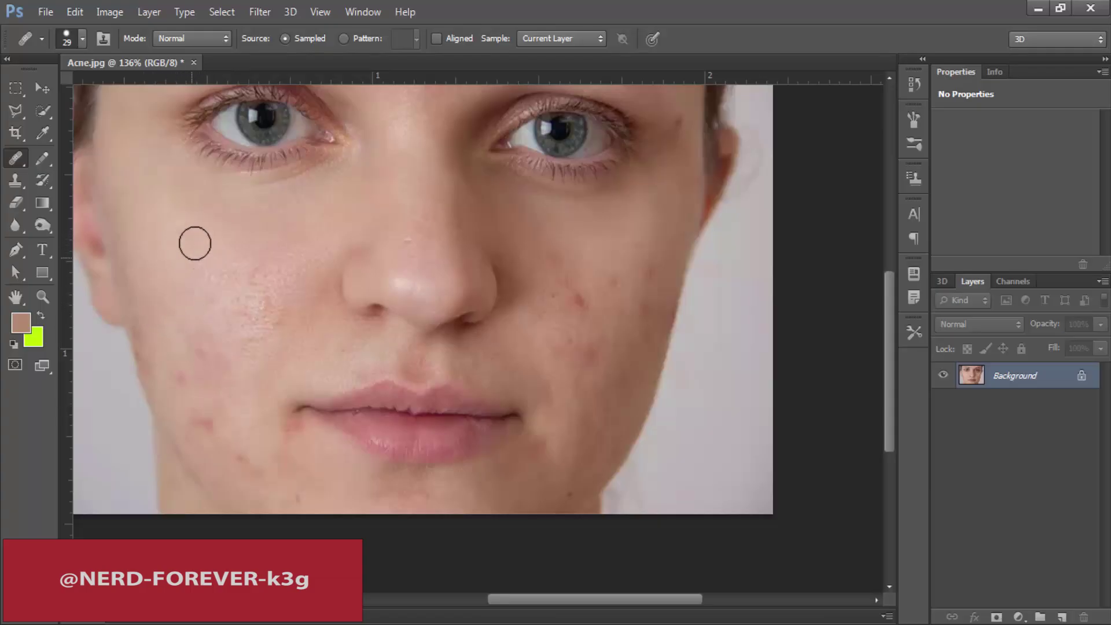
- Heal the marks on the upper shaded cheek and the spot at the temple beside the eye, using the sampled skin
{"action": "left_click", "coordinate": [598, 322]}
{"action": "left_click", "coordinate": [627, 411]}
{"action": "left_click", "coordinate": [610, 280]}
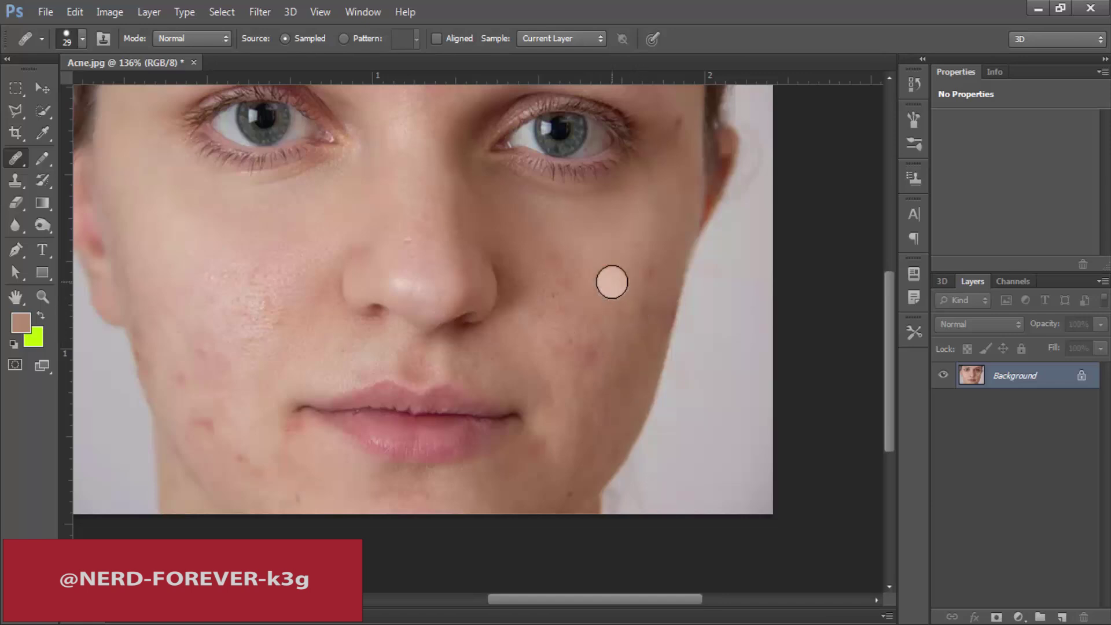
{"action": "left_click", "coordinate": [659, 277]}
{"action": "left_click", "coordinate": [639, 315]}
{"action": "left_click", "coordinate": [662, 275]}
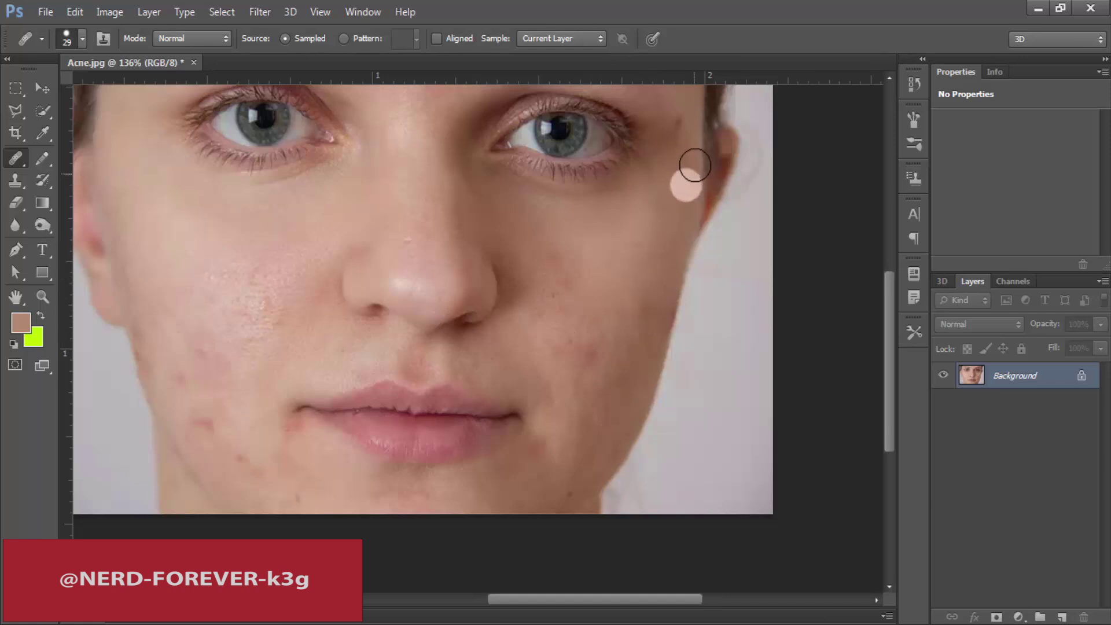
{"action": "left_click", "coordinate": [678, 158]}
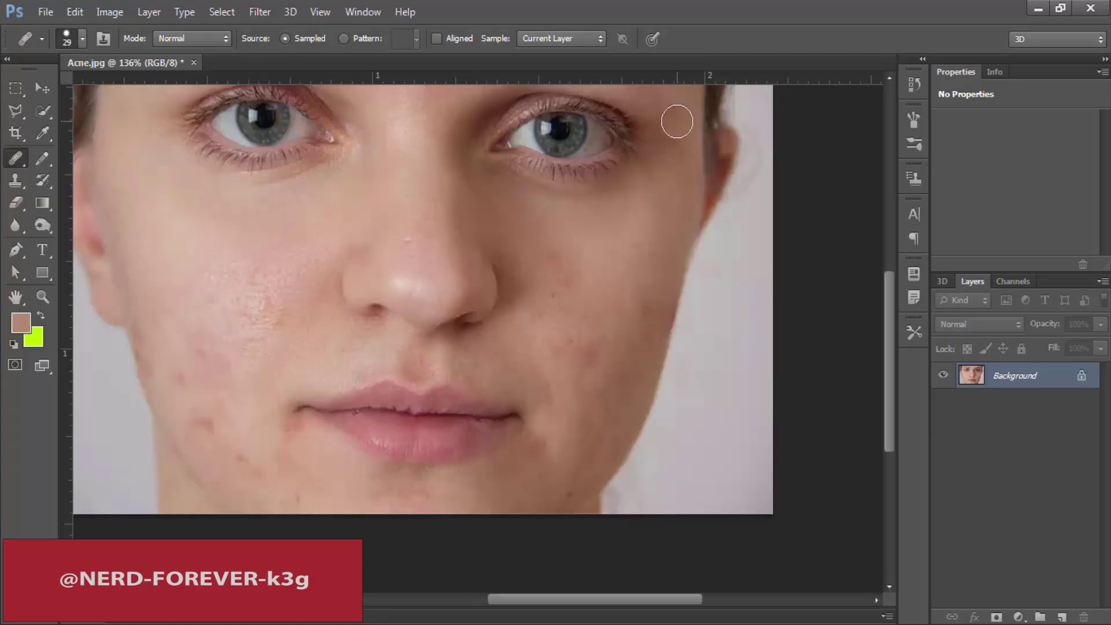
{"action": "left_click", "coordinate": [598, 338]}
{"action": "left_click", "coordinate": [306, 442]}
{"action": "key", "text": "super"}
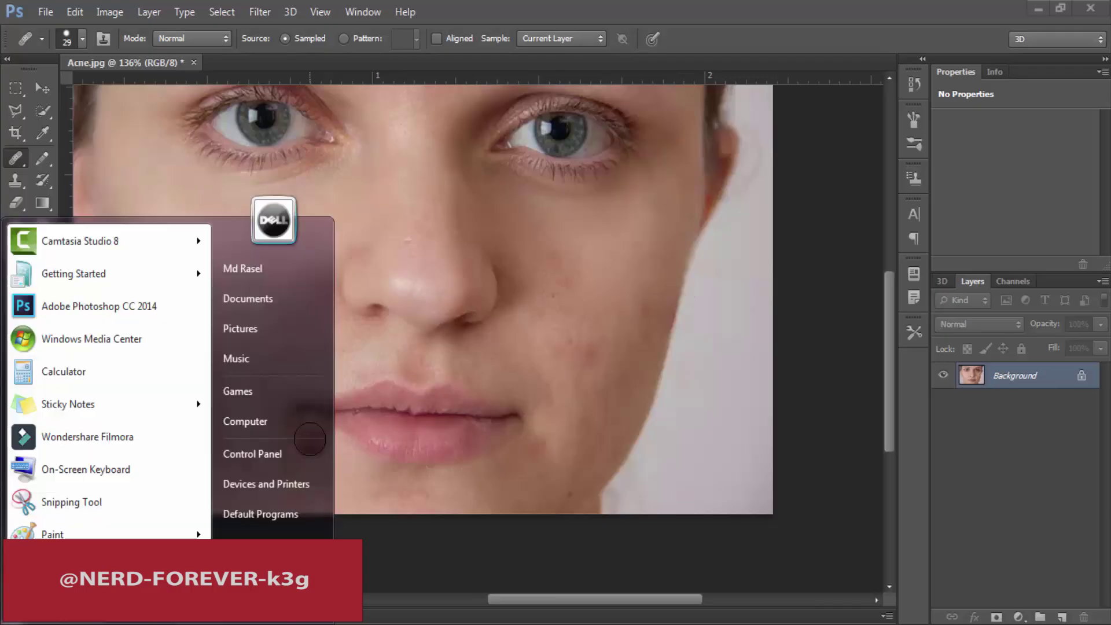
- Sample clear skin on the lower brighter cheek and heal the blemishes there with the Healing Brush Tool
{"action": "key", "text": "super"}
{"action": "left_click", "coordinate": [311, 443], "text": "alt"}
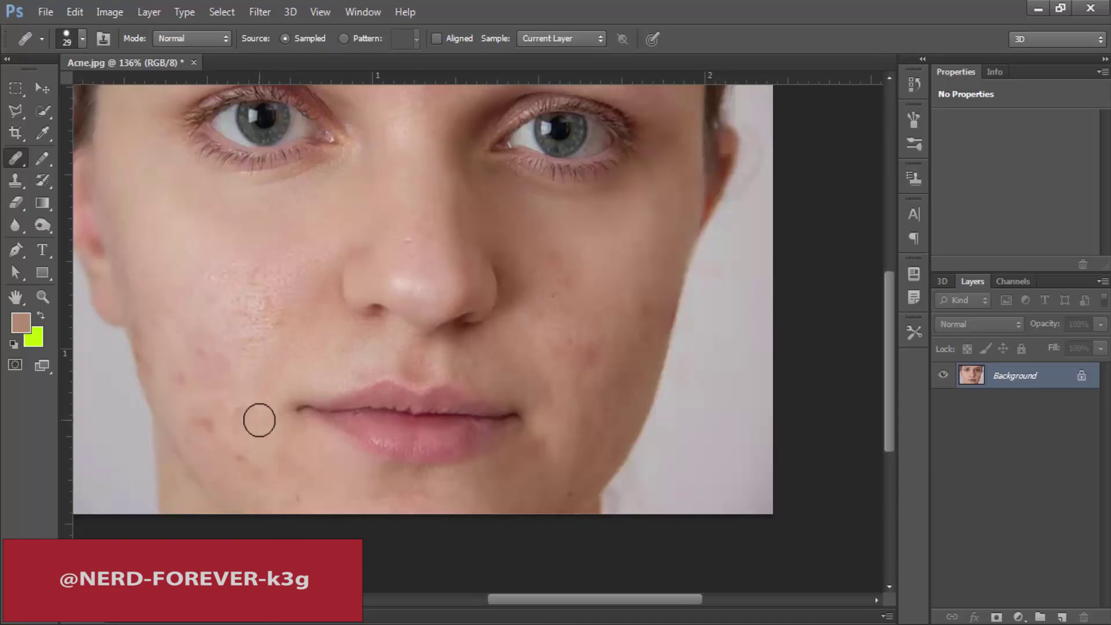
{"action": "key", "text": "alt"}
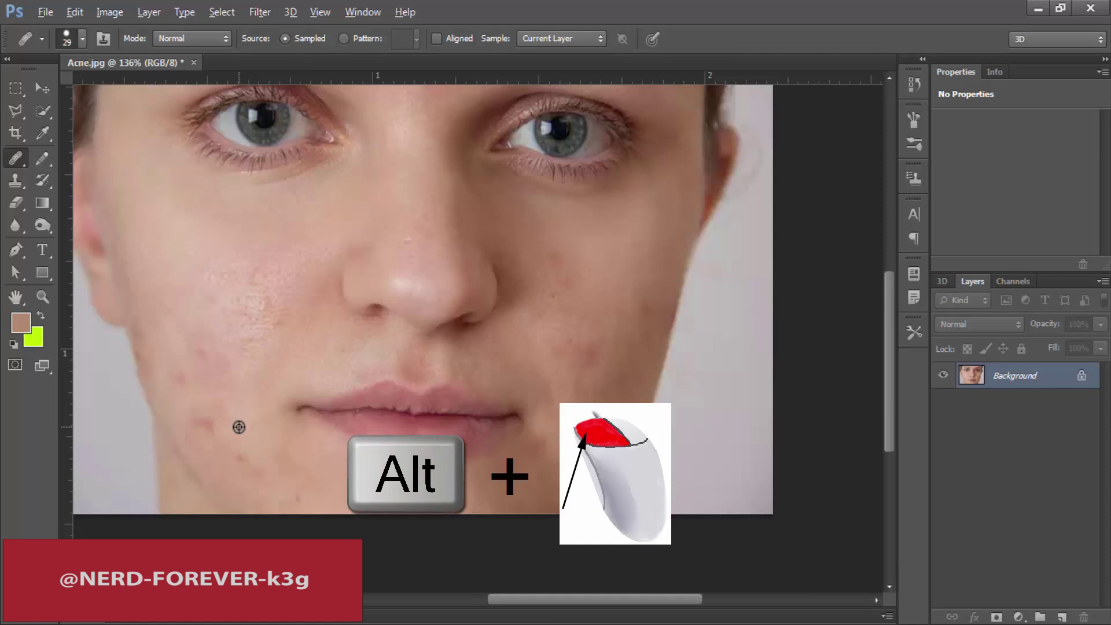
{"action": "left_click", "coordinate": [238, 418], "text": "alt"}
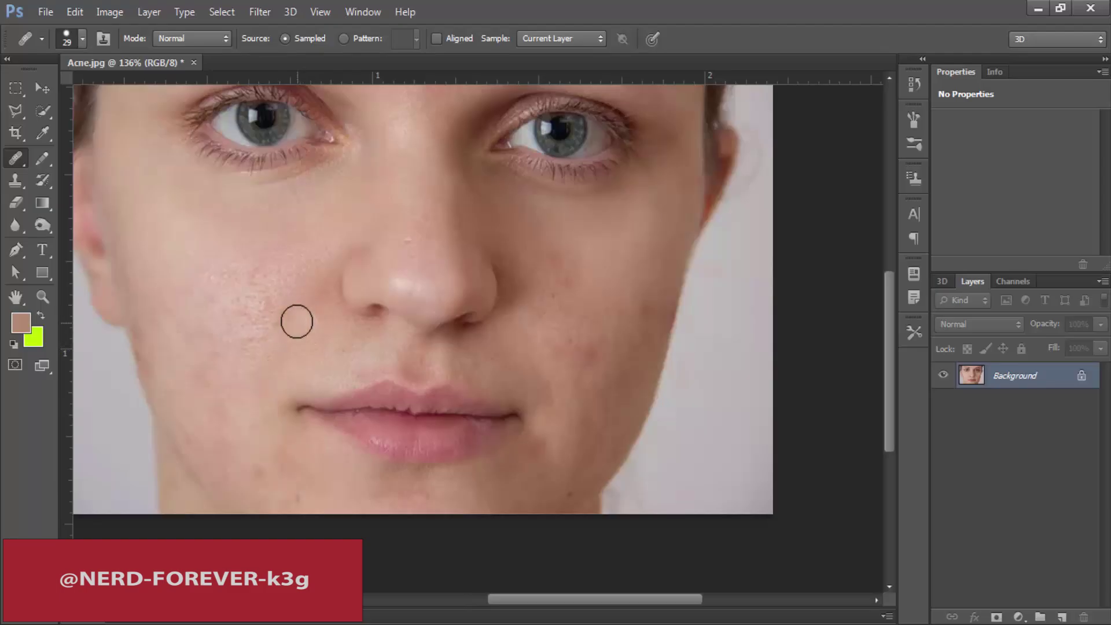
- Sample skin on the shiny part of the brighter cheek and heal the small mark just below it
{"action": "left_click", "coordinate": [280, 284], "text": "alt"}
{"action": "left_click", "coordinate": [270, 310]}
{"action": "left_click", "coordinate": [280, 318]}
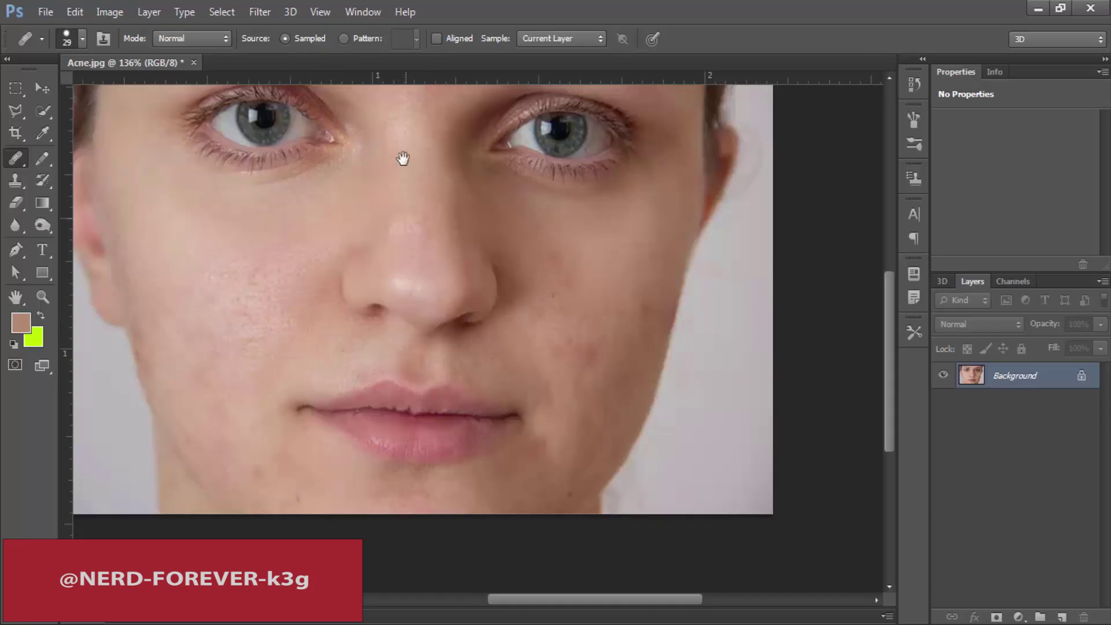
- Sample clear forehead skin and heal the blemishes above and between the eyebrows with the Healing Brush Tool
{"action": "left_click_drag", "start_coordinate": [403, 158], "coordinate": [372, 342]}
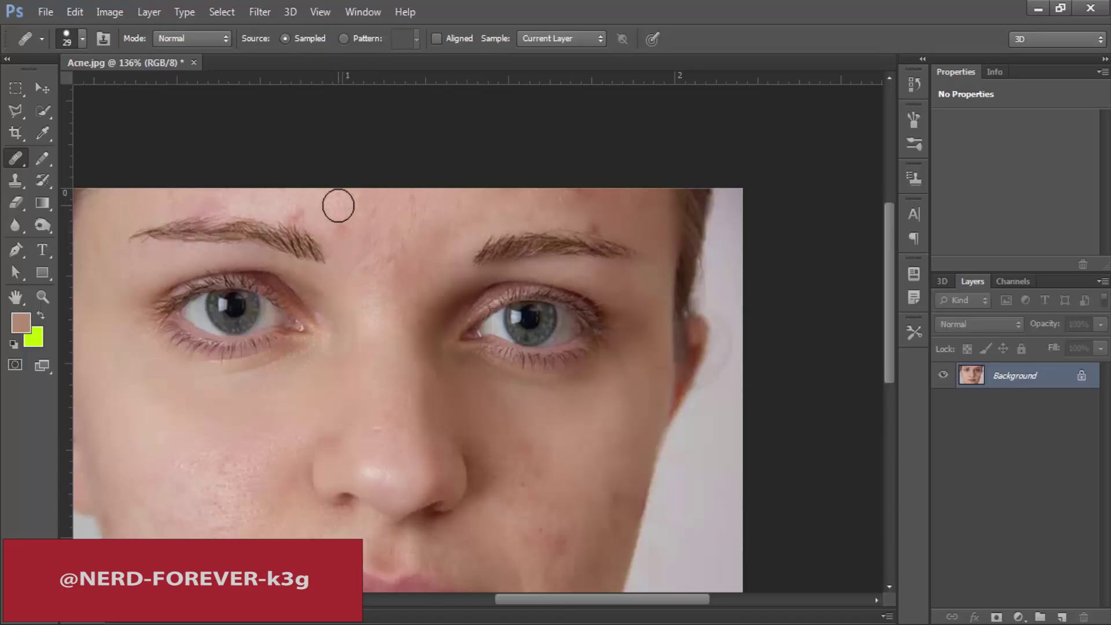
{"action": "left_click", "coordinate": [324, 203], "text": "alt"}
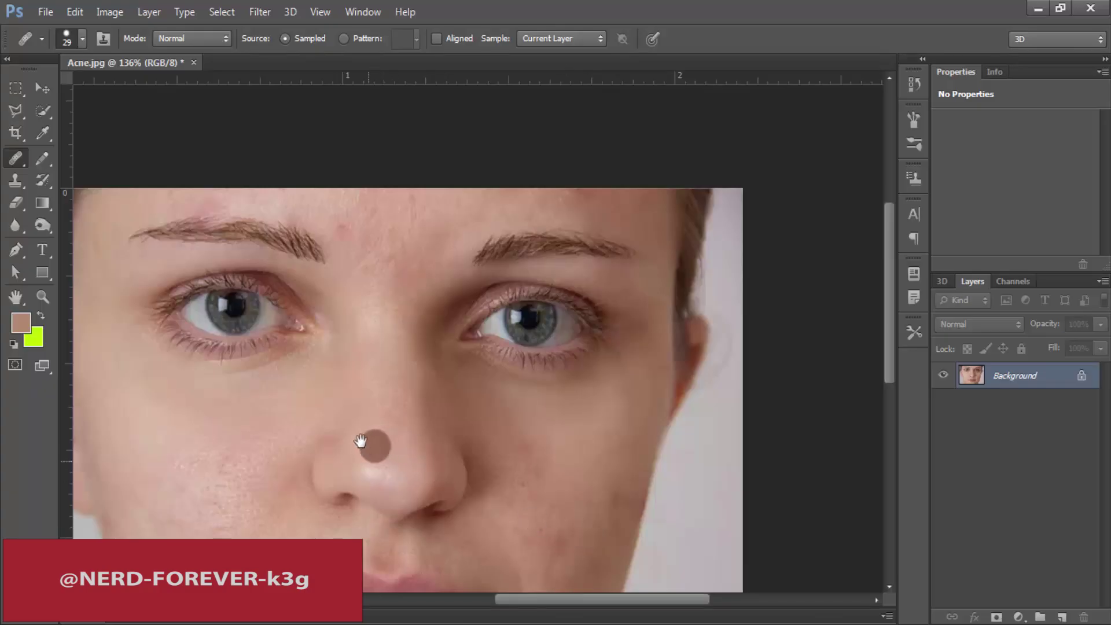
{"action": "left_click_drag", "start_coordinate": [372, 446], "coordinate": [360, 322]}
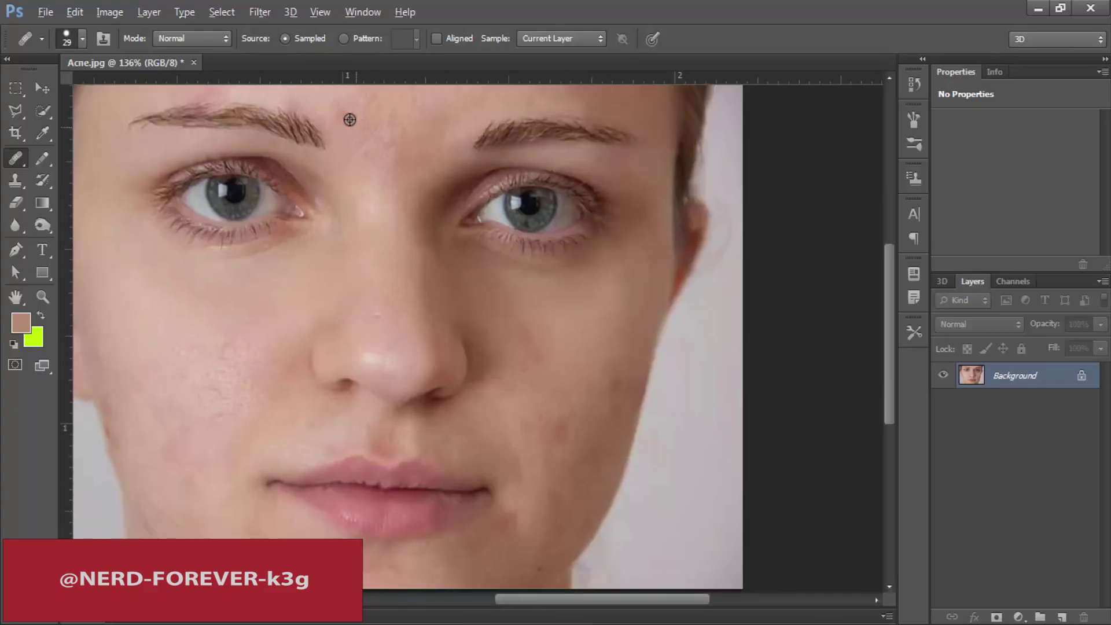
{"action": "left_click", "coordinate": [348, 152], "text": "alt"}
{"action": "left_click", "coordinate": [343, 114]}
{"action": "left_click", "coordinate": [546, 311]}
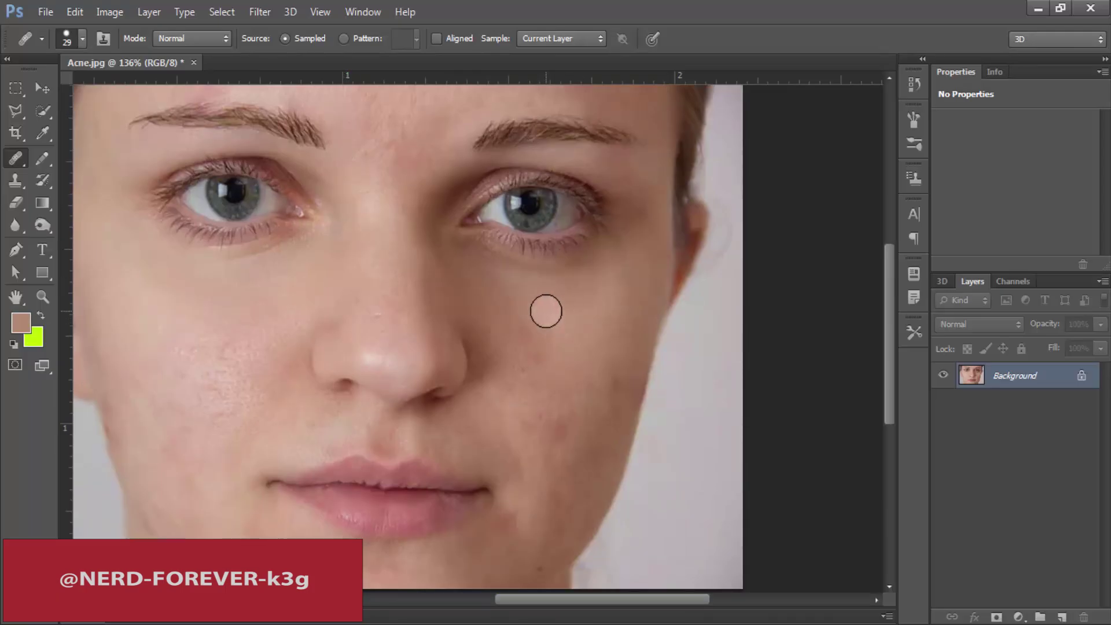
- Revert the portrait to its original Acne.jpg snapshot in the history
{"action": "right_click", "coordinate": [12, 158]}
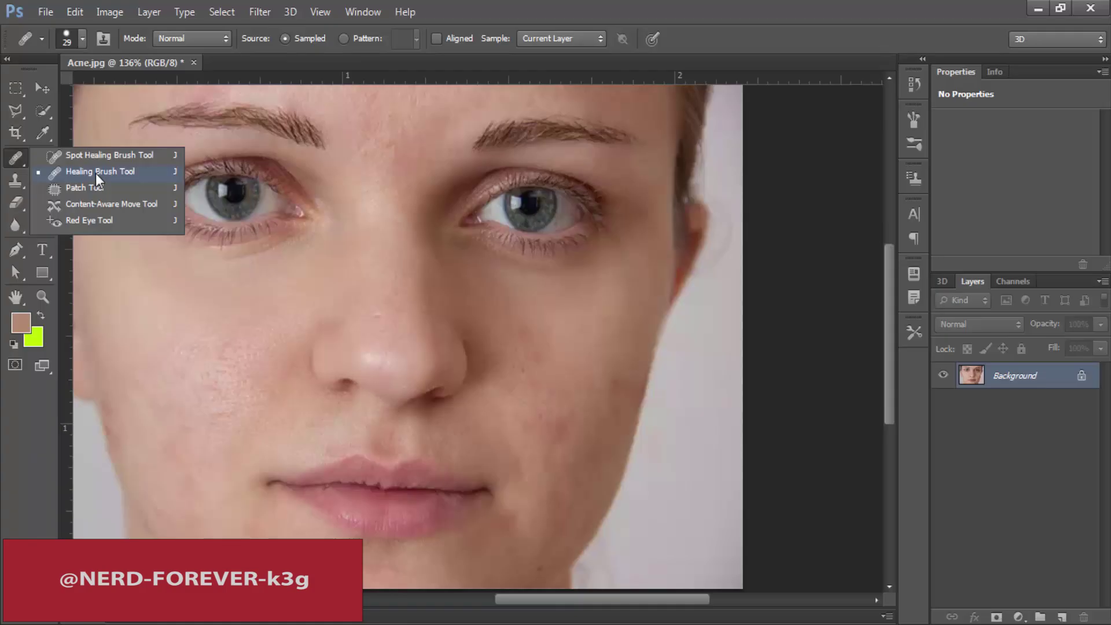
{"action": "left_click", "coordinate": [912, 84]}
{"action": "left_click", "coordinate": [912, 84]}
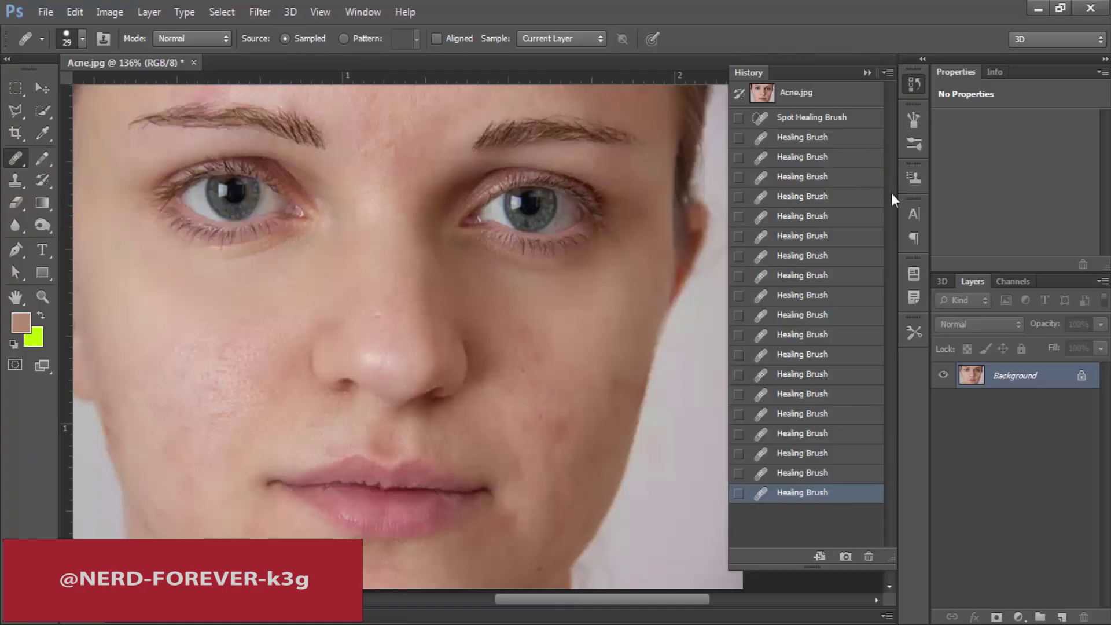
{"action": "left_click", "coordinate": [812, 98]}
{"action": "left_click", "coordinate": [912, 84]}
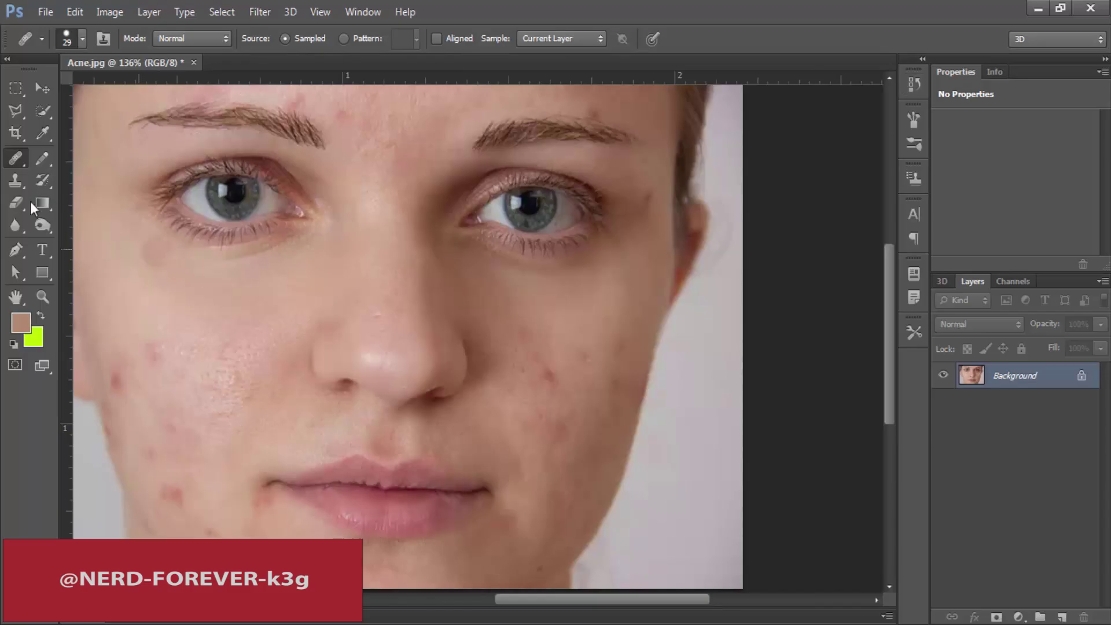
- With the Patch Tool, outline the upper blemish on the brighter cheek, replace it with clear skin just above, and deselect
{"action": "right_click", "coordinate": [18, 156]}
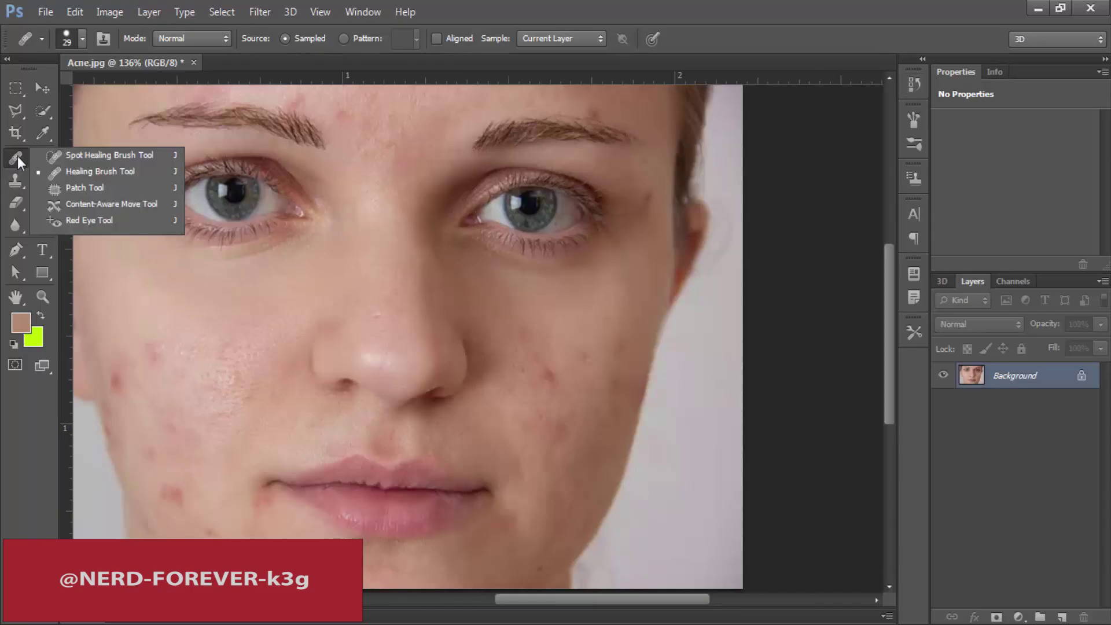
{"action": "left_click", "coordinate": [87, 188]}
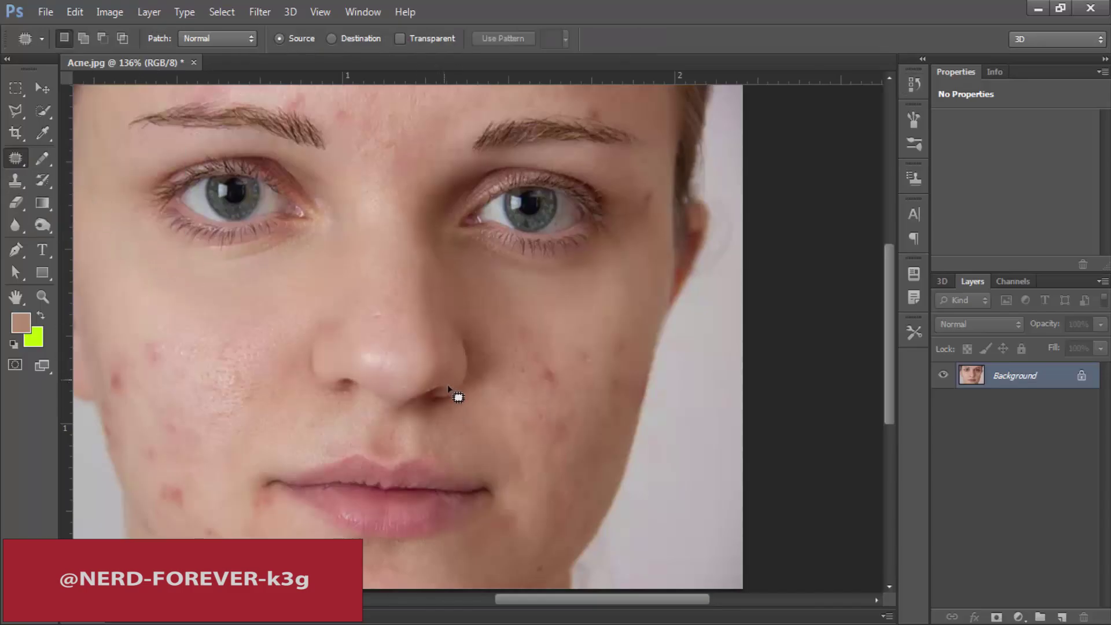
{"action": "left_click_drag", "start_coordinate": [205, 338], "coordinate": [342, 335]}
{"action": "mouse_move", "coordinate": [283, 360]}
{"action": "left_mouse_down"}
{"action": "mouse_move", "coordinate": [303, 356]}
{"action": "mouse_move", "coordinate": [310, 331]}
{"action": "mouse_move", "coordinate": [316, 352]}
{"action": "mouse_move", "coordinate": [301, 367]}
{"action": "mouse_move", "coordinate": [281, 359]}
{"action": "mouse_move", "coordinate": [287, 328]}
{"action": "left_mouse_up"}
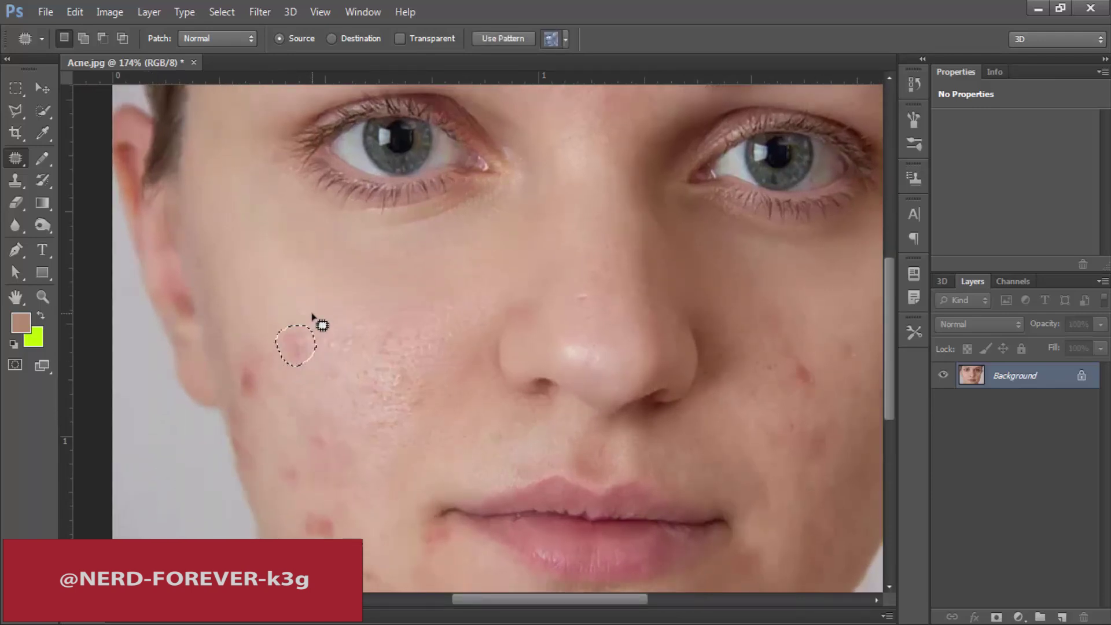
{"action": "left_click", "coordinate": [313, 315]}
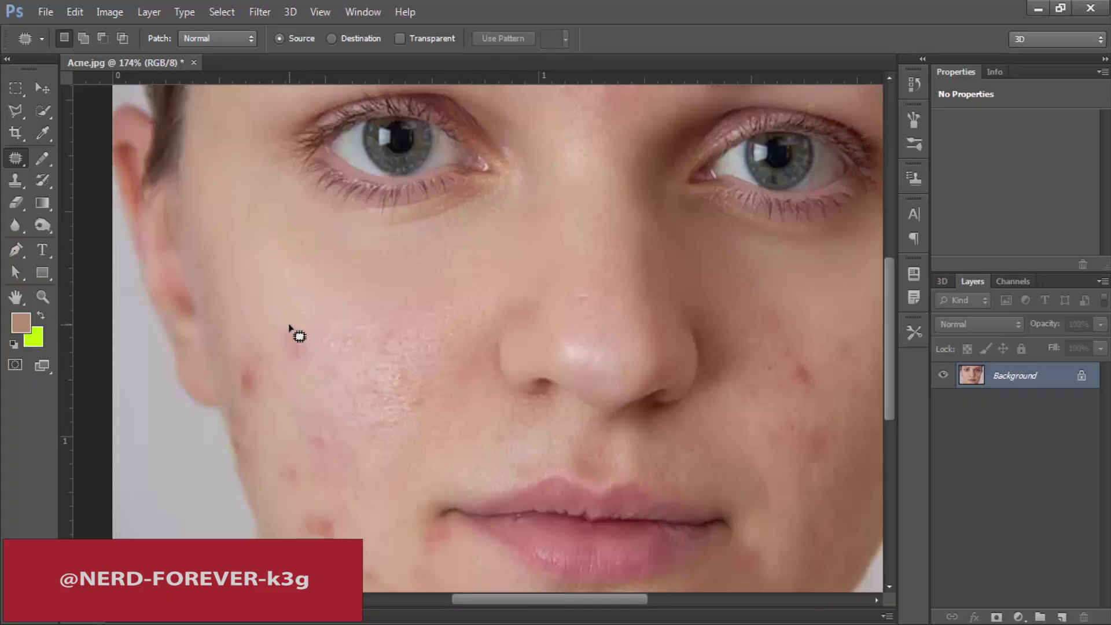
{"action": "mouse_move", "coordinate": [308, 329]}
{"action": "left_mouse_down"}
{"action": "mouse_move", "coordinate": [316, 352]}
{"action": "mouse_move", "coordinate": [300, 366]}
{"action": "mouse_move", "coordinate": [282, 349]}
{"action": "mouse_move", "coordinate": [291, 328]}
{"action": "left_mouse_up"}
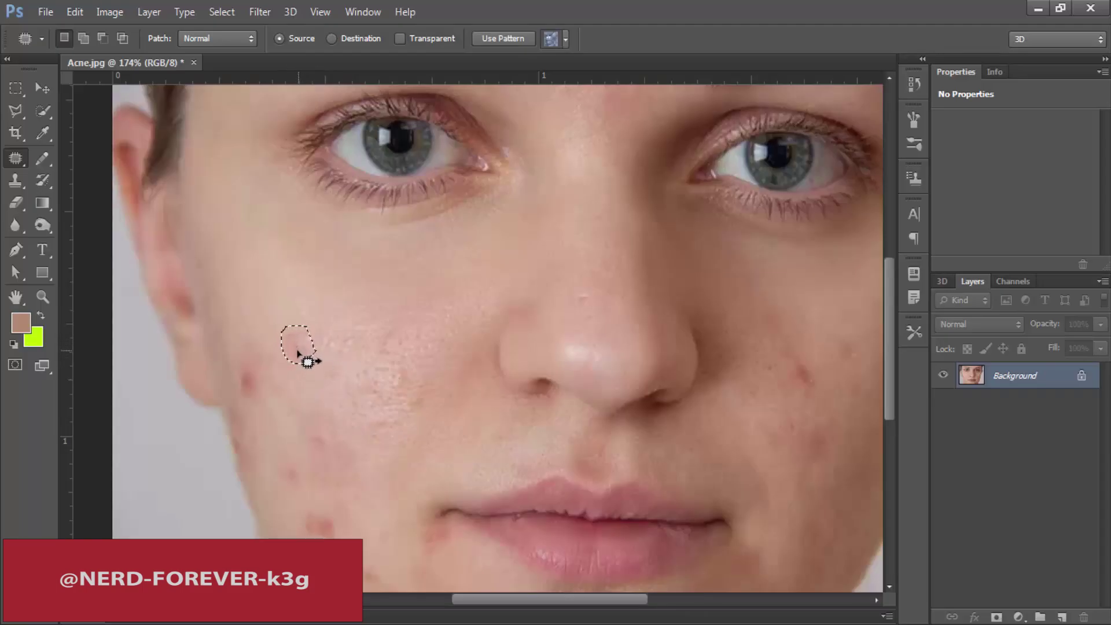
{"action": "mouse_move", "coordinate": [297, 353]}
{"action": "left_mouse_down"}
{"action": "mouse_move", "coordinate": [322, 305]}
{"action": "mouse_move", "coordinate": [287, 303]}
{"action": "left_mouse_up"}
{"action": "left_click_drag", "start_coordinate": [295, 312], "coordinate": [281, 307]}
{"action": "key", "text": "ctrl+d"}
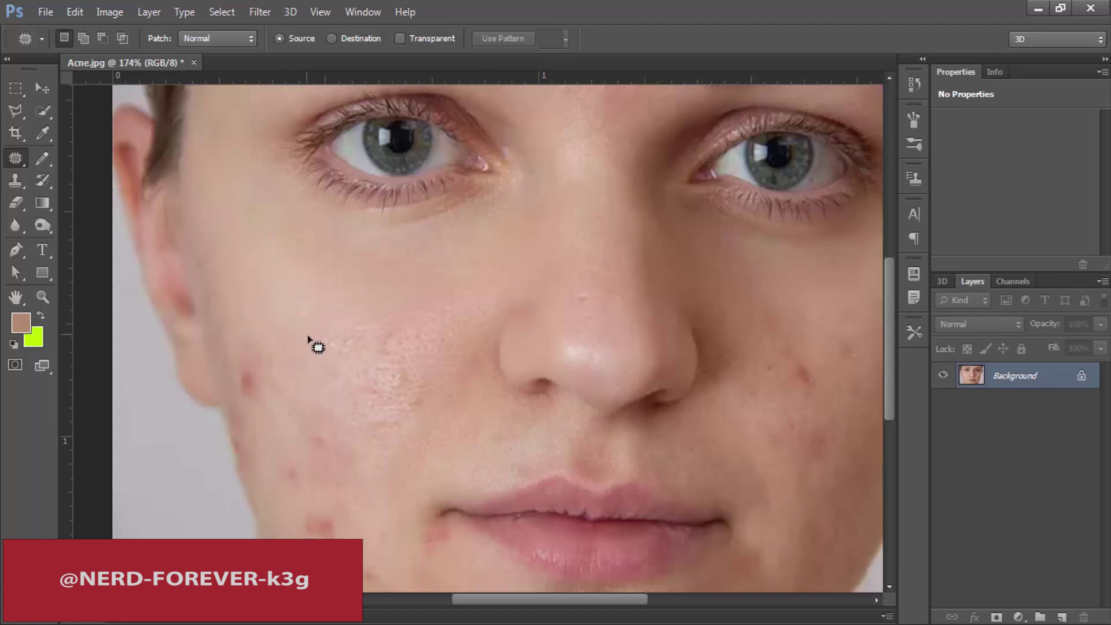
- Outline the red spot near the earlobe on the brighter cheek and patch it with clear skin from higher on the cheek
{"action": "mouse_move", "coordinate": [244, 372]}
{"action": "left_mouse_down"}
{"action": "mouse_move", "coordinate": [270, 377]}
{"action": "mouse_move", "coordinate": [267, 393]}
{"action": "mouse_move", "coordinate": [252, 402]}
{"action": "mouse_move", "coordinate": [242, 369]}
{"action": "left_mouse_up"}
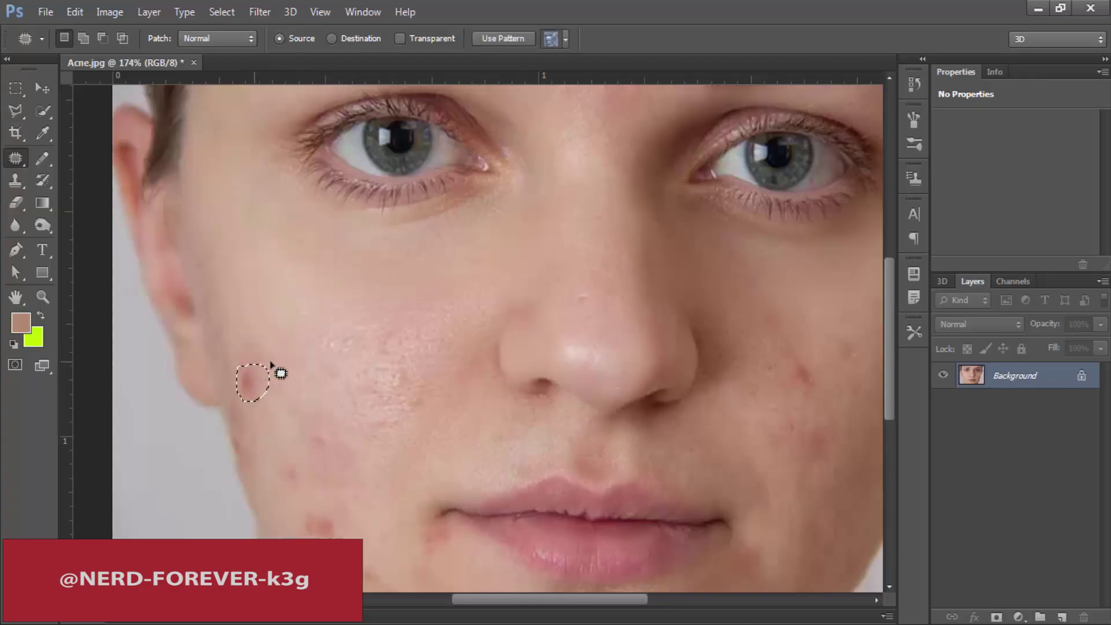
{"action": "left_click", "coordinate": [254, 359]}
{"action": "mouse_move", "coordinate": [277, 384]}
{"action": "left_mouse_down"}
{"action": "mouse_move", "coordinate": [248, 409]}
{"action": "mouse_move", "coordinate": [238, 369]}
{"action": "mouse_move", "coordinate": [295, 400]}
{"action": "mouse_move", "coordinate": [239, 412]}
{"action": "mouse_move", "coordinate": [230, 350]}
{"action": "left_mouse_up"}
{"action": "mouse_move", "coordinate": [247, 377]}
{"action": "left_mouse_down"}
{"action": "mouse_move", "coordinate": [289, 348]}
{"action": "mouse_move", "coordinate": [301, 322]}
{"action": "left_mouse_up"}
{"action": "left_click", "coordinate": [325, 441]}
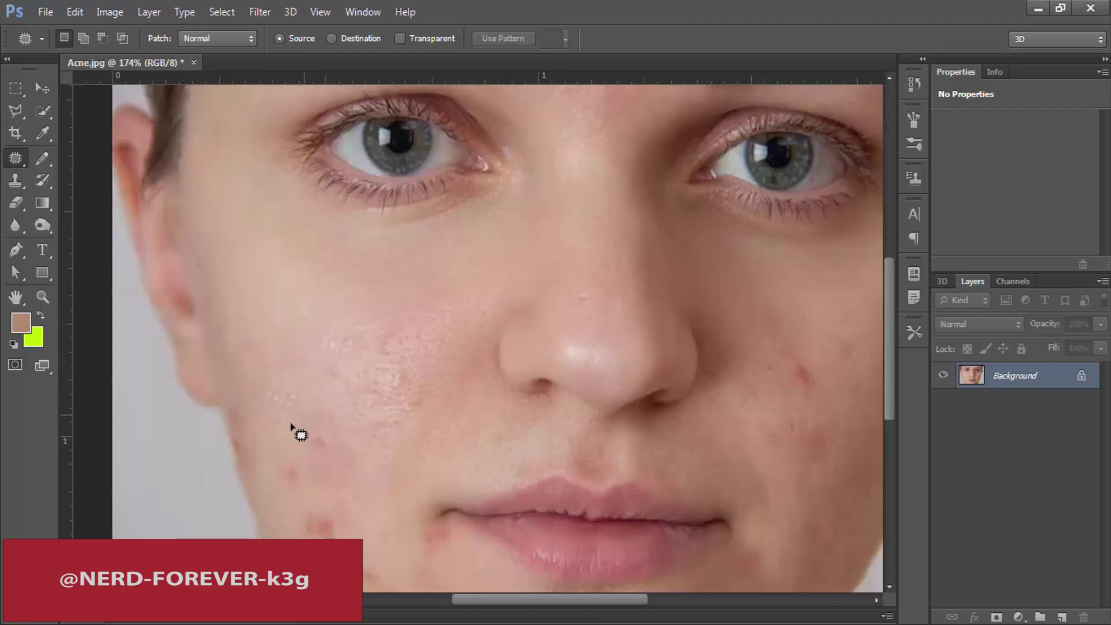
- Outline the patched area near the earlobe again, replace it with smoother cheek skin, and deselect
{"action": "left_click_drag", "start_coordinate": [284, 421], "coordinate": [300, 409]}
{"action": "left_click", "coordinate": [303, 371]}
{"action": "mouse_move", "coordinate": [241, 360]}
{"action": "left_mouse_down"}
{"action": "mouse_move", "coordinate": [267, 368]}
{"action": "mouse_move", "coordinate": [243, 358]}
{"action": "mouse_move", "coordinate": [263, 368]}
{"action": "mouse_move", "coordinate": [243, 393]}
{"action": "mouse_move", "coordinate": [241, 363]}
{"action": "mouse_move", "coordinate": [256, 388]}
{"action": "mouse_move", "coordinate": [231, 365]}
{"action": "mouse_move", "coordinate": [258, 377]}
{"action": "mouse_move", "coordinate": [284, 359]}
{"action": "mouse_move", "coordinate": [286, 334]}
{"action": "left_mouse_up"}
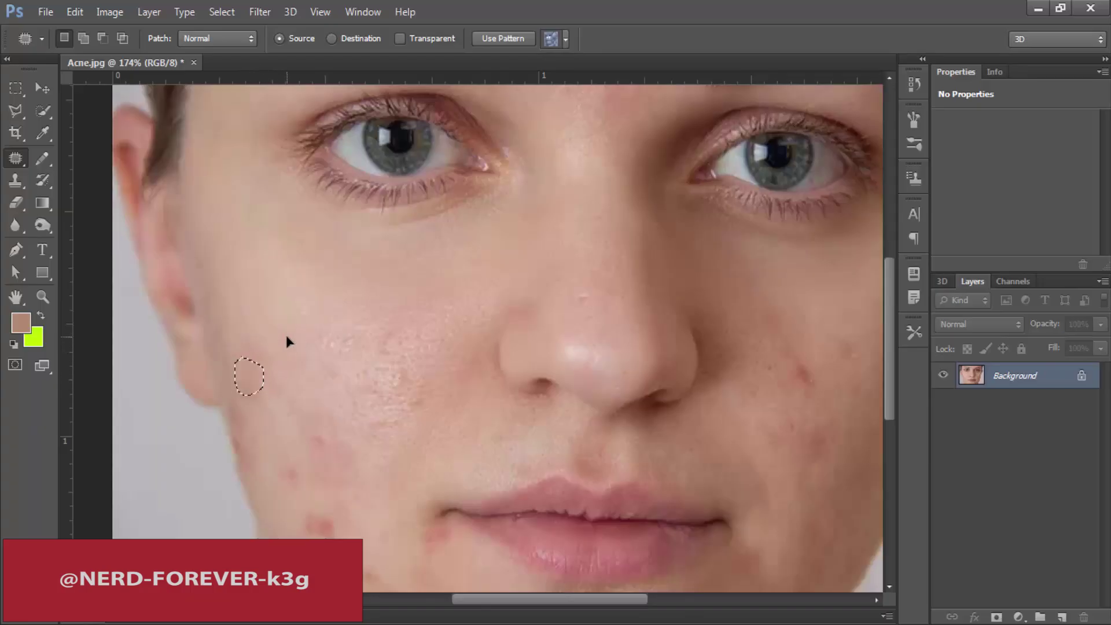
{"action": "key", "text": "ctrl+d"}
- Patch the red blemish on the shaded cheek beside the nose with nearby clear skin
{"action": "left_click_drag", "start_coordinate": [481, 377], "coordinate": [265, 360]}
{"action": "left_click_drag", "start_coordinate": [576, 344], "coordinate": [600, 377]}
{"action": "left_click", "coordinate": [607, 392]}
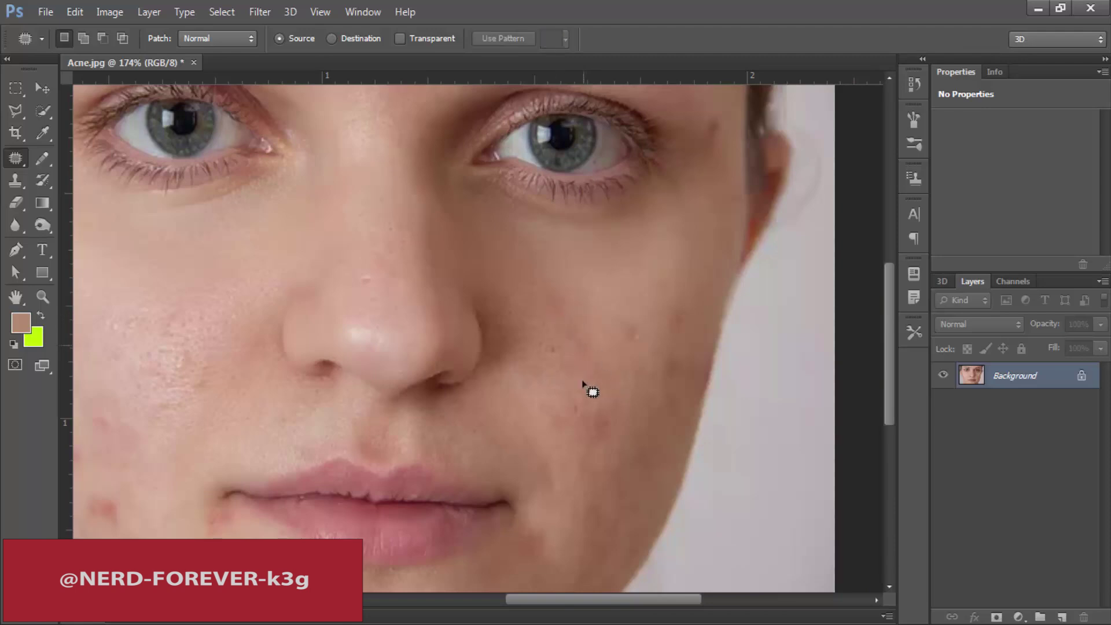
- Patch the red blemishes on the lower brighter cheek with clear skin next to them
{"action": "left_click_drag", "start_coordinate": [633, 317], "coordinate": [607, 246]}
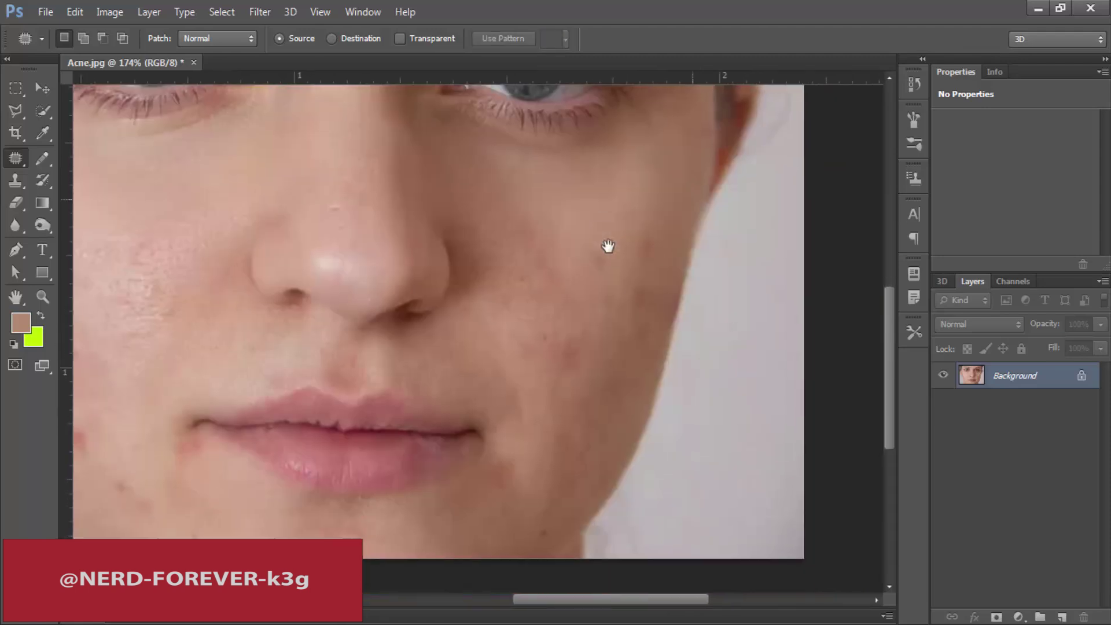
{"action": "left_click_drag", "start_coordinate": [295, 455], "coordinate": [410, 397]}
{"action": "mouse_move", "coordinate": [167, 362]}
{"action": "left_mouse_down"}
{"action": "mouse_move", "coordinate": [212, 368]}
{"action": "mouse_move", "coordinate": [202, 392]}
{"action": "mouse_move", "coordinate": [174, 361]}
{"action": "mouse_move", "coordinate": [204, 367]}
{"action": "mouse_move", "coordinate": [207, 385]}
{"action": "mouse_move", "coordinate": [193, 395]}
{"action": "mouse_move", "coordinate": [168, 380]}
{"action": "mouse_move", "coordinate": [179, 366]}
{"action": "mouse_move", "coordinate": [153, 367]}
{"action": "mouse_move", "coordinate": [219, 412]}
{"action": "mouse_move", "coordinate": [193, 394]}
{"action": "mouse_move", "coordinate": [168, 404]}
{"action": "left_mouse_up"}
{"action": "left_click", "coordinate": [174, 363]}
{"action": "left_click", "coordinate": [189, 367]}
{"action": "scroll", "coordinate": [221, 411], "scroll_direction": "up", "scroll_amount": 3}
{"action": "left_click_drag", "start_coordinate": [194, 264], "coordinate": [172, 238]}
{"action": "left_click", "coordinate": [259, 380]}
{"action": "left_click_drag", "start_coordinate": [325, 346], "coordinate": [301, 374]}
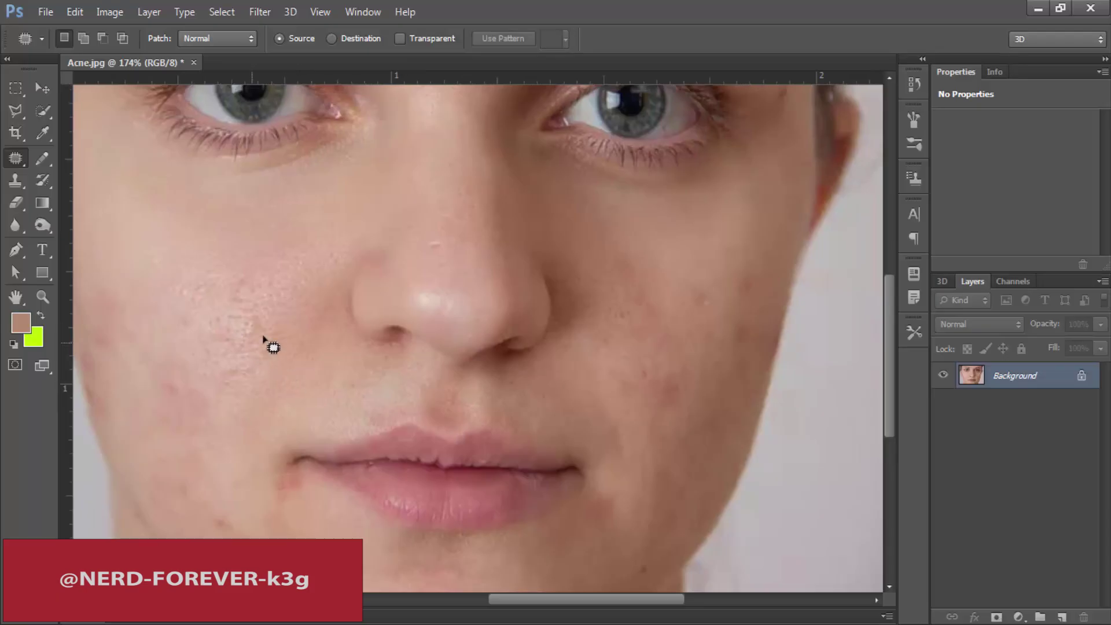
- Patch the small brown mark on the shiny cheek and the redness at the corner of the mouth, and deselect
{"action": "mouse_move", "coordinate": [263, 337]}
{"action": "left_mouse_down"}
{"action": "mouse_move", "coordinate": [253, 358]}
{"action": "mouse_move", "coordinate": [252, 346]}
{"action": "left_mouse_up"}
{"action": "left_click_drag", "start_coordinate": [260, 344], "coordinate": [299, 342]}
{"action": "left_click", "coordinate": [303, 447]}
{"action": "mouse_move", "coordinate": [271, 461]}
{"action": "left_mouse_down"}
{"action": "mouse_move", "coordinate": [298, 499]}
{"action": "mouse_move", "coordinate": [280, 464]}
{"action": "mouse_move", "coordinate": [304, 478]}
{"action": "mouse_move", "coordinate": [293, 491]}
{"action": "mouse_move", "coordinate": [268, 485]}
{"action": "mouse_move", "coordinate": [273, 457]}
{"action": "mouse_move", "coordinate": [292, 465]}
{"action": "mouse_move", "coordinate": [308, 499]}
{"action": "left_mouse_up"}
{"action": "left_click", "coordinate": [304, 472]}
{"action": "key", "text": "ctrl+d"}
- Outline the spot at the temple beside the eye, patch it with the clear skin below it, and deselect
{"action": "key", "text": "ctrl+space"}
{"action": "left_click_drag", "start_coordinate": [589, 385], "coordinate": [583, 385]}
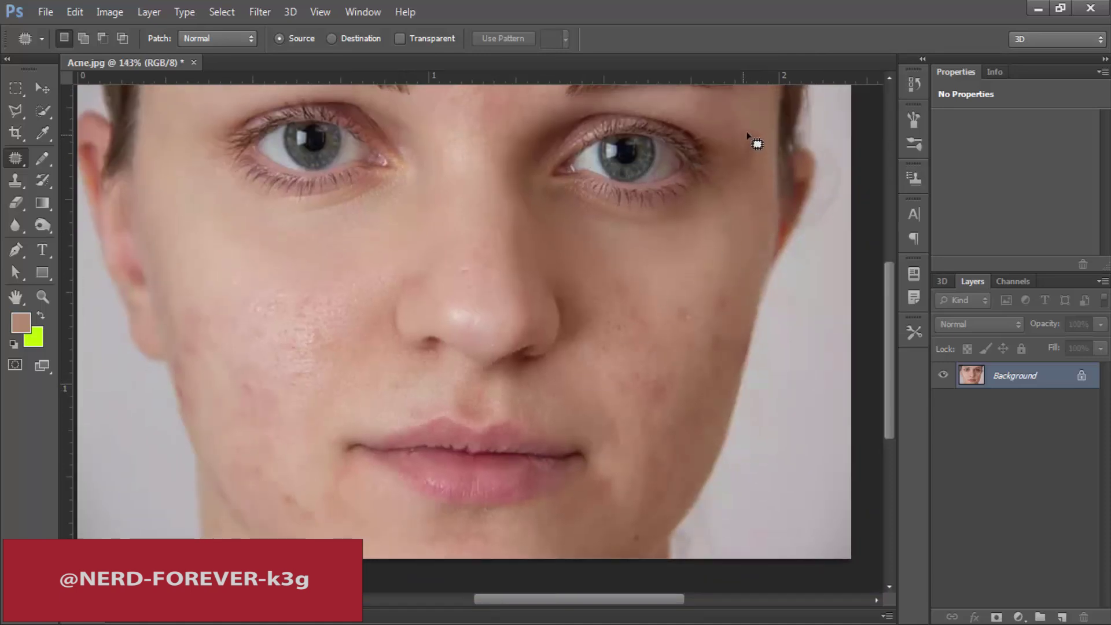
{"action": "mouse_move", "coordinate": [744, 141]}
{"action": "left_mouse_down"}
{"action": "mouse_move", "coordinate": [759, 147]}
{"action": "mouse_move", "coordinate": [758, 191]}
{"action": "left_mouse_up"}
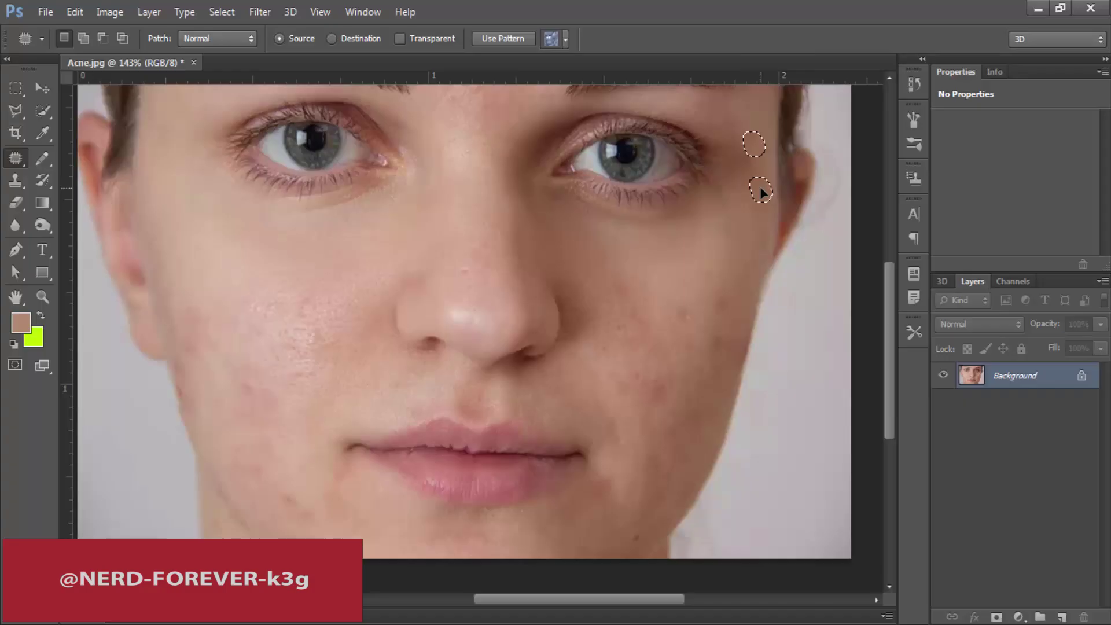
{"action": "left_click_drag", "start_coordinate": [761, 152], "coordinate": [759, 155]}
{"action": "key", "text": "ctrl+d"}
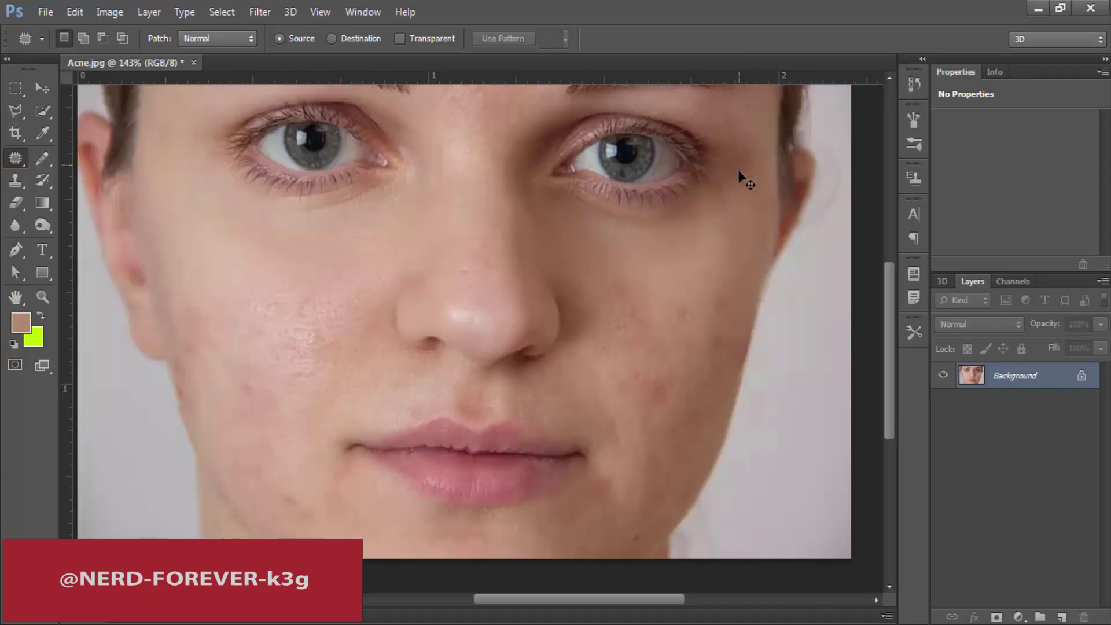
{"action": "key", "text": "ctrl+z"}
{"action": "key", "text": "ctrl+d"}
- Patch the small spot on the shaded cheek, and try a larger patch over the reddened area beneath it, undoing that one
{"action": "left_click_drag", "start_coordinate": [666, 322], "coordinate": [664, 320]}
{"action": "key", "text": "ctrl+d"}
{"action": "left_click_drag", "start_coordinate": [613, 276], "coordinate": [614, 274]}
{"action": "left_click_drag", "start_coordinate": [632, 355], "coordinate": [411, 286]}
{"action": "key", "text": "ctrl+d"}
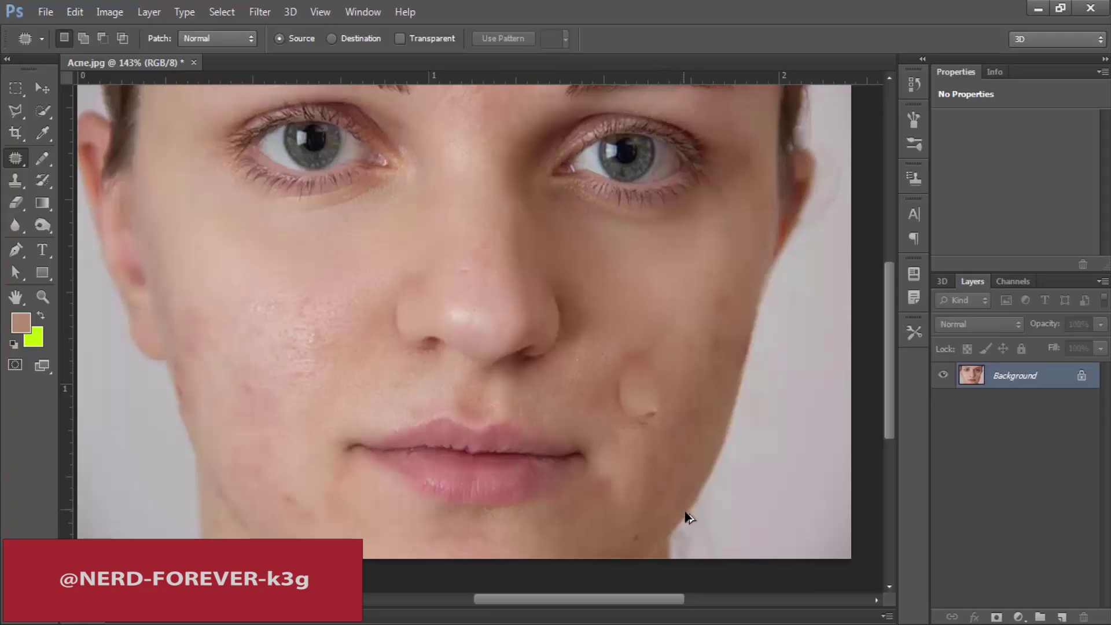
{"action": "key", "text": "ctrl+alt+z"}
{"action": "key", "text": "ctrl+alt+z"}
{"action": "left_click_drag", "start_coordinate": [681, 326], "coordinate": [703, 297]}
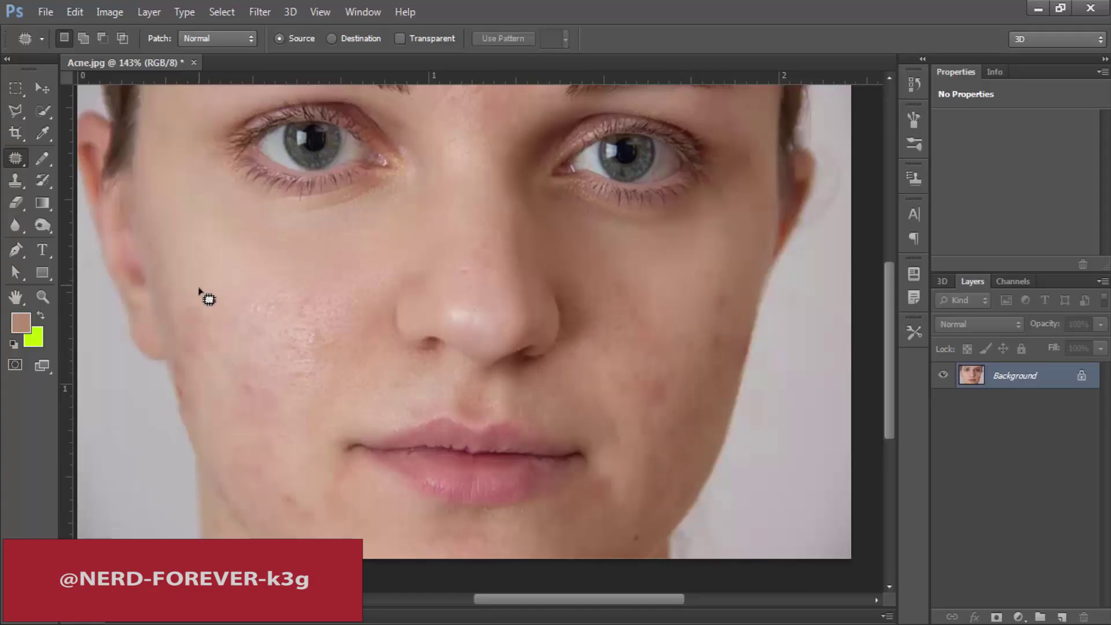
- Discard the Patch Tool edits by returning to the original Acne.jpg snapshot in the history
{"action": "right_click", "coordinate": [24, 158]}
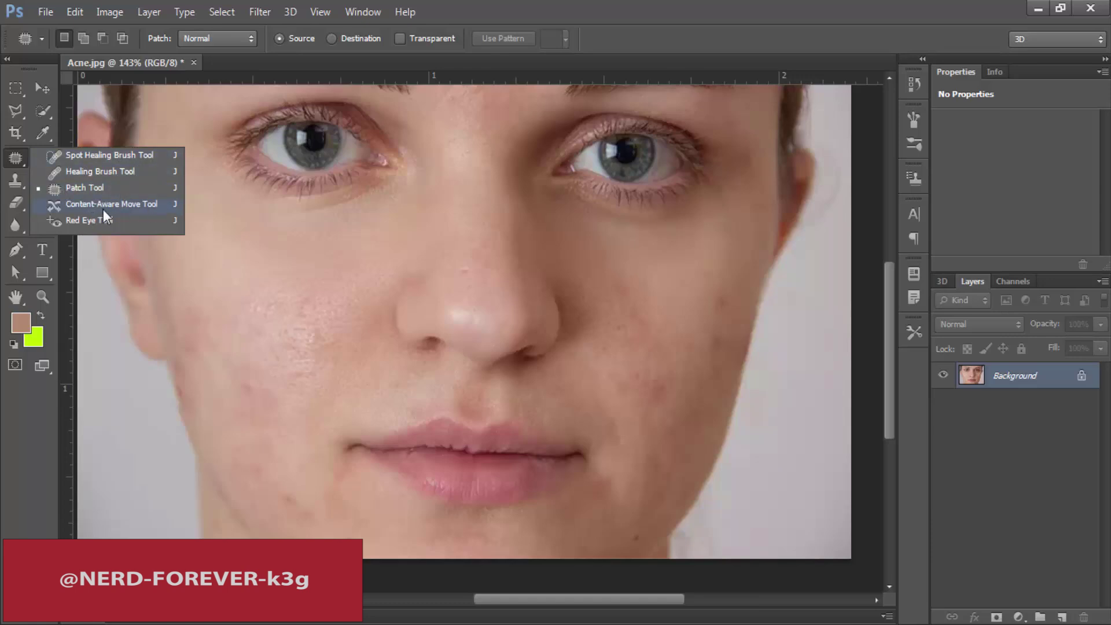
{"action": "left_click", "coordinate": [915, 87]}
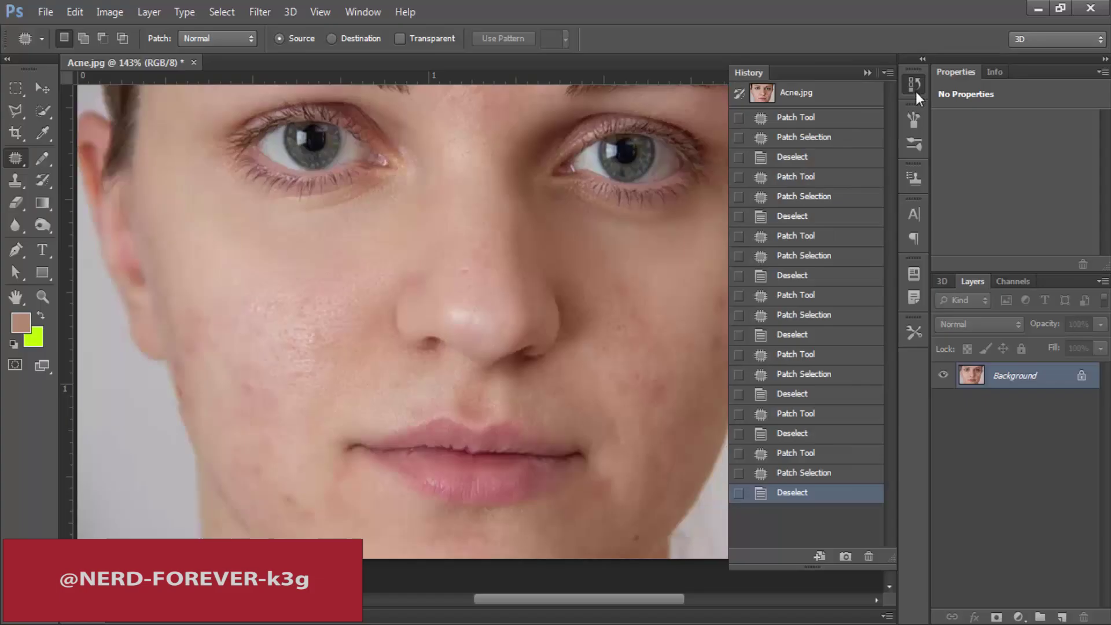
{"action": "left_click", "coordinate": [826, 100]}
{"action": "left_click", "coordinate": [781, 172]}
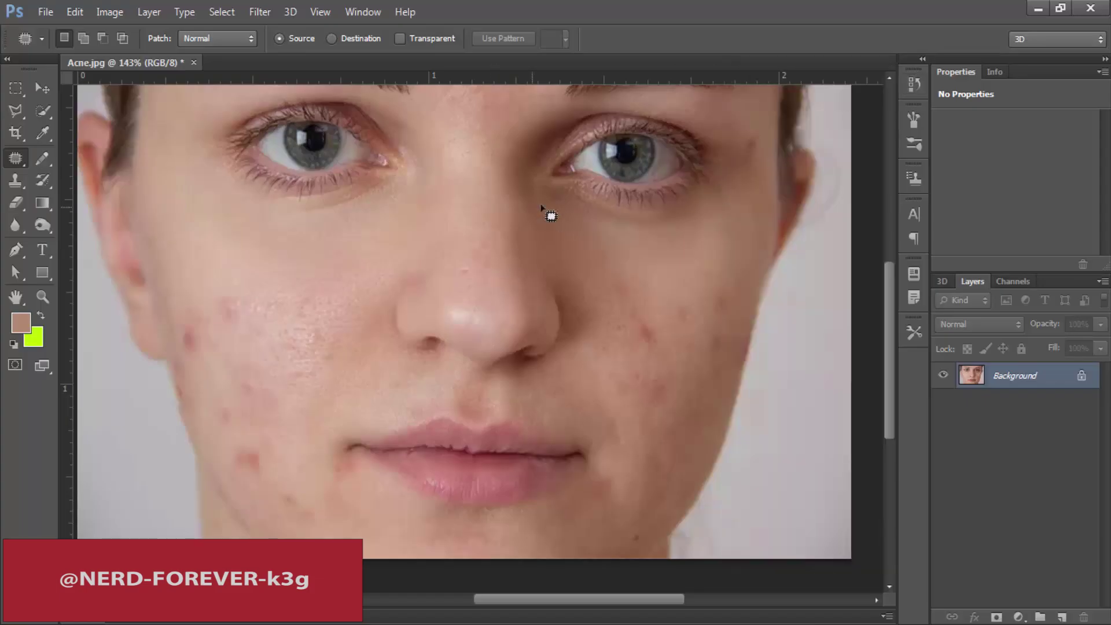
- Switch to the Content-Aware Move Tool
{"action": "scroll", "coordinate": [637, 321], "scroll_direction": "up", "scroll_amount": 5}
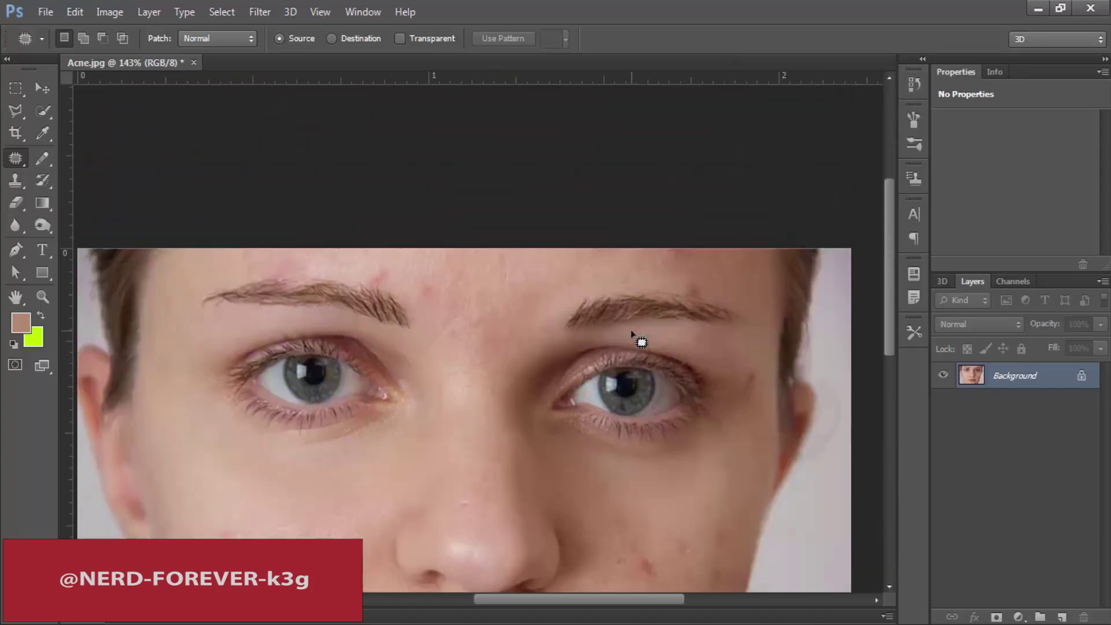
{"action": "scroll", "coordinate": [634, 336], "scroll_direction": "down", "scroll_amount": 5}
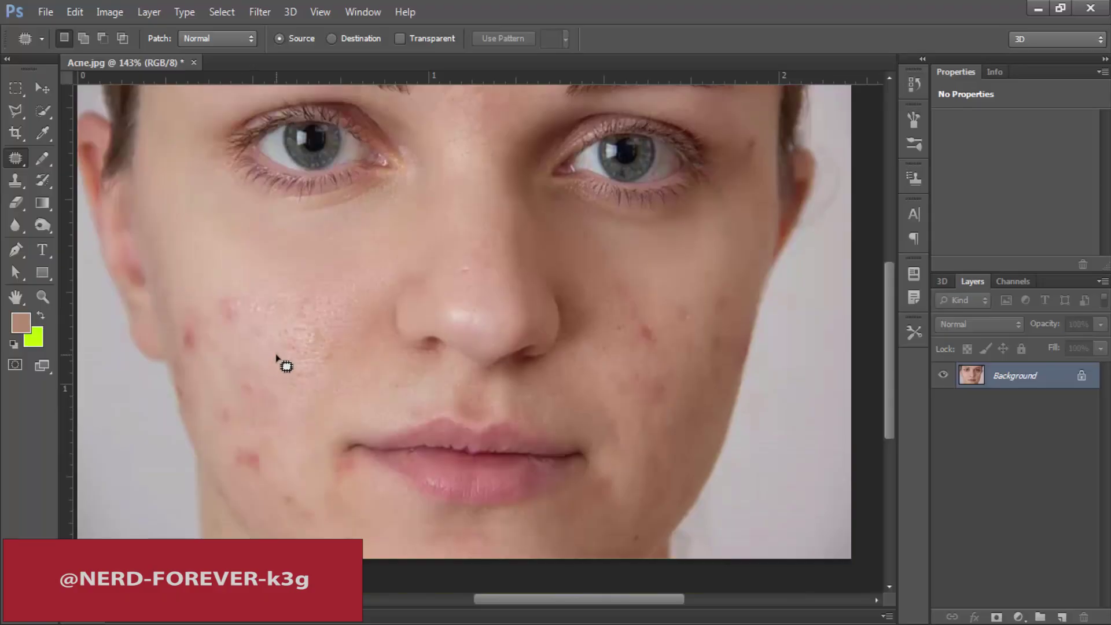
{"action": "left_click", "coordinate": [22, 153]}
{"action": "left_click", "coordinate": [91, 204]}
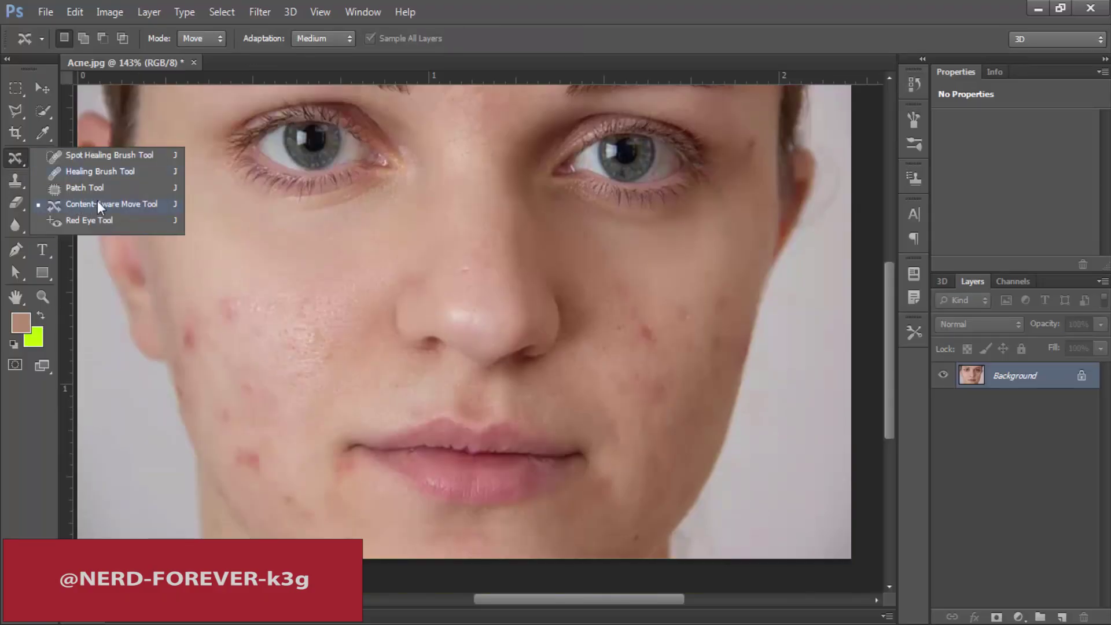
{"action": "left_click", "coordinate": [128, 203]}
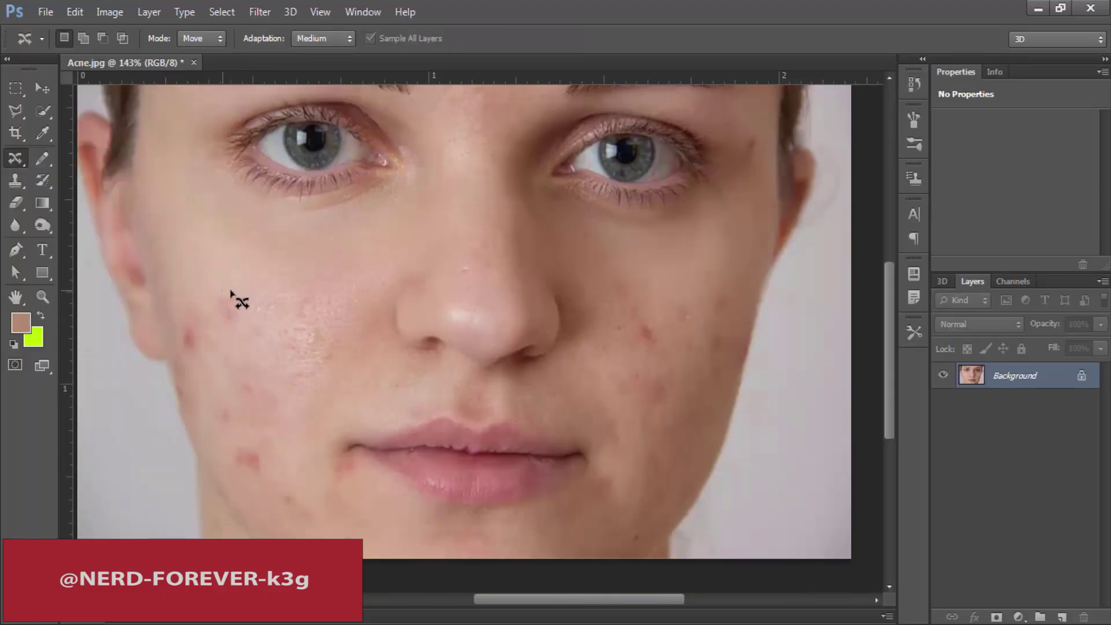
- Outline the spot on the lit cheek, try patching it from the clear skin above with the Patch Tool, and undo it
{"action": "left_click_drag", "start_coordinate": [246, 313], "coordinate": [246, 313]}
{"action": "left_click", "coordinate": [262, 316]}
{"action": "left_click", "coordinate": [15, 158]}
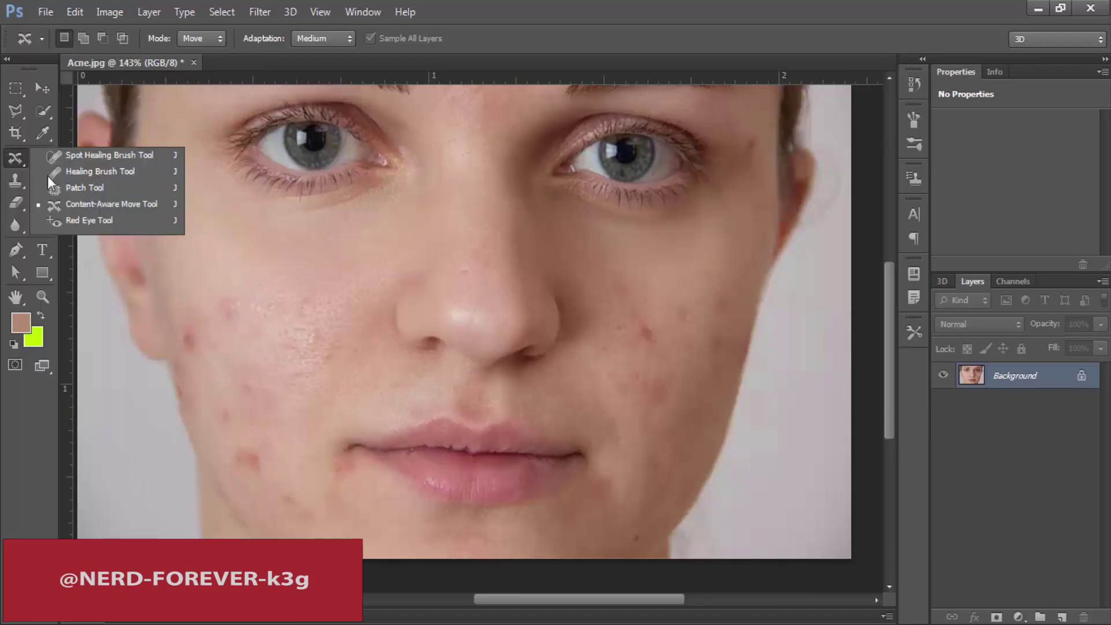
{"action": "left_click", "coordinate": [78, 191]}
{"action": "left_click", "coordinate": [77, 194]}
{"action": "mouse_move", "coordinate": [228, 303]}
{"action": "left_mouse_down"}
{"action": "mouse_move", "coordinate": [243, 325]}
{"action": "mouse_move", "coordinate": [223, 310]}
{"action": "mouse_move", "coordinate": [232, 264]}
{"action": "left_mouse_up"}
{"action": "key", "text": "ctrl+z"}
{"action": "left_click", "coordinate": [289, 298]}
- Outline the red blemish on the lower lit cheek and shift it slightly toward the mouth with the Content-Aware Move Tool
{"action": "right_click", "coordinate": [16, 158]}
{"action": "left_click", "coordinate": [75, 207]}
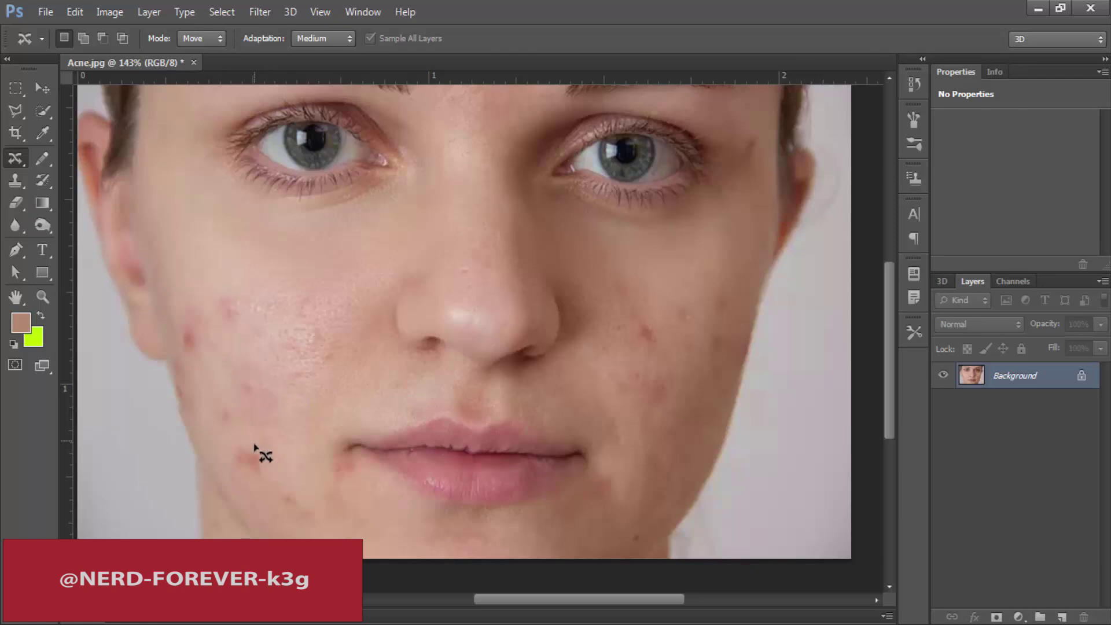
{"action": "mouse_move", "coordinate": [232, 450]}
{"action": "left_mouse_down"}
{"action": "mouse_move", "coordinate": [265, 450]}
{"action": "mouse_move", "coordinate": [269, 467]}
{"action": "mouse_move", "coordinate": [249, 478]}
{"action": "left_mouse_up"}
{"action": "left_click_drag", "start_coordinate": [236, 447], "coordinate": [234, 450]}
{"action": "left_click_drag", "start_coordinate": [255, 463], "coordinate": [290, 472]}
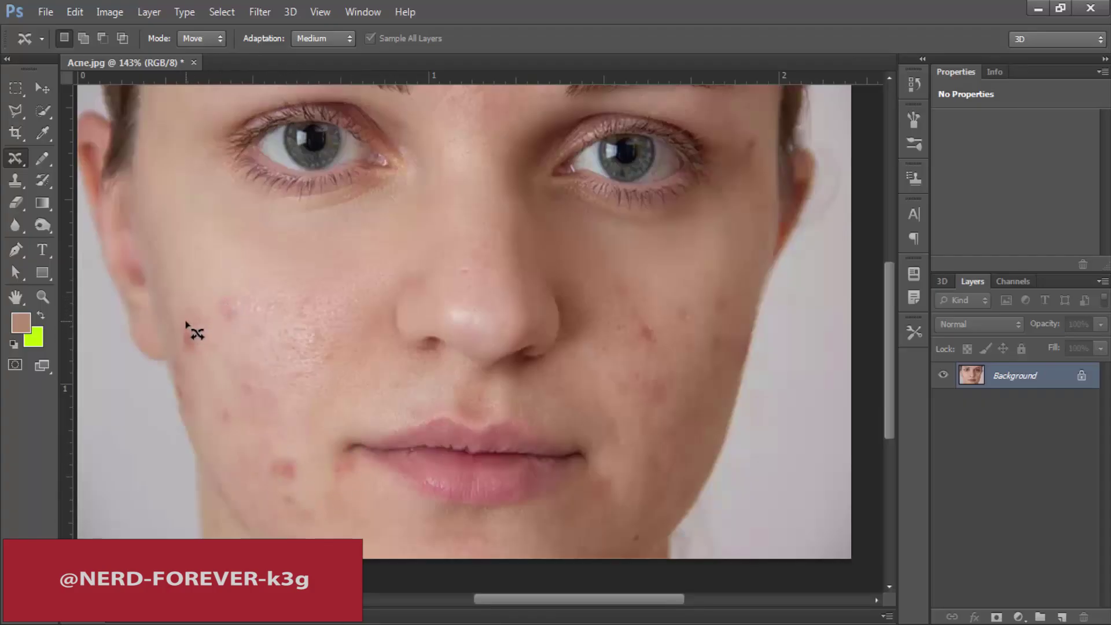
- Shift the dark spot near the lit cheek's edge slightly inward, and move the temple spot up toward the eye
{"action": "mouse_move", "coordinate": [188, 317]}
{"action": "left_mouse_down"}
{"action": "mouse_move", "coordinate": [199, 366]}
{"action": "mouse_move", "coordinate": [179, 340]}
{"action": "mouse_move", "coordinate": [187, 315]}
{"action": "mouse_move", "coordinate": [202, 339]}
{"action": "mouse_move", "coordinate": [213, 324]}
{"action": "left_mouse_up"}
{"action": "key", "text": "ctrl+d"}
{"action": "scroll", "coordinate": [384, 348], "scroll_direction": "up", "scroll_amount": 1}
{"action": "scroll", "coordinate": [384, 347], "scroll_direction": "up", "scroll_amount": 3}
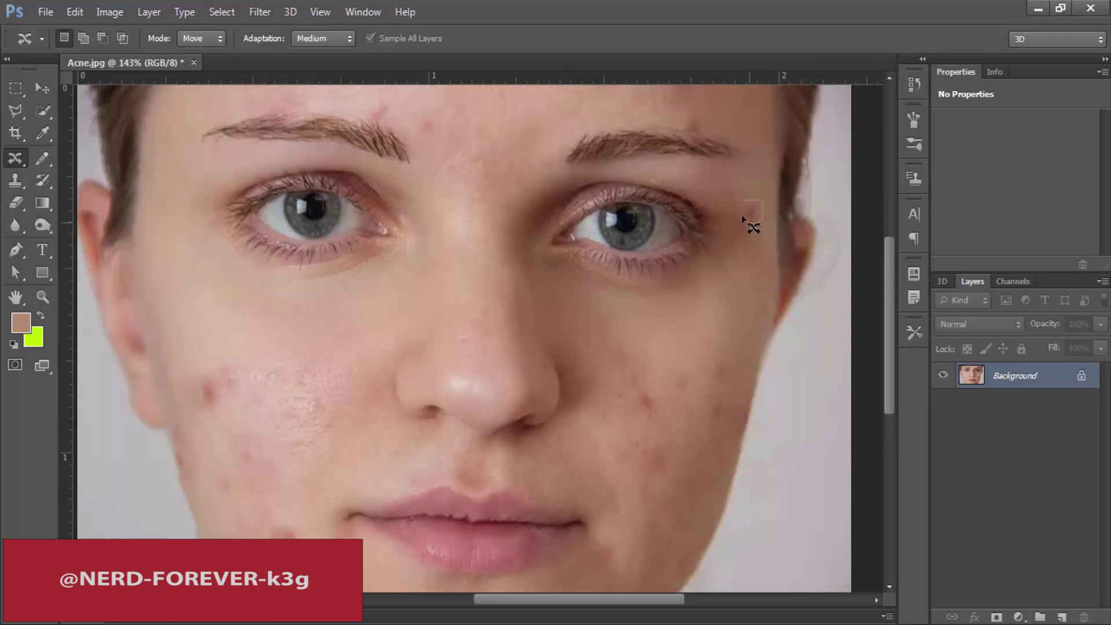
{"action": "left_click_drag", "start_coordinate": [752, 206], "coordinate": [728, 191]}
- Switch to the Pencil Tool and set the foreground color to black (000000)
{"action": "scroll", "coordinate": [705, 444], "scroll_direction": "down", "scroll_amount": 3}
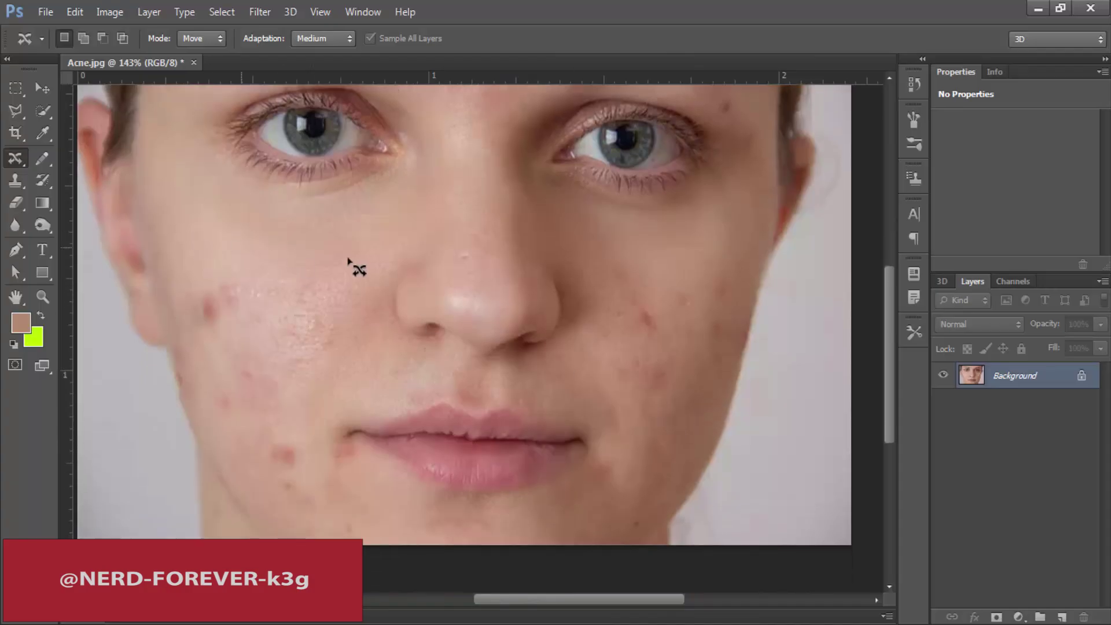
{"action": "left_click_drag", "start_coordinate": [50, 168], "coordinate": [78, 169]}
{"action": "left_click", "coordinate": [21, 322]}
{"action": "left_click_drag", "start_coordinate": [777, 455], "coordinate": [728, 549]}
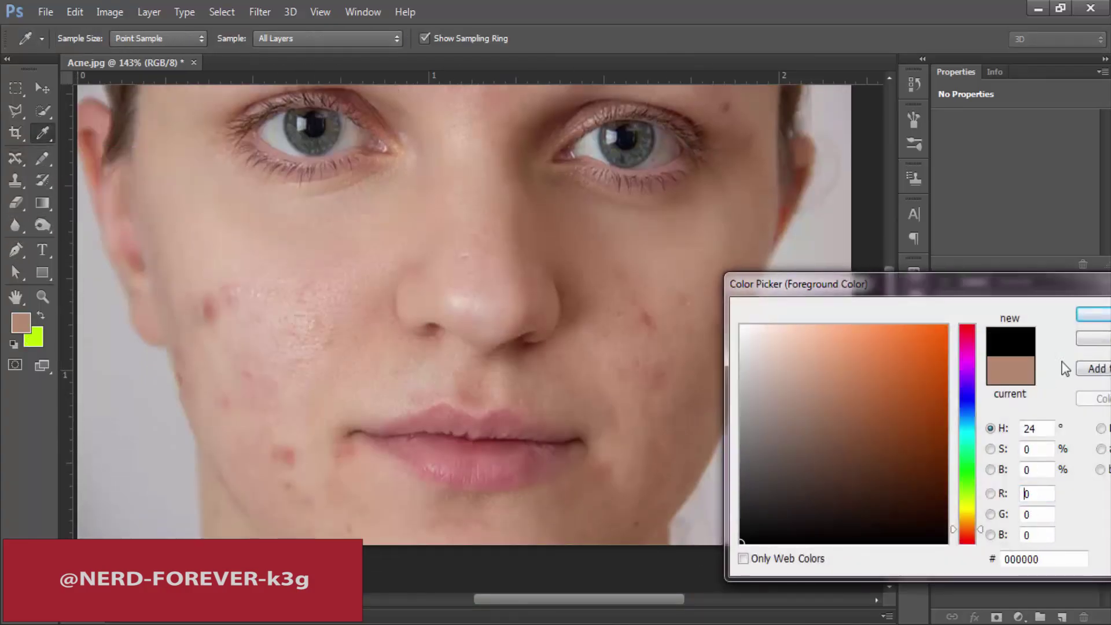
{"action": "left_click", "coordinate": [1092, 314]}
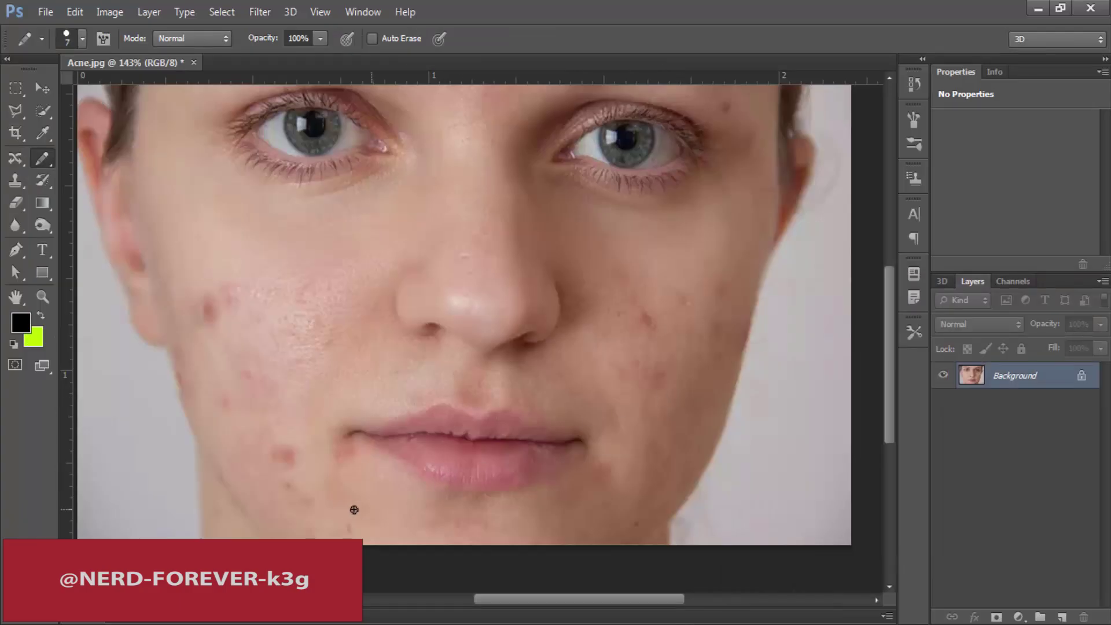
- Stamp a black pencil dot on the lower cheek at 26% opacity, undo it, and stamp another near the chin at 72%
{"action": "left_click", "coordinate": [320, 38]}
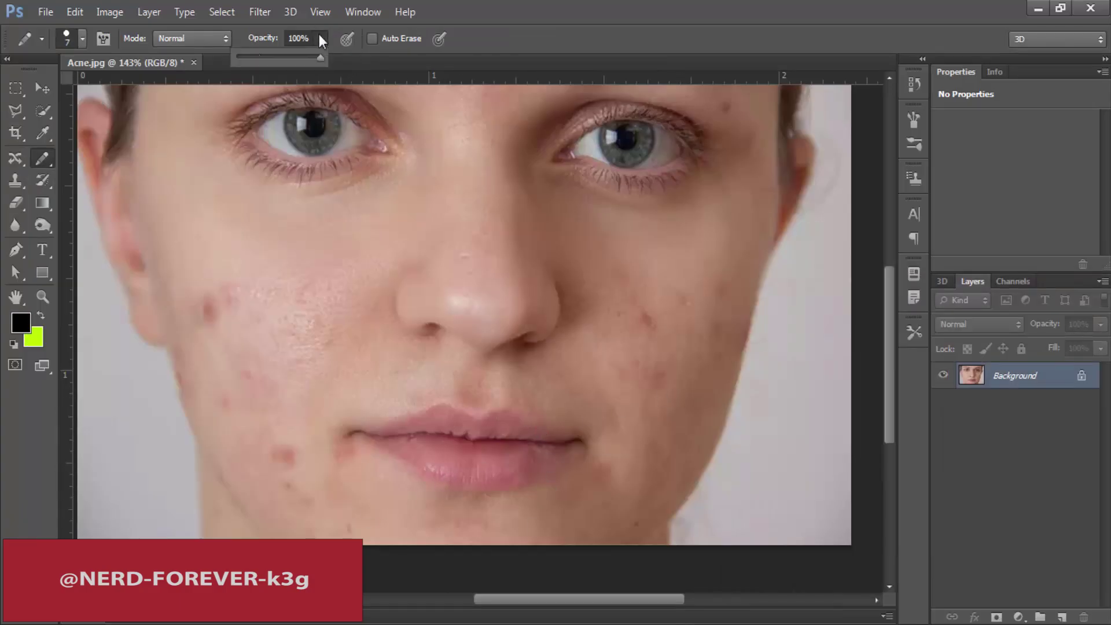
{"action": "left_click", "coordinate": [284, 399]}
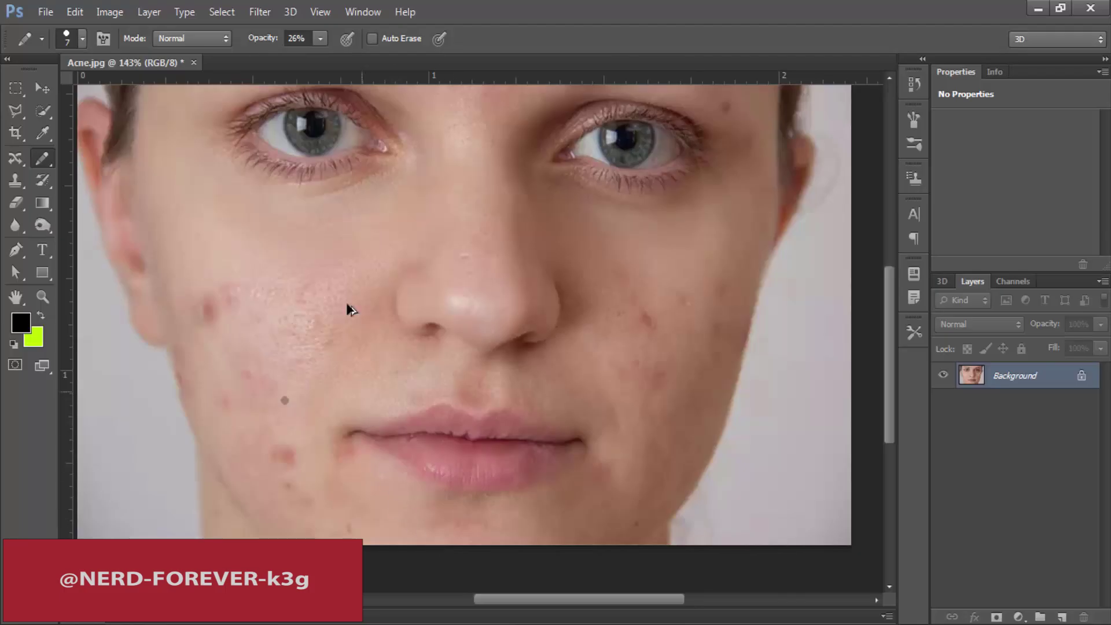
{"action": "left_click", "coordinate": [302, 488]}
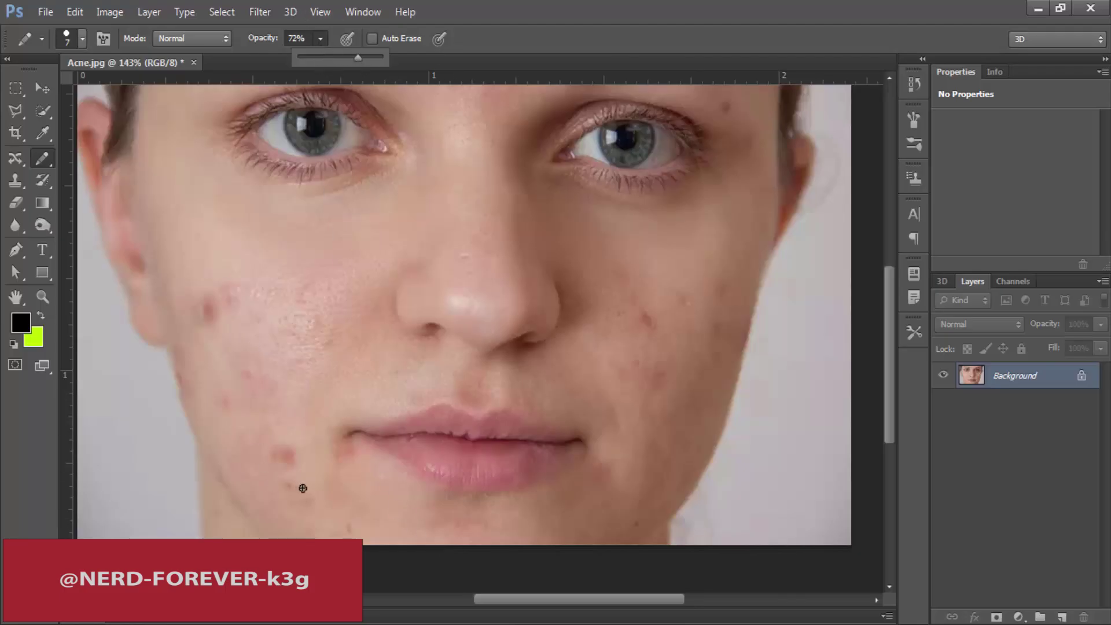
- Try to move the black dot toward the chin with the Content-Aware Move Tool, and undo back to before the dot
{"action": "left_click", "coordinate": [20, 161]}
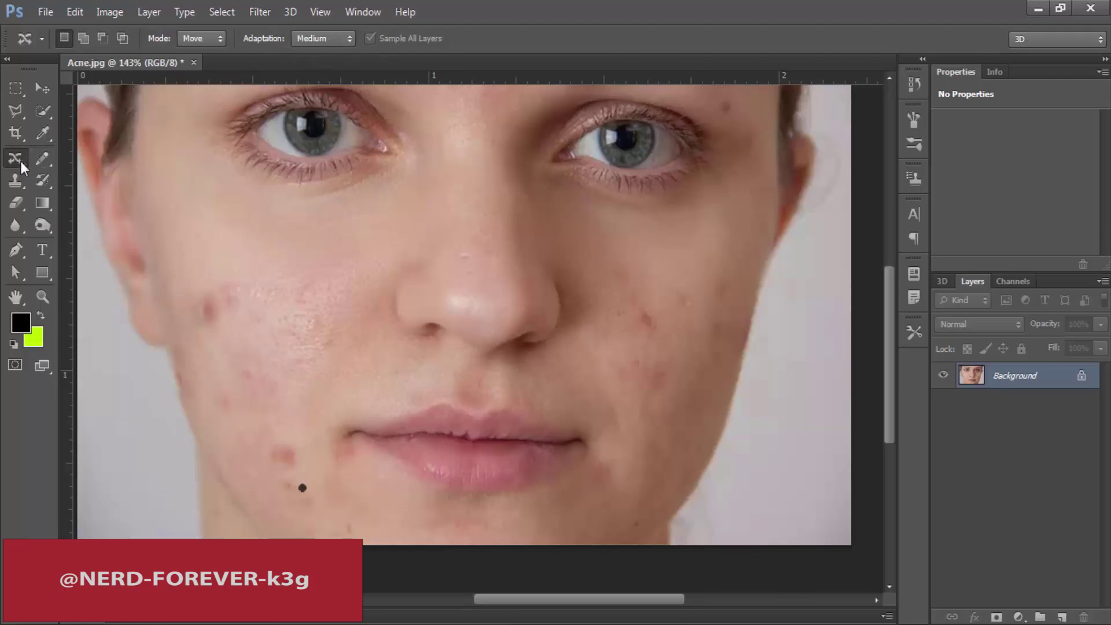
{"action": "left_click", "coordinate": [67, 203]}
{"action": "mouse_move", "coordinate": [298, 478]}
{"action": "left_mouse_down"}
{"action": "mouse_move", "coordinate": [312, 496]}
{"action": "mouse_move", "coordinate": [299, 487]}
{"action": "left_mouse_up"}
{"action": "left_click_drag", "start_coordinate": [301, 488], "coordinate": [325, 499]}
{"action": "key", "text": "ctrl+alt+z"}
{"action": "key", "text": "ctrl+alt+z"}
- Move the dark spot near the cheek's edge up to the clear skin below the eye with content-aware move, and deselect
{"action": "mouse_move", "coordinate": [204, 288]}
{"action": "left_mouse_down"}
{"action": "mouse_move", "coordinate": [218, 331]}
{"action": "mouse_move", "coordinate": [199, 312]}
{"action": "mouse_move", "coordinate": [211, 298]}
{"action": "mouse_move", "coordinate": [203, 224]}
{"action": "left_mouse_up"}
{"action": "key", "text": "ctrl+d"}
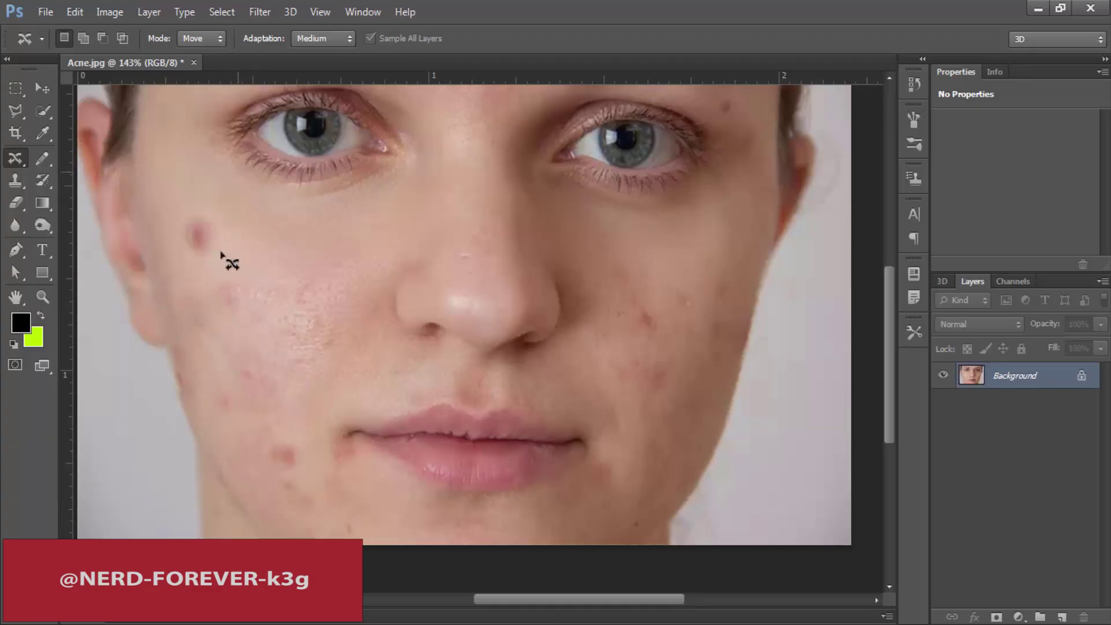
{"action": "key", "text": "ctrl+minus"}
{"action": "key", "text": "ctrl+minus"}
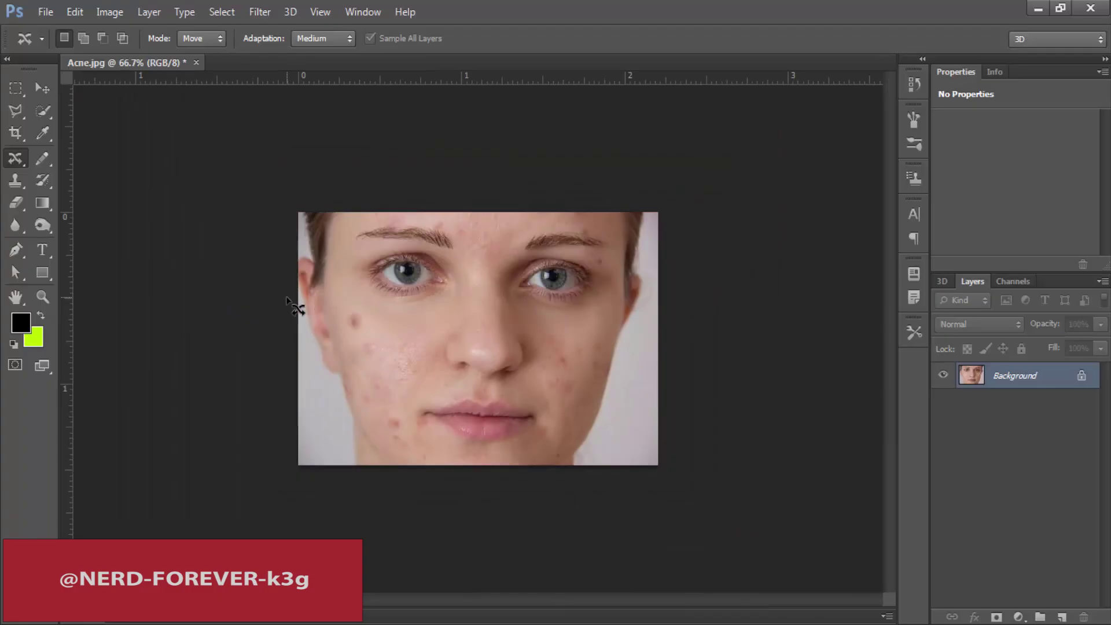
{"action": "key", "text": "ctrl+plus"}
{"action": "key", "text": "ctrl+plus"}
{"action": "key", "text": "ctrl+minus"}
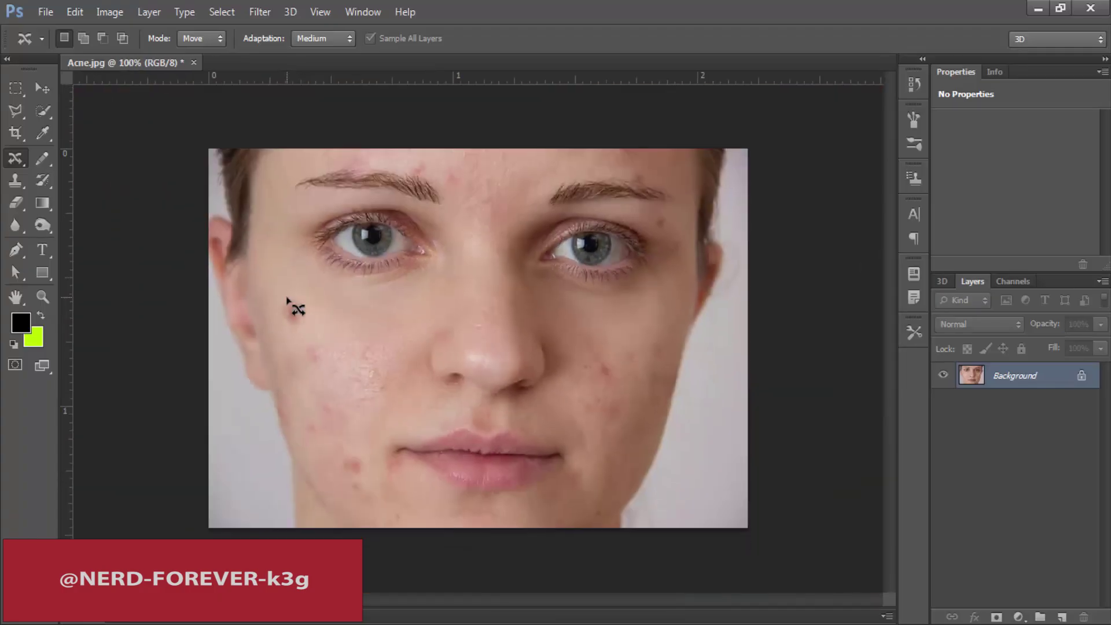
{"action": "left_click_drag", "start_coordinate": [288, 299], "coordinate": [290, 299]}
- Discard the Content-Aware Move edits by returning to the original Acne.jpg snapshot in the history
{"action": "left_click", "coordinate": [911, 84]}
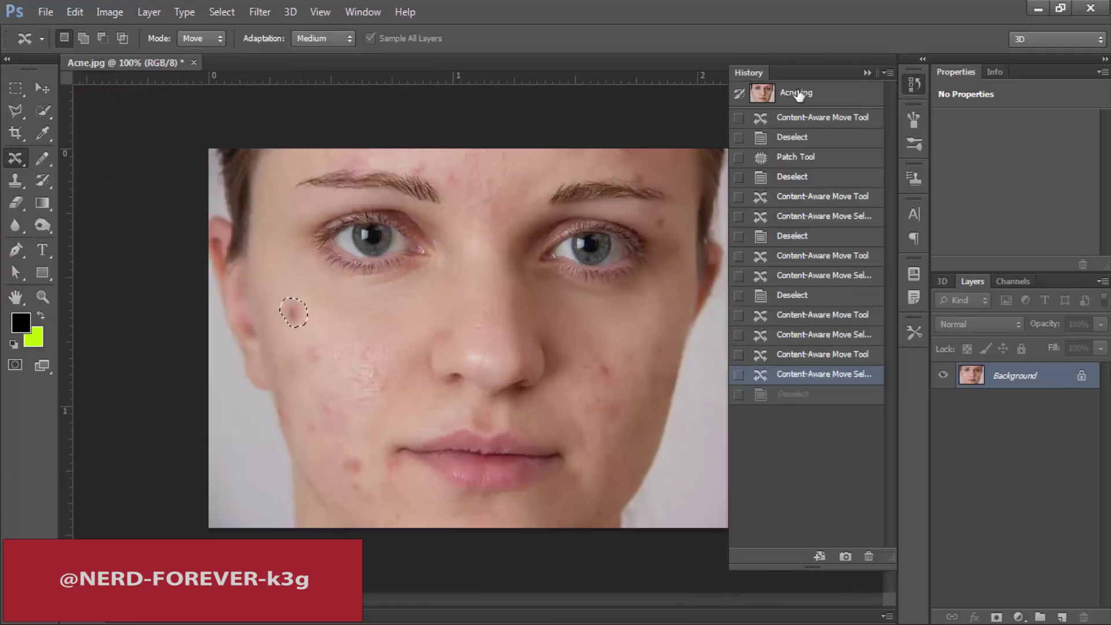
{"action": "left_click", "coordinate": [801, 94]}
{"action": "left_click", "coordinate": [908, 84]}
- Choose the Red Eye Tool and open the image red_eye2.jpg
{"action": "right_click", "coordinate": [23, 153]}
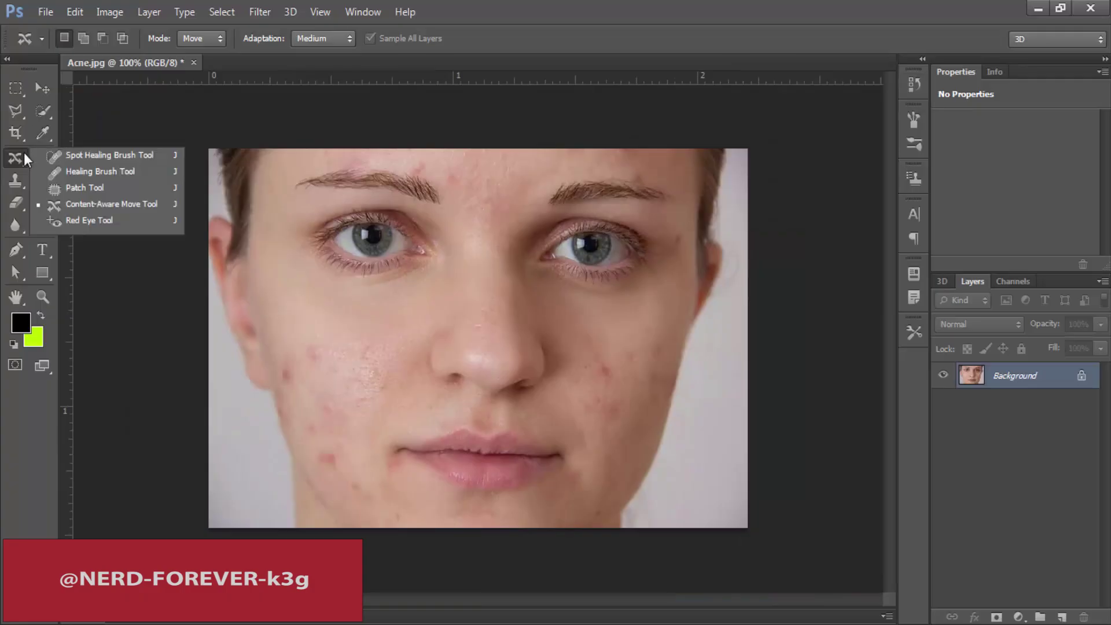
{"action": "left_click", "coordinate": [76, 222]}
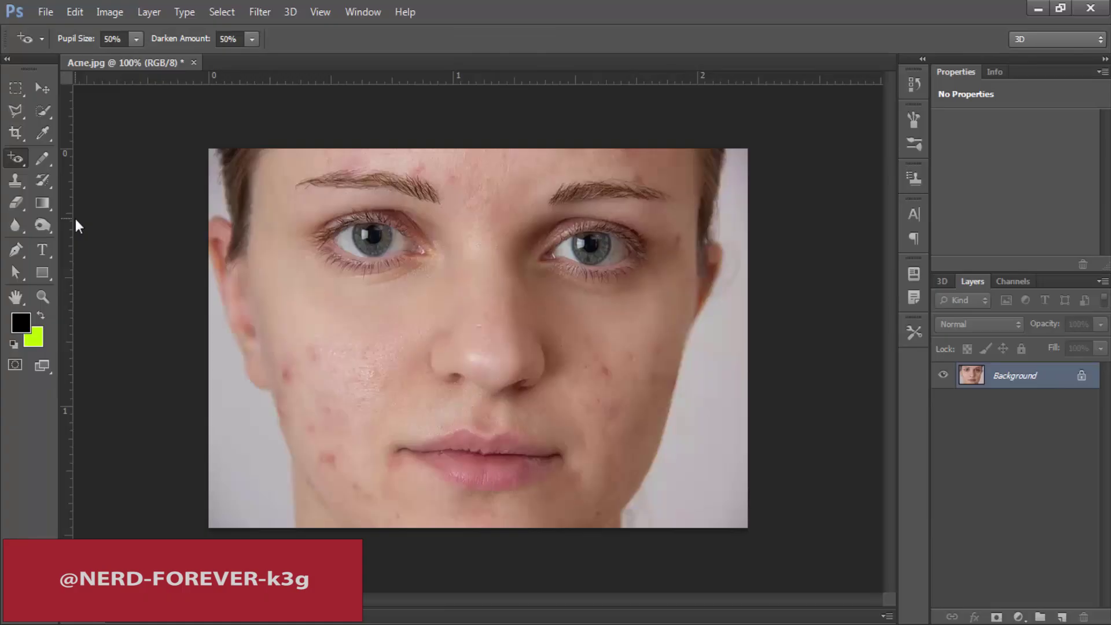
{"action": "key", "text": "ctrl+o"}
{"action": "left_click", "coordinate": [305, 287]}
{"action": "double_click", "coordinate": [305, 287]}
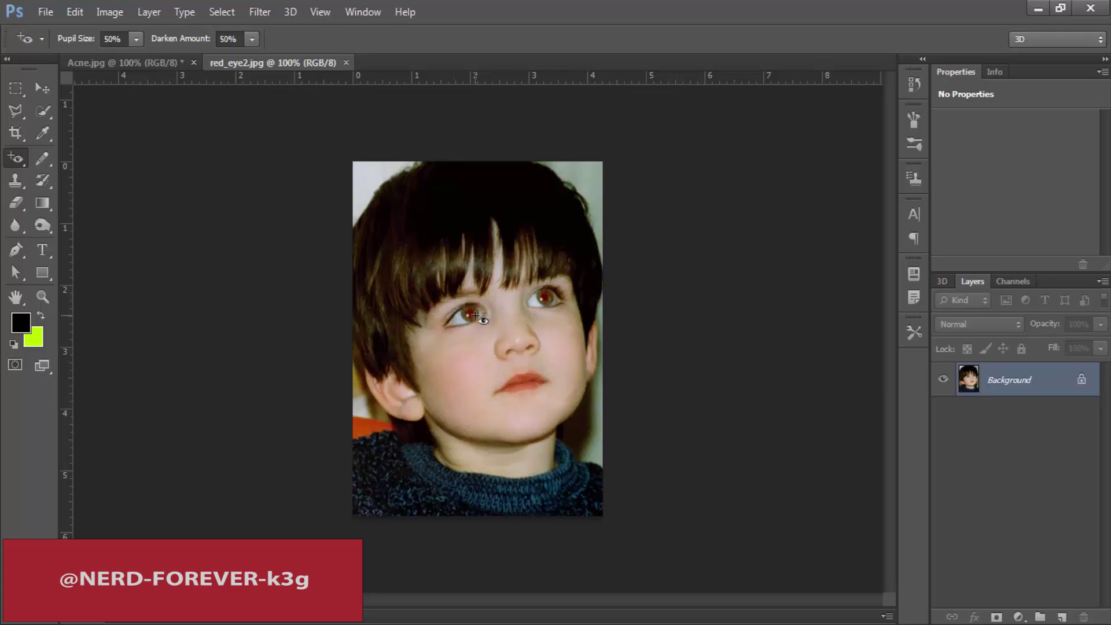
{"action": "right_click", "coordinate": [28, 162]}
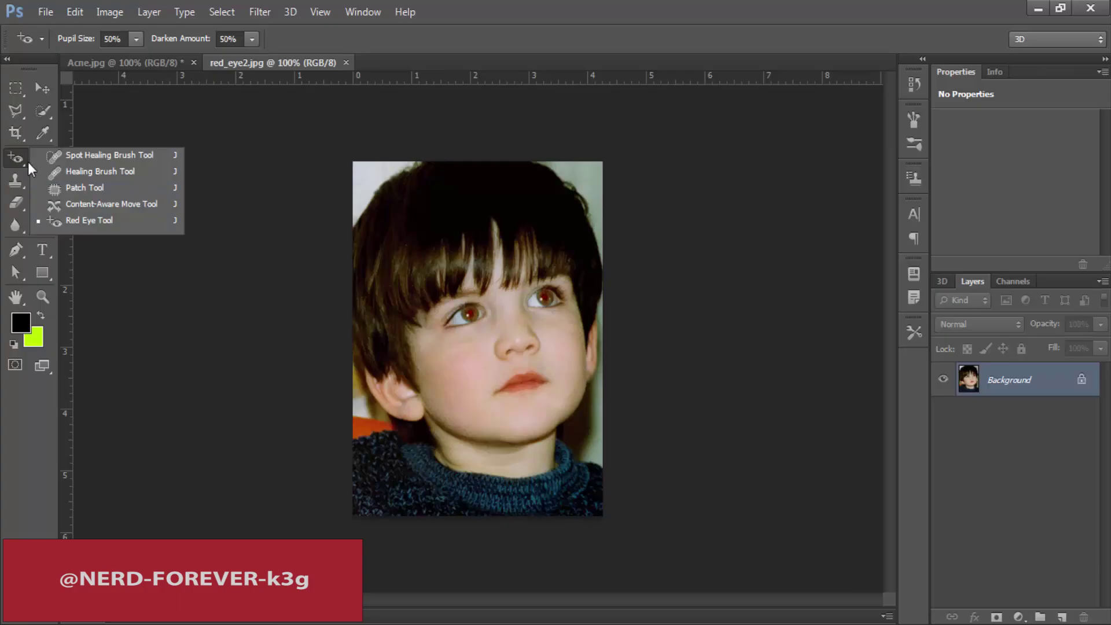
{"action": "left_click", "coordinate": [86, 221]}
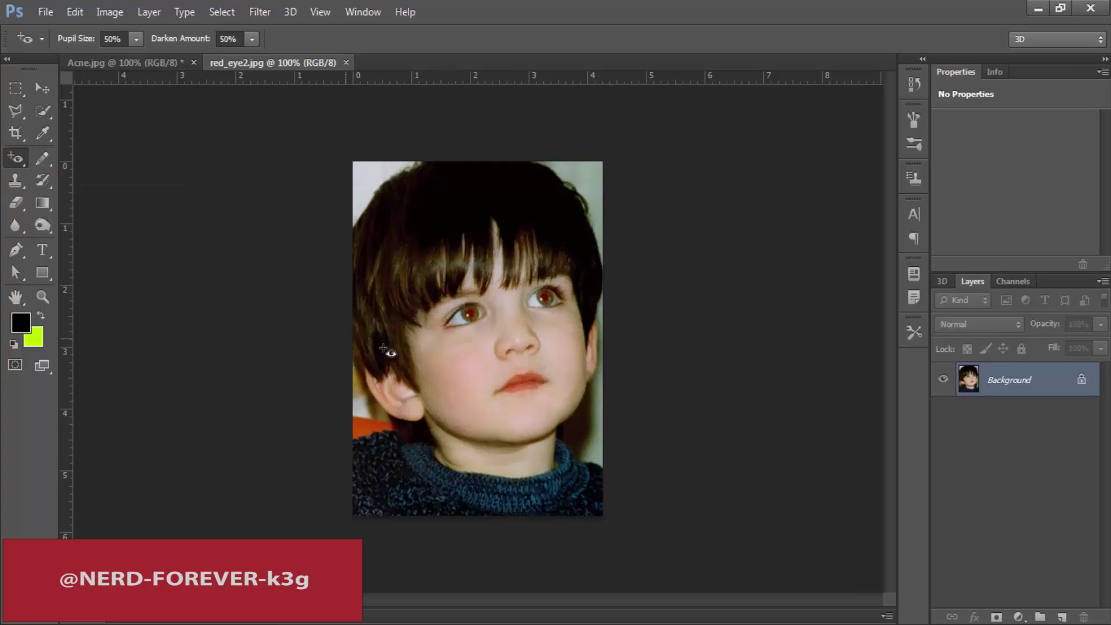
- Try the red-eye correction on one of the boy's pupils with 50% pupil size and 50% darken amount, and undo it
{"action": "left_click", "coordinate": [471, 315]}
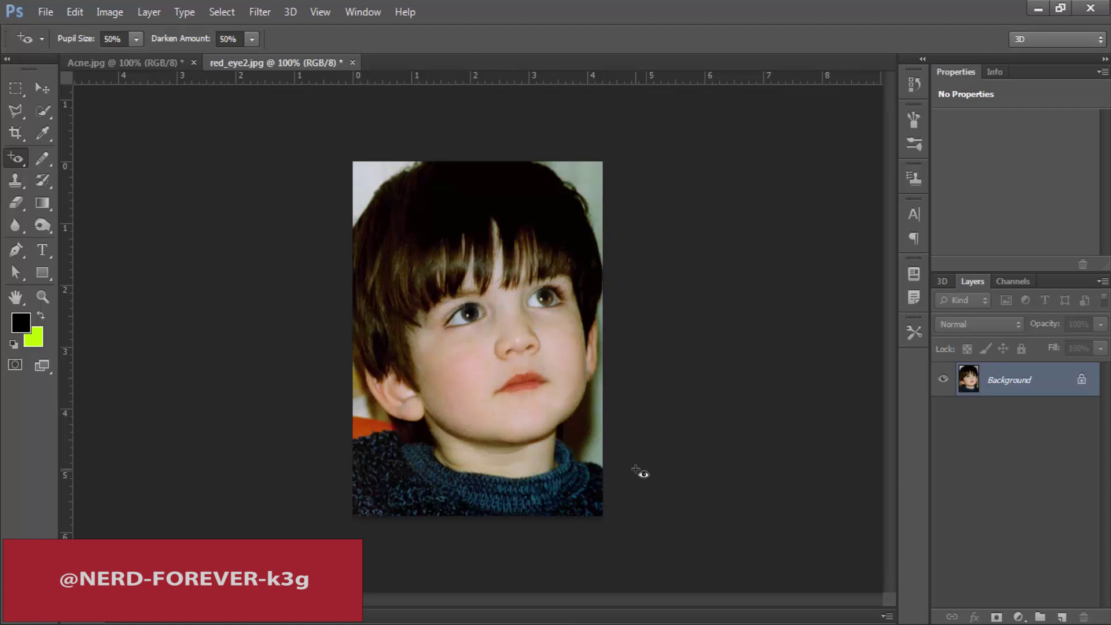
{"action": "key", "text": "ctrl+alt+z"}
{"action": "key", "text": "ctrl+alt+z"}
{"action": "right_click", "coordinate": [11, 160]}
{"action": "left_click", "coordinate": [86, 221]}
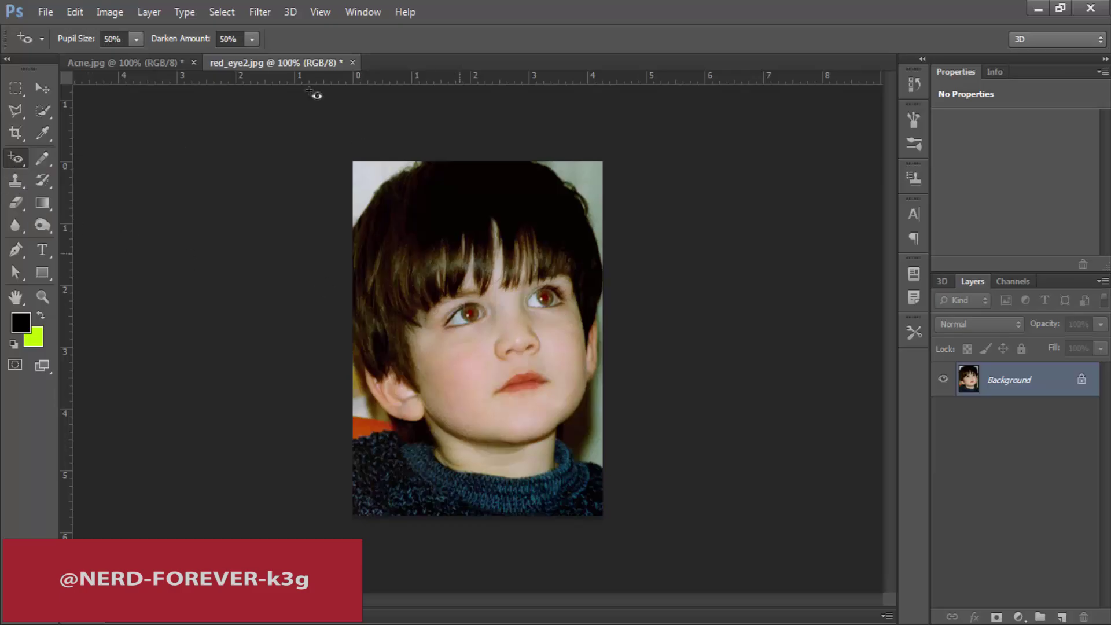
- Set the Red Eye Tool's darken amount to 46% and remove the red from both of the boy's pupils
{"action": "left_click", "coordinate": [252, 38]}
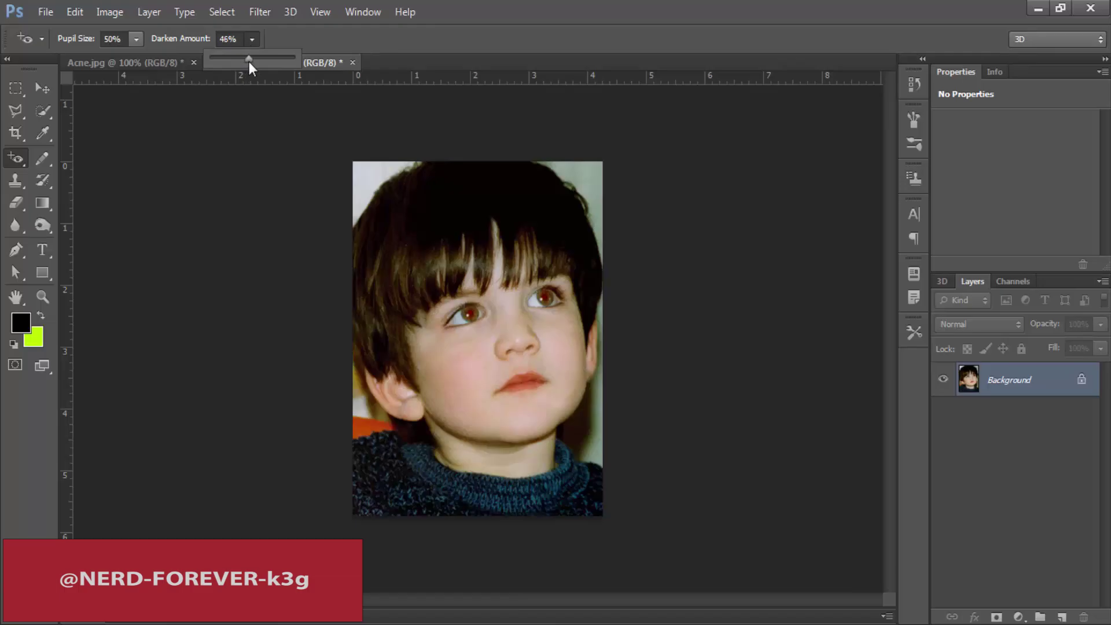
{"action": "left_click", "coordinate": [523, 3]}
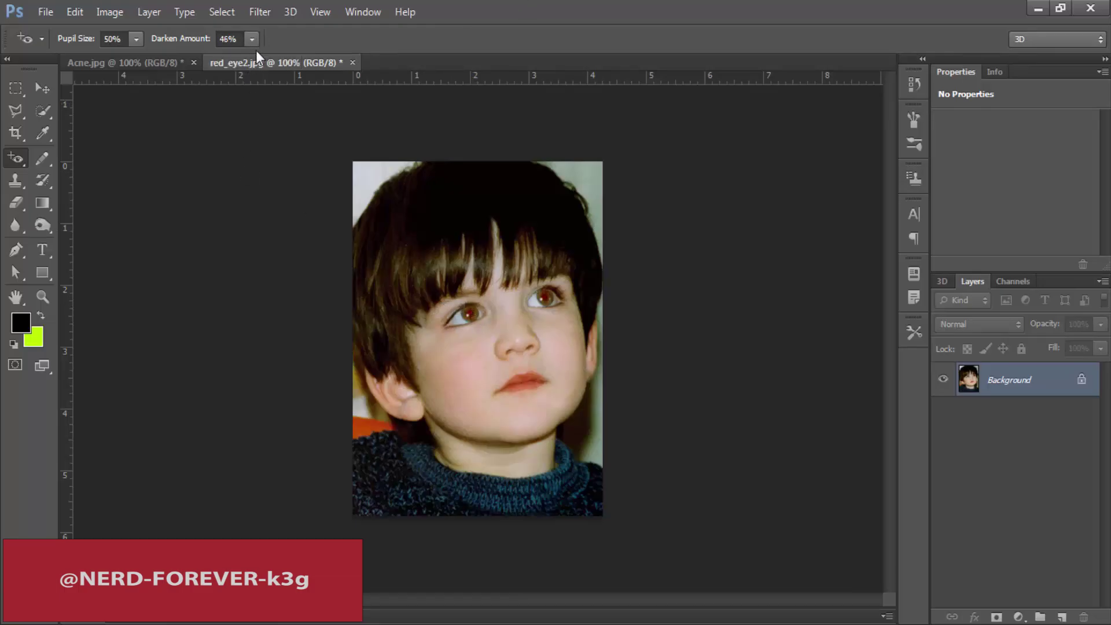
{"action": "left_click", "coordinate": [470, 313]}
{"action": "left_click", "coordinate": [546, 297]}
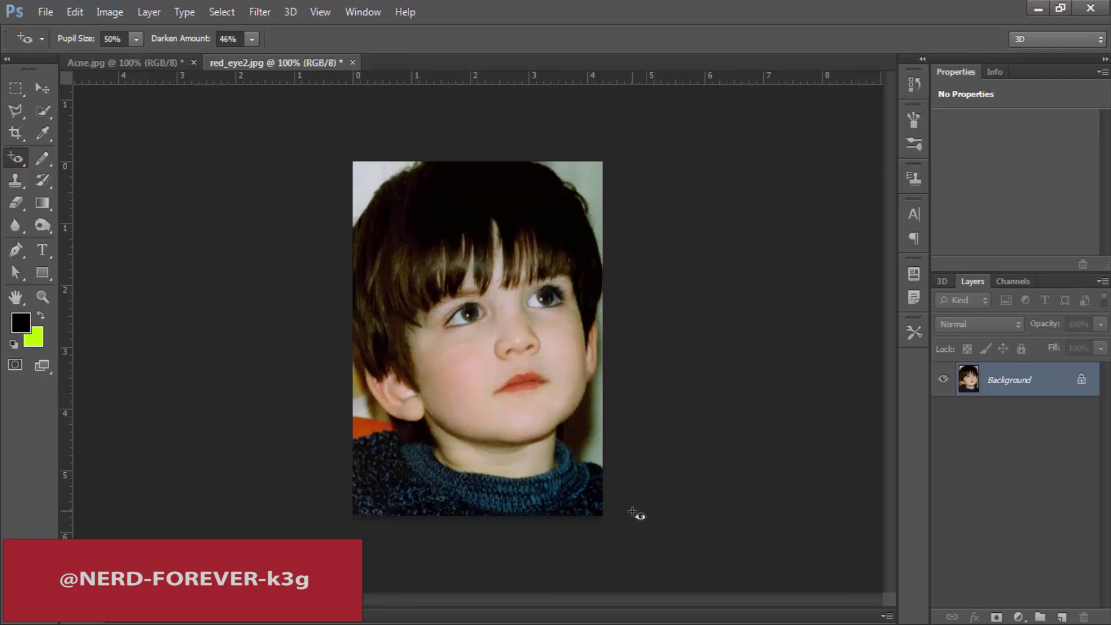
- Close red_eye2.jpg and return to the Acne.jpg document
{"action": "right_click", "coordinate": [23, 161]}
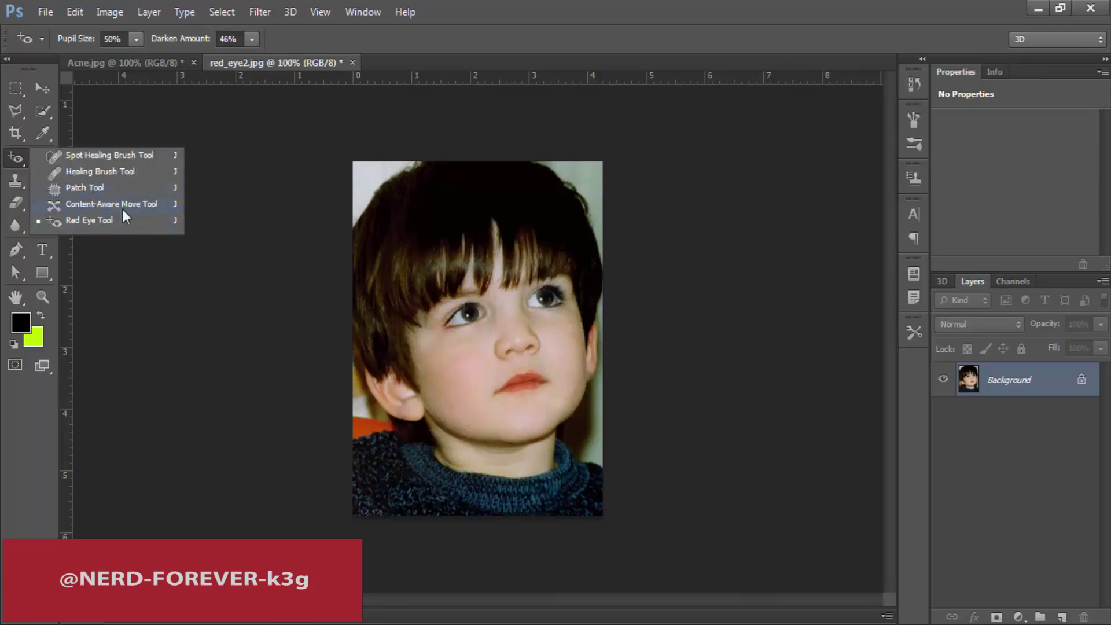
{"action": "left_click", "coordinate": [352, 62]}
{"action": "left_click", "coordinate": [563, 252]}
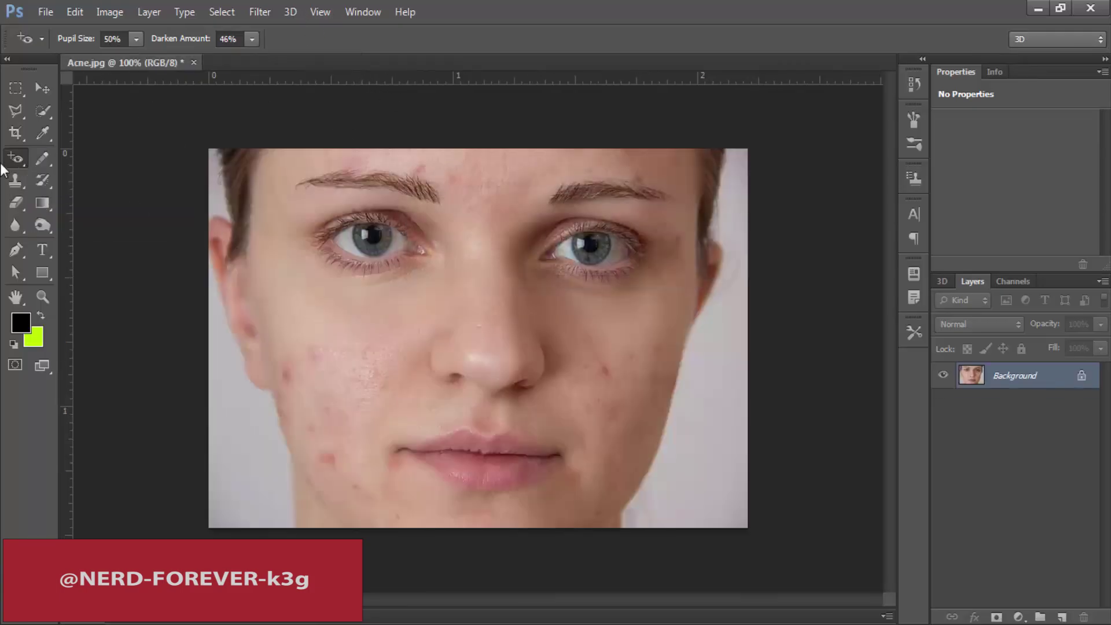
- Heal the blemishes along the lit cheek and jaw with the Spot Healing Brush, size 30 in Content-Aware mode
{"action": "right_click", "coordinate": [25, 165]}
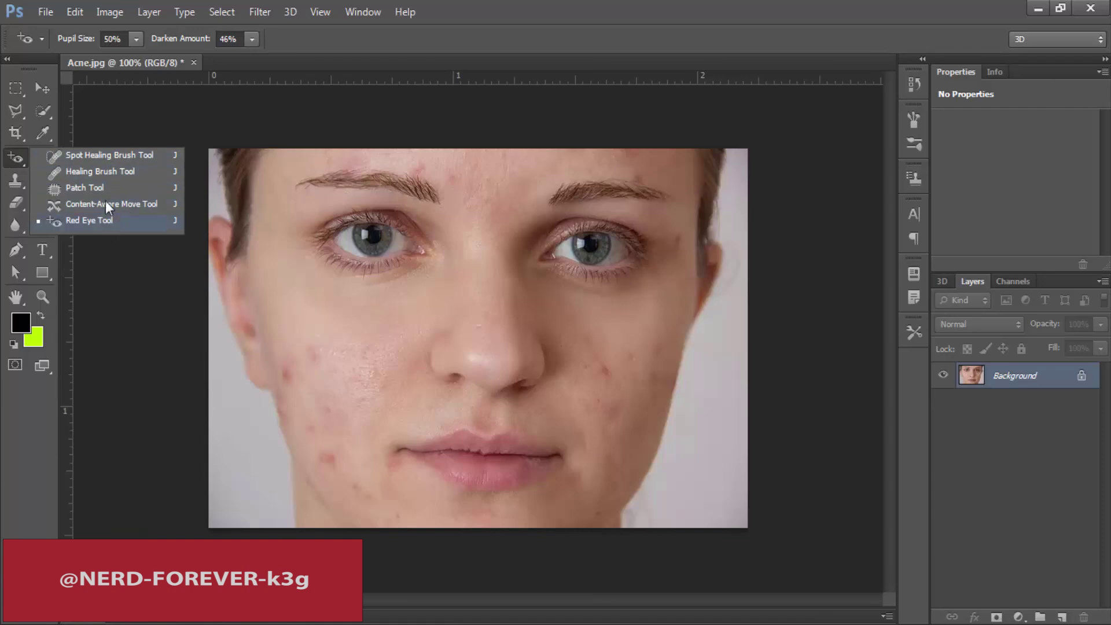
{"action": "left_click", "coordinate": [13, 157]}
{"action": "right_click", "coordinate": [44, 159]}
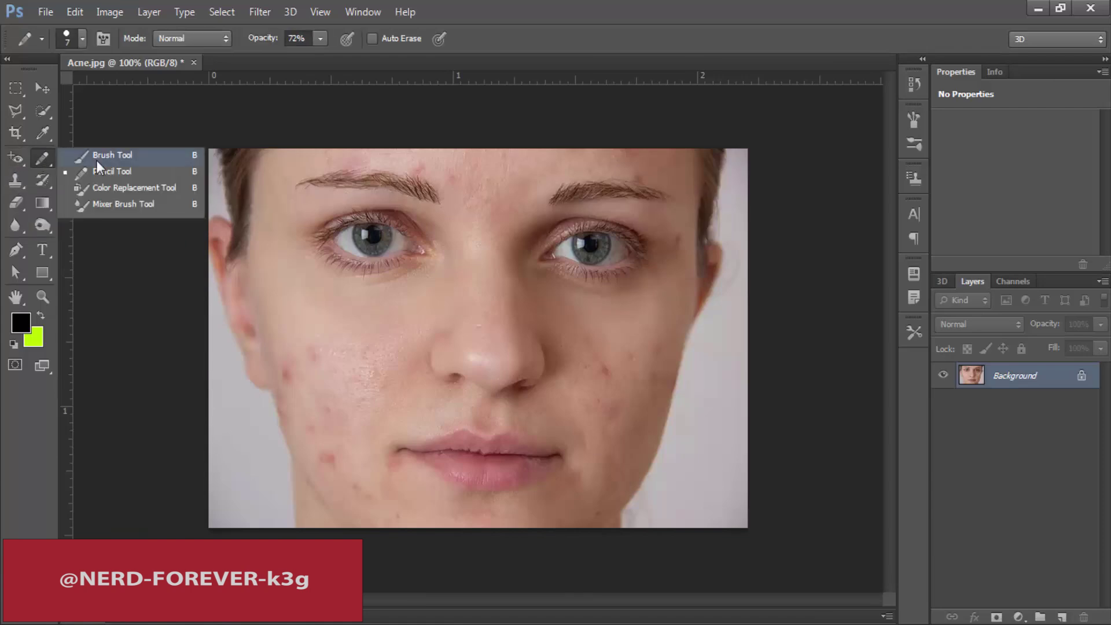
{"action": "right_click", "coordinate": [15, 155]}
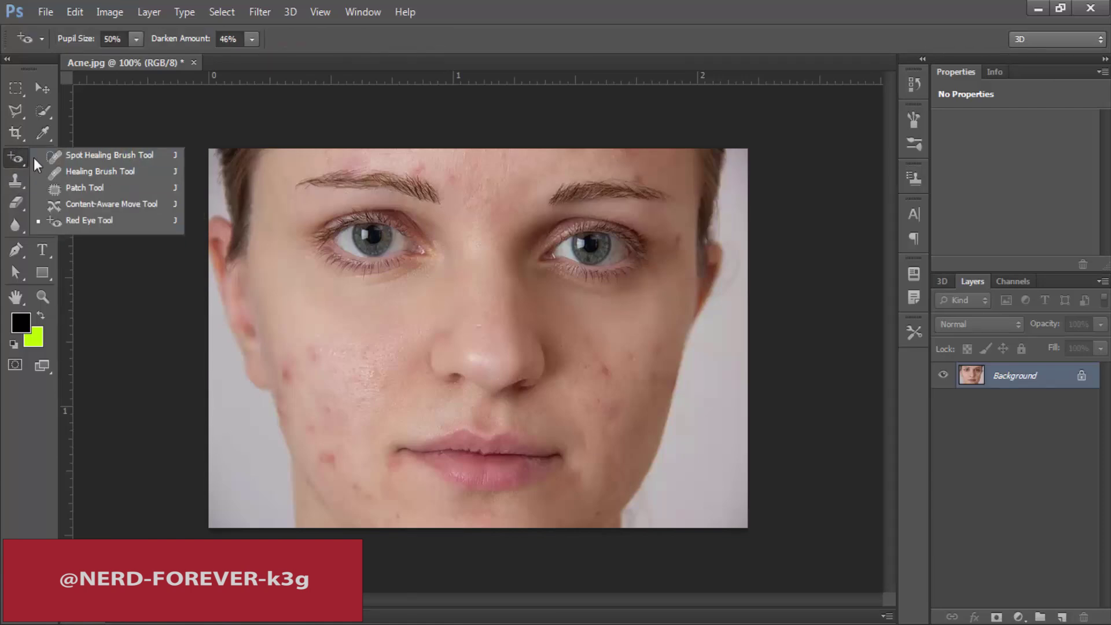
{"action": "left_click", "coordinate": [68, 156]}
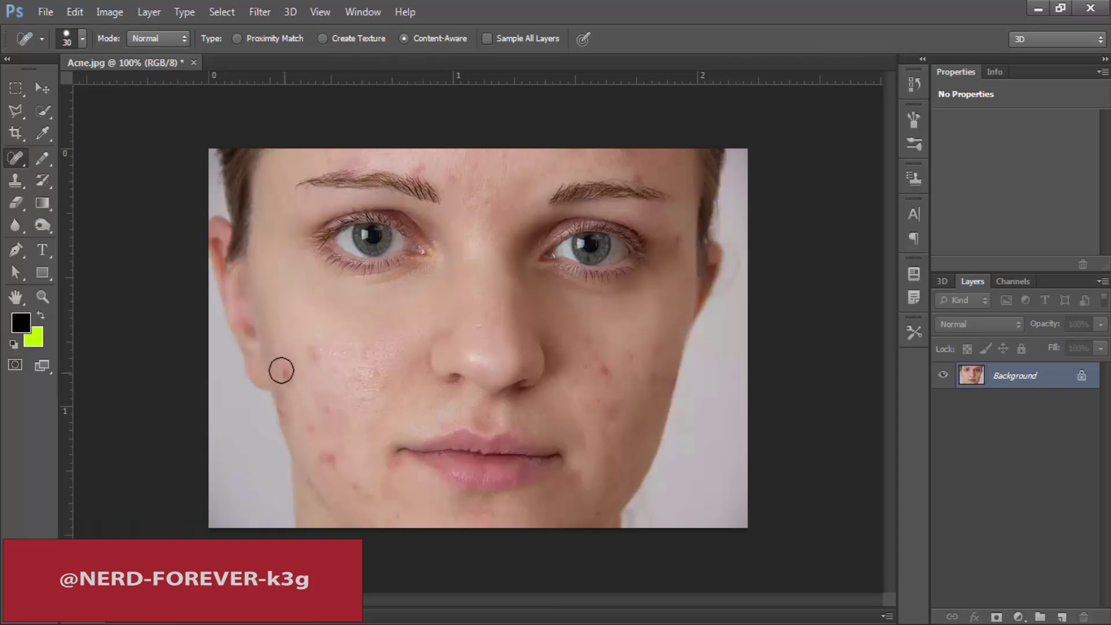
{"action": "left_click", "coordinate": [300, 411]}
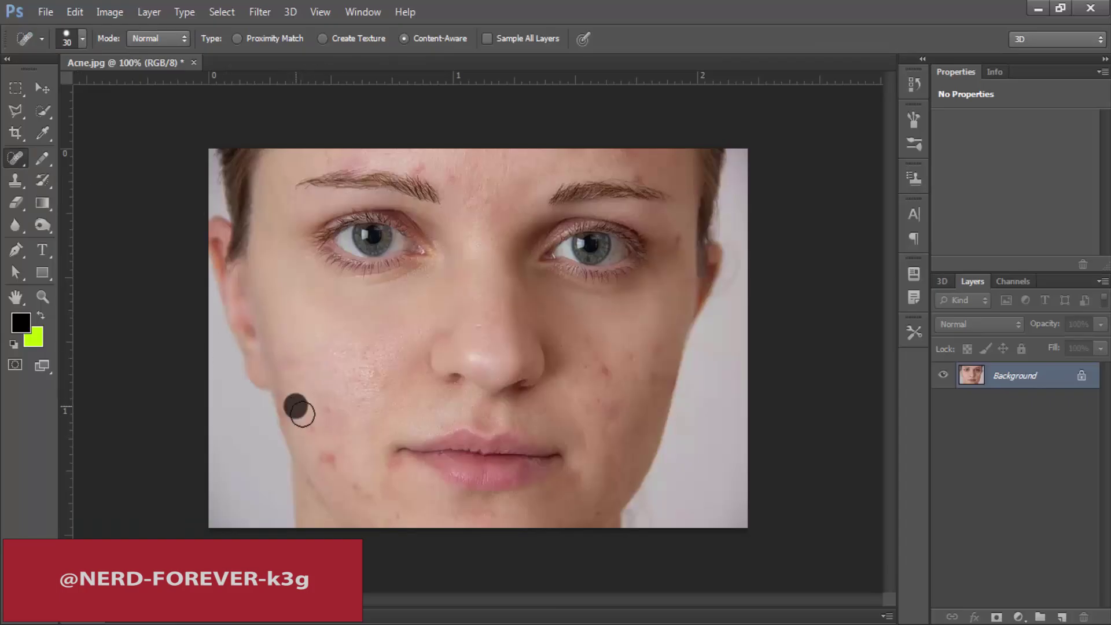
{"action": "left_click", "coordinate": [325, 409]}
{"action": "left_click", "coordinate": [324, 450]}
{"action": "left_click", "coordinate": [342, 446]}
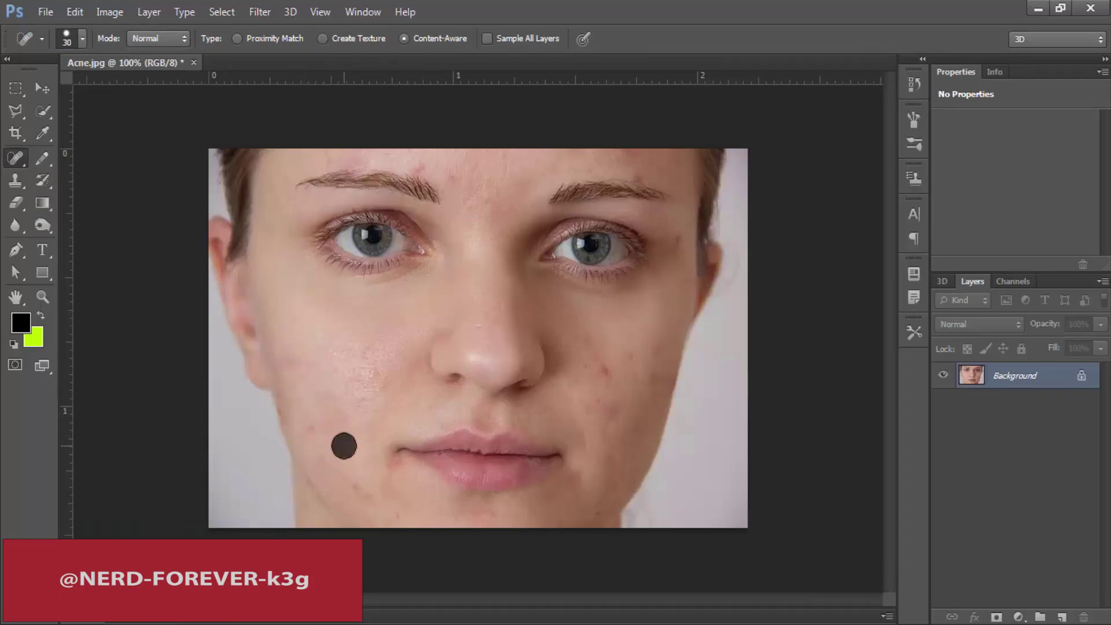
- Heal the spots on the shaded cheek, at the temple beside the eye, and above the eyebrow on that side
{"action": "left_click", "coordinate": [621, 368]}
{"action": "left_click", "coordinate": [658, 354]}
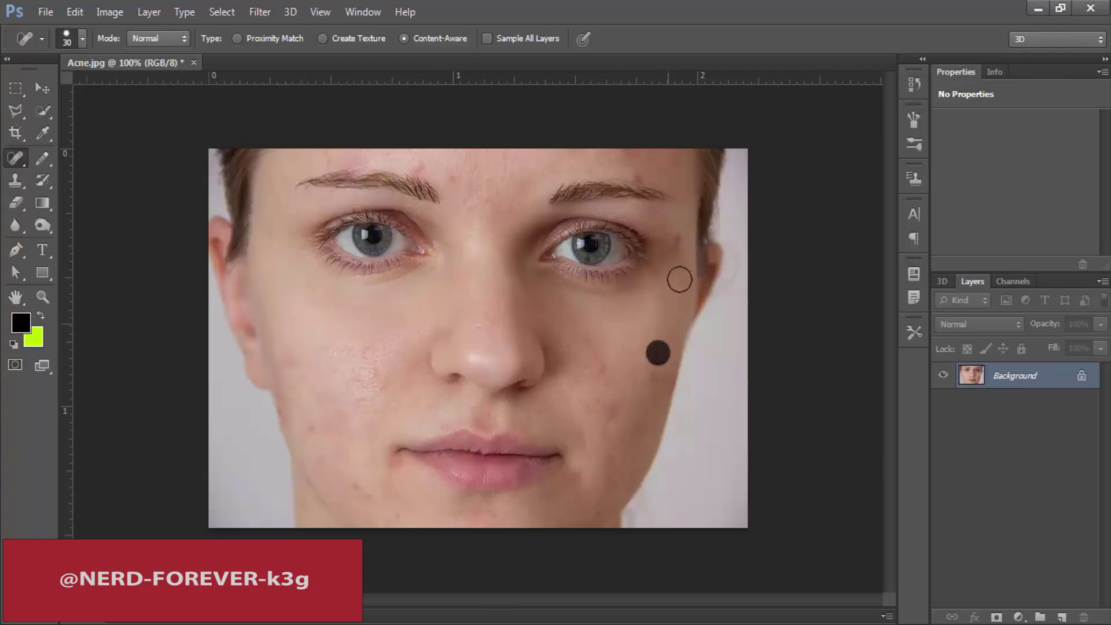
{"action": "left_click", "coordinate": [683, 245]}
{"action": "left_click", "coordinate": [639, 169]}
{"action": "left_click", "coordinate": [643, 172]}
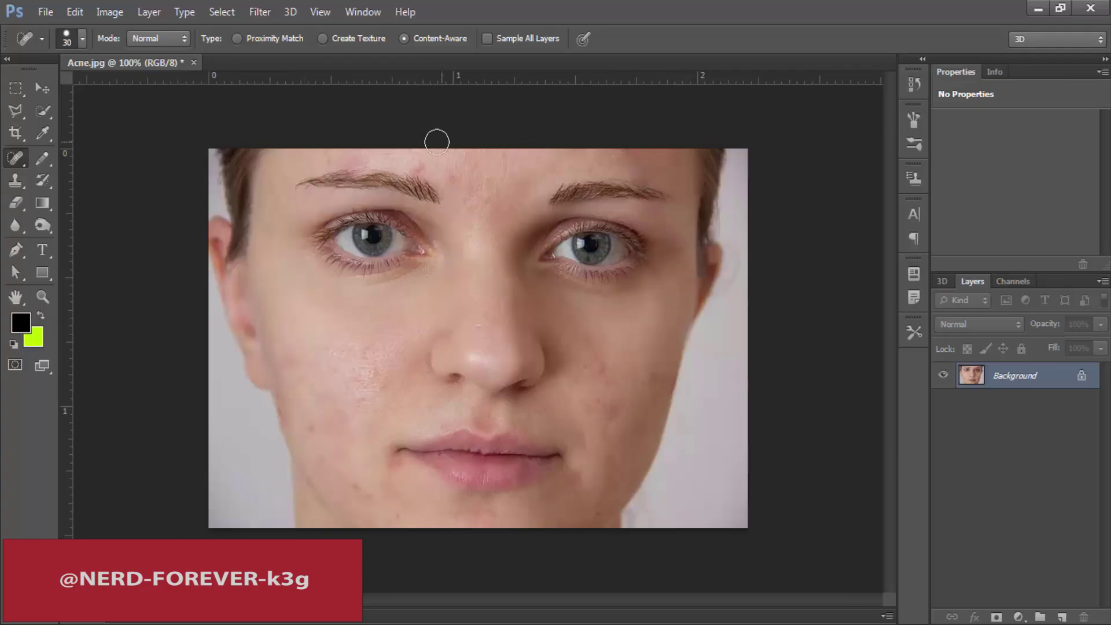
- Heal the marks beside the inner eyebrow and on the shaded cheek, and enlarge the healing brush to 40 px
{"action": "left_click", "coordinate": [456, 179]}
{"action": "left_click", "coordinate": [598, 370]}
{"action": "right_click", "coordinate": [411, 365]}
{"action": "left_click_drag", "start_coordinate": [454, 400], "coordinate": [474, 401]}
{"action": "type", "text": "40"}
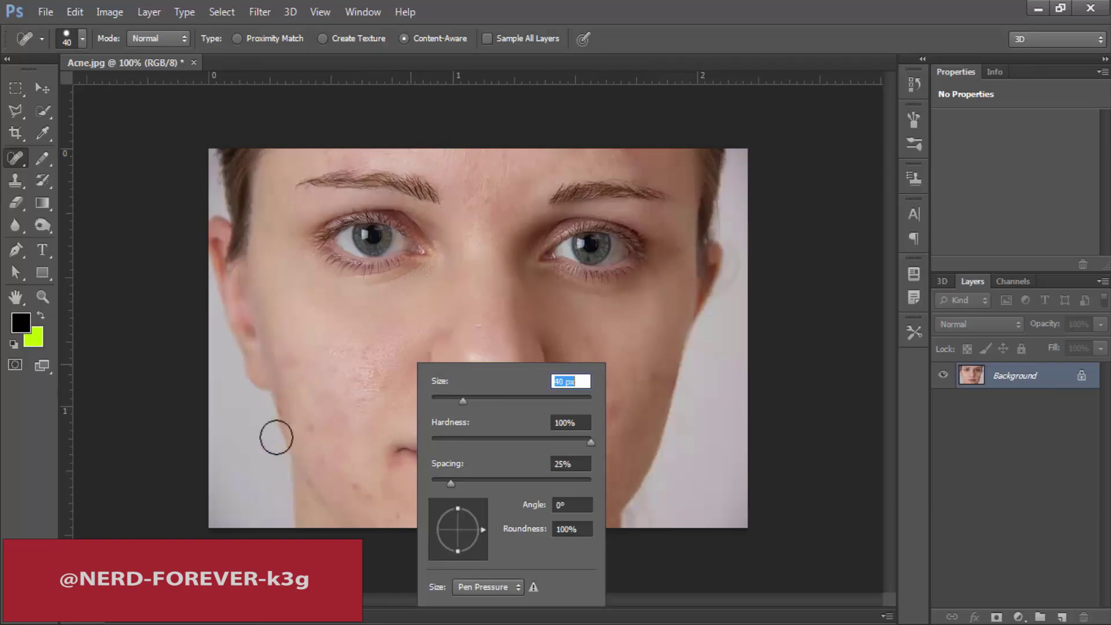
- Heal the remaining spots along the jaw, the outer edge and the middle of the lit cheek
{"action": "left_click", "coordinate": [323, 461]}
{"action": "left_click", "coordinate": [363, 490]}
{"action": "left_click", "coordinate": [330, 458]}
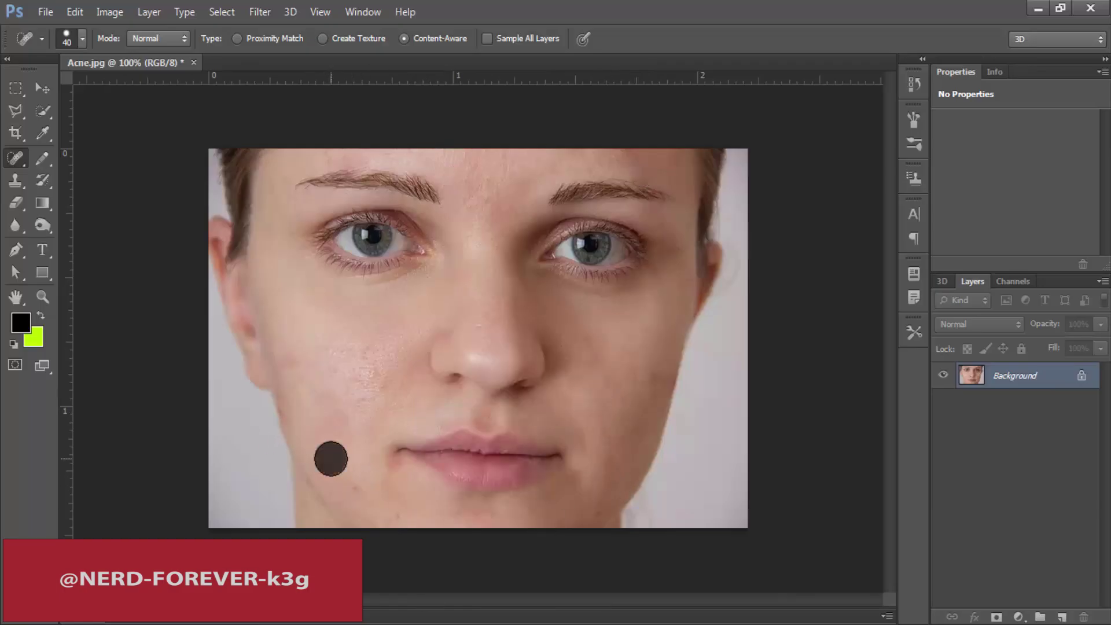
{"action": "left_click", "coordinate": [354, 493]}
{"action": "left_click", "coordinate": [328, 460]}
{"action": "left_click", "coordinate": [295, 359]}
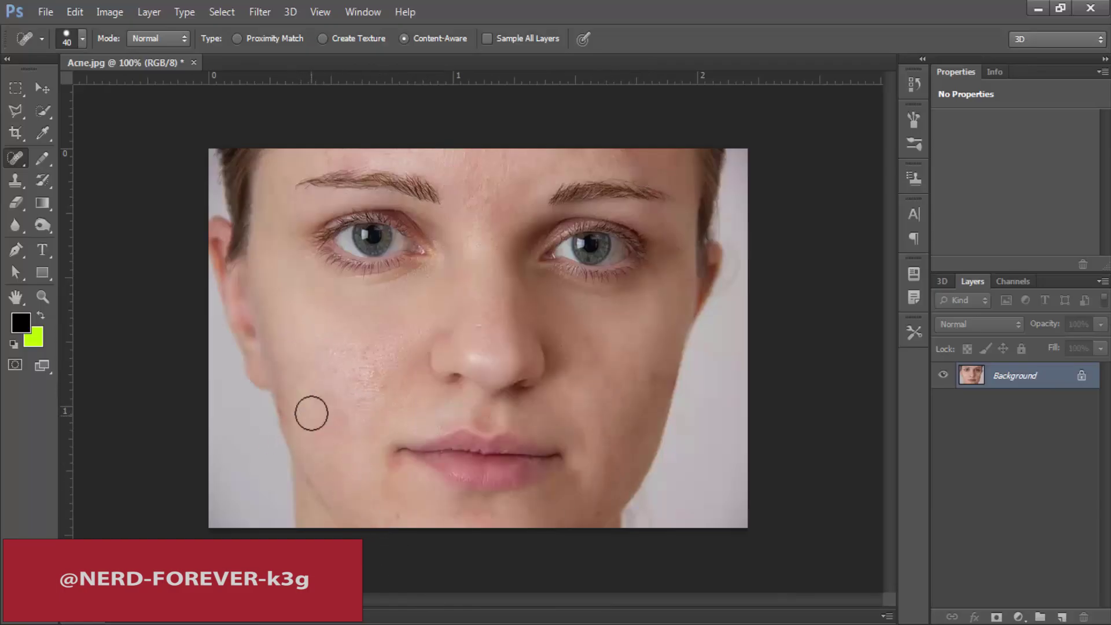
{"action": "left_click", "coordinate": [313, 396]}
{"action": "left_click", "coordinate": [337, 358]}
- Heal the marks between the eyebrows, at the temple, on the shaded cheek and below the mouth corner on that side
{"action": "left_click", "coordinate": [471, 180]}
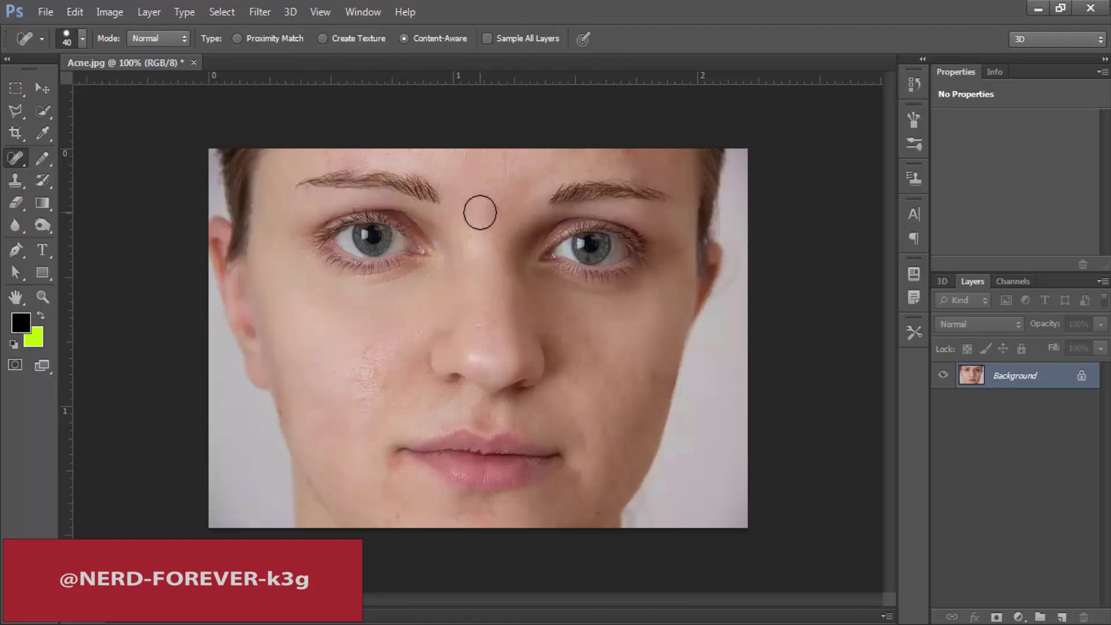
{"action": "left_click", "coordinate": [489, 187]}
{"action": "left_click", "coordinate": [496, 169]}
{"action": "left_click", "coordinate": [681, 251]}
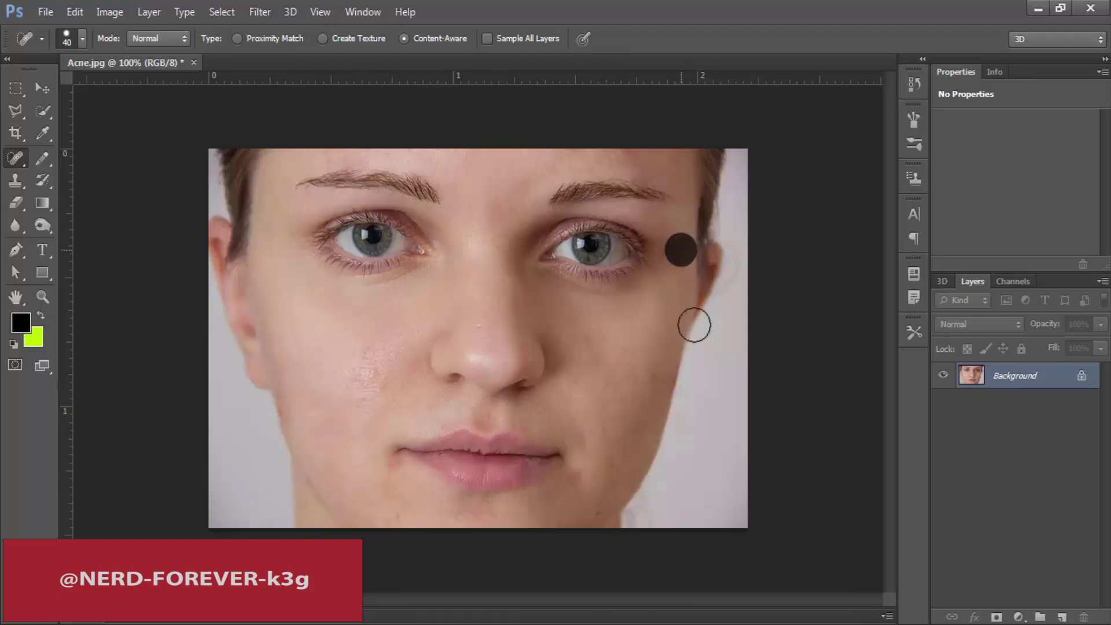
{"action": "left_click", "coordinate": [702, 426]}
{"action": "left_click", "coordinate": [663, 370]}
{"action": "left_click", "coordinate": [652, 375]}
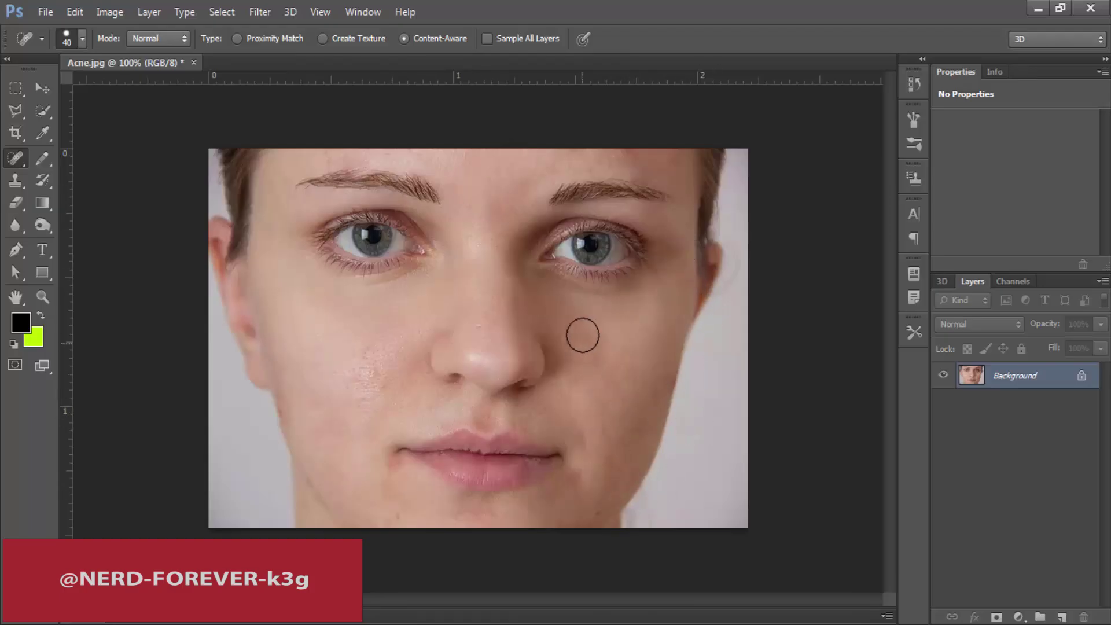
{"action": "left_click", "coordinate": [575, 480]}
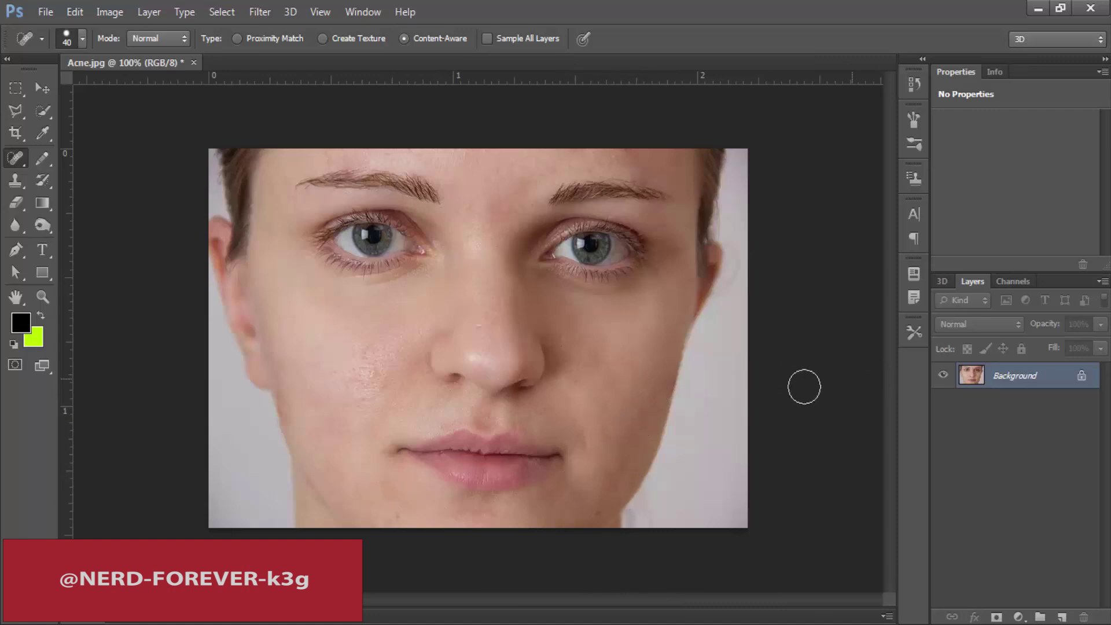
- Heal the shiny patch on the lit cheek and the skin below the mouth corner on that side
{"action": "left_click", "coordinate": [386, 381]}
{"action": "left_click", "coordinate": [389, 488]}
{"action": "left_click", "coordinate": [318, 405]}
{"action": "left_click", "coordinate": [353, 367]}
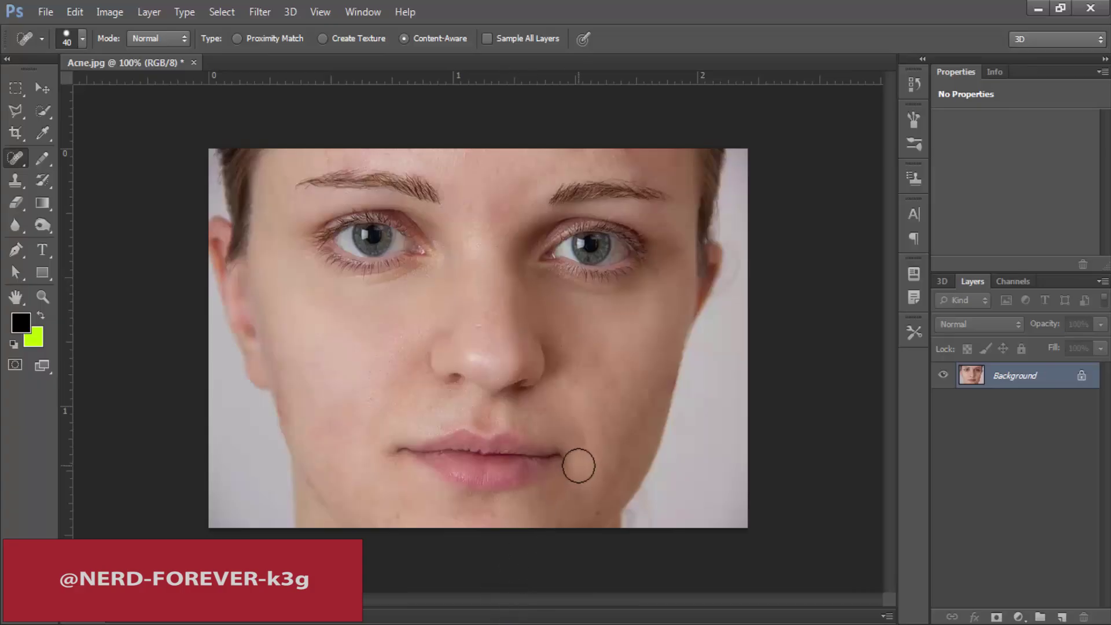
{"action": "left_click", "coordinate": [395, 469]}
{"action": "left_click", "coordinate": [44, 162]}
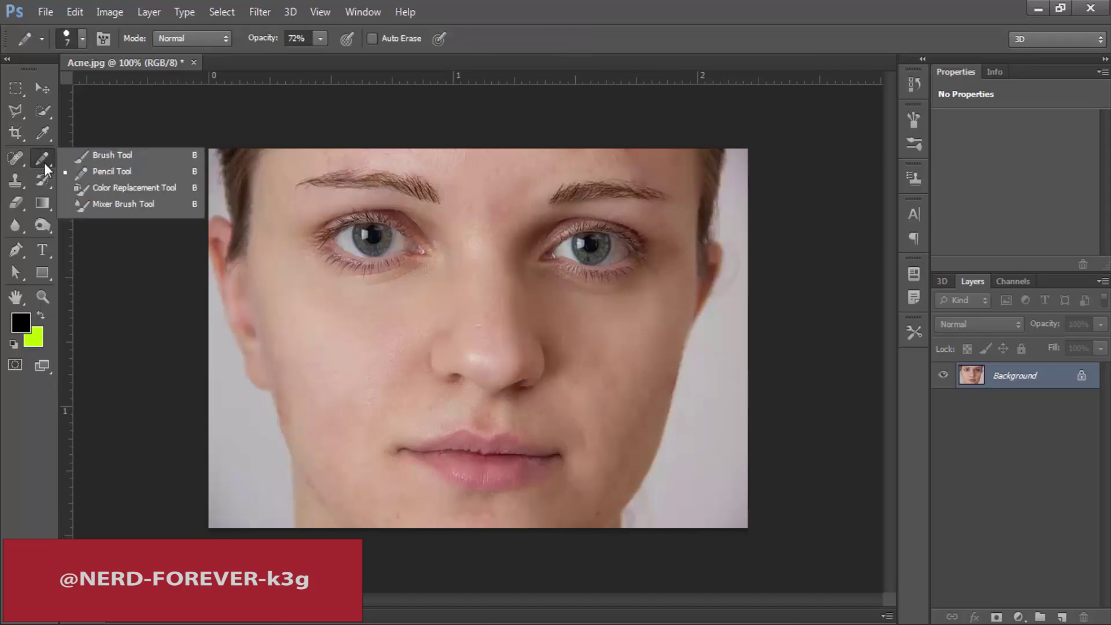
{"action": "left_click", "coordinate": [118, 155]}
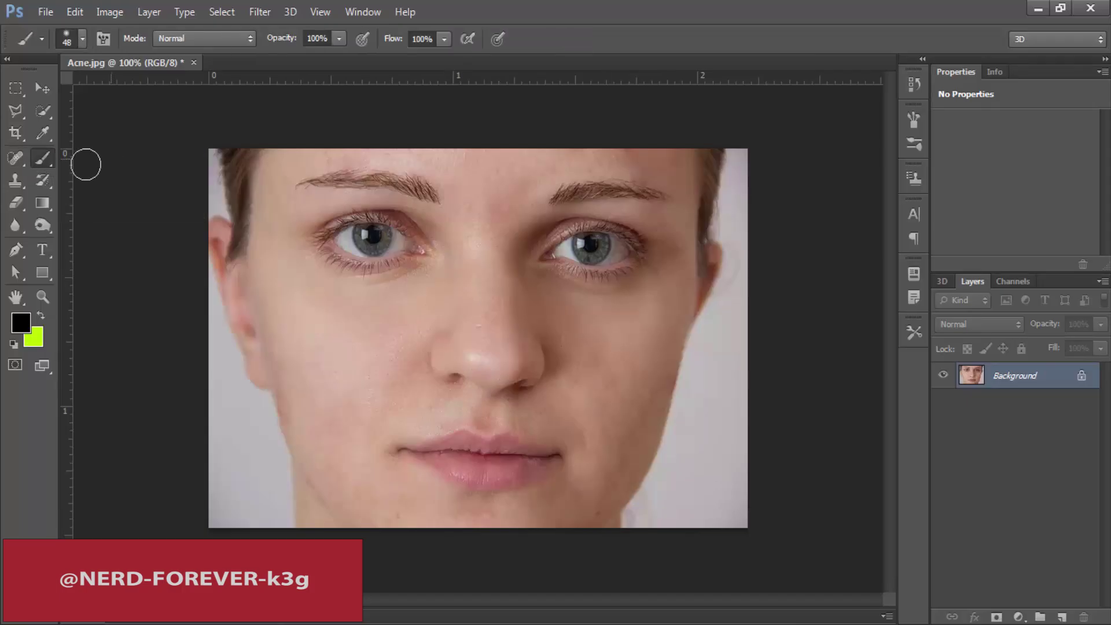
{"action": "left_click", "coordinate": [42, 158]}
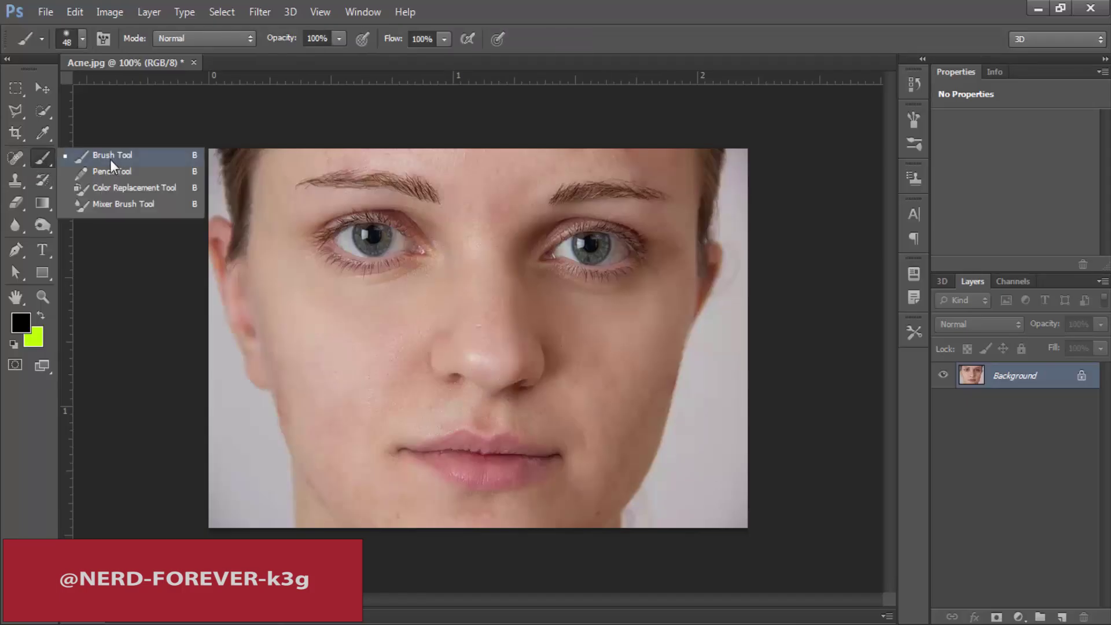
{"action": "left_click", "coordinate": [17, 159]}
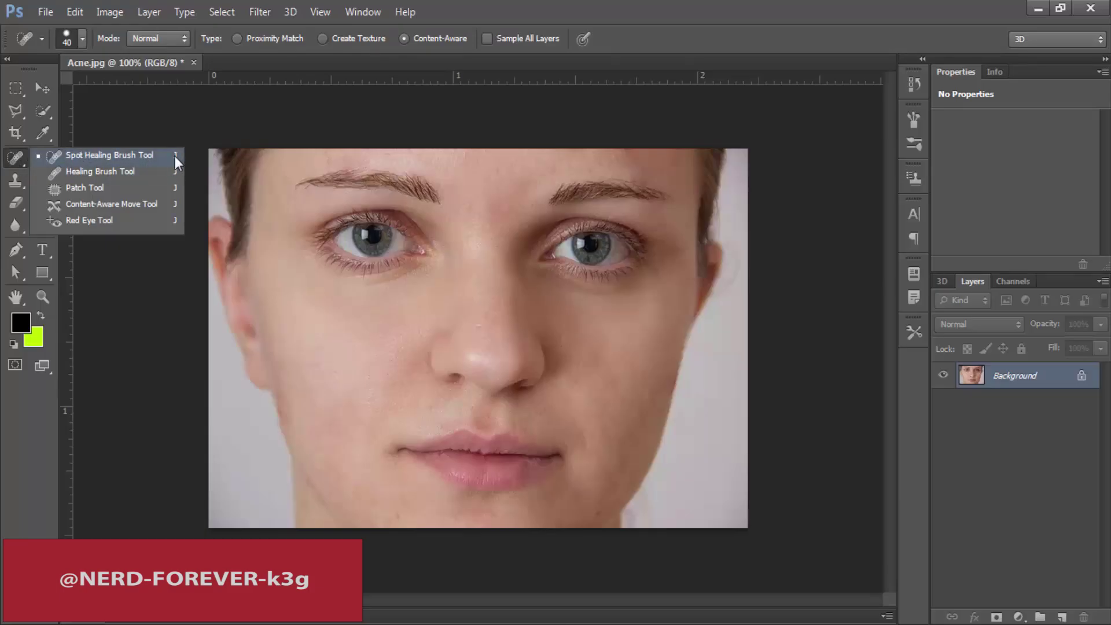
{"action": "left_click", "coordinate": [42, 159]}
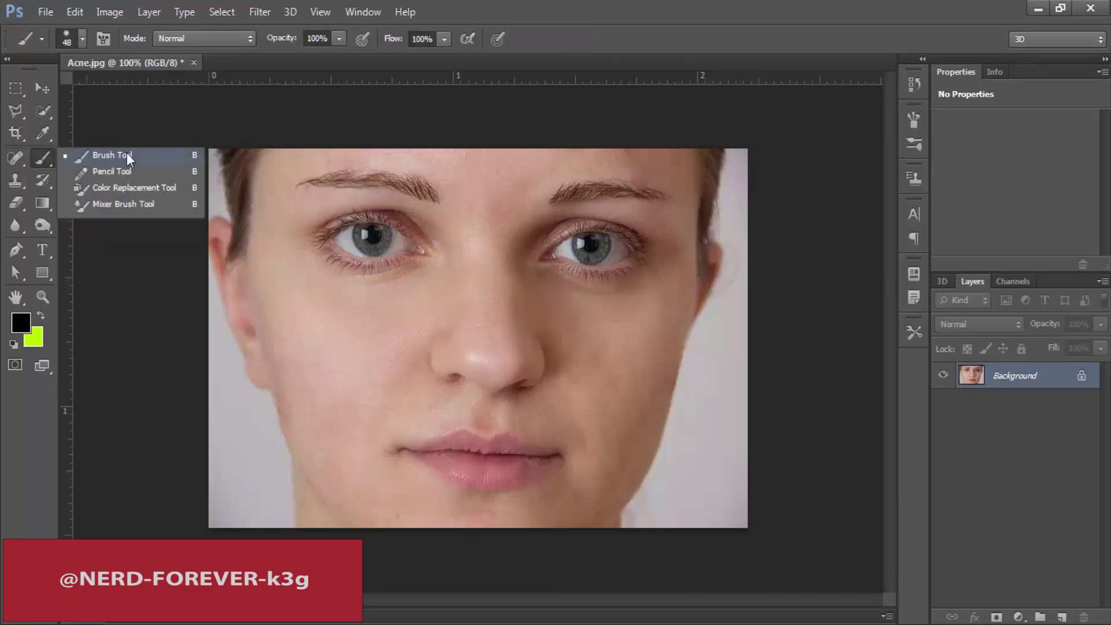
{"action": "left_click", "coordinate": [16, 157]}
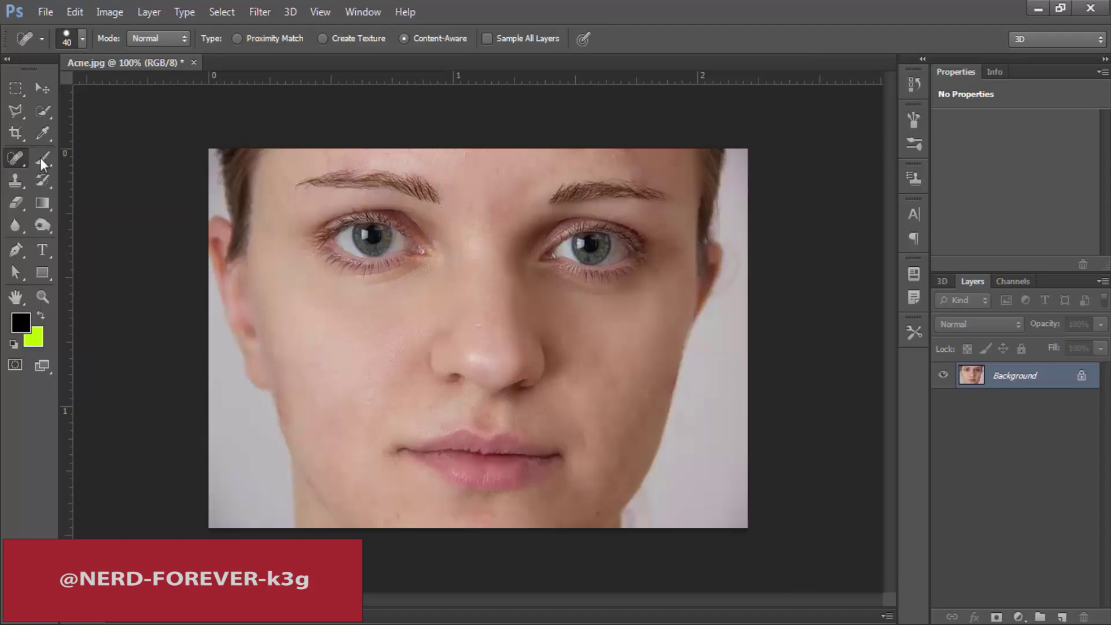
- Switch to the Brush Tool and add a new empty layer above the Background
{"action": "left_click", "coordinate": [41, 157]}
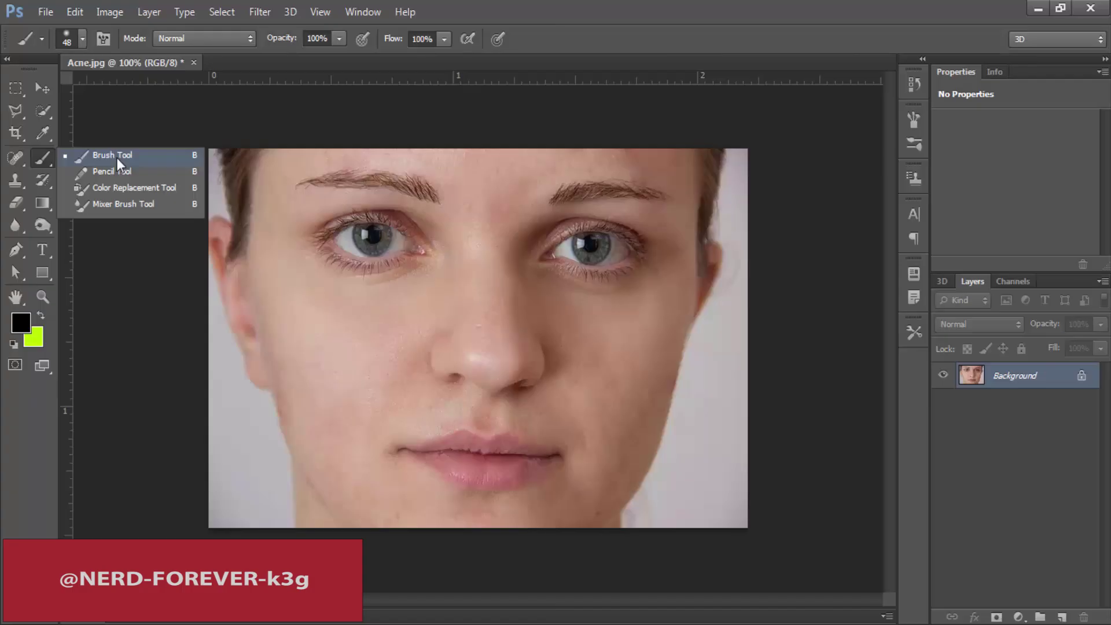
{"action": "left_click", "coordinate": [117, 158]}
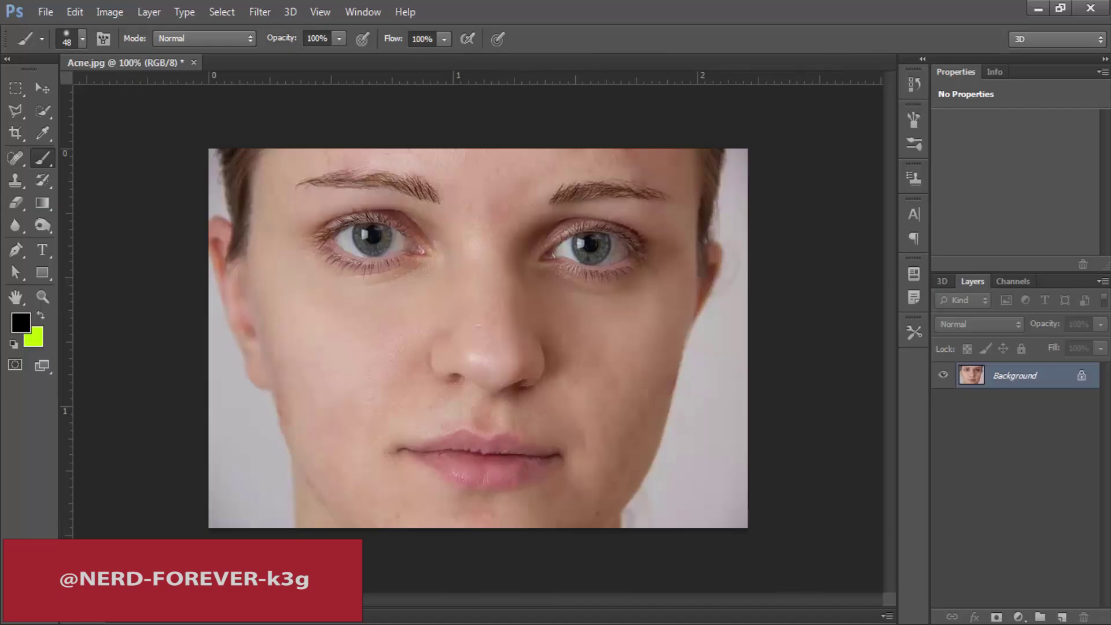
{"action": "left_click", "coordinate": [1062, 617]}
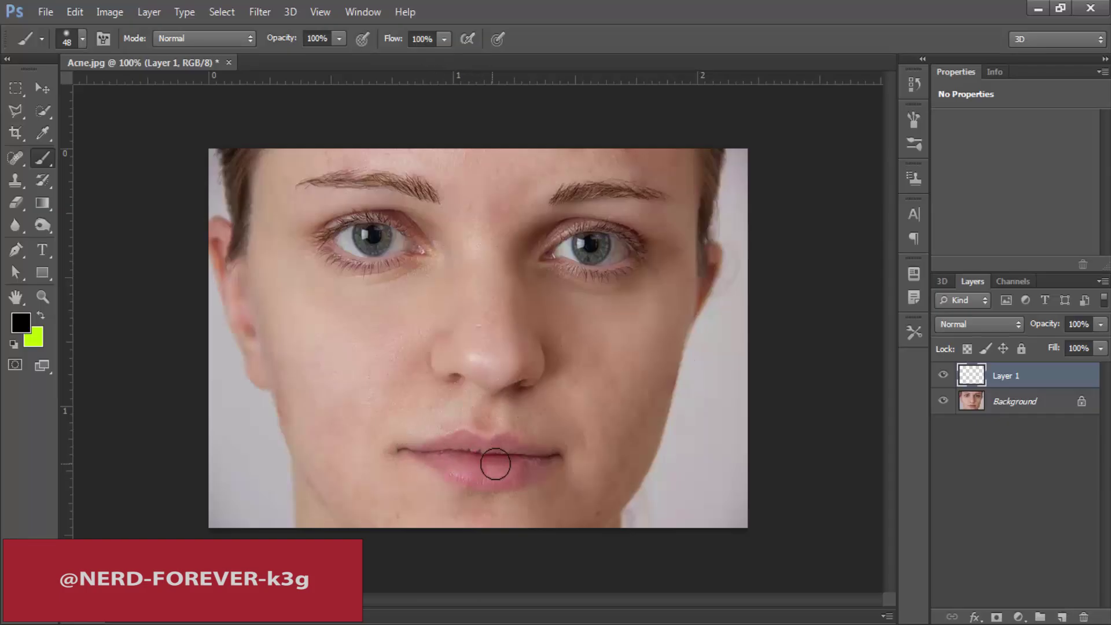
- Set the foreground color to bright red
{"action": "left_click", "coordinate": [21, 324]}
{"action": "type", "text": "255"}
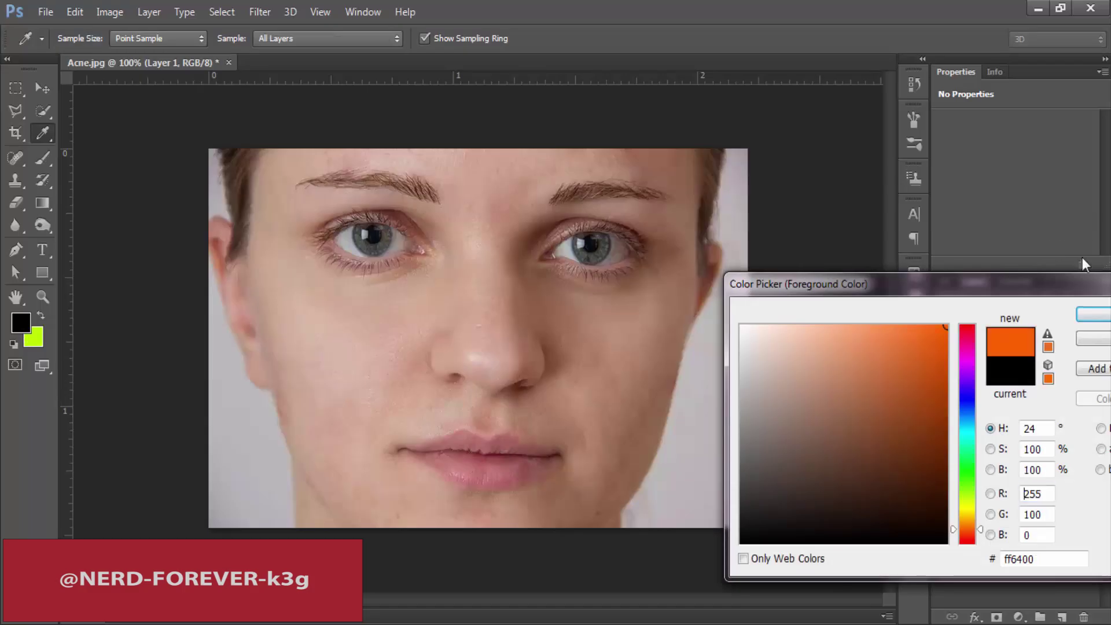
{"action": "left_click", "coordinate": [1093, 314]}
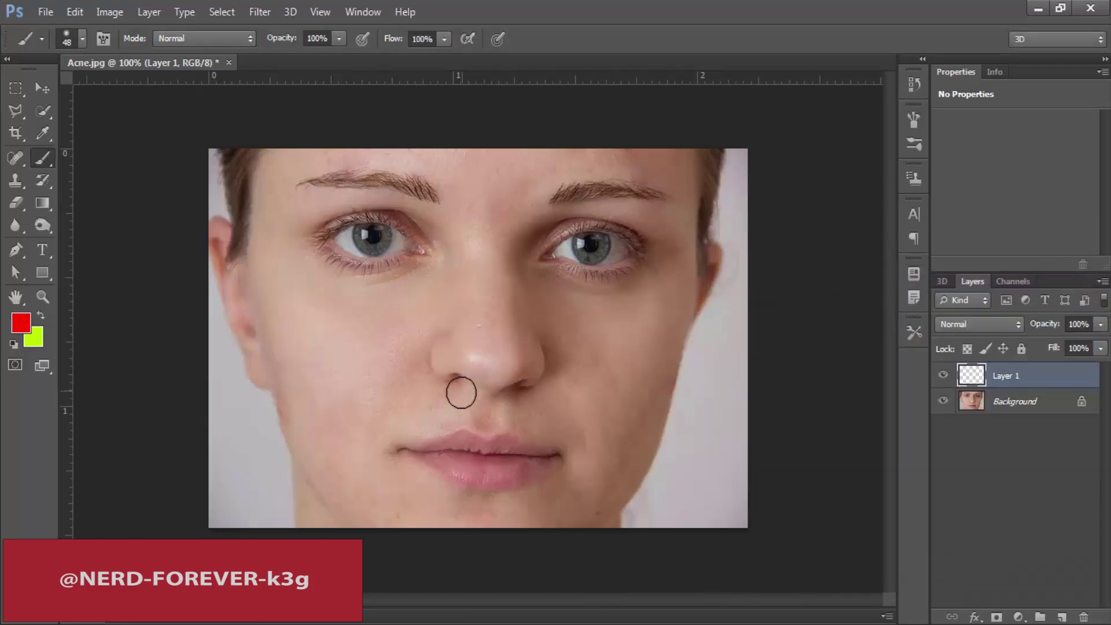
- Paint the lips solid red on Layer 1, reducing the brush to 12 px for the mouth corners
{"action": "left_click", "coordinate": [459, 449]}
{"action": "mouse_move", "coordinate": [462, 447]}
{"action": "left_mouse_down"}
{"action": "mouse_move", "coordinate": [518, 458]}
{"action": "mouse_move", "coordinate": [560, 438]}
{"action": "mouse_move", "coordinate": [494, 476]}
{"action": "mouse_move", "coordinate": [535, 465]}
{"action": "mouse_move", "coordinate": [523, 457]}
{"action": "mouse_move", "coordinate": [556, 459]}
{"action": "mouse_move", "coordinate": [505, 478]}
{"action": "mouse_move", "coordinate": [417, 454]}
{"action": "mouse_move", "coordinate": [436, 439]}
{"action": "mouse_move", "coordinate": [402, 449]}
{"action": "mouse_move", "coordinate": [431, 448]}
{"action": "left_mouse_up"}
{"action": "right_click", "coordinate": [523, 456]}
{"action": "left_click", "coordinate": [561, 438]}
{"action": "right_click", "coordinate": [406, 450]}
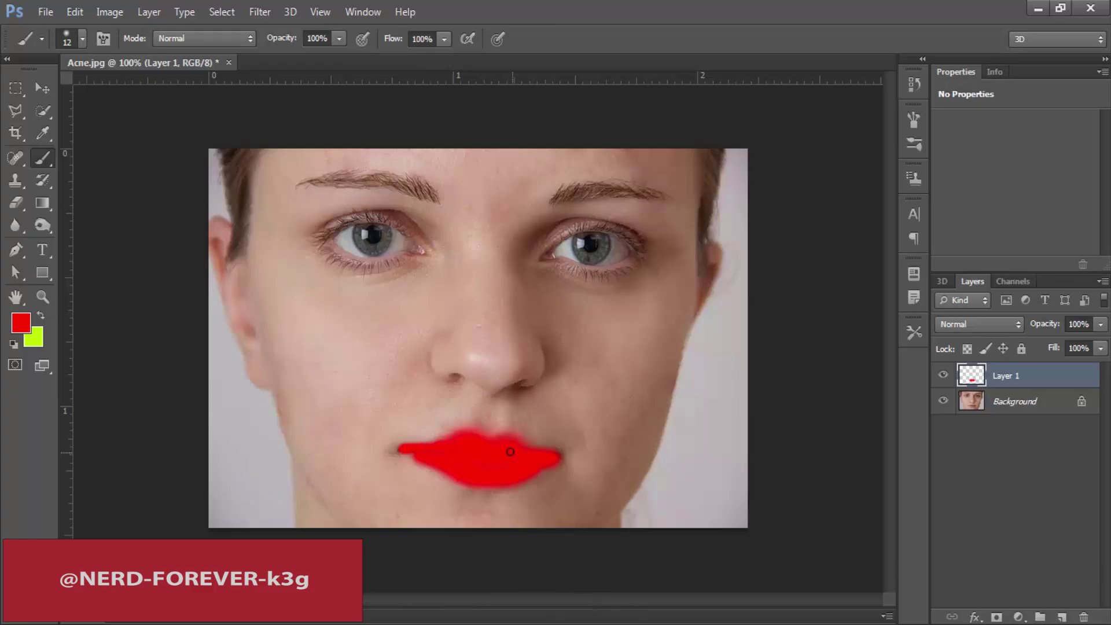
{"action": "left_click", "coordinate": [397, 450]}
- Lower the opacity of the red lip layer to about 25%, keeping its blend mode Normal
{"action": "left_click", "coordinate": [978, 324]}
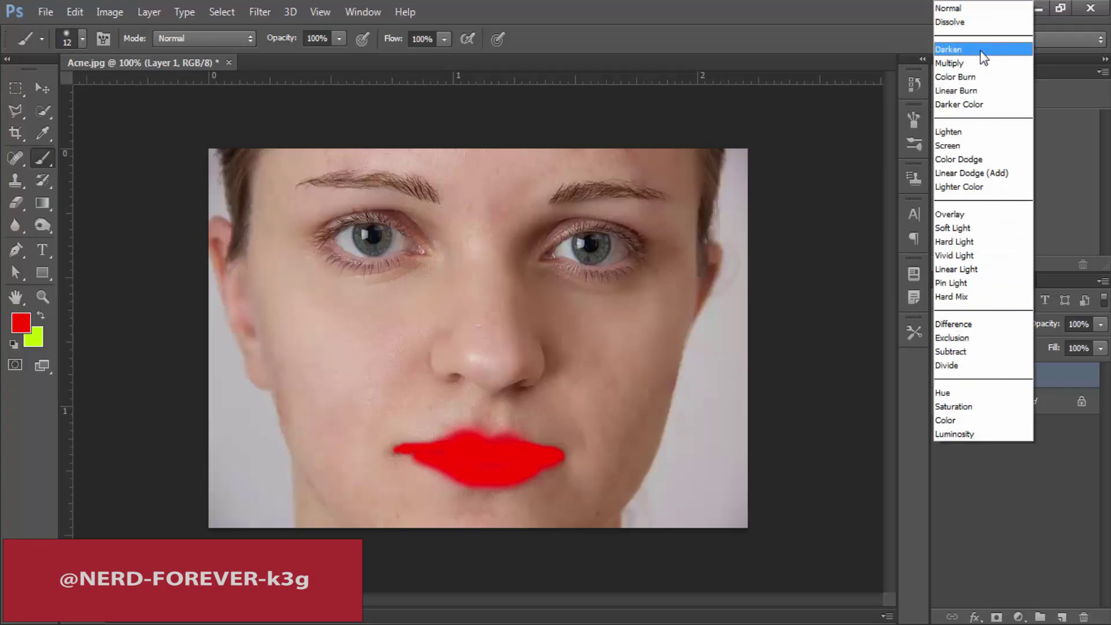
{"action": "left_click", "coordinate": [1087, 441]}
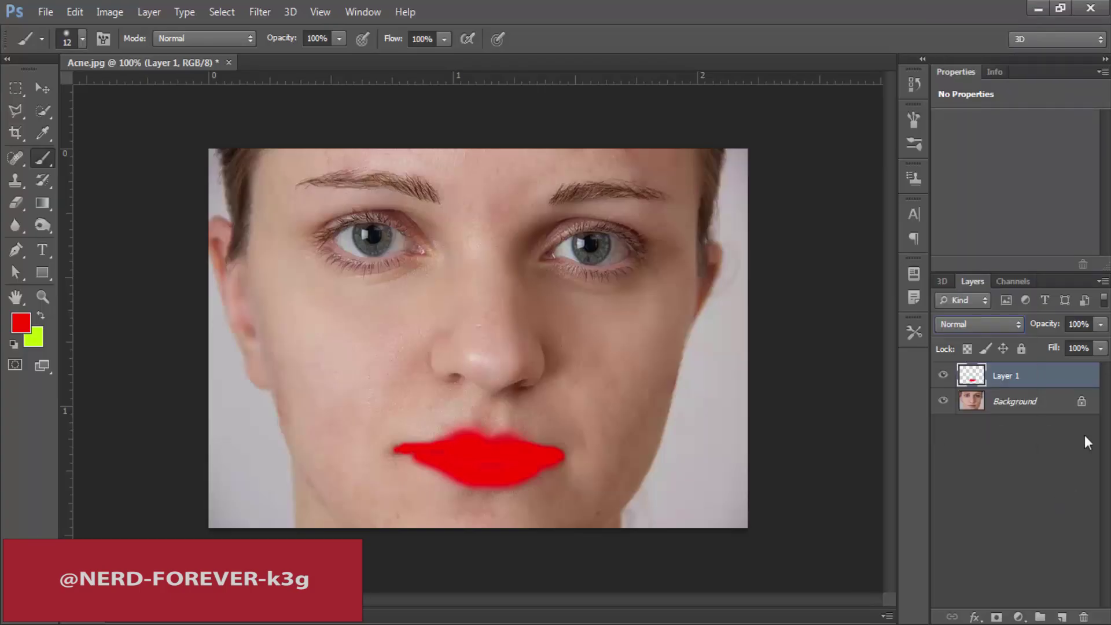
{"action": "left_click", "coordinate": [1102, 325]}
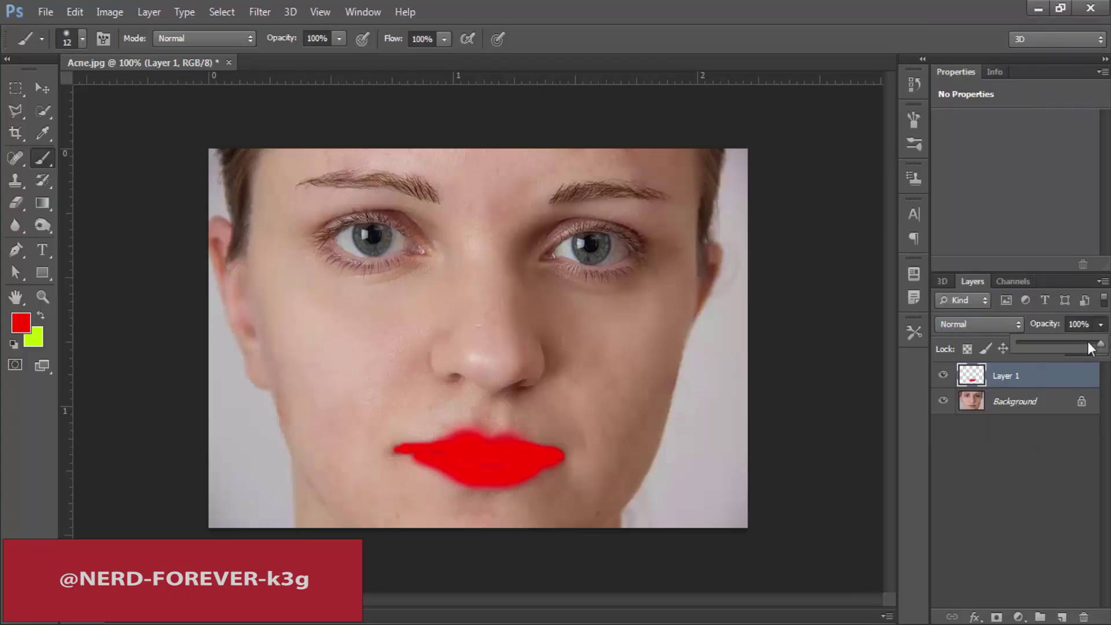
{"action": "left_click_drag", "start_coordinate": [1083, 344], "coordinate": [1036, 354]}
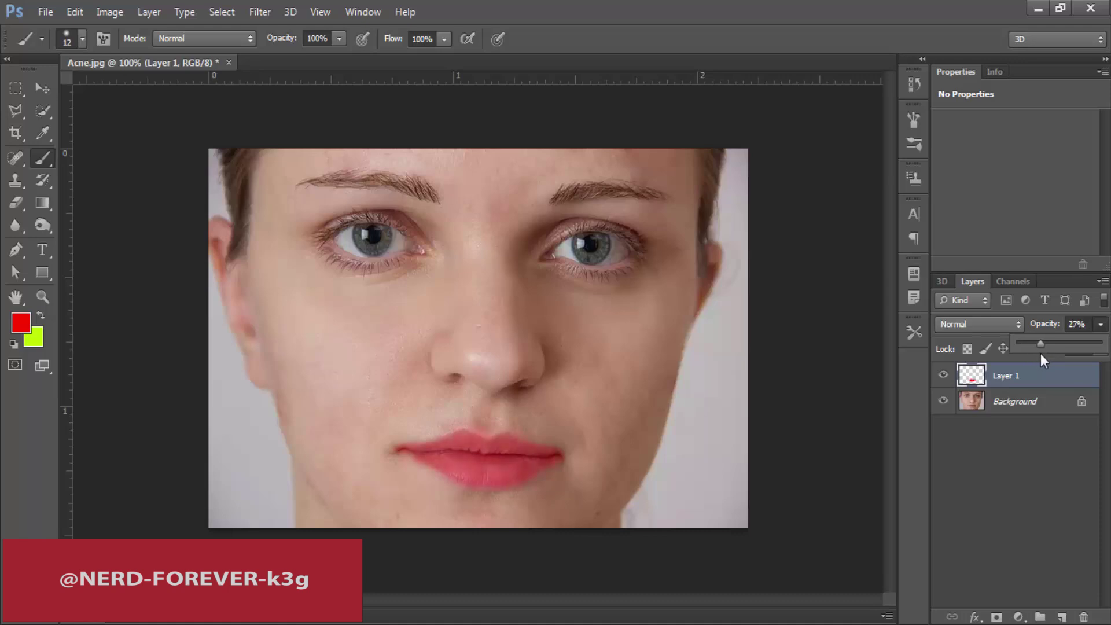
{"action": "left_click", "coordinate": [995, 471]}
{"action": "left_click", "coordinate": [985, 457]}
{"action": "left_click", "coordinate": [1004, 376]}
{"action": "left_click", "coordinate": [984, 467]}
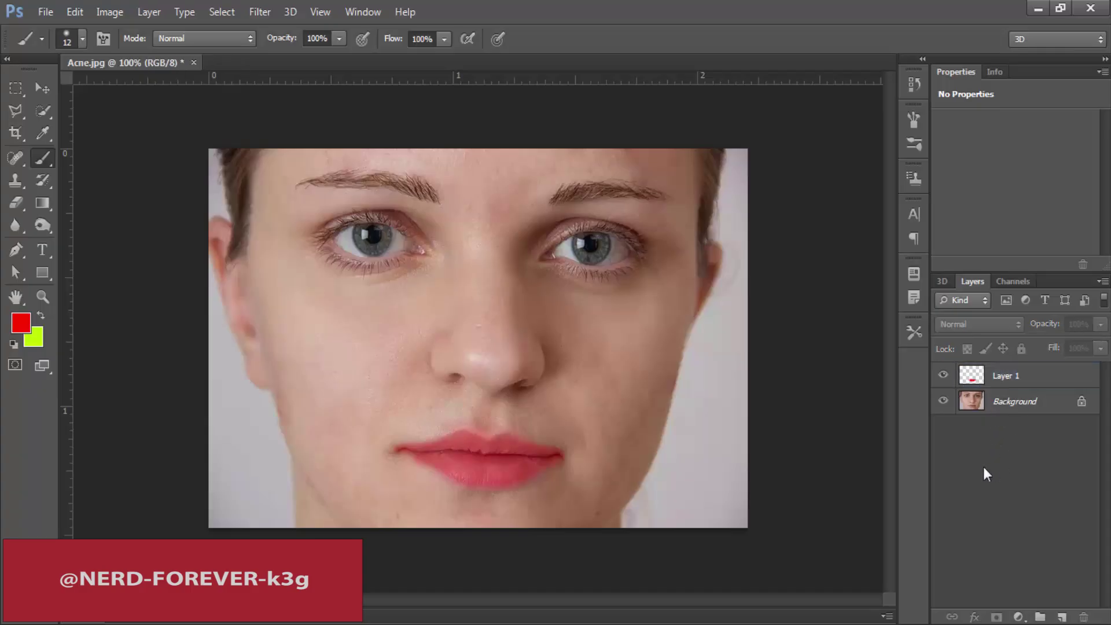
- Toggle the visibility of Layer 1 off and on twice to compare the lips with and without the color
{"action": "left_click", "coordinate": [944, 376]}
{"action": "left_click", "coordinate": [943, 378]}
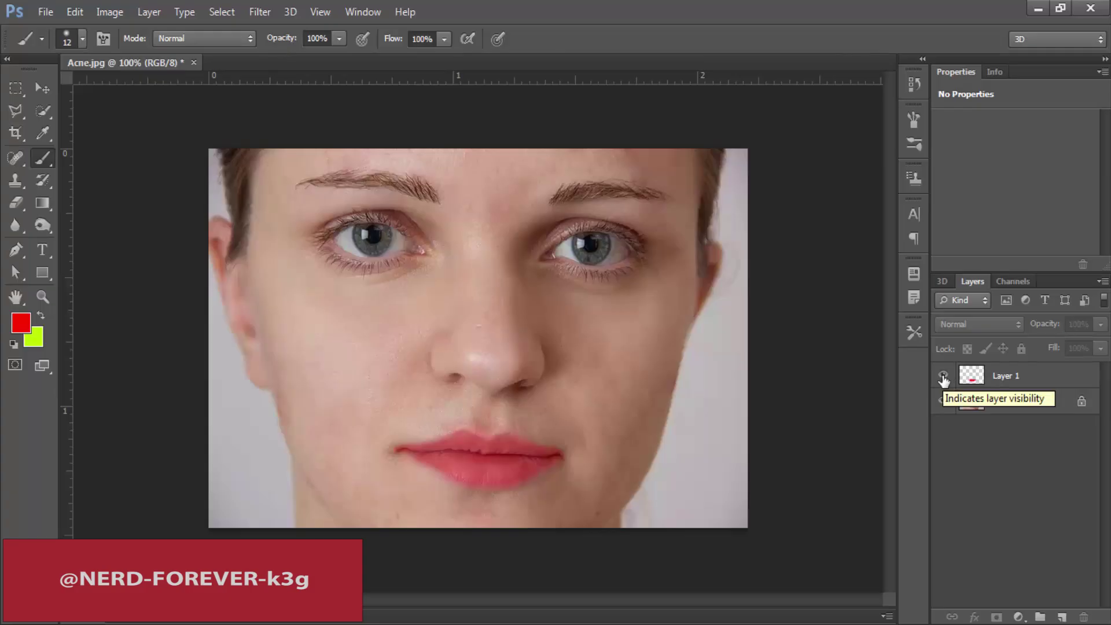
{"action": "left_click", "coordinate": [943, 377]}
{"action": "left_click", "coordinate": [943, 378]}
- Restore Layer 1's opacity to 100% and set its blend mode to Multiply
{"action": "left_click", "coordinate": [995, 382]}
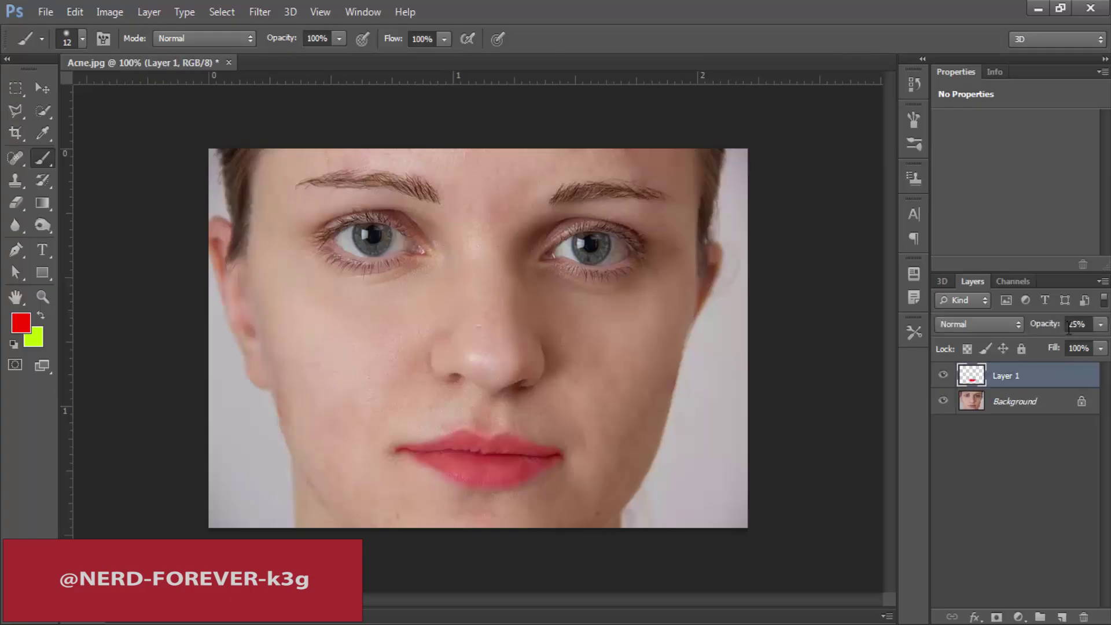
{"action": "left_click_drag", "start_coordinate": [1046, 328], "coordinate": [1107, 328]}
{"action": "left_click", "coordinate": [980, 325]}
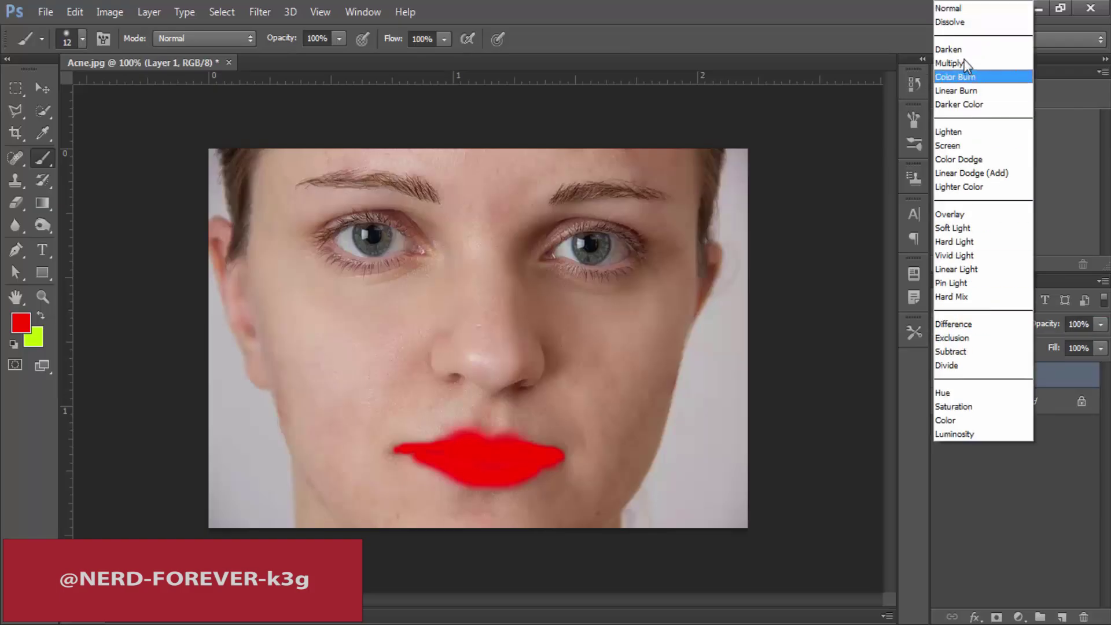
{"action": "left_click", "coordinate": [962, 63]}
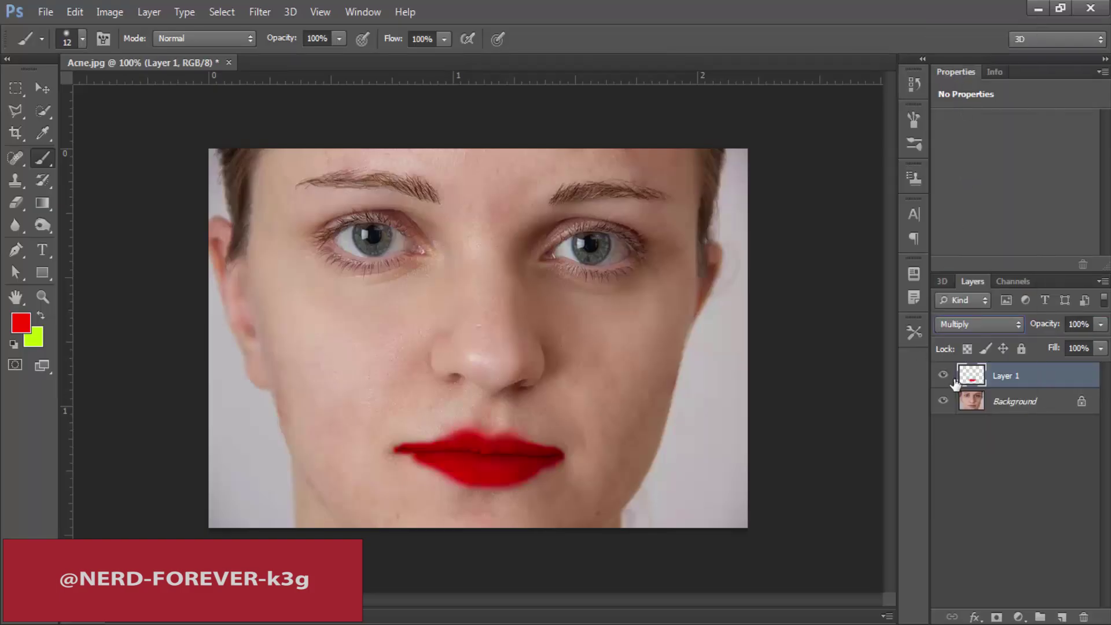
- Switch the red lip layer's blend mode from Multiply back to Normal to compare the two looks
{"action": "left_click", "coordinate": [974, 321]}
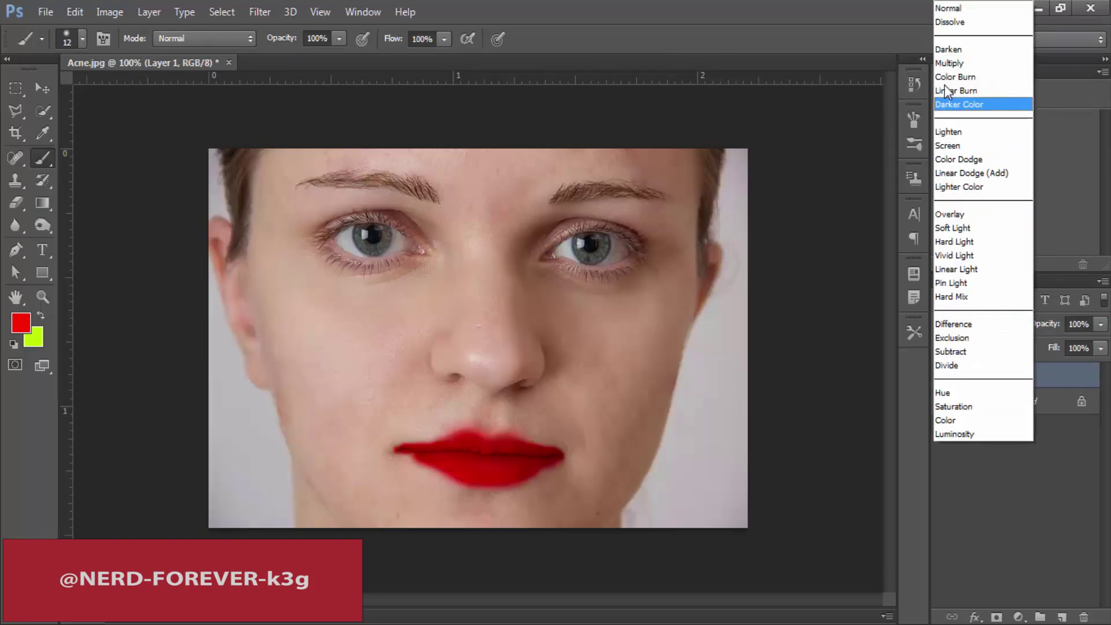
{"action": "left_click", "coordinate": [948, 9]}
{"action": "left_click", "coordinate": [984, 321]}
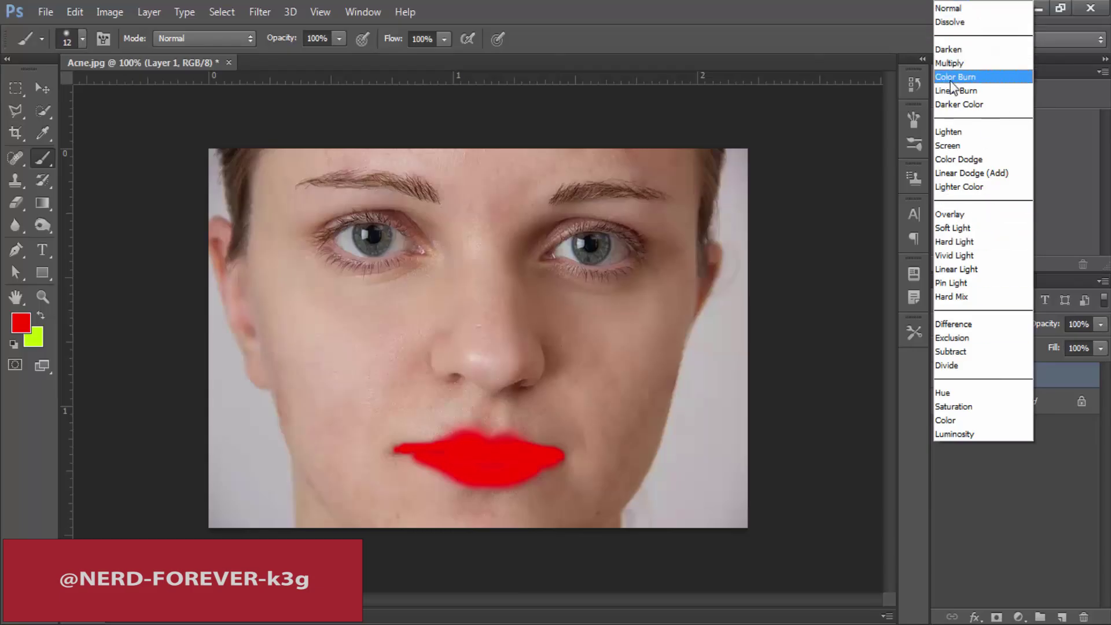
{"action": "left_click", "coordinate": [964, 12]}
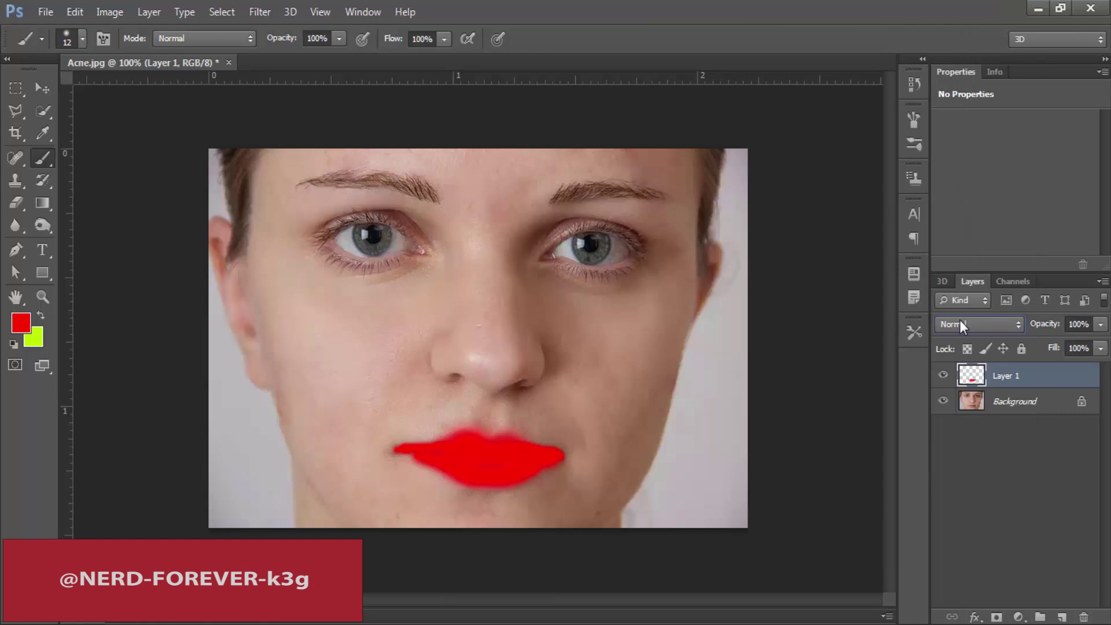
- Cycle through Layer 1's blend modes from Normal to Luminosity and back to Overlay to compare their effects on the lips
{"action": "scroll", "coordinate": [960, 320], "scroll_direction": "down", "scroll_amount": 1}
{"action": "scroll", "coordinate": [960, 321], "scroll_direction": "down", "scroll_amount": 1}
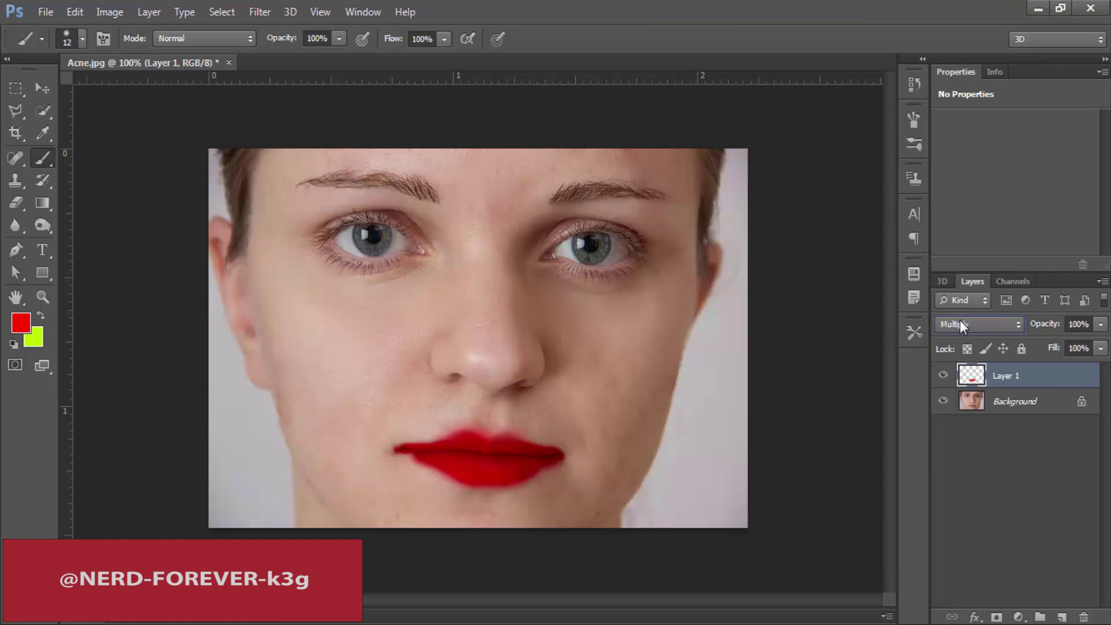
{"action": "scroll", "coordinate": [960, 321], "scroll_direction": "down", "scroll_amount": 3}
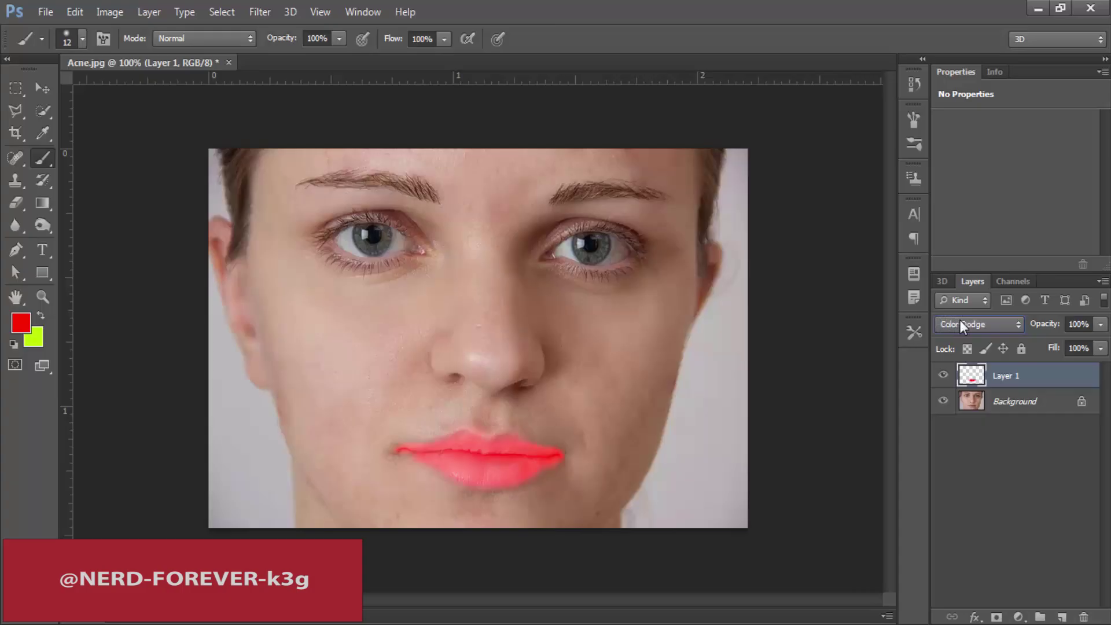
{"action": "scroll", "coordinate": [961, 320], "scroll_direction": "down", "scroll_amount": 3}
{"action": "scroll", "coordinate": [961, 324], "scroll_direction": "down", "scroll_amount": 4}
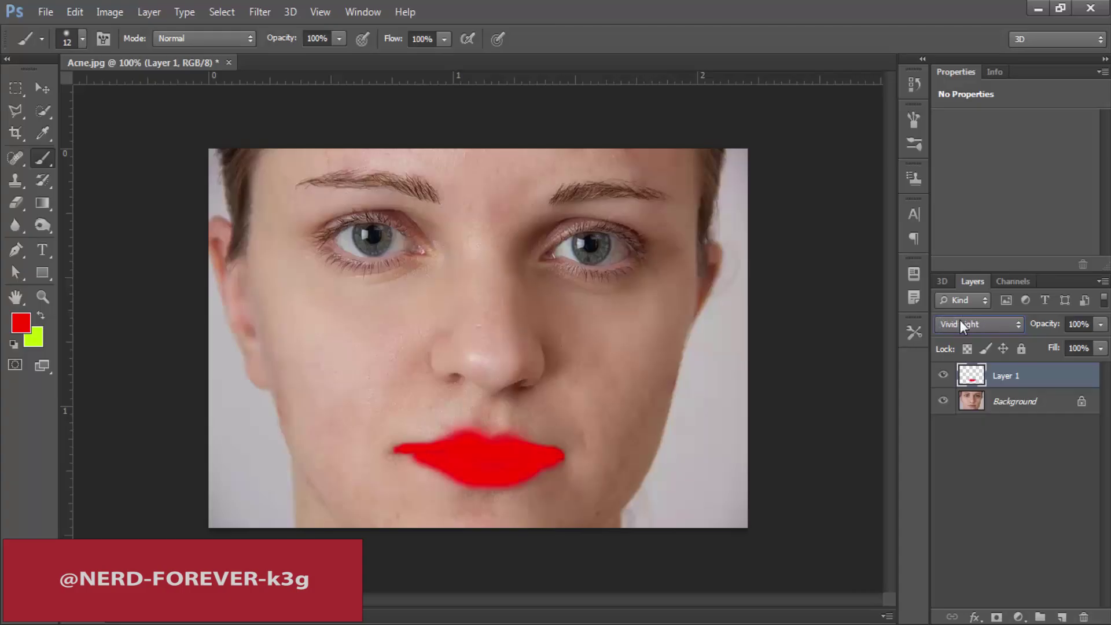
{"action": "scroll", "coordinate": [960, 321], "scroll_direction": "down", "scroll_amount": 6}
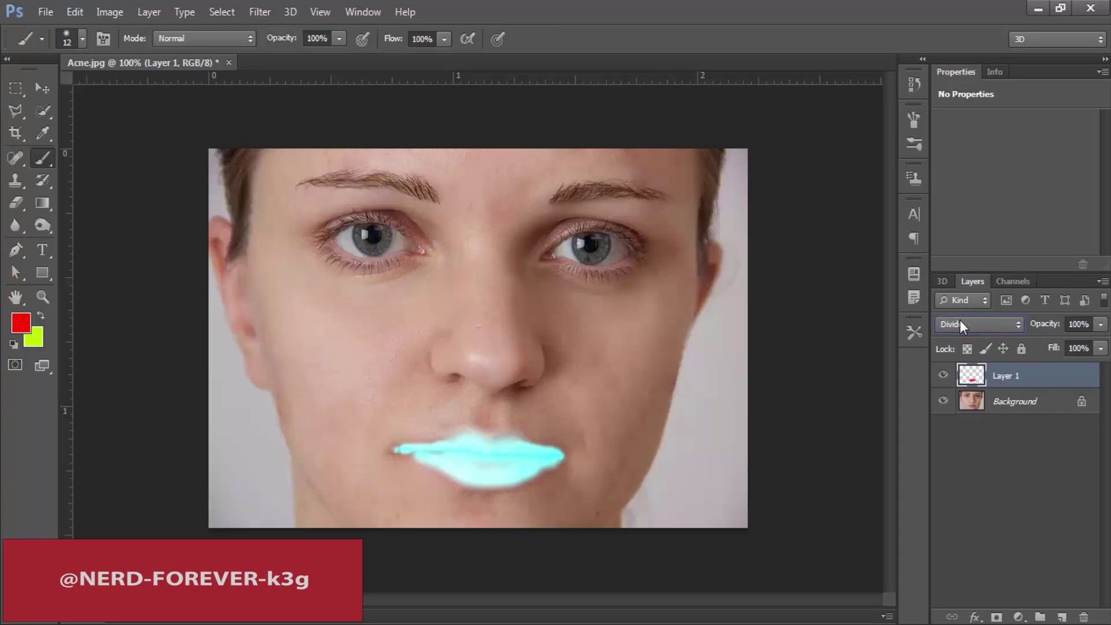
{"action": "scroll", "coordinate": [960, 321], "scroll_direction": "down", "scroll_amount": 4}
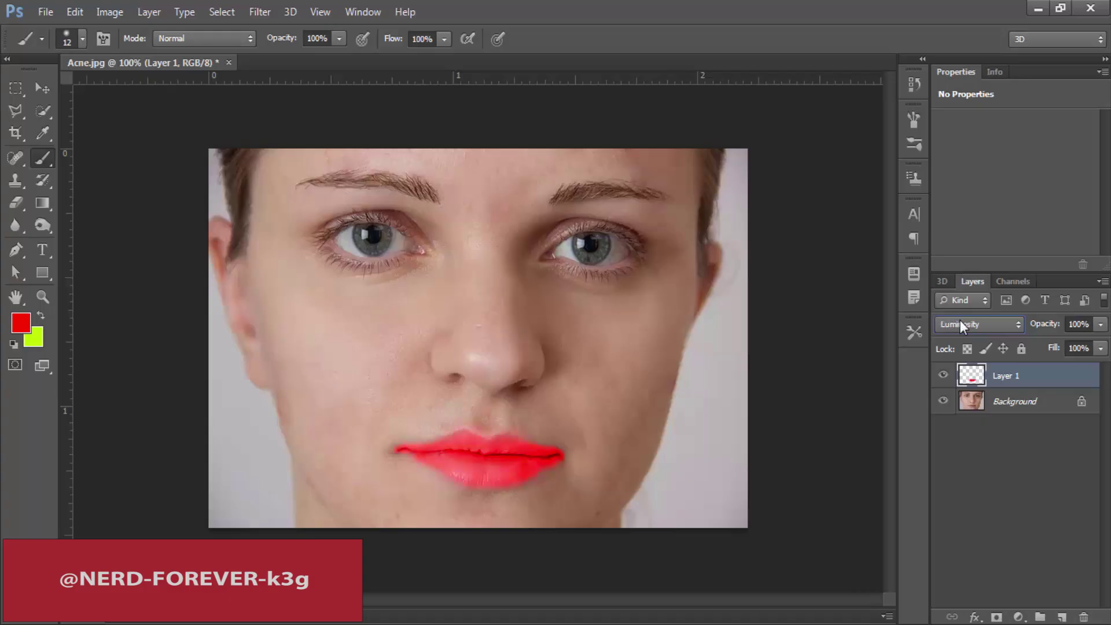
{"action": "scroll", "coordinate": [960, 320], "scroll_direction": "up", "scroll_amount": 10}
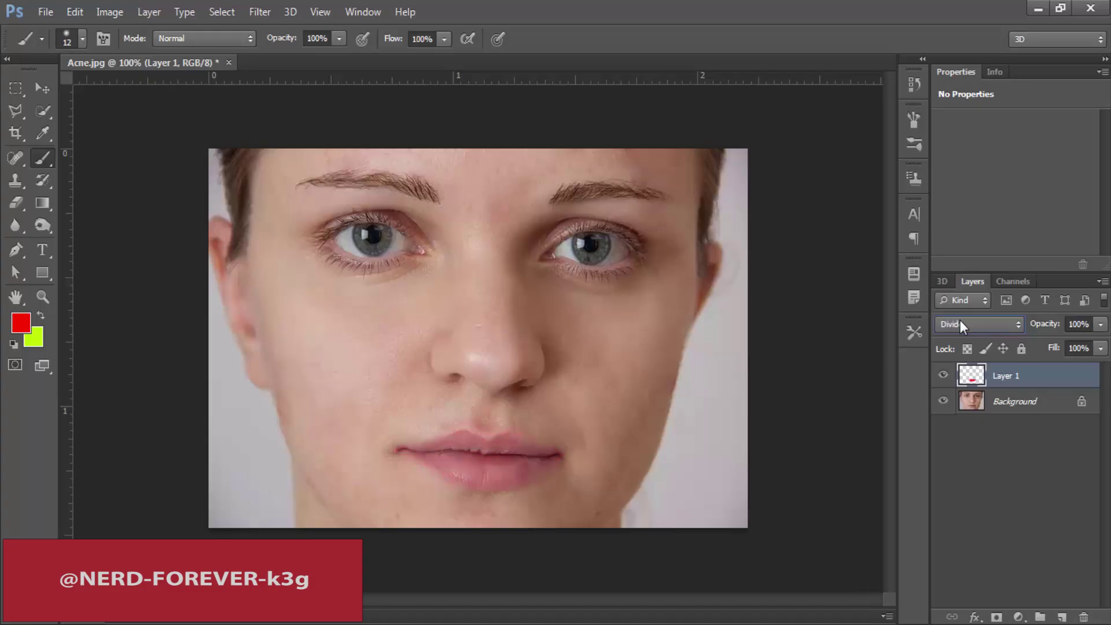
{"action": "scroll", "coordinate": [961, 320], "scroll_direction": "up", "scroll_amount": 4}
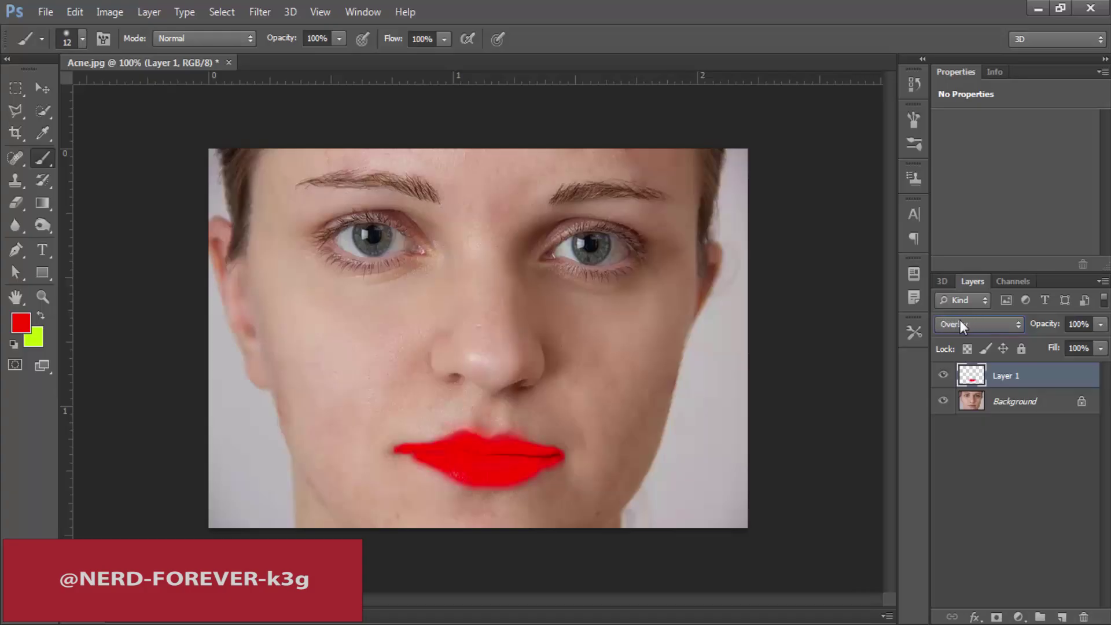
- Set Layer 1 to Multiply at 43% opacity and toggle its visibility to compare the lips with and without color
{"action": "left_click", "coordinate": [955, 325]}
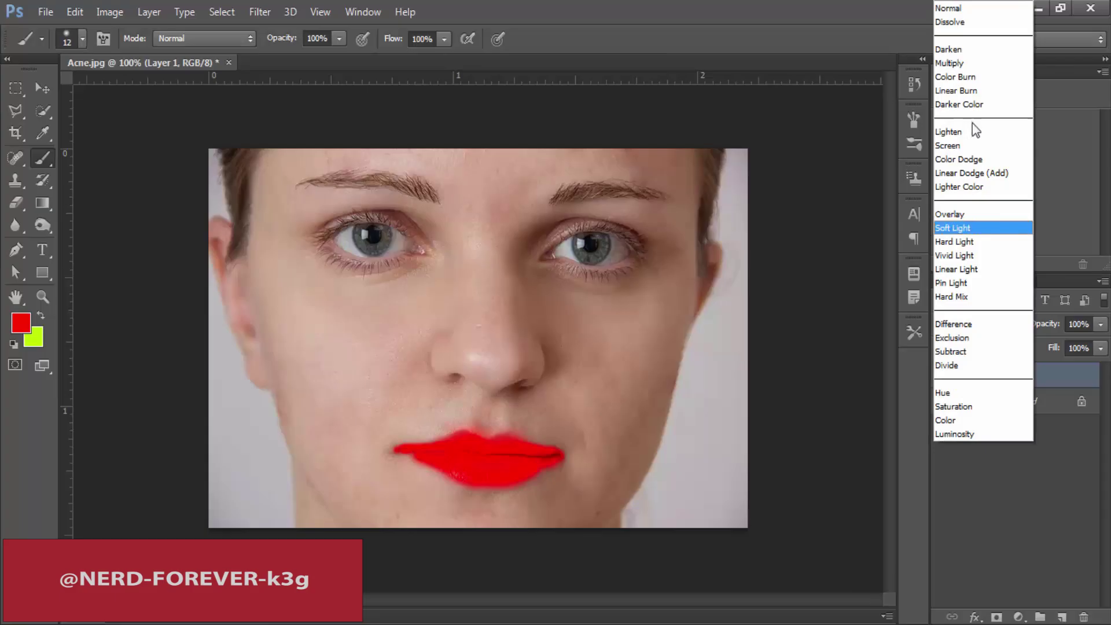
{"action": "left_click", "coordinate": [961, 62]}
{"action": "left_click_drag", "start_coordinate": [1049, 323], "coordinate": [1000, 335]}
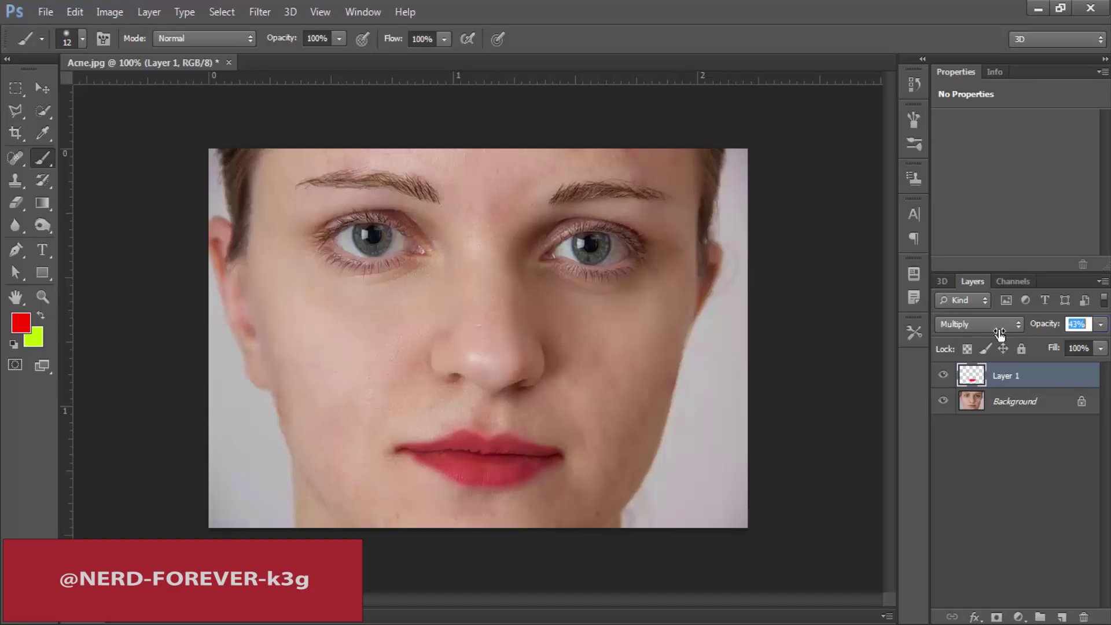
{"action": "left_click", "coordinate": [943, 375]}
{"action": "left_click", "coordinate": [943, 375]}
- Set Layer 1's blend mode to Normal and lower its opacity to 28%
{"action": "left_click", "coordinate": [984, 324]}
{"action": "left_click", "coordinate": [961, 9]}
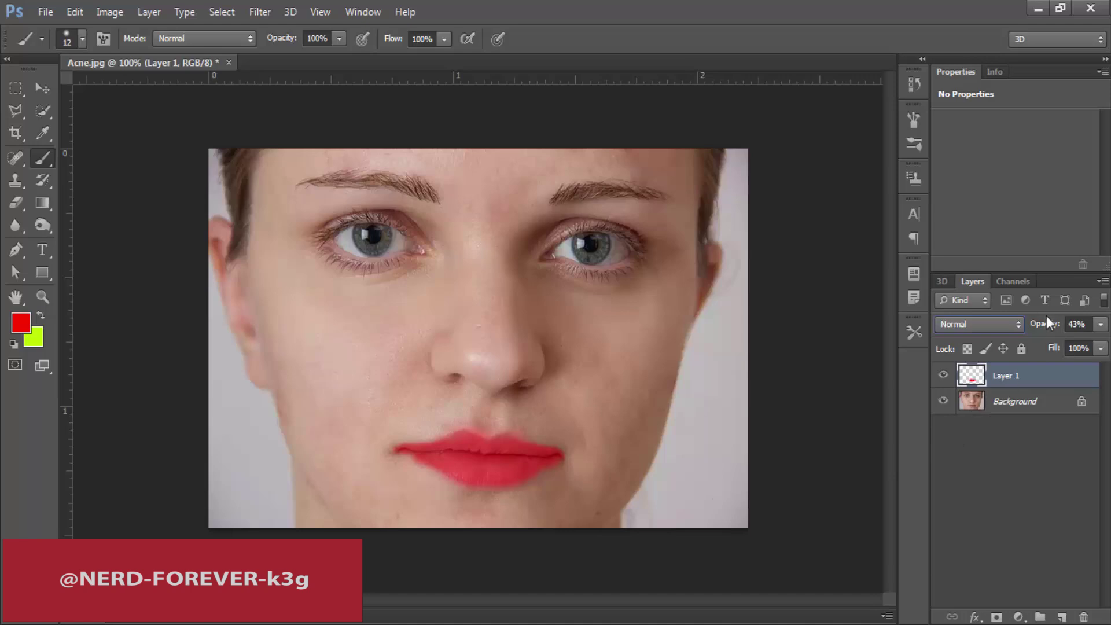
{"action": "left_click_drag", "start_coordinate": [1044, 325], "coordinate": [1035, 330]}
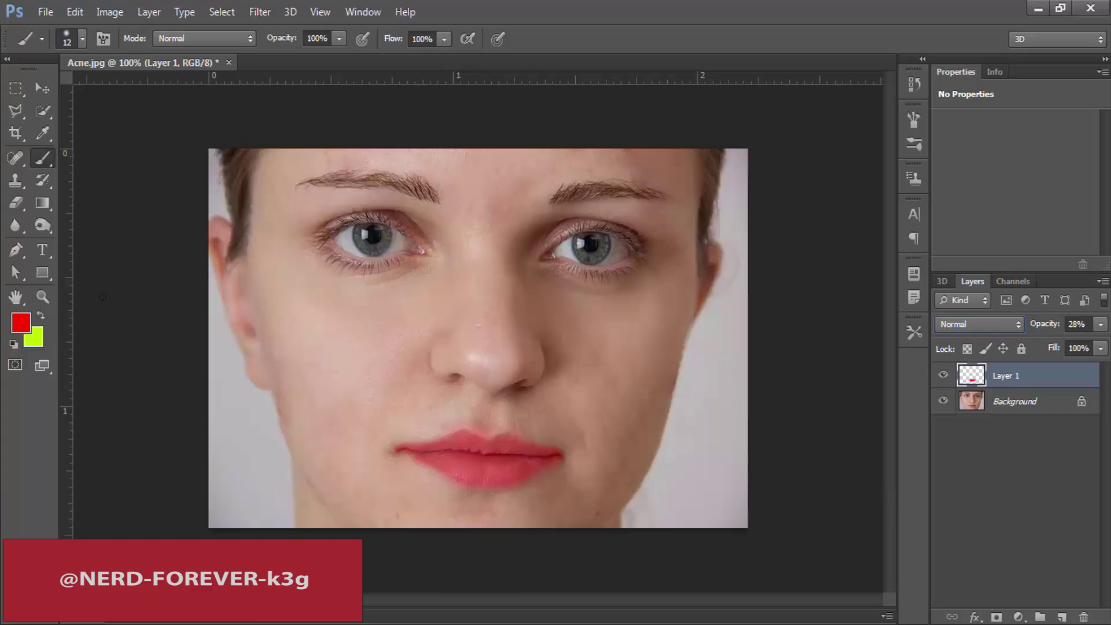
- Show the tools grouped with the Brush Tool and add a new empty layer above Layer 1
{"action": "right_click", "coordinate": [51, 151]}
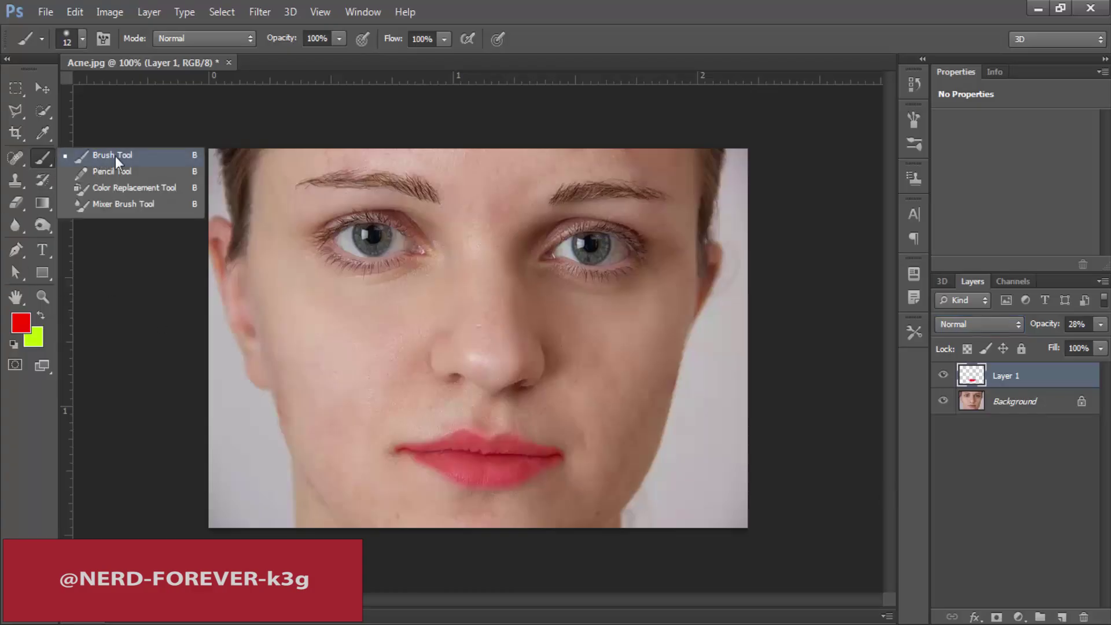
{"action": "left_click", "coordinate": [1034, 383]}
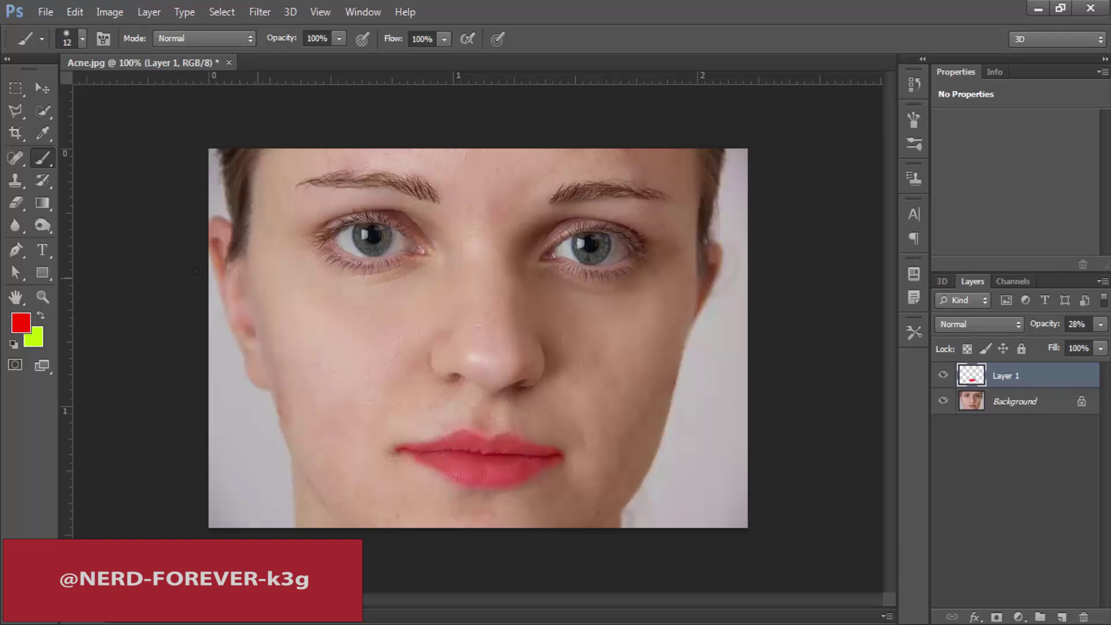
{"action": "right_click", "coordinate": [50, 154]}
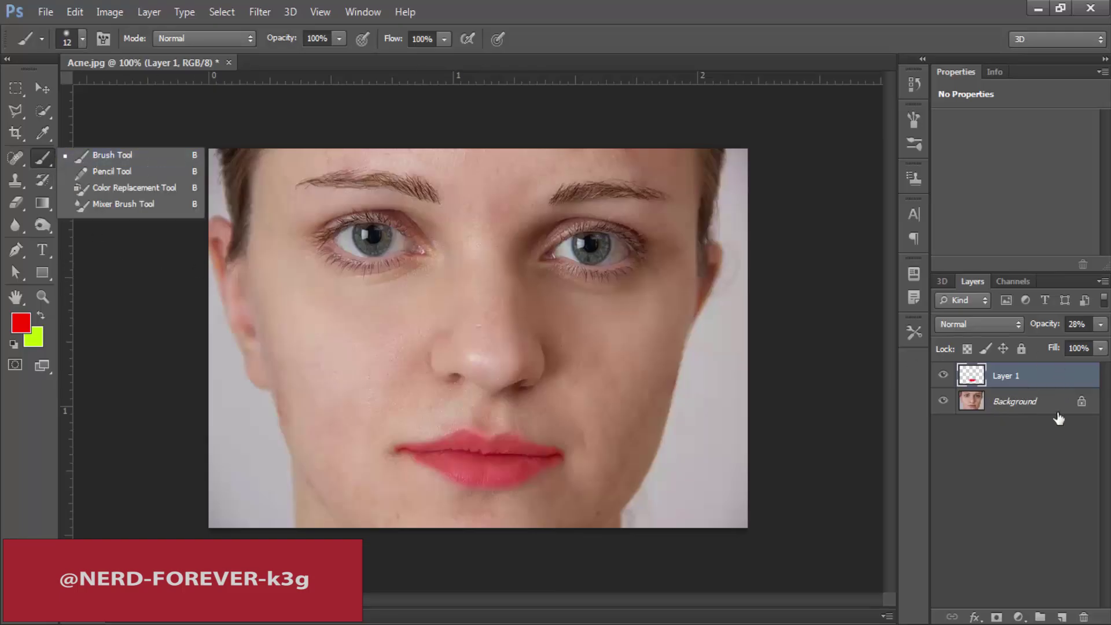
{"action": "left_click", "coordinate": [1062, 617]}
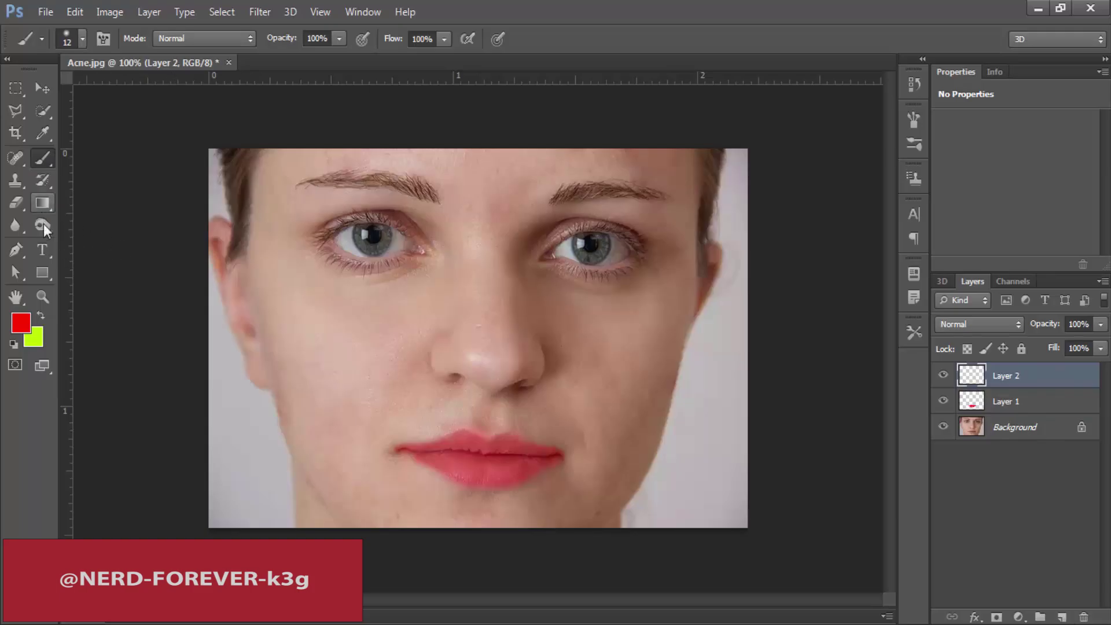
- Try larger sizes for the soft round brush, such as 298 px, and settle on 131 px
{"action": "right_click", "coordinate": [48, 153]}
{"action": "right_click", "coordinate": [503, 324]}
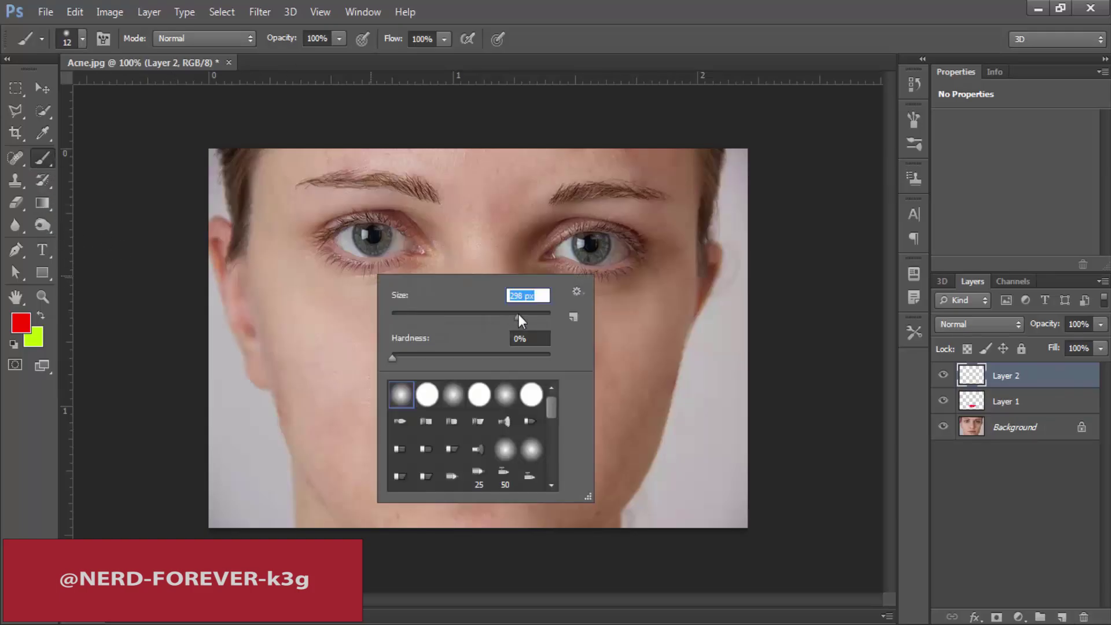
{"action": "left_click", "coordinate": [409, 246]}
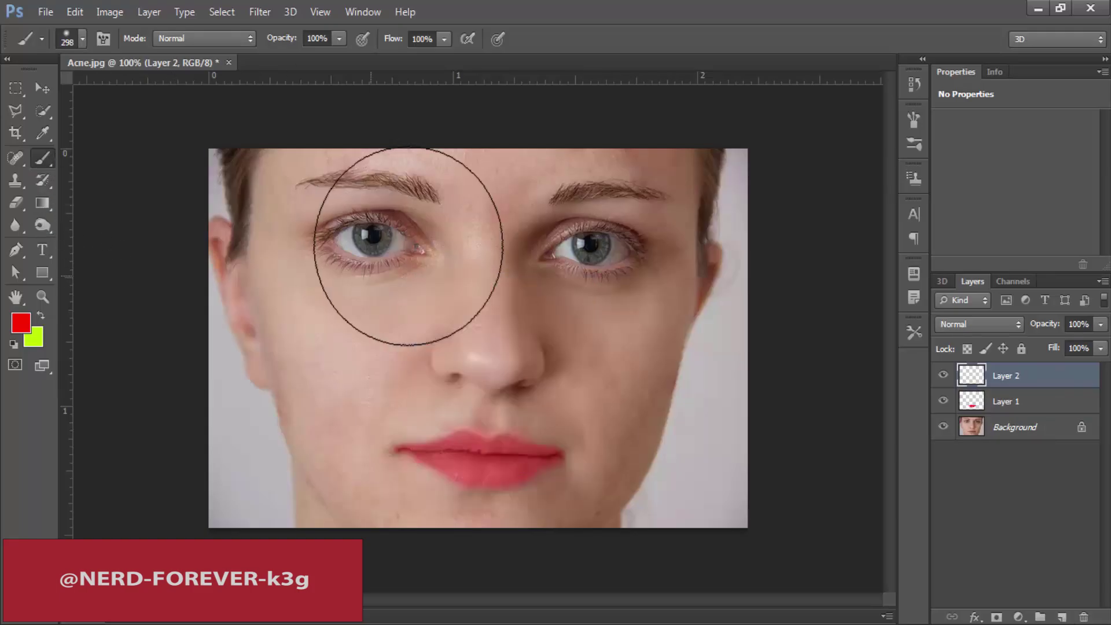
{"action": "right_click", "coordinate": [409, 246]}
{"action": "left_click", "coordinate": [293, 247]}
{"action": "right_click", "coordinate": [292, 247]}
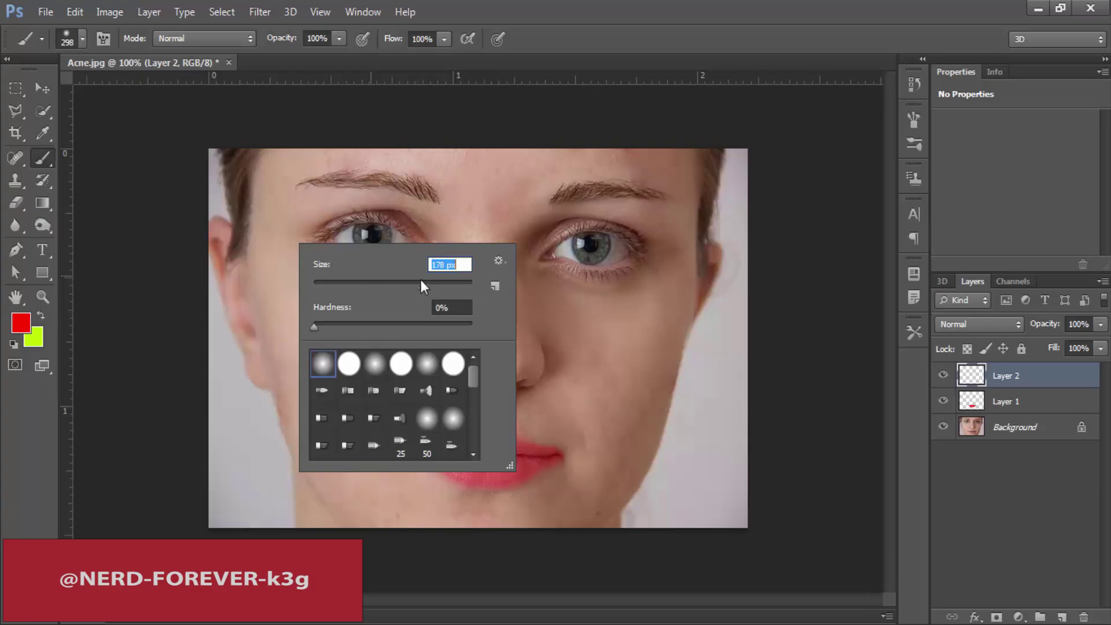
{"action": "left_click", "coordinate": [542, 255]}
{"action": "right_click", "coordinate": [543, 255]}
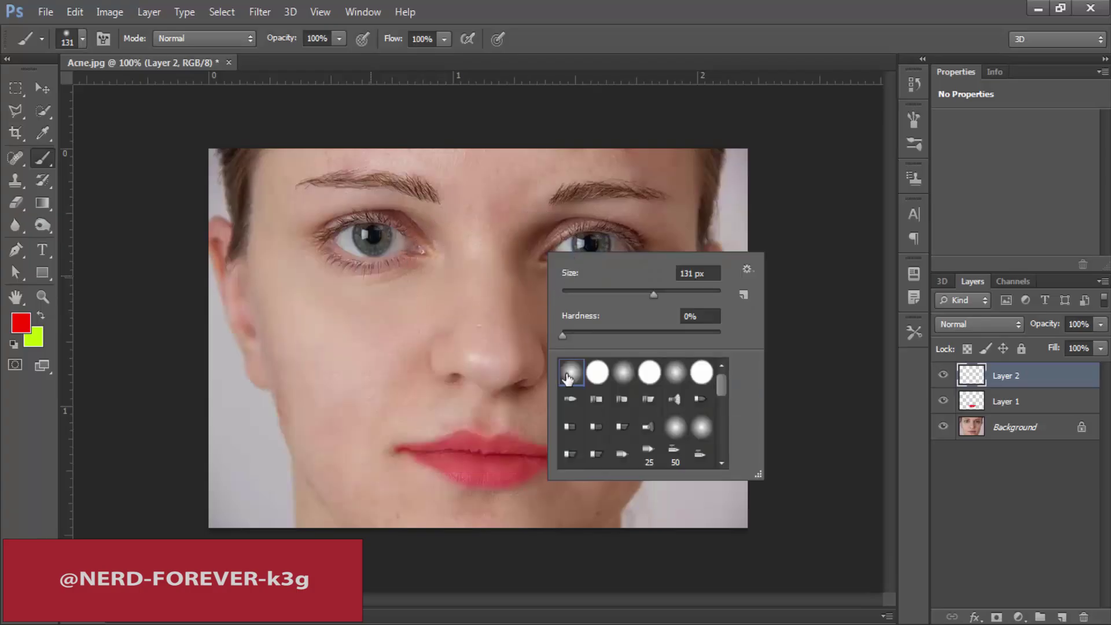
- Try a soft red dab on the cheek below the eye with the 0% hardness brush and undo it
{"action": "left_click", "coordinate": [365, 343]}
{"action": "left_click", "coordinate": [364, 343]}
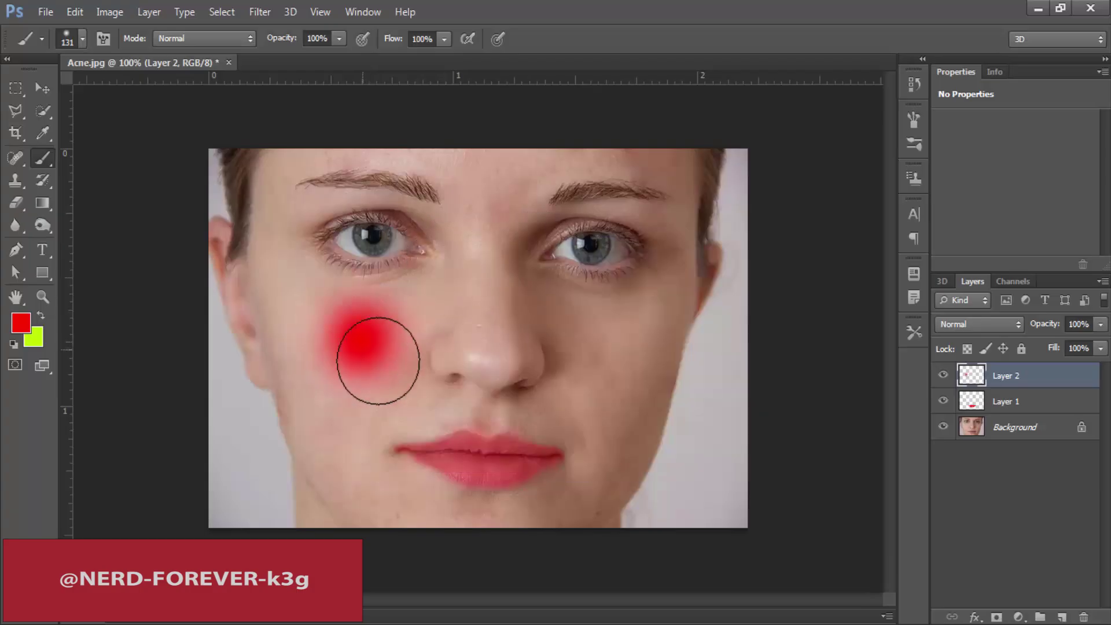
{"action": "mouse_move", "coordinate": [368, 345]}
{"action": "left_mouse_down"}
{"action": "mouse_move", "coordinate": [373, 319]}
{"action": "mouse_move", "coordinate": [337, 313]}
{"action": "mouse_move", "coordinate": [339, 375]}
{"action": "mouse_move", "coordinate": [391, 348]}
{"action": "left_mouse_up"}
{"action": "key", "text": "ctrl+z"}
- Choose the Hard Round brush at 131 px, stamp a red circle on the cheek, and undo it
{"action": "right_click", "coordinate": [375, 292]}
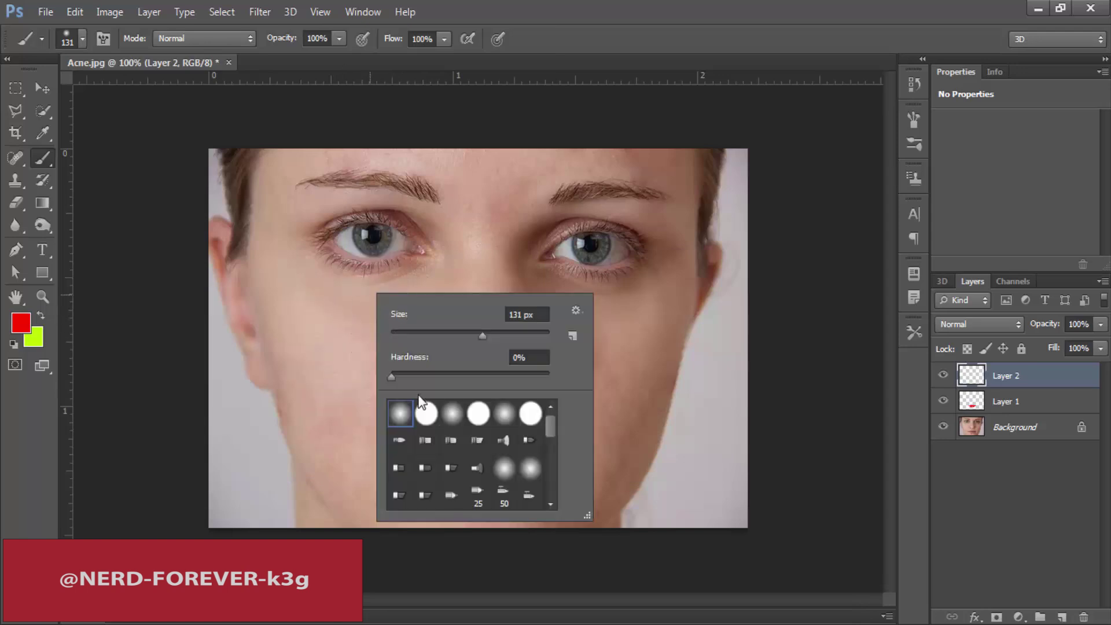
{"action": "left_click", "coordinate": [422, 406]}
{"action": "left_click", "coordinate": [330, 366]}
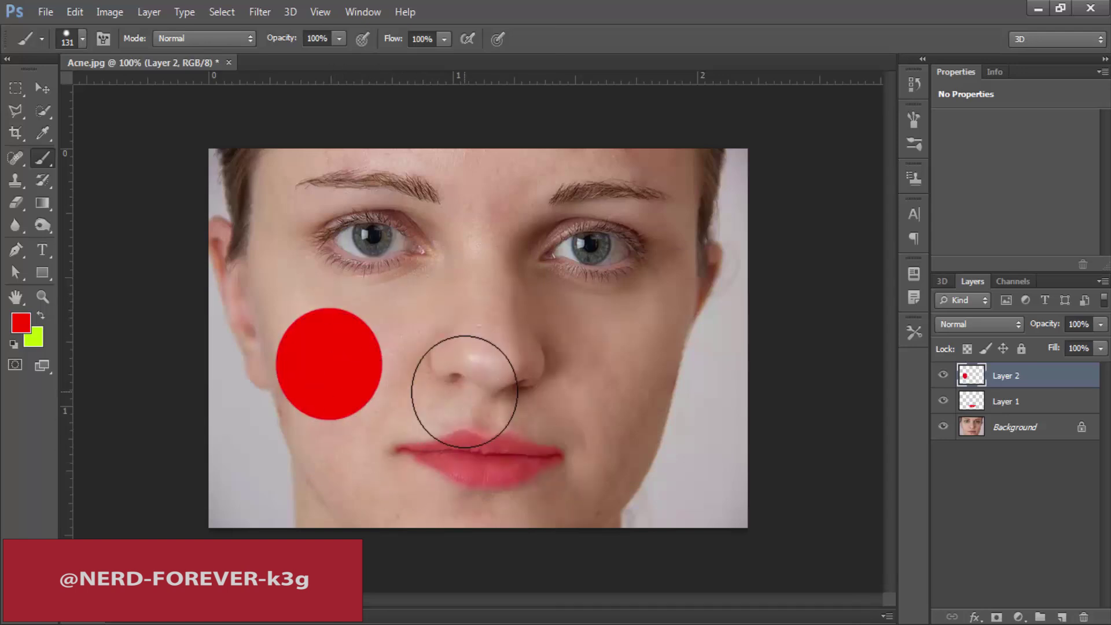
{"action": "key", "text": "ctrl+z"}
- Switch between the soft and Hard Round brushes, stamp a hard red circle over the mouth corner, and undo it
{"action": "right_click", "coordinate": [451, 327]}
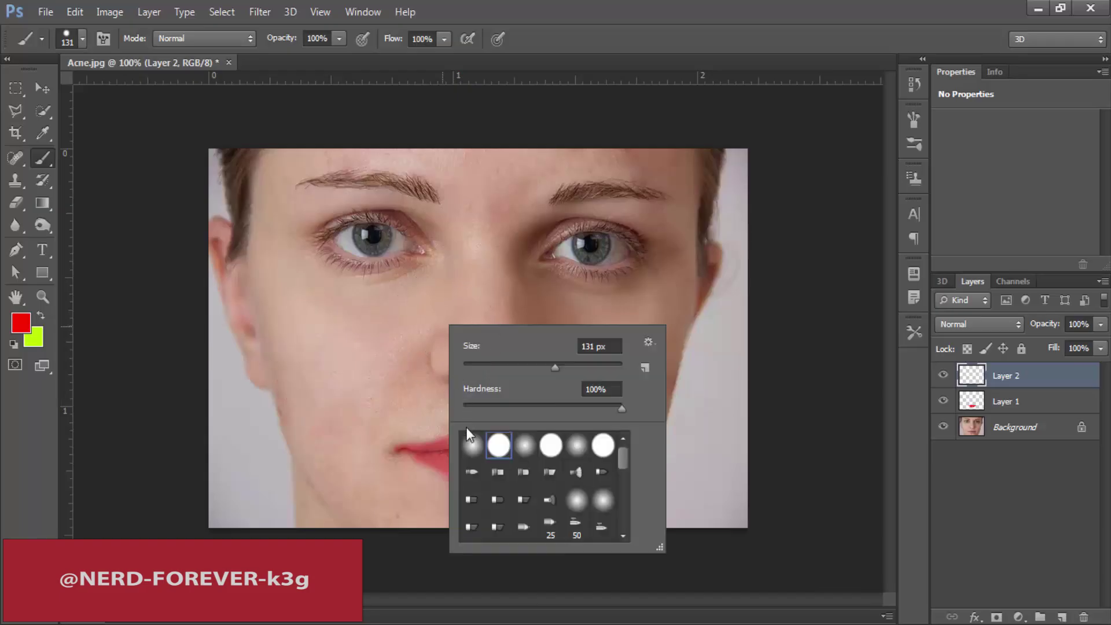
{"action": "left_click", "coordinate": [472, 444]}
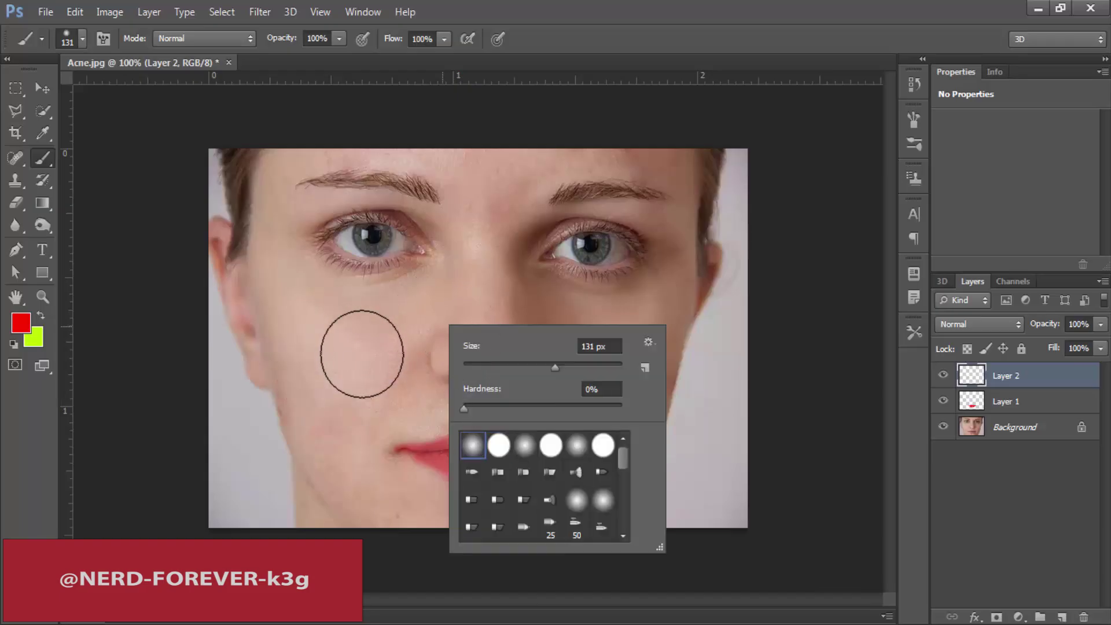
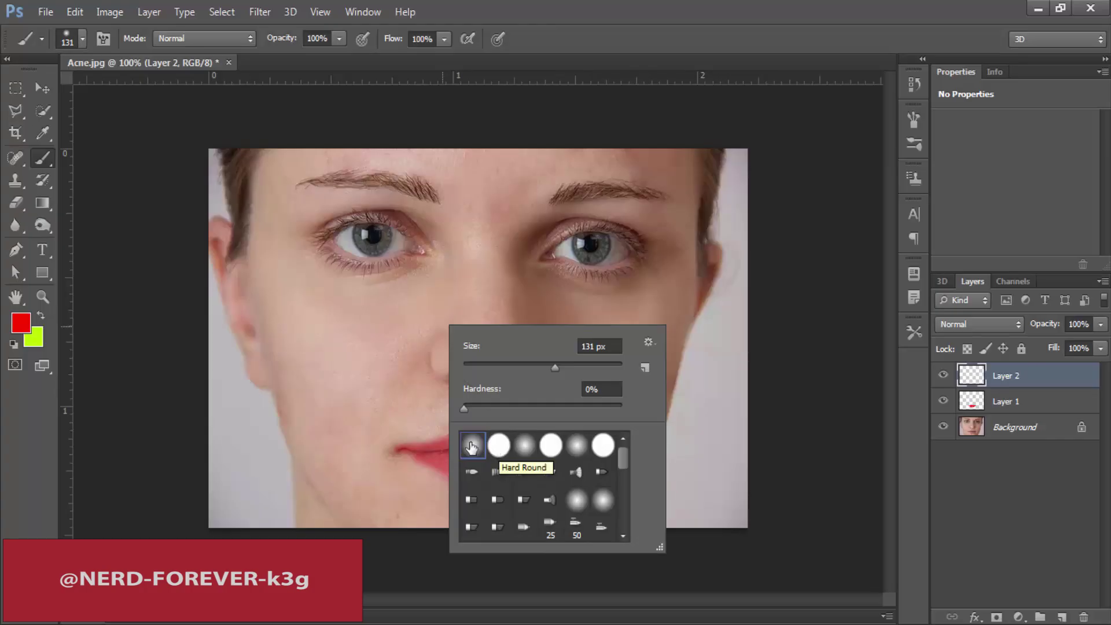
{"action": "left_click", "coordinate": [499, 447]}
{"action": "left_click", "coordinate": [426, 438]}
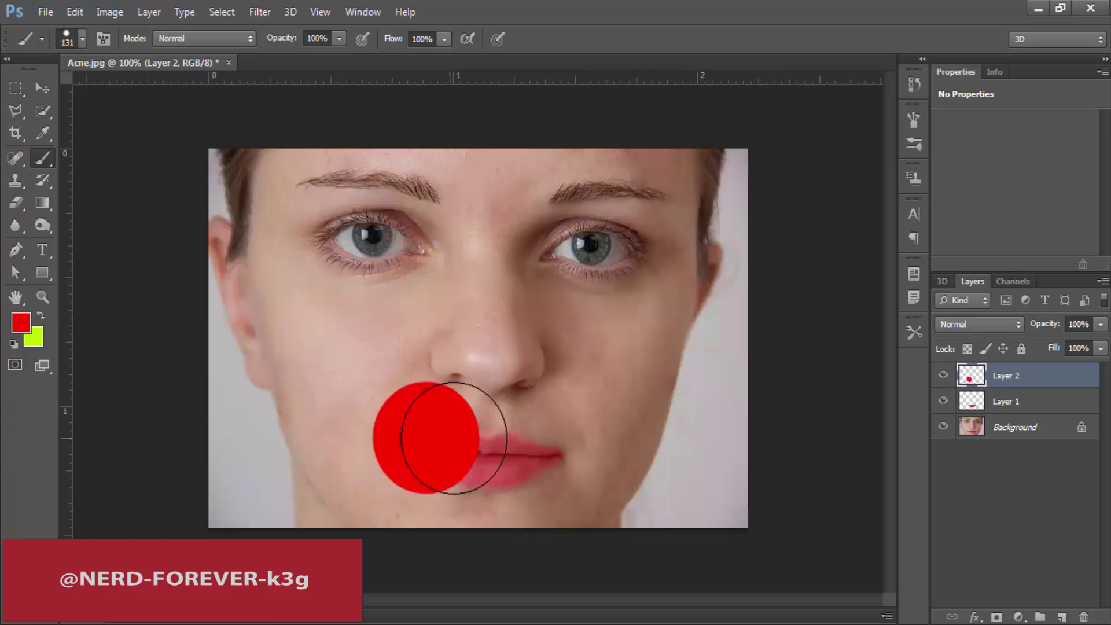
{"action": "key", "text": "ctrl+z"}
- Return to the soft round brush, paint a feathered red spot on the cheek, and undo it
{"action": "right_click", "coordinate": [387, 351]}
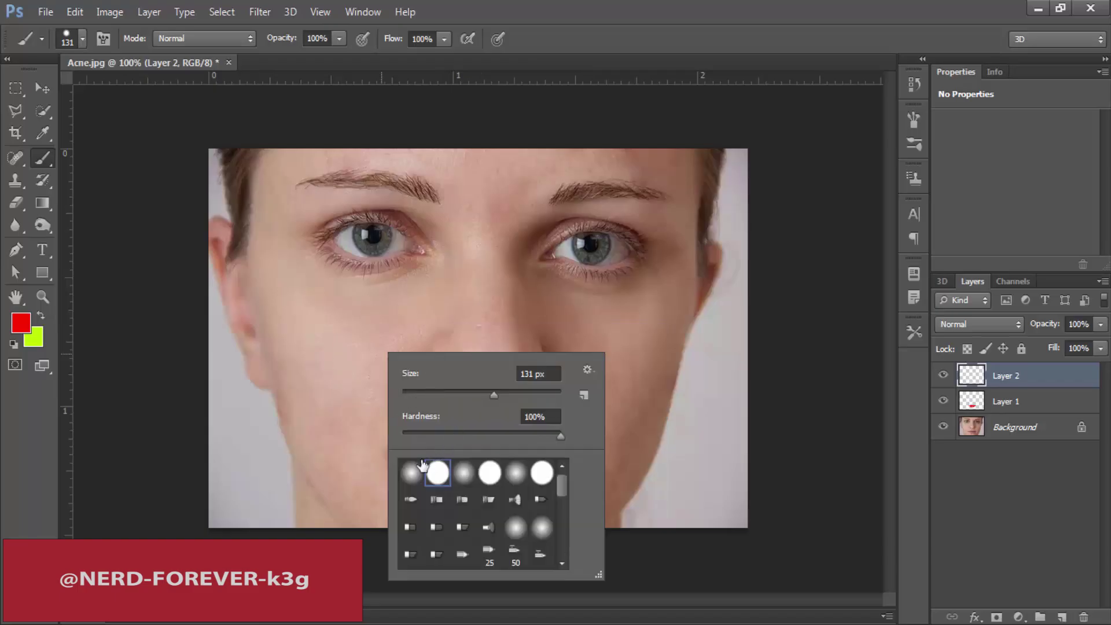
{"action": "left_click", "coordinate": [408, 466]}
{"action": "left_click", "coordinate": [337, 349]}
{"action": "left_click", "coordinate": [336, 350]}
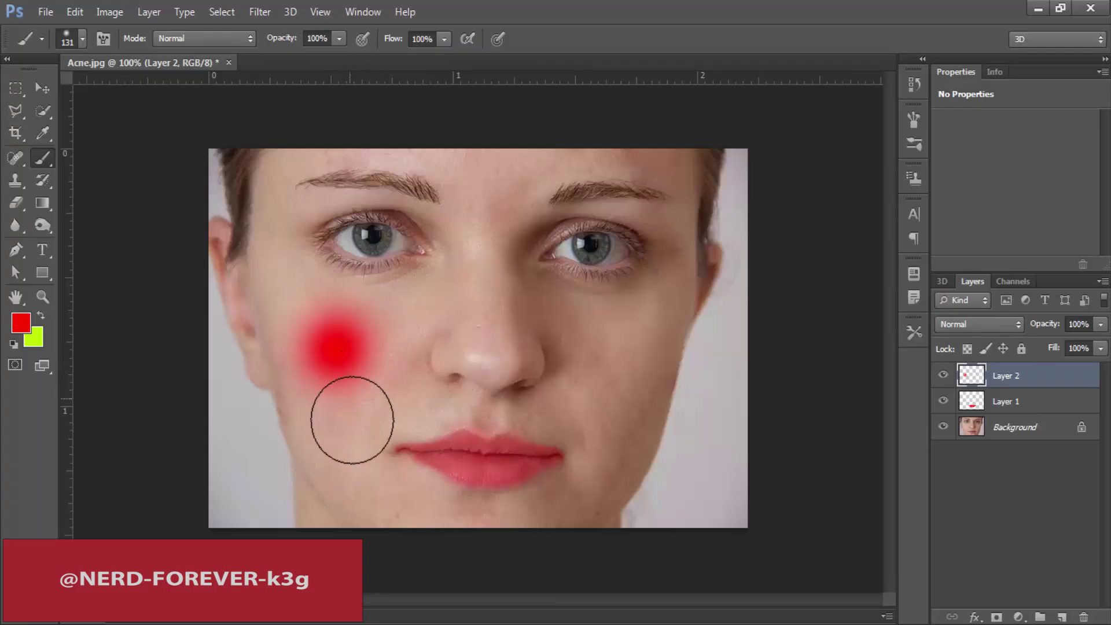
{"action": "key", "text": "ctrl+z"}
- Switch to the Hard Round brush again, stamp a red circle just below the eye, and undo it
{"action": "right_click", "coordinate": [352, 356]}
{"action": "double_click", "coordinate": [410, 481]}
{"action": "left_click", "coordinate": [340, 331]}
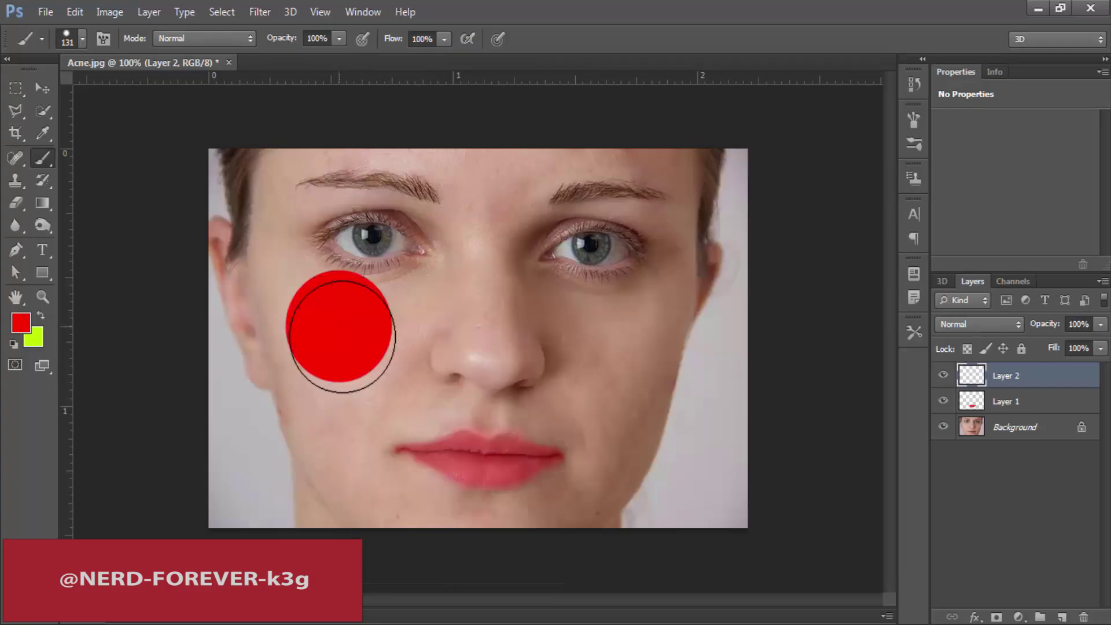
{"action": "key", "text": "ctrl+z"}
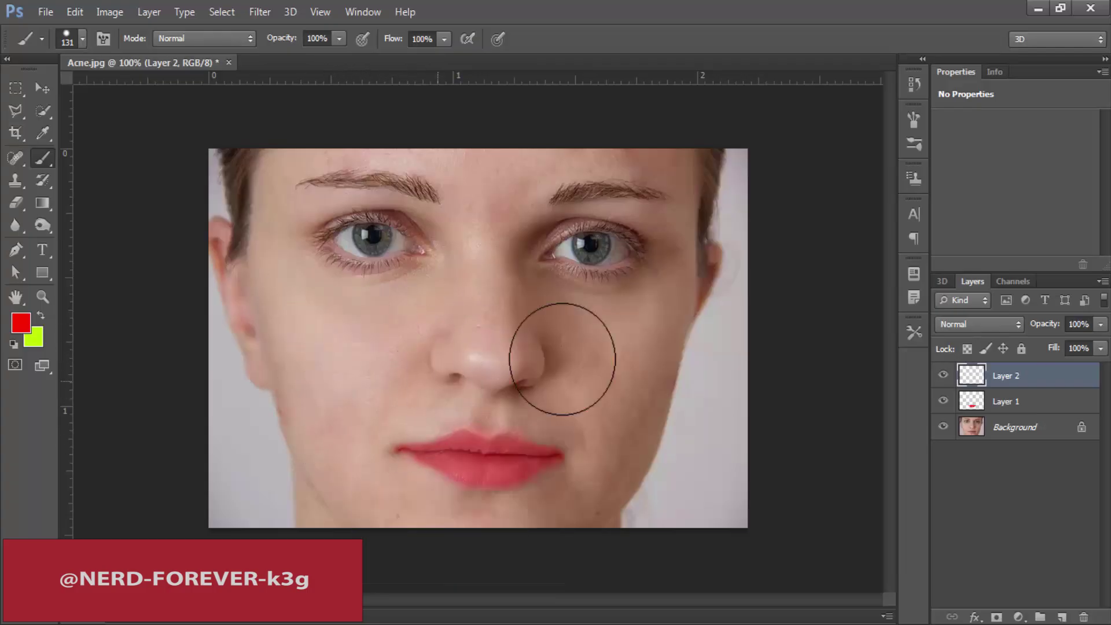
- Paint the face solid red on Layer 2 with the 131 px soft round brush, leaving the eyes and lips mostly uncovered
{"action": "right_click", "coordinate": [503, 307]}
{"action": "left_click", "coordinate": [528, 430]}
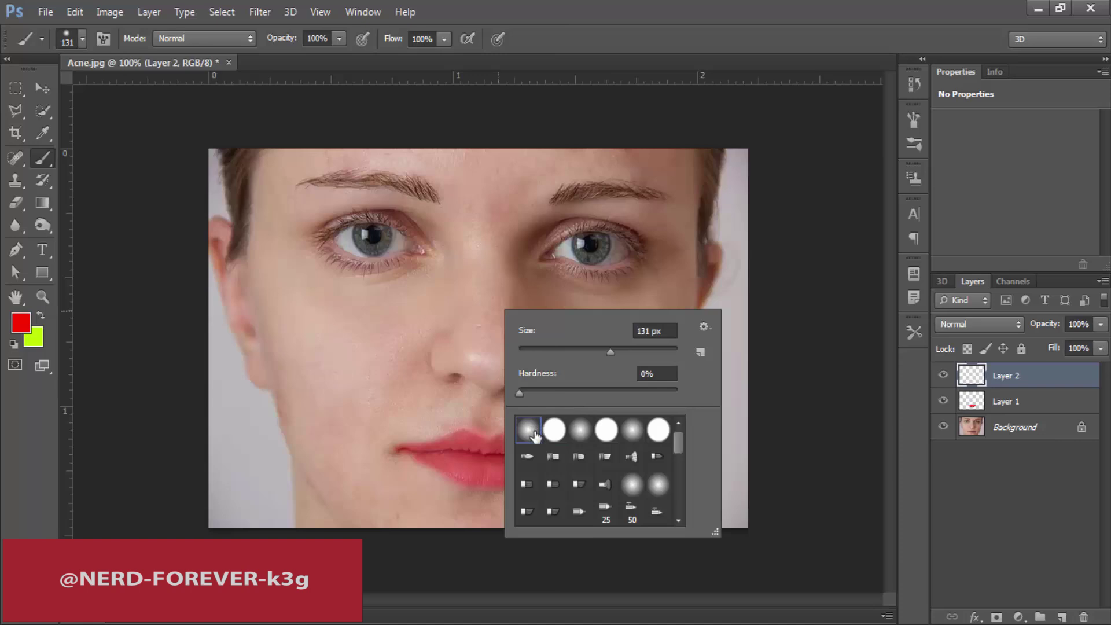
{"action": "left_click", "coordinate": [739, 7]}
{"action": "mouse_move", "coordinate": [275, 234]}
{"action": "left_mouse_down"}
{"action": "mouse_move", "coordinate": [354, 483]}
{"action": "mouse_move", "coordinate": [319, 452]}
{"action": "mouse_move", "coordinate": [325, 480]}
{"action": "mouse_move", "coordinate": [393, 519]}
{"action": "mouse_move", "coordinate": [544, 517]}
{"action": "mouse_move", "coordinate": [595, 469]}
{"action": "mouse_move", "coordinate": [595, 385]}
{"action": "mouse_move", "coordinate": [580, 400]}
{"action": "mouse_move", "coordinate": [587, 334]}
{"action": "mouse_move", "coordinate": [636, 319]}
{"action": "mouse_move", "coordinate": [664, 235]}
{"action": "mouse_move", "coordinate": [663, 193]}
{"action": "mouse_move", "coordinate": [282, 164]}
{"action": "mouse_move", "coordinate": [504, 252]}
{"action": "mouse_move", "coordinate": [438, 228]}
{"action": "mouse_move", "coordinate": [462, 272]}
{"action": "mouse_move", "coordinate": [453, 340]}
{"action": "mouse_move", "coordinate": [585, 325]}
{"action": "mouse_move", "coordinate": [447, 323]}
{"action": "mouse_move", "coordinate": [333, 346]}
{"action": "mouse_move", "coordinate": [351, 310]}
{"action": "mouse_move", "coordinate": [472, 346]}
{"action": "mouse_move", "coordinate": [473, 400]}
{"action": "mouse_move", "coordinate": [396, 406]}
{"action": "mouse_move", "coordinate": [454, 403]}
{"action": "mouse_move", "coordinate": [523, 367]}
{"action": "left_mouse_up"}
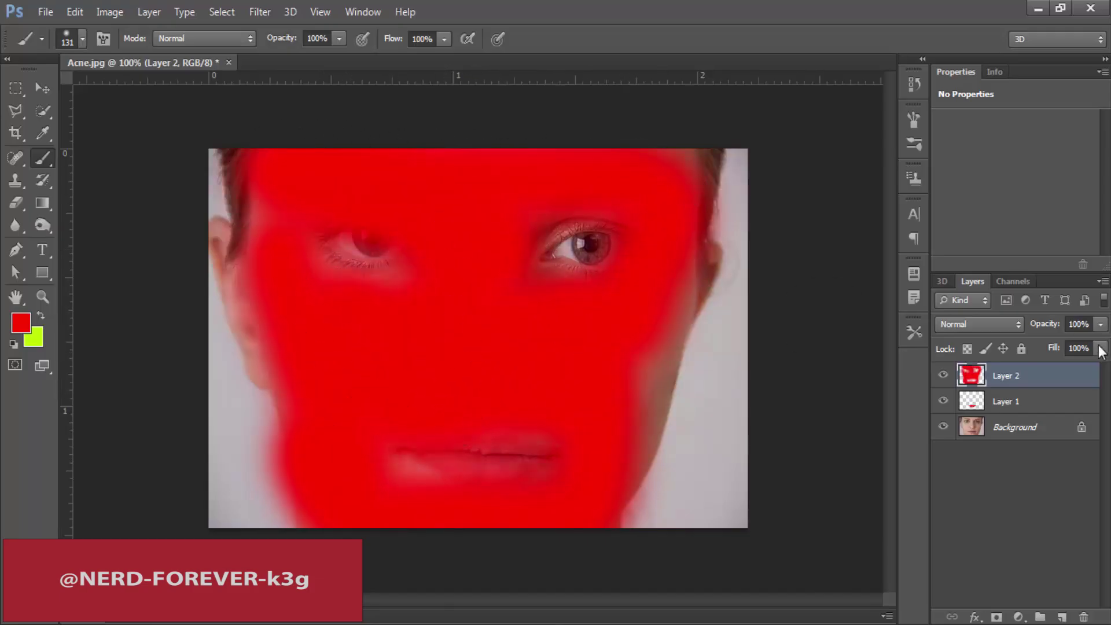
- Lower Layer 2's opacity to 10%, toggle its visibility to compare the skin tint, and reduce the opacity further to 3%
{"action": "left_click_drag", "start_coordinate": [1101, 324], "coordinate": [1026, 342]}
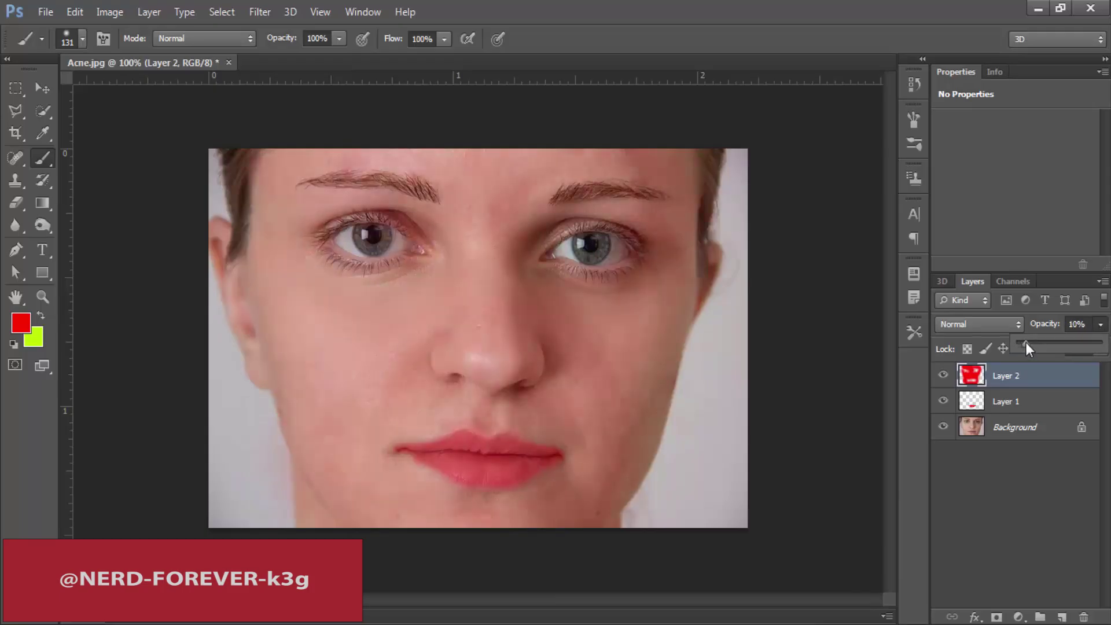
{"action": "left_click", "coordinate": [999, 456]}
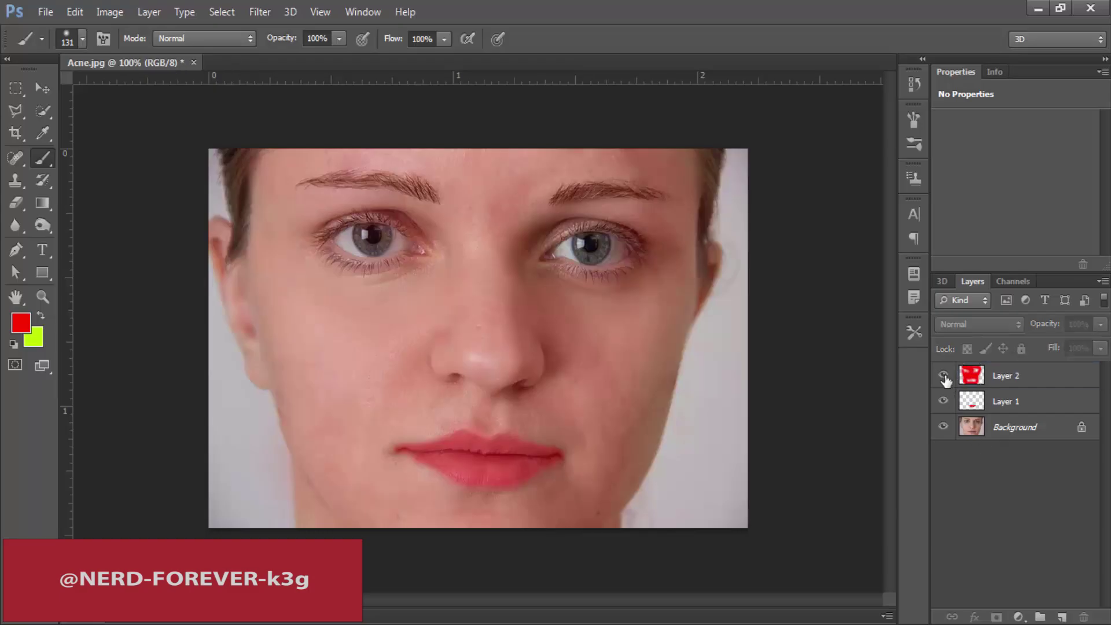
{"action": "left_click", "coordinate": [944, 375]}
{"action": "left_click", "coordinate": [943, 376]}
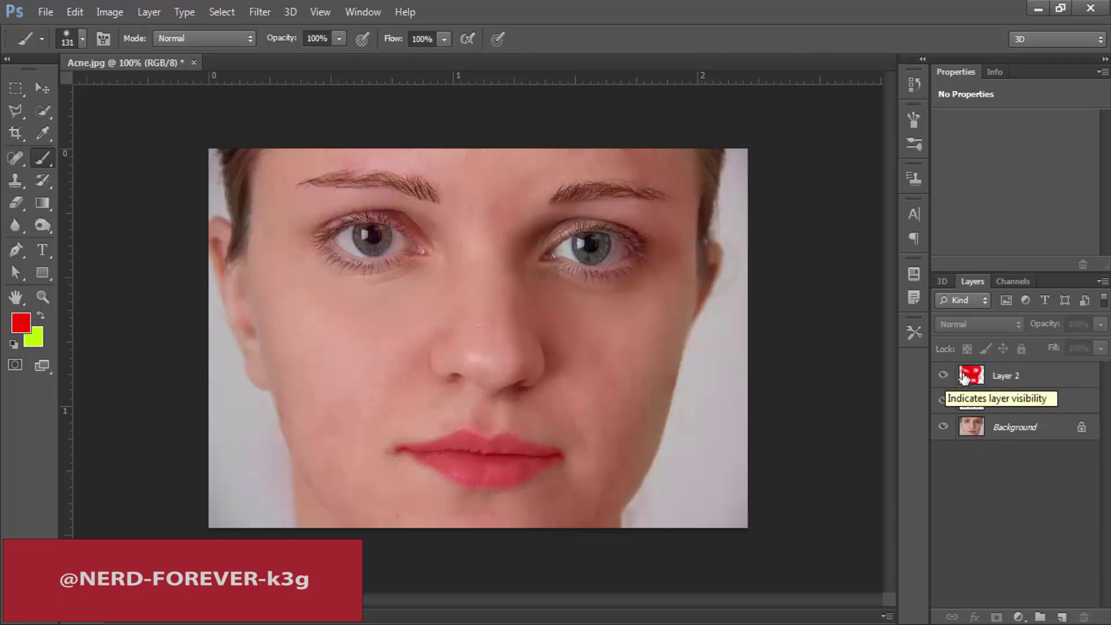
{"action": "left_click", "coordinate": [1027, 378]}
{"action": "left_click", "coordinate": [1042, 328]}
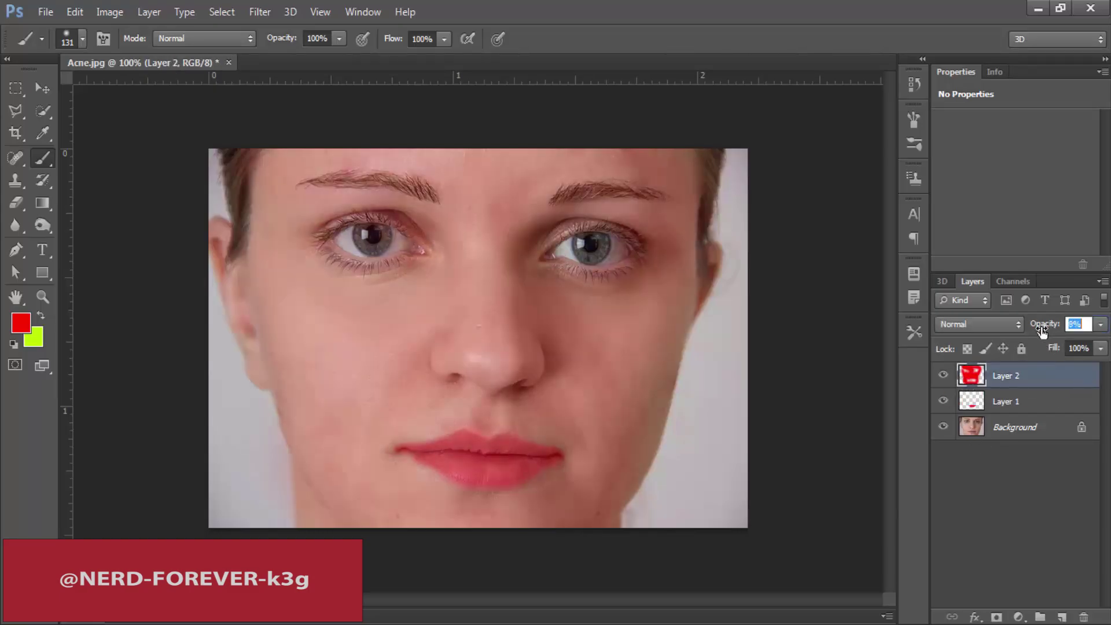
{"action": "left_click_drag", "start_coordinate": [1041, 330], "coordinate": [1038, 332]}
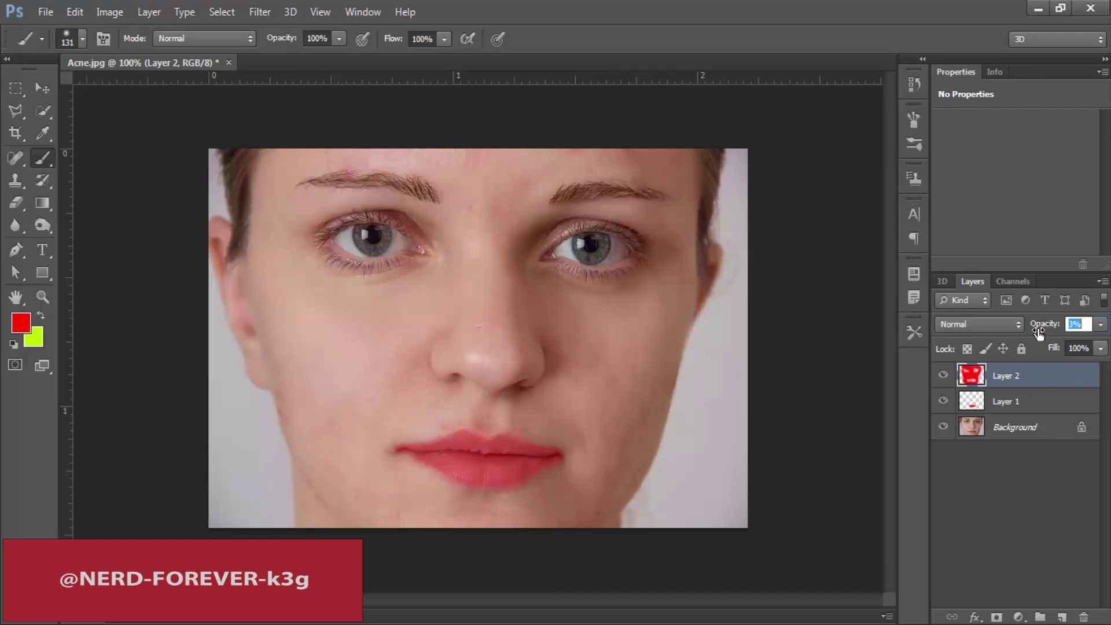
- Toggle Layer 2's visibility to compare the face with and without the tint, and delete the layer
{"action": "left_click", "coordinate": [943, 376]}
{"action": "left_click", "coordinate": [944, 378]}
{"action": "left_click", "coordinate": [944, 376]}
{"action": "key", "text": "Delete"}
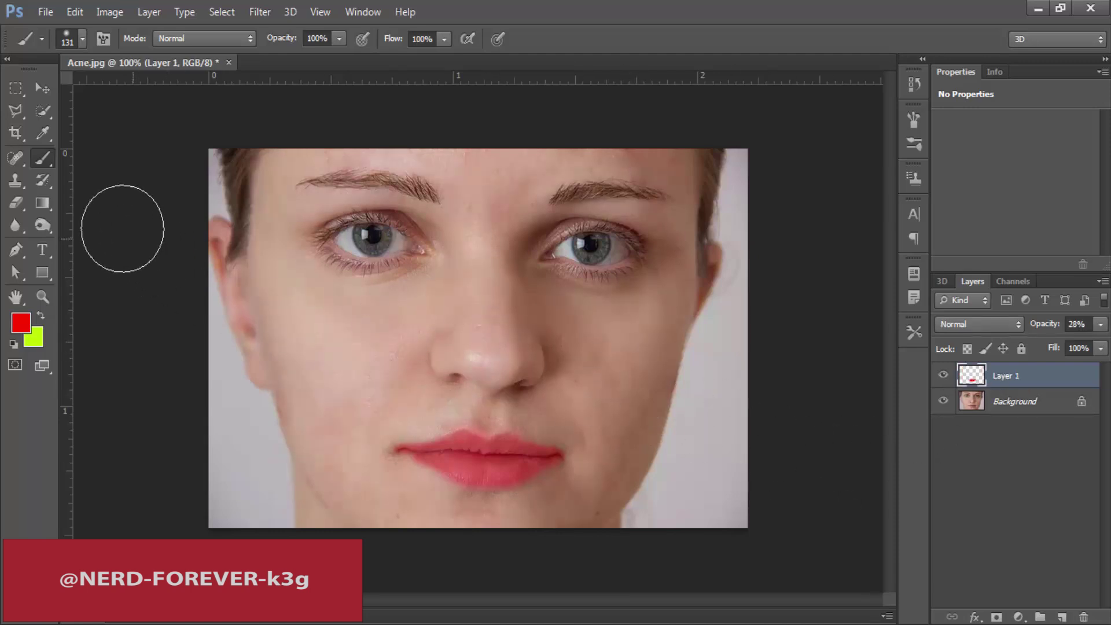
- Switch to the Pencil Tool with a 94 px round tip, stamp a red circle beside the eye on Layer 1, and undo it
{"action": "right_click", "coordinate": [41, 156]}
{"action": "left_click", "coordinate": [112, 171]}
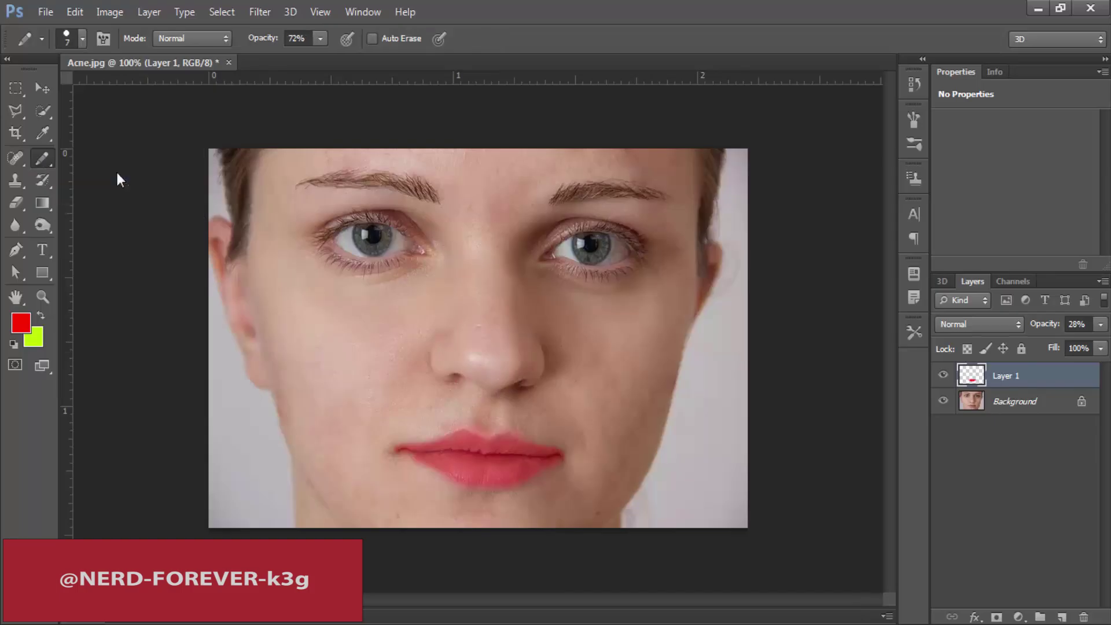
{"action": "right_click", "coordinate": [334, 270]}
{"action": "left_click", "coordinate": [394, 311]}
{"action": "left_click", "coordinate": [369, 389]}
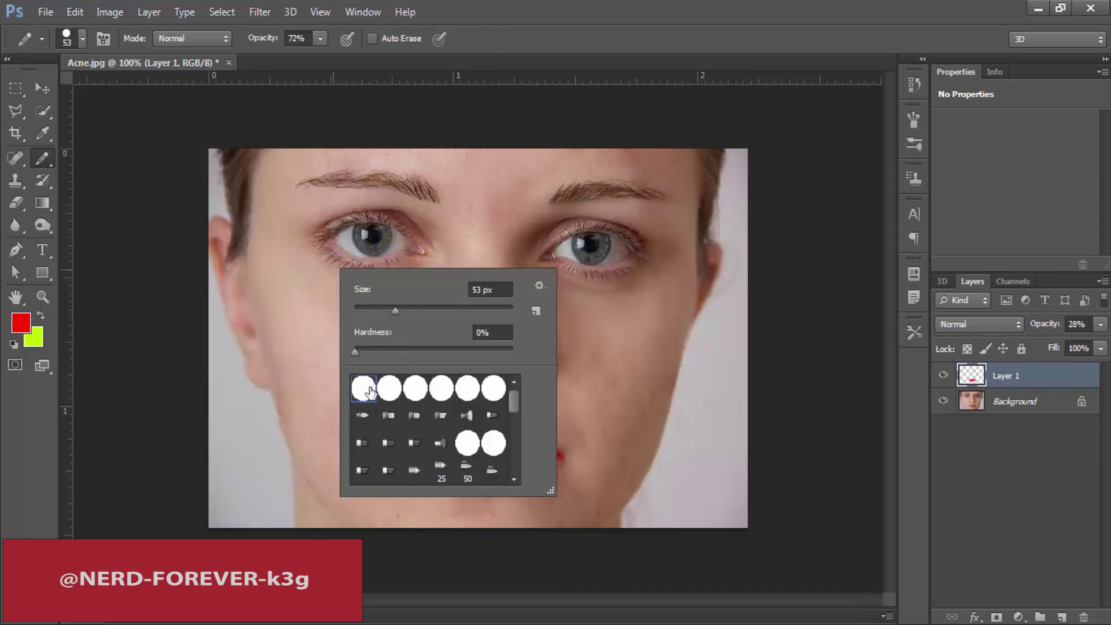
{"action": "left_click_drag", "start_coordinate": [395, 311], "coordinate": [424, 310]}
{"action": "left_click", "coordinate": [423, 311]}
{"action": "left_click", "coordinate": [310, 260]}
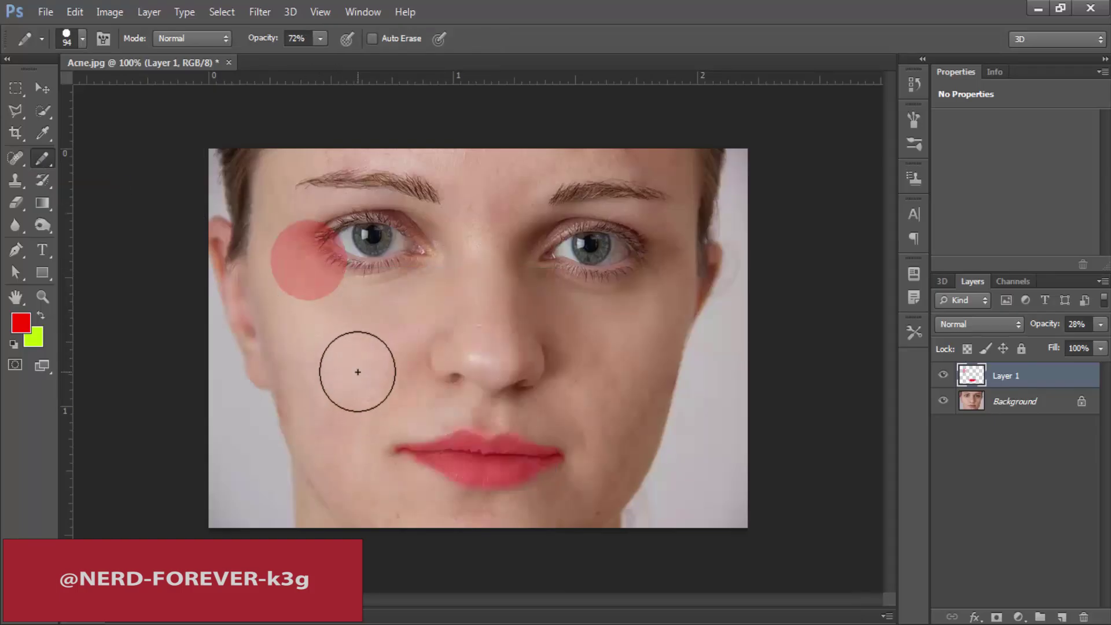
{"action": "key", "text": "ctrl+z"}
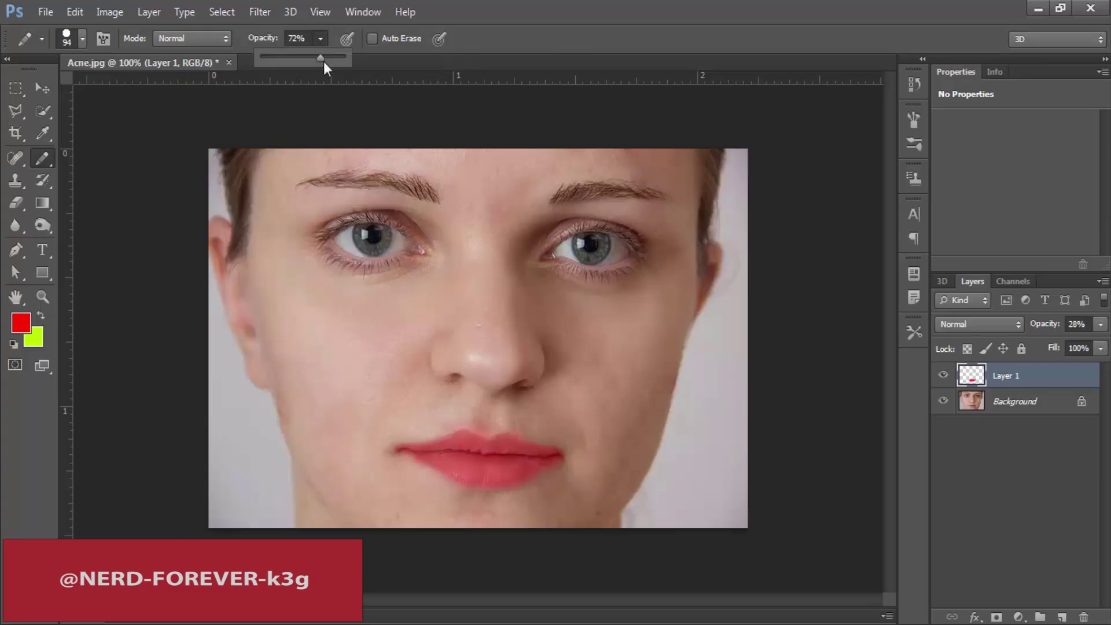
- Set the foreground color to dark red #9e1717 and raise the pencil opacity to 100%
{"action": "left_click", "coordinate": [21, 322]}
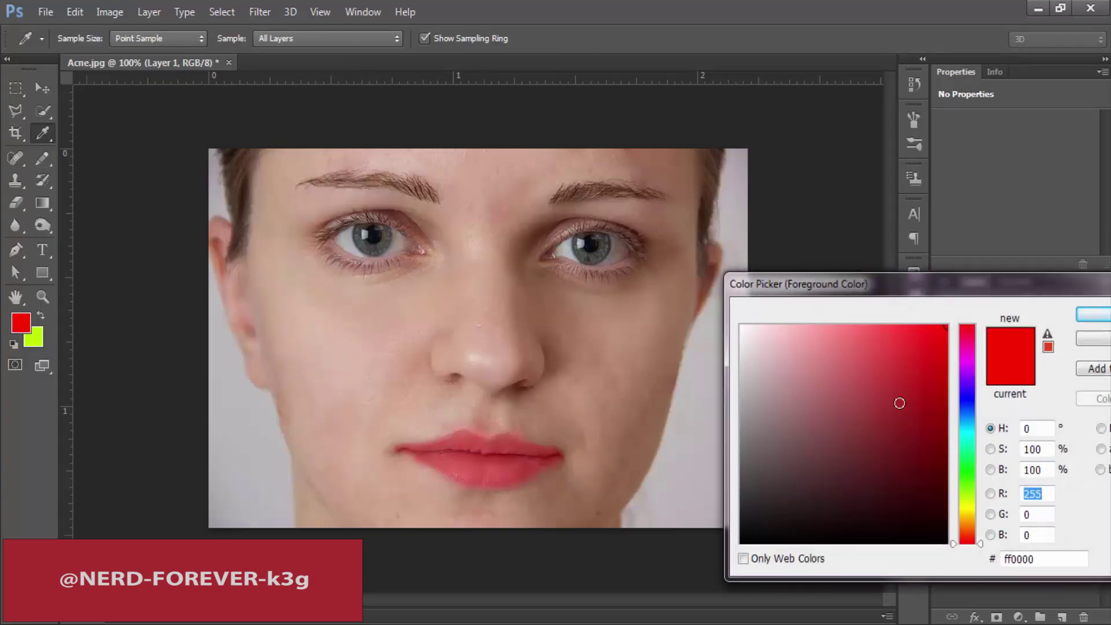
{"action": "mouse_move", "coordinate": [899, 368]}
{"action": "left_mouse_down"}
{"action": "mouse_move", "coordinate": [810, 264]}
{"action": "mouse_move", "coordinate": [915, 442]}
{"action": "mouse_move", "coordinate": [915, 405]}
{"action": "left_mouse_up"}
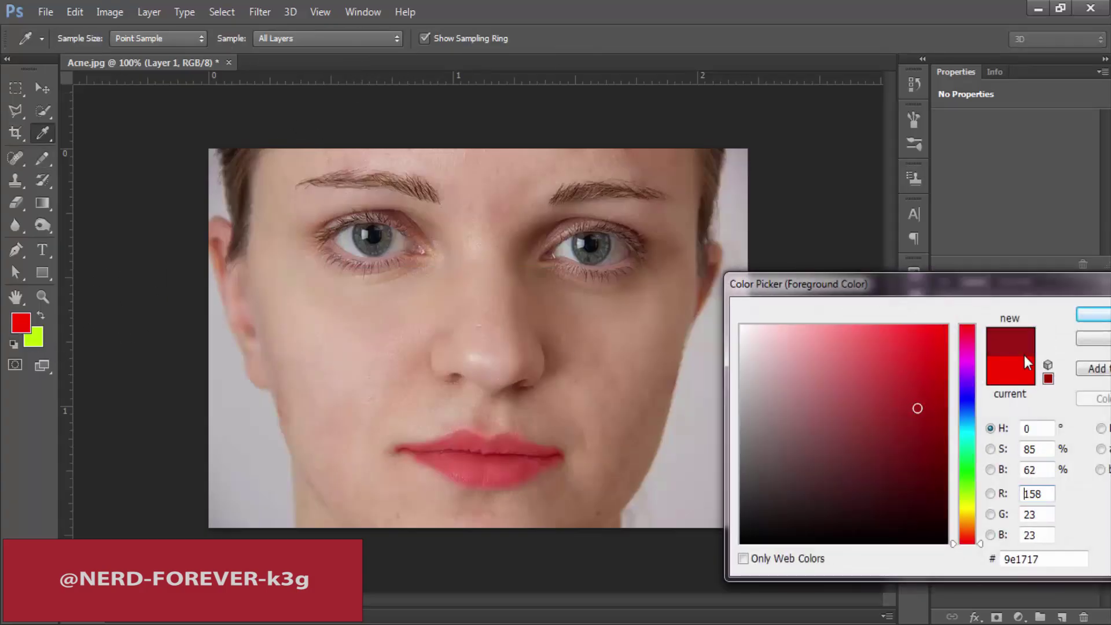
{"action": "left_click", "coordinate": [1093, 315]}
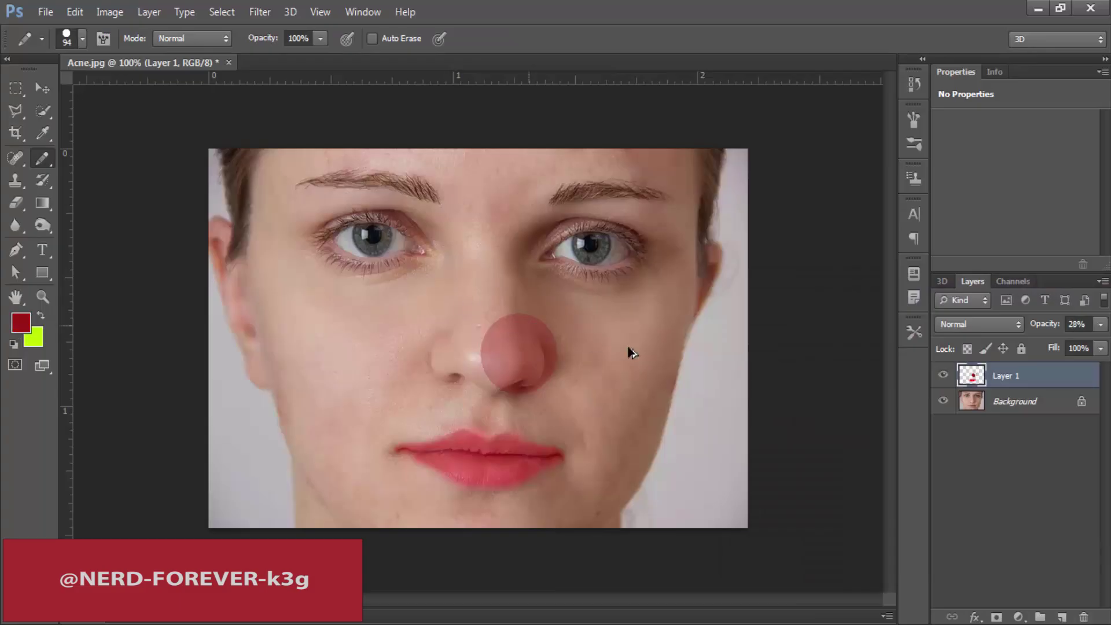
- Raise Layer 1's opacity to 100% and undo the change
{"action": "left_click_drag", "start_coordinate": [1047, 325], "coordinate": [1108, 327]}
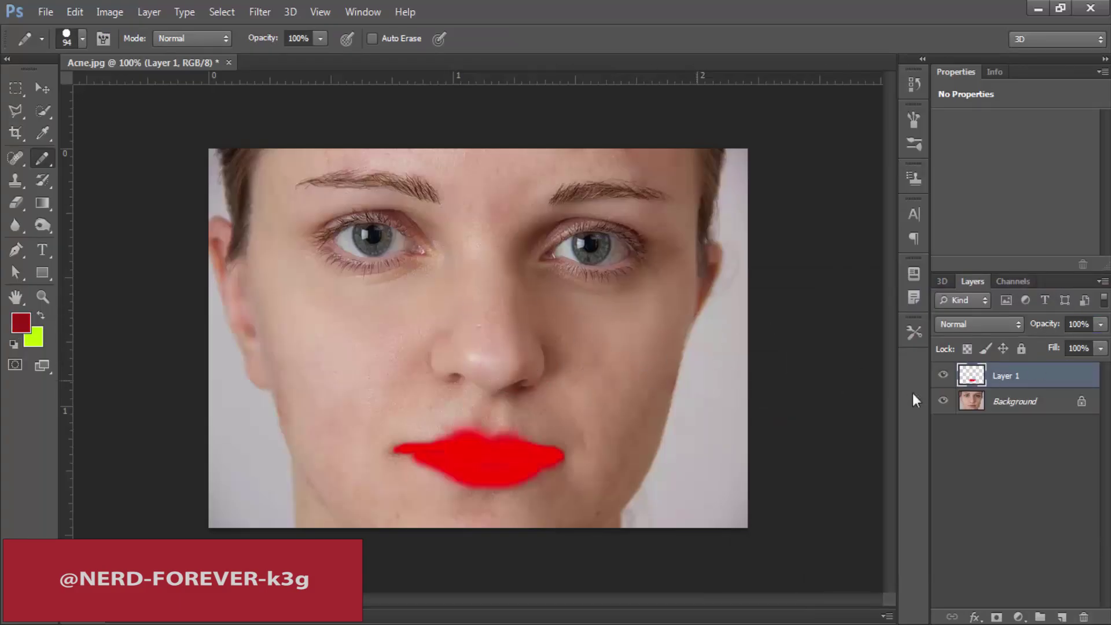
{"action": "key", "text": "ctrl+z"}
- Select the Background layer, draw thick dark red pencil strokes across the cheek, and undo them
{"action": "left_click", "coordinate": [1035, 406]}
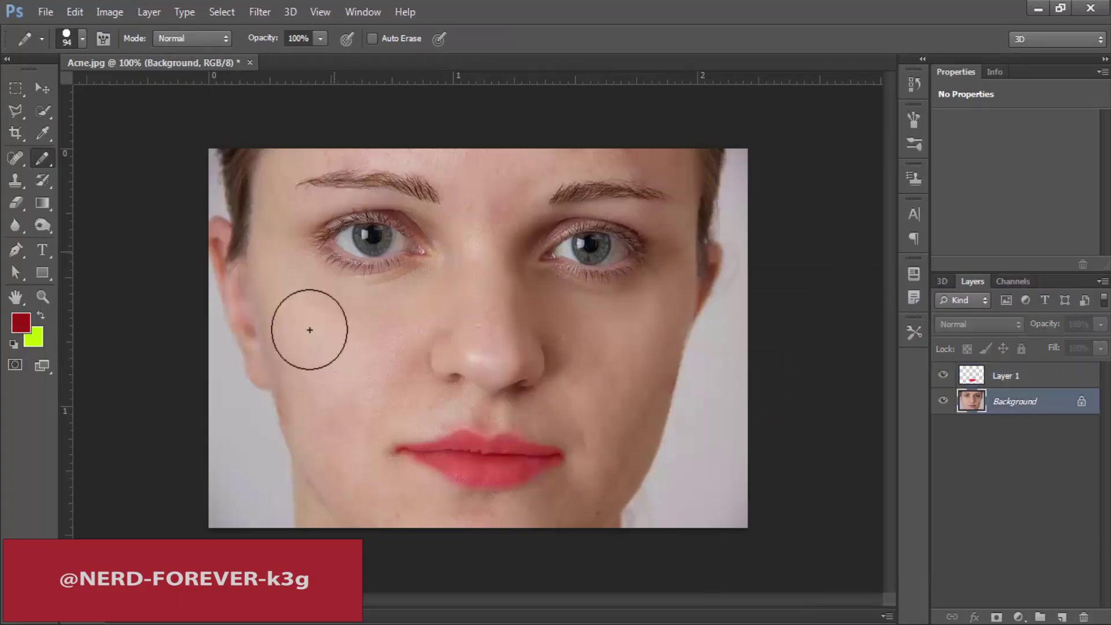
{"action": "left_click_drag", "start_coordinate": [305, 322], "coordinate": [431, 347]}
{"action": "key", "text": "ctrl+z"}
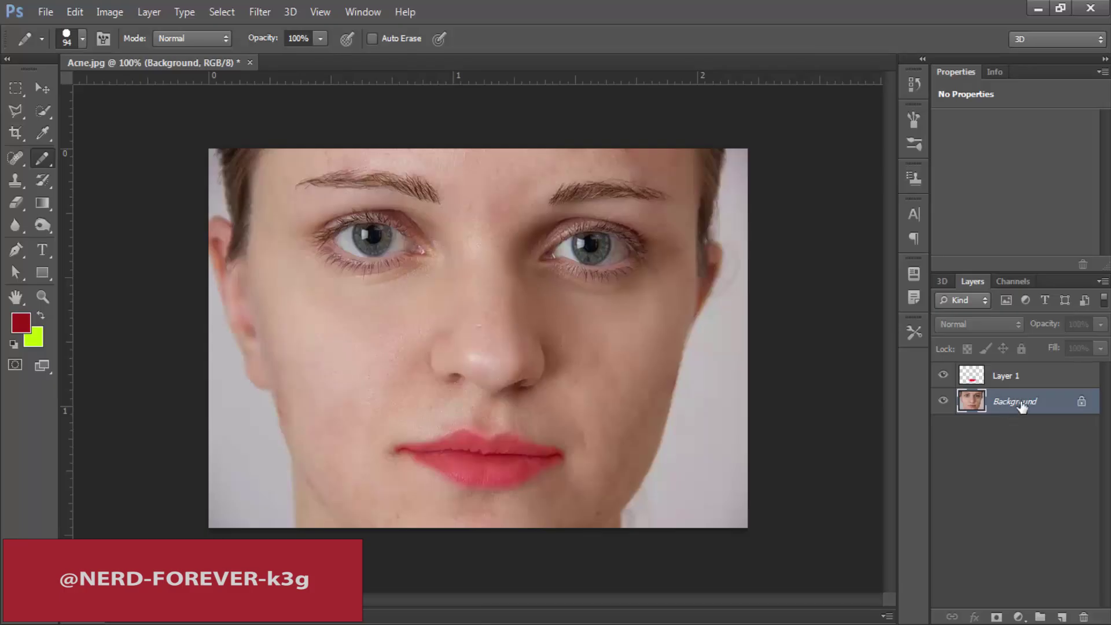
{"action": "left_click_drag", "start_coordinate": [448, 281], "coordinate": [348, 392]}
{"action": "key", "text": "ctrl+z"}
- Set the pencil size to 8 px, scribble thin dark red lines over the cheek, nose and mouth, and undo them
{"action": "right_click", "coordinate": [462, 329]}
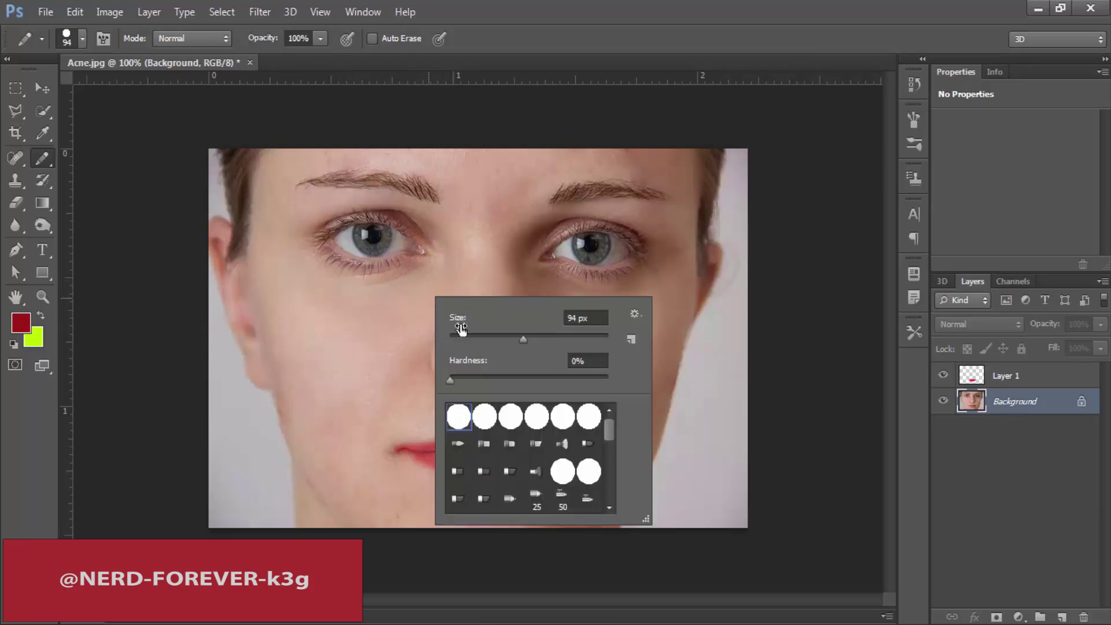
{"action": "left_click", "coordinate": [469, 336]}
{"action": "left_click", "coordinate": [326, 335]}
{"action": "mouse_move", "coordinate": [313, 323]}
{"action": "left_mouse_down"}
{"action": "mouse_move", "coordinate": [338, 413]}
{"action": "mouse_move", "coordinate": [546, 463]}
{"action": "left_mouse_up"}
{"action": "key", "text": "ctrl+z"}
{"action": "mouse_move", "coordinate": [283, 327]}
{"action": "left_mouse_down"}
{"action": "mouse_move", "coordinate": [397, 459]}
{"action": "mouse_move", "coordinate": [211, 397]}
{"action": "left_mouse_up"}
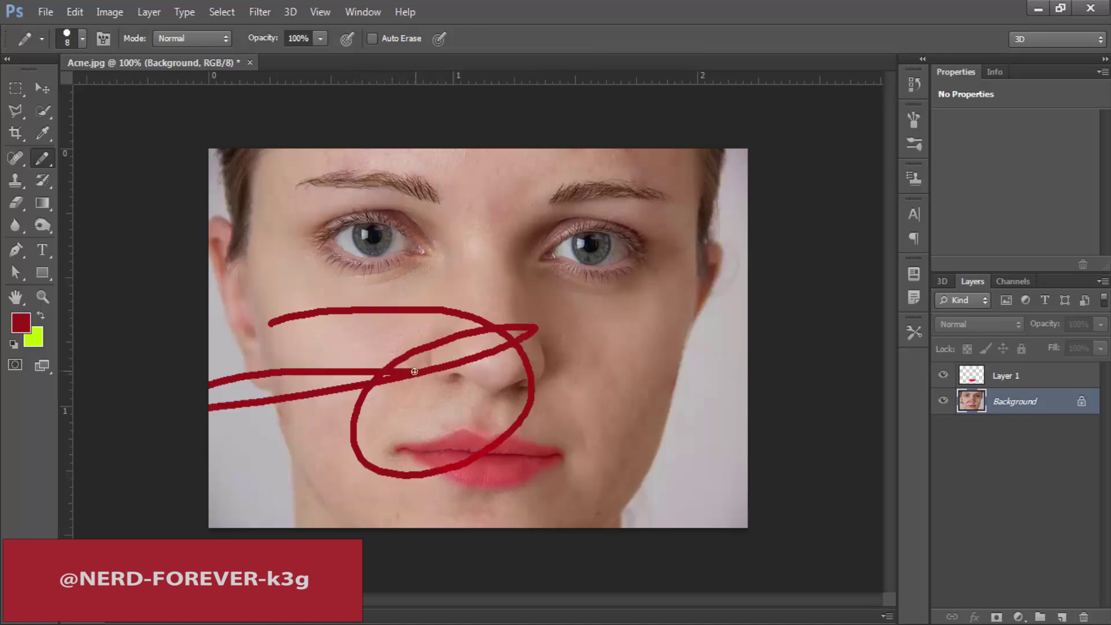
{"action": "key", "text": "ctrl+z"}
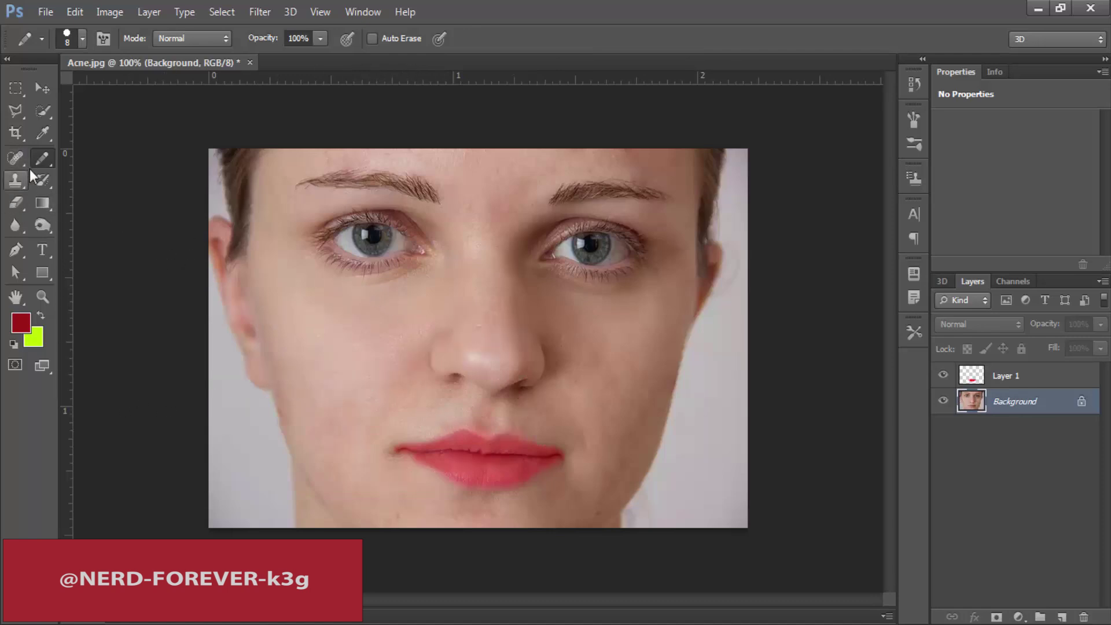
- Draw six freehand 8 px pencil strokes over the mouth, cheek, nose and the backdrop beside the face, undoing each one
{"action": "right_click", "coordinate": [50, 165]}
{"action": "left_click", "coordinate": [88, 170]}
{"action": "left_click_drag", "start_coordinate": [427, 366], "coordinate": [551, 506]}
{"action": "key", "text": "ctrl+z"}
{"action": "mouse_move", "coordinate": [596, 380]}
{"action": "left_mouse_down"}
{"action": "mouse_move", "coordinate": [678, 312]}
{"action": "mouse_move", "coordinate": [663, 414]}
{"action": "left_mouse_up"}
{"action": "key", "text": "ctrl+z"}
{"action": "mouse_move", "coordinate": [526, 235]}
{"action": "left_mouse_down"}
{"action": "mouse_move", "coordinate": [484, 260]}
{"action": "mouse_move", "coordinate": [573, 285]}
{"action": "mouse_move", "coordinate": [540, 377]}
{"action": "left_mouse_up"}
{"action": "key", "text": "ctrl+z"}
{"action": "left_click_drag", "start_coordinate": [716, 429], "coordinate": [671, 496]}
{"action": "key", "text": "ctrl+z"}
{"action": "left_click_drag", "start_coordinate": [681, 399], "coordinate": [744, 347]}
{"action": "key", "text": "ctrl+z"}
{"action": "mouse_move", "coordinate": [666, 477]}
{"action": "left_mouse_down"}
{"action": "mouse_move", "coordinate": [683, 491]}
{"action": "mouse_move", "coordinate": [741, 449]}
{"action": "left_mouse_up"}
{"action": "key", "text": "ctrl+z"}
- Switch to the Color Replacement Tool and open the foreground color picker, closing it without a change
{"action": "right_click", "coordinate": [36, 159]}
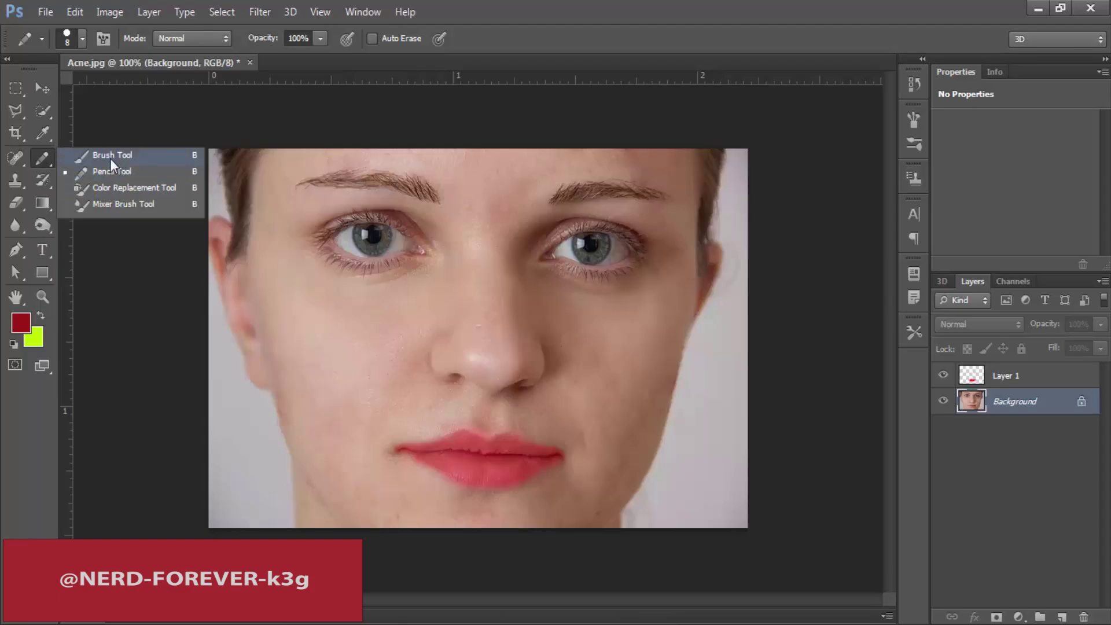
{"action": "left_click", "coordinate": [164, 187]}
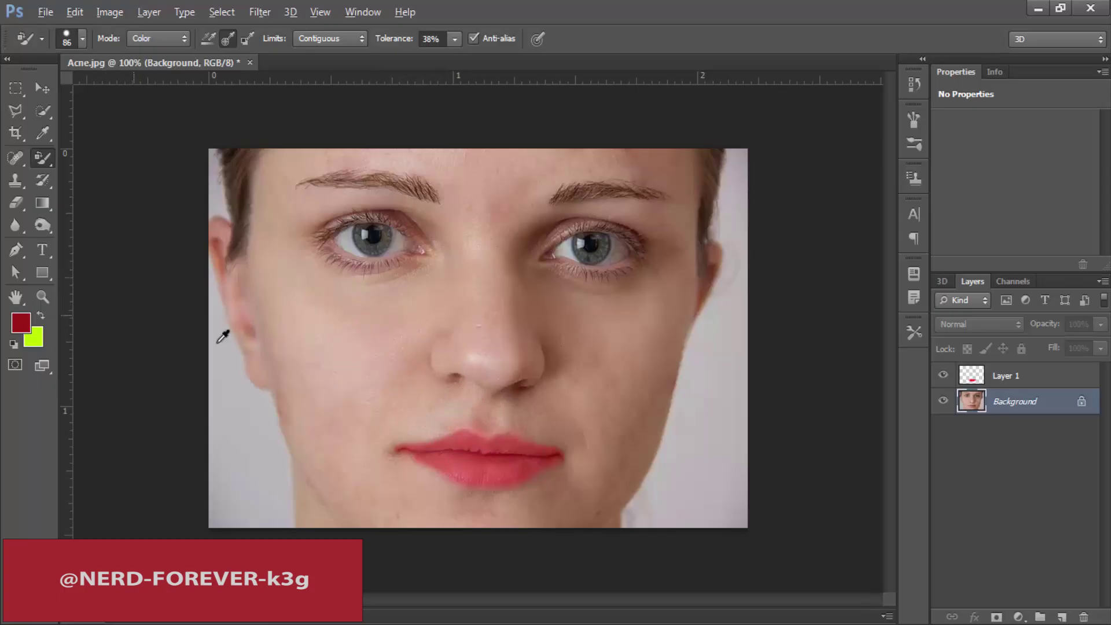
{"action": "left_click", "coordinate": [24, 324]}
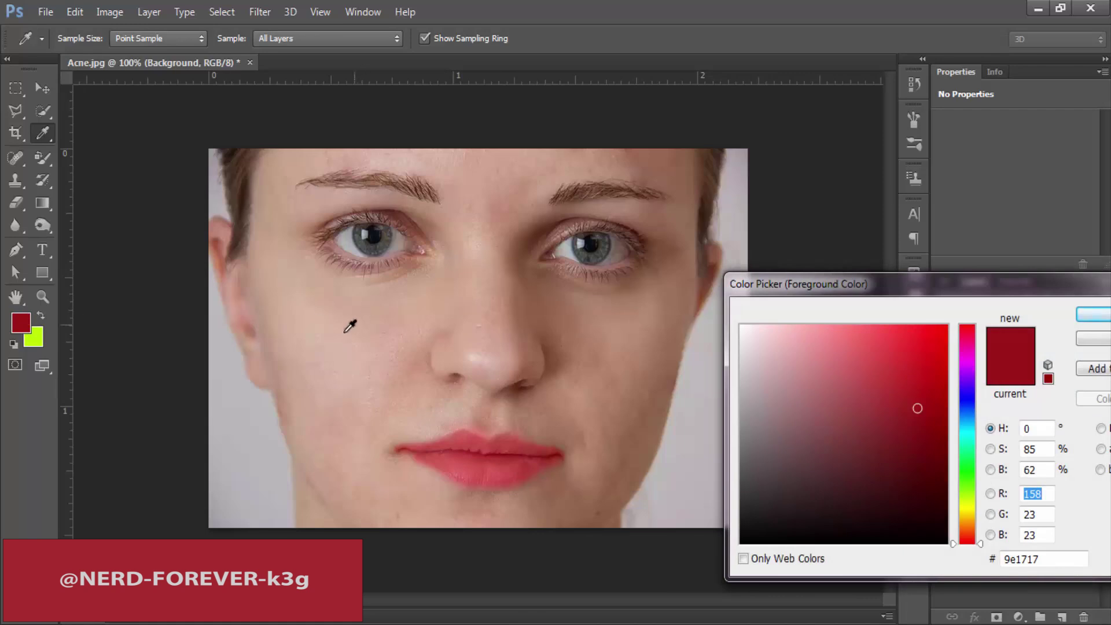
{"action": "left_click", "coordinate": [1084, 342]}
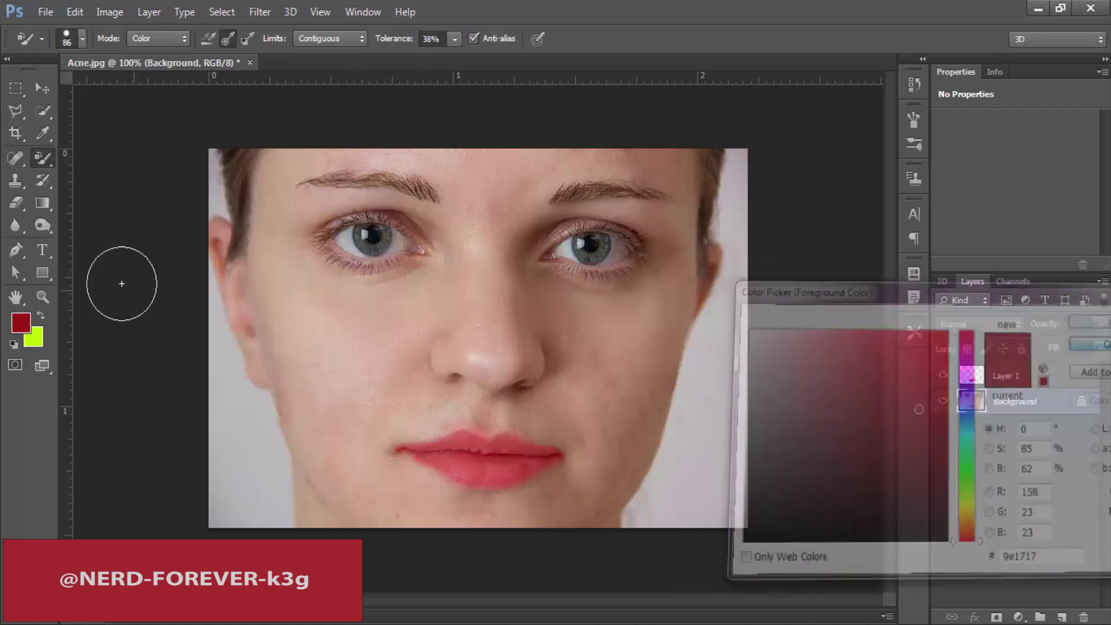
- Sample the skin tone from the cheek with the Eyedropper Tool and adjust the foreground color to #d1b29e
{"action": "right_click", "coordinate": [50, 131]}
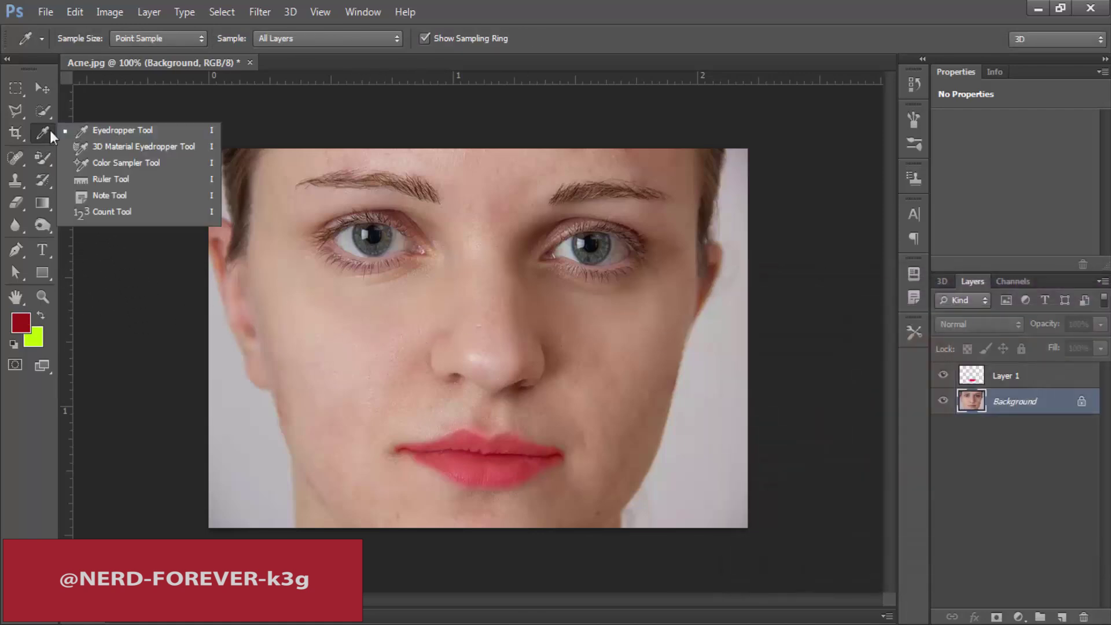
{"action": "left_click", "coordinate": [97, 130]}
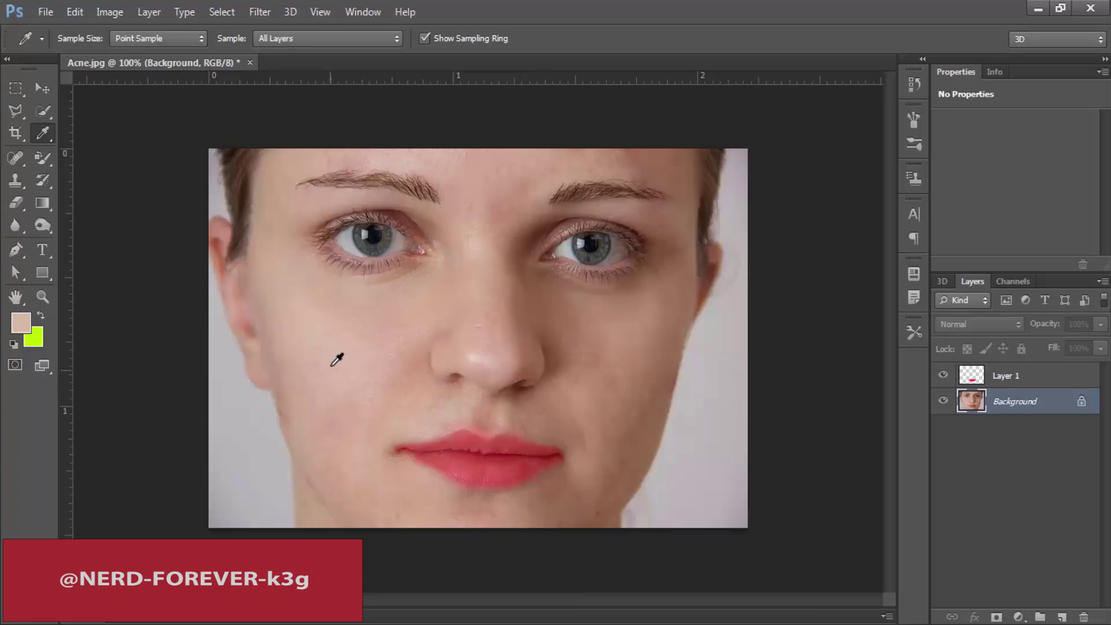
{"action": "left_click", "coordinate": [331, 353]}
{"action": "left_click", "coordinate": [21, 325]}
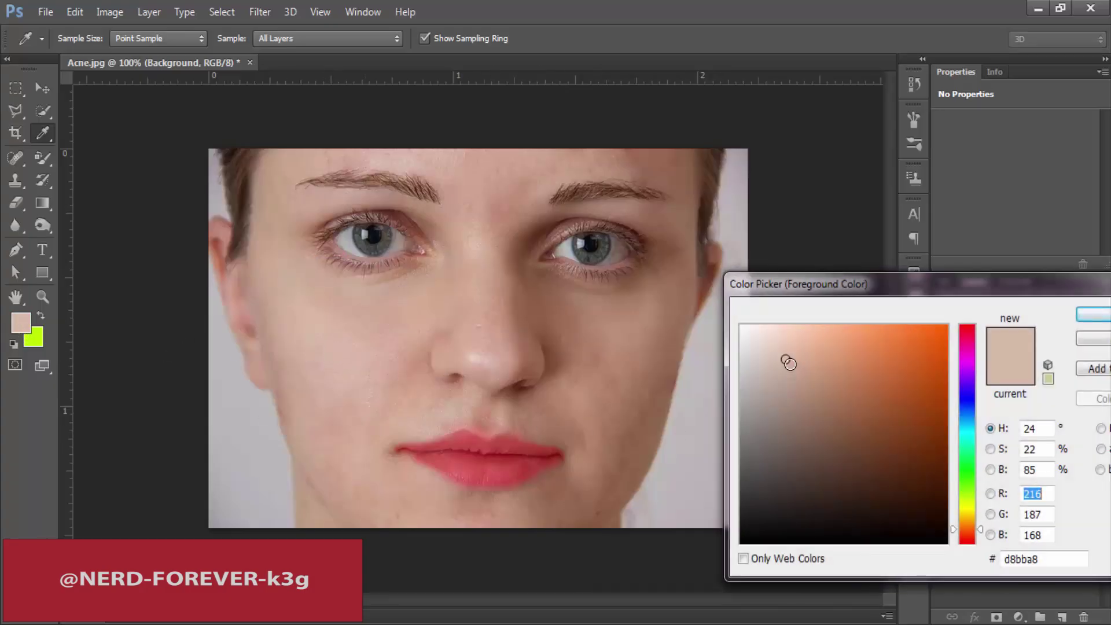
{"action": "left_click", "coordinate": [790, 363]}
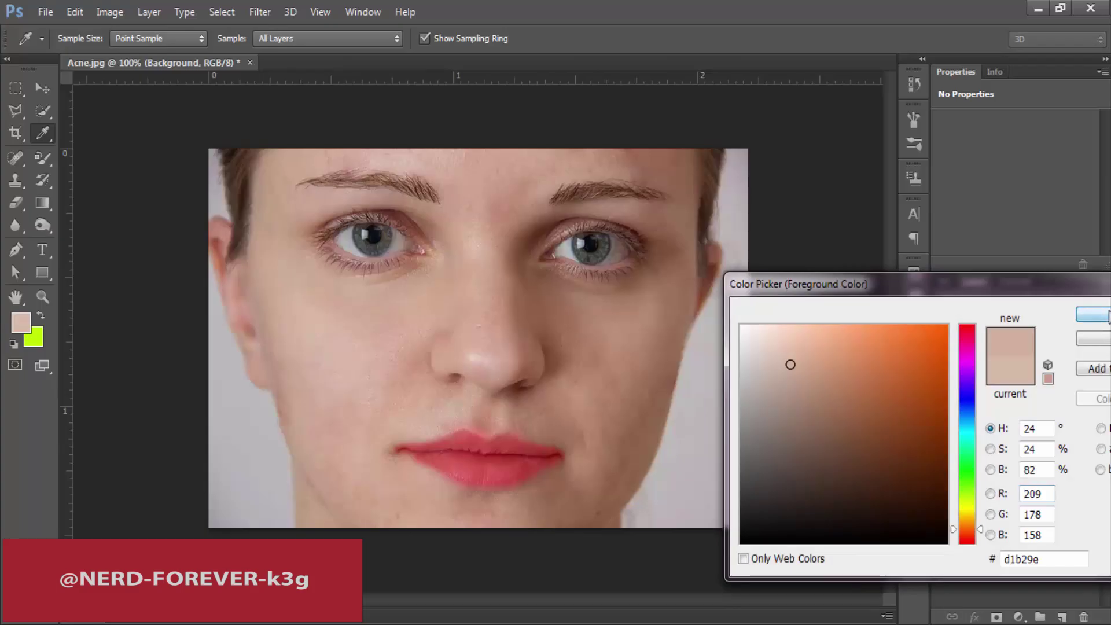
{"action": "left_click", "coordinate": [1108, 316]}
- Select the Color Replacement Tool and set its brush size to 57 px
{"action": "left_click", "coordinate": [45, 156]}
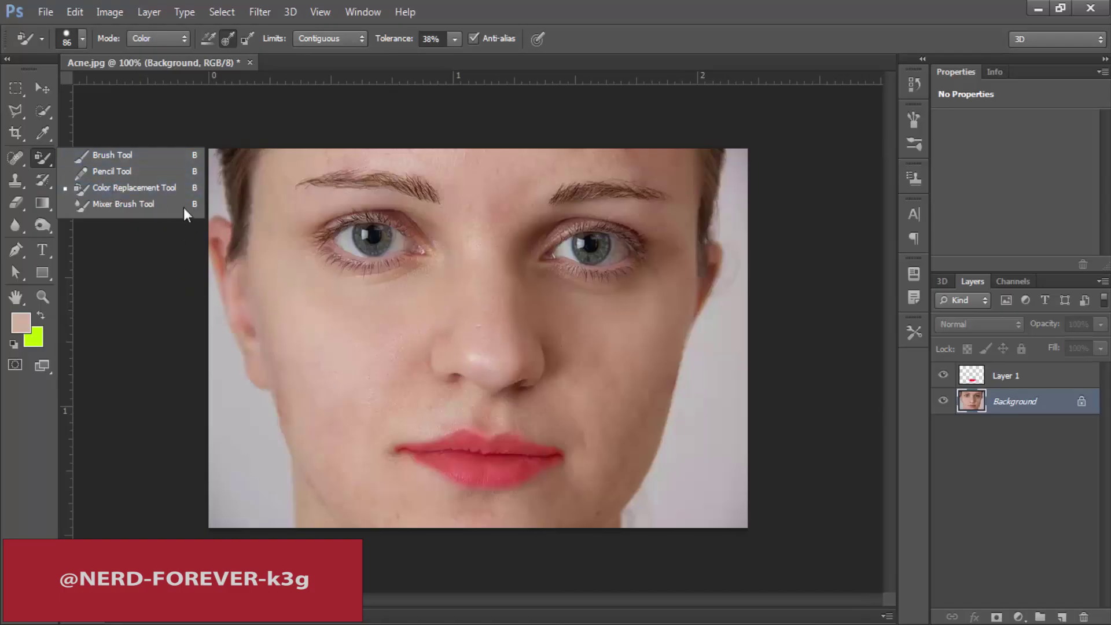
{"action": "left_click", "coordinate": [162, 190]}
{"action": "right_click", "coordinate": [287, 309]}
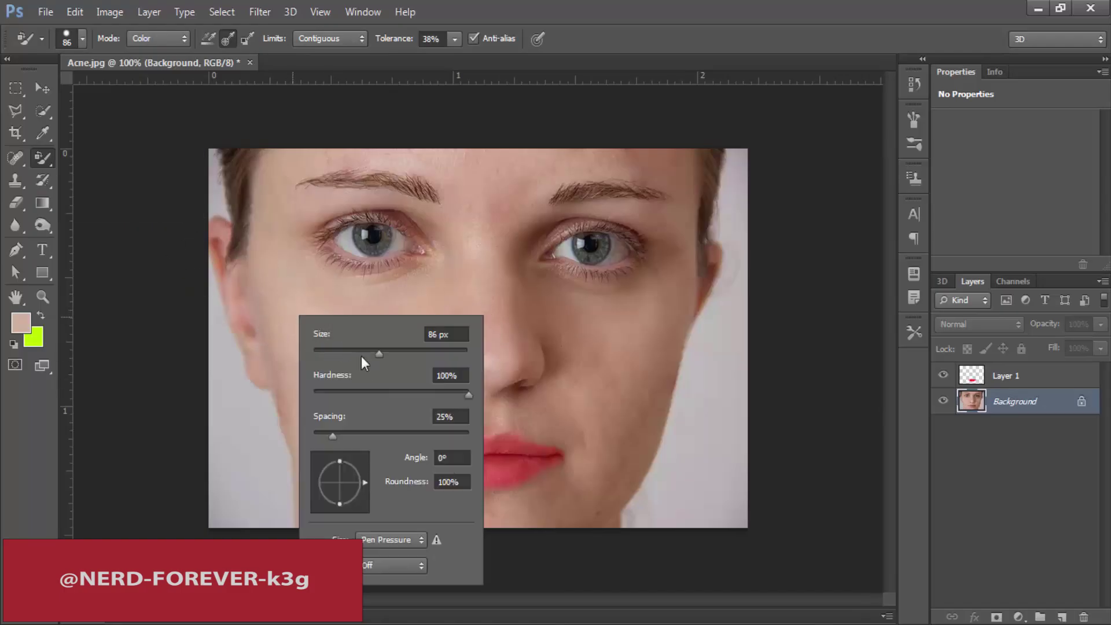
{"action": "left_click", "coordinate": [391, 353]}
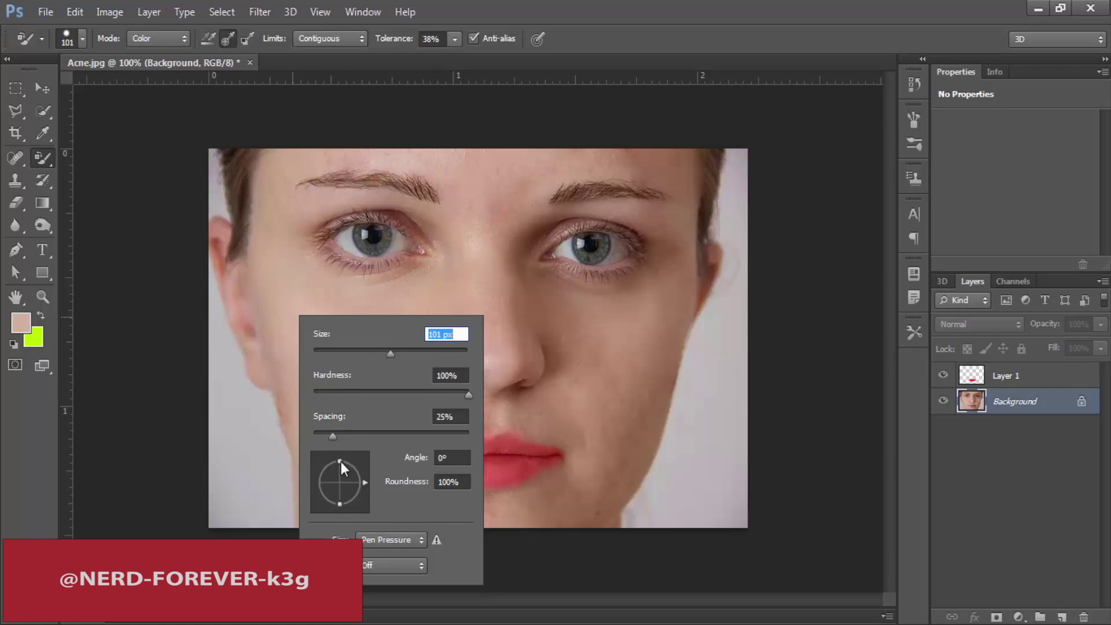
{"action": "left_click", "coordinate": [357, 351]}
- Try recoloring the skin of the cheeks, nose, chin and forehead on the Background layer with the sampled beige tone
{"action": "left_click", "coordinate": [286, 284]}
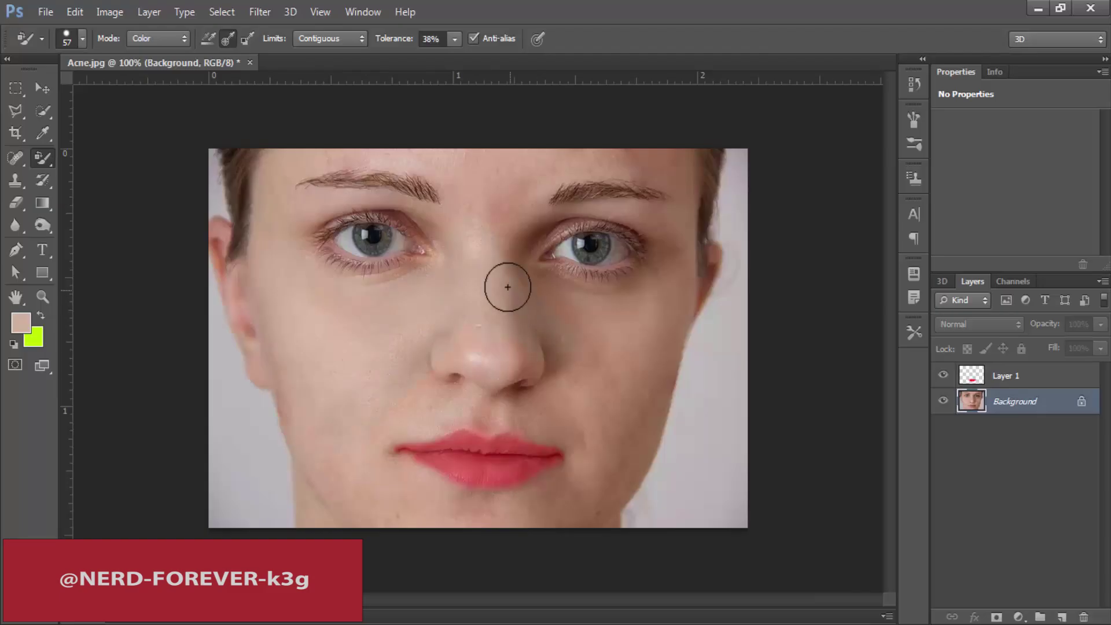
{"action": "mouse_move", "coordinate": [508, 287]}
{"action": "left_mouse_down"}
{"action": "mouse_move", "coordinate": [626, 307]}
{"action": "mouse_move", "coordinate": [669, 271]}
{"action": "mouse_move", "coordinate": [602, 488]}
{"action": "mouse_move", "coordinate": [660, 370]}
{"action": "mouse_move", "coordinate": [638, 452]}
{"action": "mouse_move", "coordinate": [593, 522]}
{"action": "mouse_move", "coordinate": [495, 515]}
{"action": "mouse_move", "coordinate": [564, 498]}
{"action": "mouse_move", "coordinate": [492, 511]}
{"action": "mouse_move", "coordinate": [416, 502]}
{"action": "mouse_move", "coordinate": [387, 484]}
{"action": "mouse_move", "coordinate": [415, 495]}
{"action": "mouse_move", "coordinate": [355, 434]}
{"action": "mouse_move", "coordinate": [411, 408]}
{"action": "mouse_move", "coordinate": [500, 405]}
{"action": "mouse_move", "coordinate": [606, 435]}
{"action": "mouse_move", "coordinate": [599, 354]}
{"action": "mouse_move", "coordinate": [616, 367]}
{"action": "mouse_move", "coordinate": [429, 359]}
{"action": "mouse_move", "coordinate": [510, 341]}
{"action": "mouse_move", "coordinate": [495, 250]}
{"action": "mouse_move", "coordinate": [524, 183]}
{"action": "mouse_move", "coordinate": [478, 254]}
{"action": "mouse_move", "coordinate": [516, 172]}
{"action": "mouse_move", "coordinate": [461, 183]}
{"action": "mouse_move", "coordinate": [461, 172]}
{"action": "mouse_move", "coordinate": [402, 152]}
{"action": "mouse_move", "coordinate": [313, 152]}
{"action": "mouse_move", "coordinate": [423, 189]}
{"action": "mouse_move", "coordinate": [326, 176]}
{"action": "mouse_move", "coordinate": [275, 206]}
{"action": "mouse_move", "coordinate": [271, 246]}
{"action": "mouse_move", "coordinate": [329, 203]}
{"action": "mouse_move", "coordinate": [387, 185]}
{"action": "mouse_move", "coordinate": [441, 203]}
{"action": "mouse_move", "coordinate": [407, 188]}
{"action": "mouse_move", "coordinate": [435, 182]}
{"action": "mouse_move", "coordinate": [531, 199]}
{"action": "mouse_move", "coordinate": [644, 184]}
{"action": "mouse_move", "coordinate": [672, 190]}
{"action": "mouse_move", "coordinate": [667, 226]}
{"action": "mouse_move", "coordinate": [576, 166]}
{"action": "mouse_move", "coordinate": [576, 196]}
{"action": "mouse_move", "coordinate": [616, 161]}
{"action": "mouse_move", "coordinate": [654, 157]}
{"action": "mouse_move", "coordinate": [548, 151]}
{"action": "left_mouse_up"}
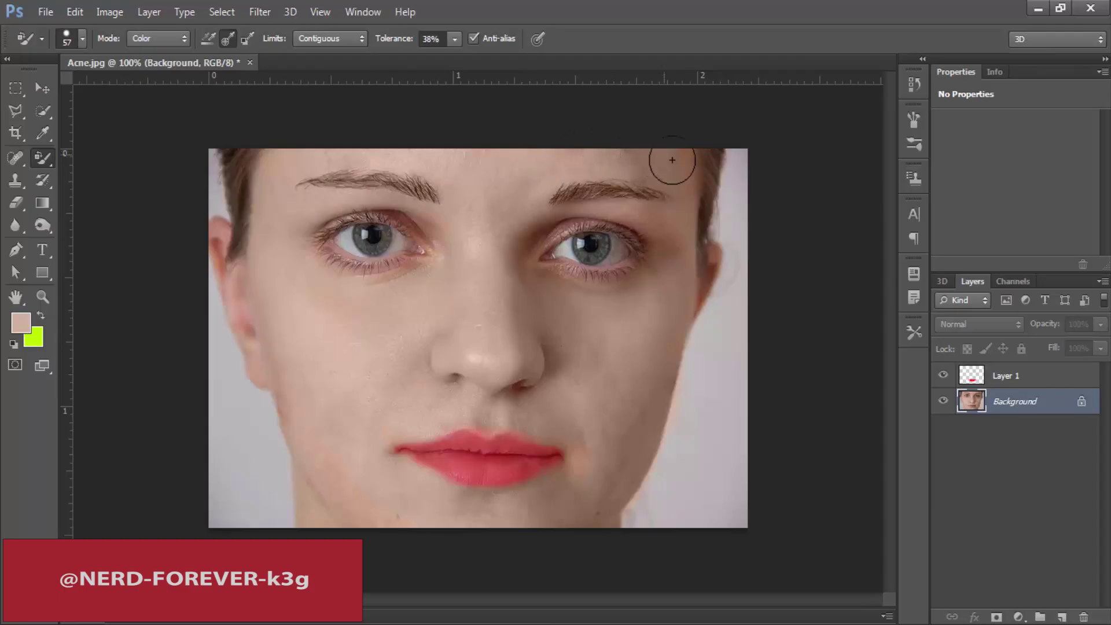
{"action": "mouse_move", "coordinate": [672, 160]}
{"action": "left_mouse_down"}
{"action": "mouse_move", "coordinate": [679, 244]}
{"action": "mouse_move", "coordinate": [622, 291]}
{"action": "mouse_move", "coordinate": [567, 295]}
{"action": "mouse_move", "coordinate": [532, 278]}
{"action": "mouse_move", "coordinate": [520, 257]}
{"action": "mouse_move", "coordinate": [544, 225]}
{"action": "mouse_move", "coordinate": [395, 278]}
{"action": "mouse_move", "coordinate": [336, 283]}
{"action": "mouse_move", "coordinate": [307, 265]}
{"action": "mouse_move", "coordinate": [306, 222]}
{"action": "mouse_move", "coordinate": [347, 198]}
{"action": "left_mouse_up"}
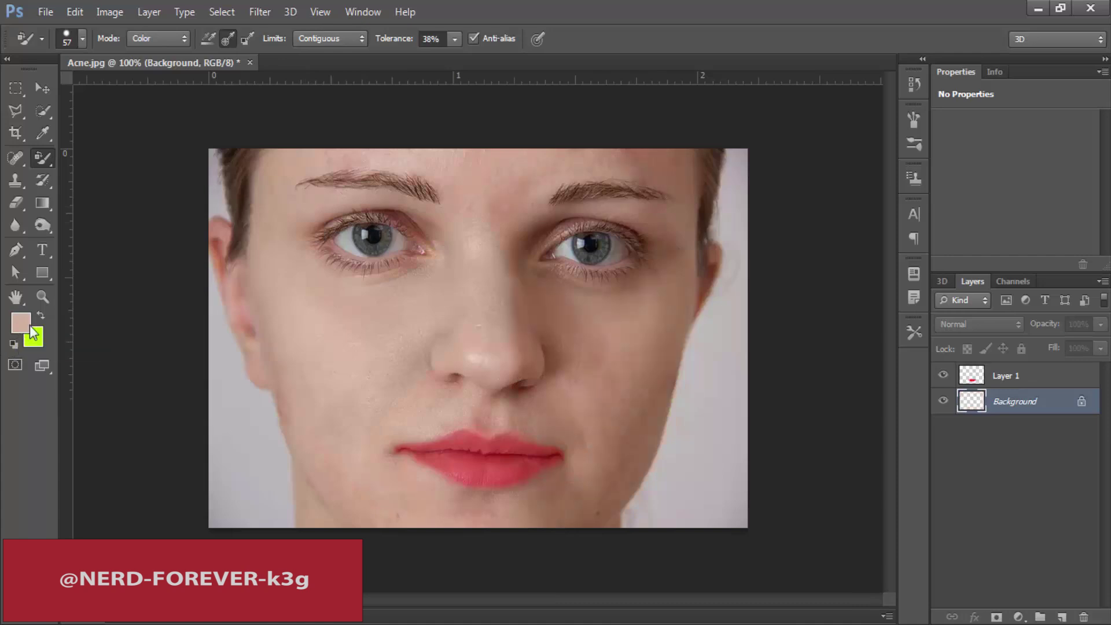
- Sample the red of the lips as the foreground color, brush a color replacement stroke on the cheek, and undo it
{"action": "left_click", "coordinate": [20, 323]}
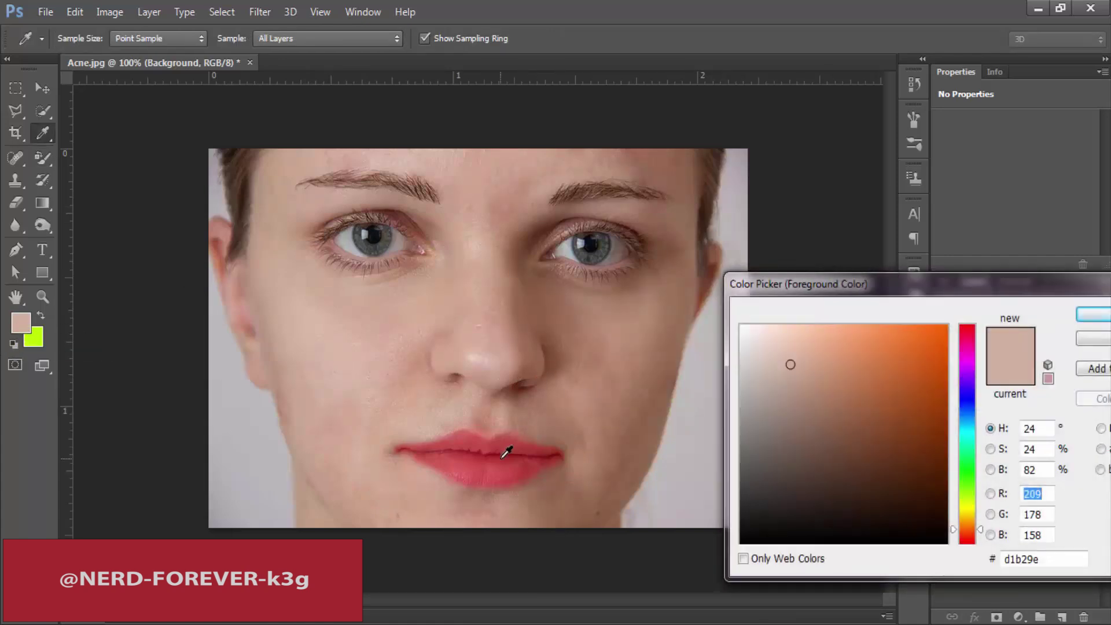
{"action": "left_click", "coordinate": [508, 450]}
{"action": "left_click", "coordinate": [1093, 314]}
{"action": "mouse_move", "coordinate": [311, 307]}
{"action": "left_mouse_down"}
{"action": "mouse_move", "coordinate": [312, 389]}
{"action": "mouse_move", "coordinate": [405, 333]}
{"action": "mouse_move", "coordinate": [336, 323]}
{"action": "left_mouse_up"}
{"action": "key", "text": "ctrl+z"}
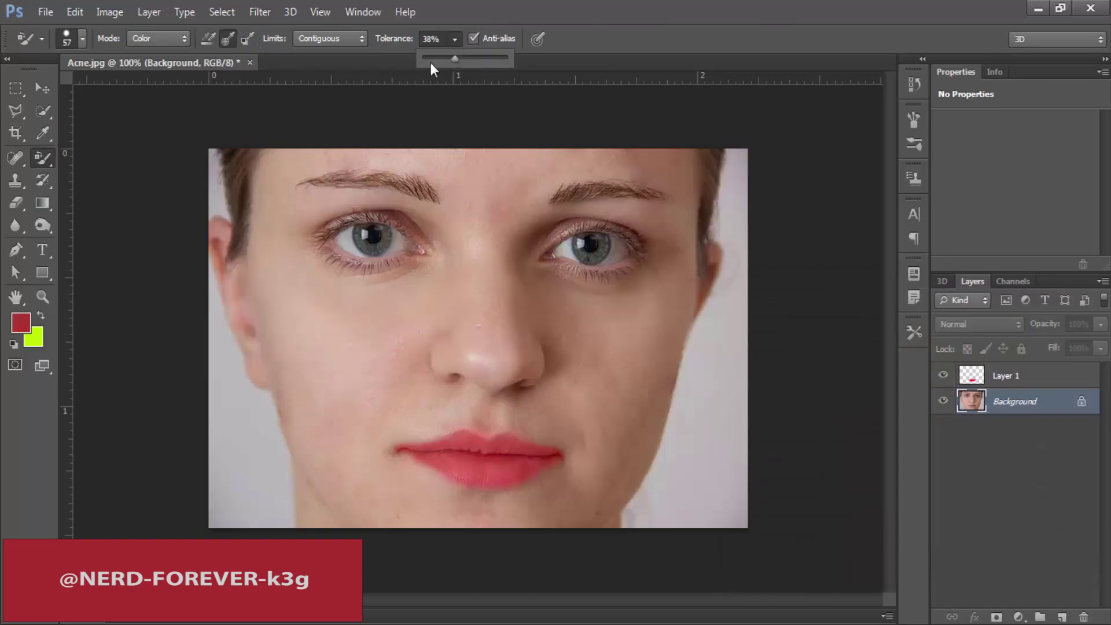
- Try red color replacement strokes on the face at 6% tolerance and with Discontiguous limits at 10% tolerance, and undo the last stroke
{"action": "left_click", "coordinate": [428, 59]}
{"action": "left_click_drag", "start_coordinate": [257, 234], "coordinate": [318, 403]}
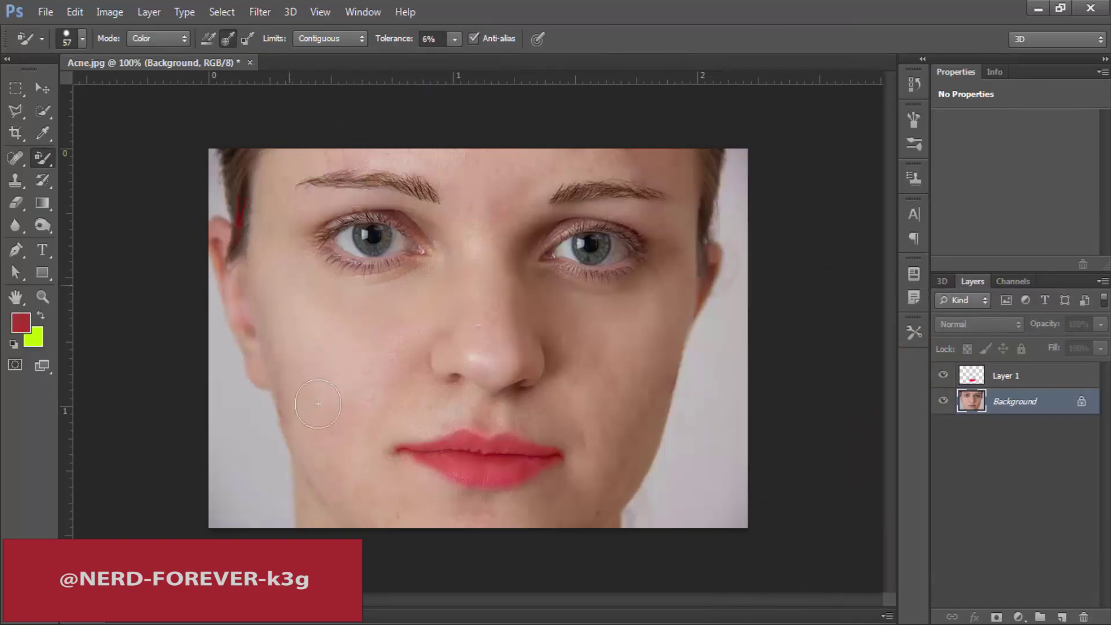
{"action": "left_click", "coordinate": [331, 45]}
{"action": "left_click", "coordinate": [324, 51]}
{"action": "mouse_move", "coordinate": [278, 234]}
{"action": "left_mouse_down"}
{"action": "mouse_move", "coordinate": [434, 229]}
{"action": "mouse_move", "coordinate": [351, 297]}
{"action": "mouse_move", "coordinate": [504, 253]}
{"action": "mouse_move", "coordinate": [580, 303]}
{"action": "mouse_move", "coordinate": [335, 298]}
{"action": "mouse_move", "coordinate": [491, 506]}
{"action": "left_mouse_up"}
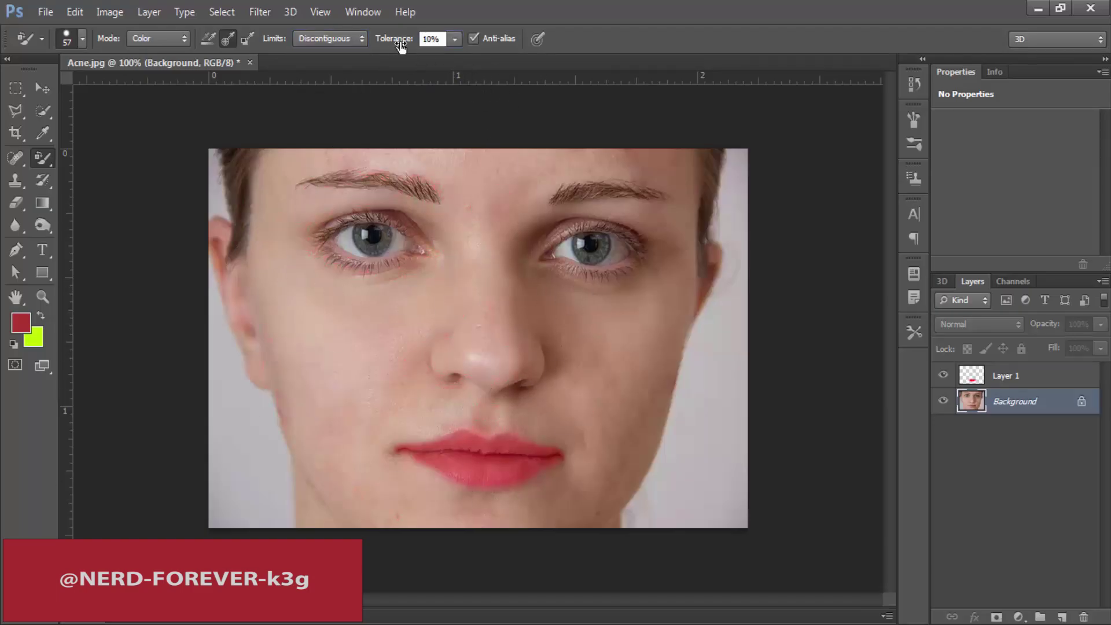
{"action": "mouse_move", "coordinate": [386, 161]}
{"action": "left_mouse_down"}
{"action": "mouse_move", "coordinate": [317, 249]}
{"action": "mouse_move", "coordinate": [478, 290]}
{"action": "mouse_move", "coordinate": [413, 382]}
{"action": "mouse_move", "coordinate": [400, 147]}
{"action": "mouse_move", "coordinate": [322, 204]}
{"action": "mouse_move", "coordinate": [444, 199]}
{"action": "left_mouse_up"}
{"action": "key", "text": "ctrl+z"}
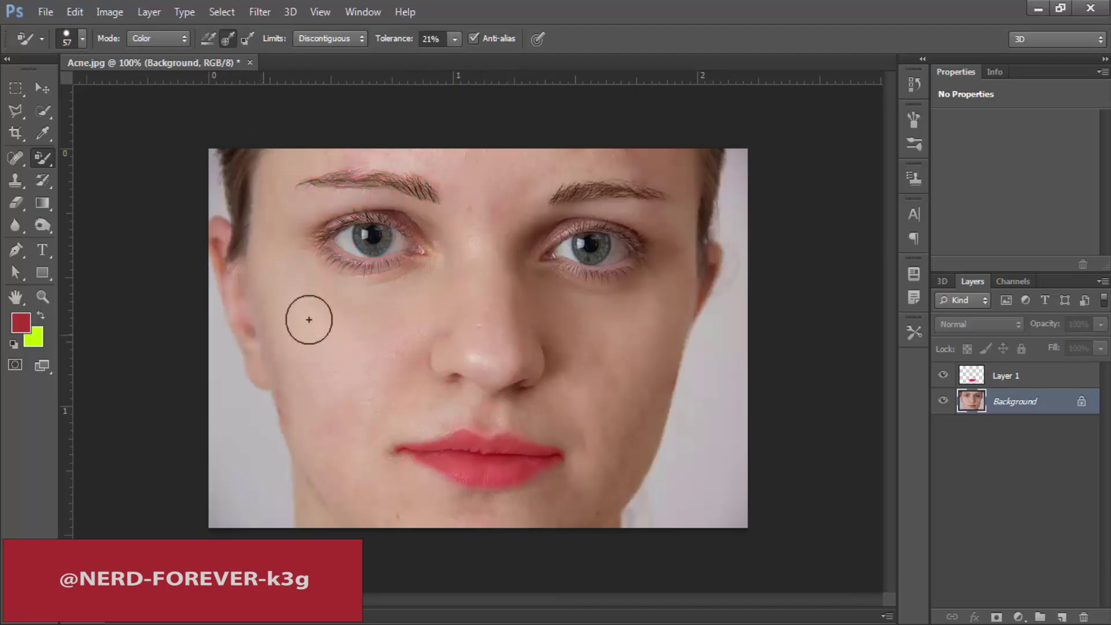
- Set the Color Replacement Tool's limits to Contiguous
{"action": "left_click", "coordinate": [347, 39]}
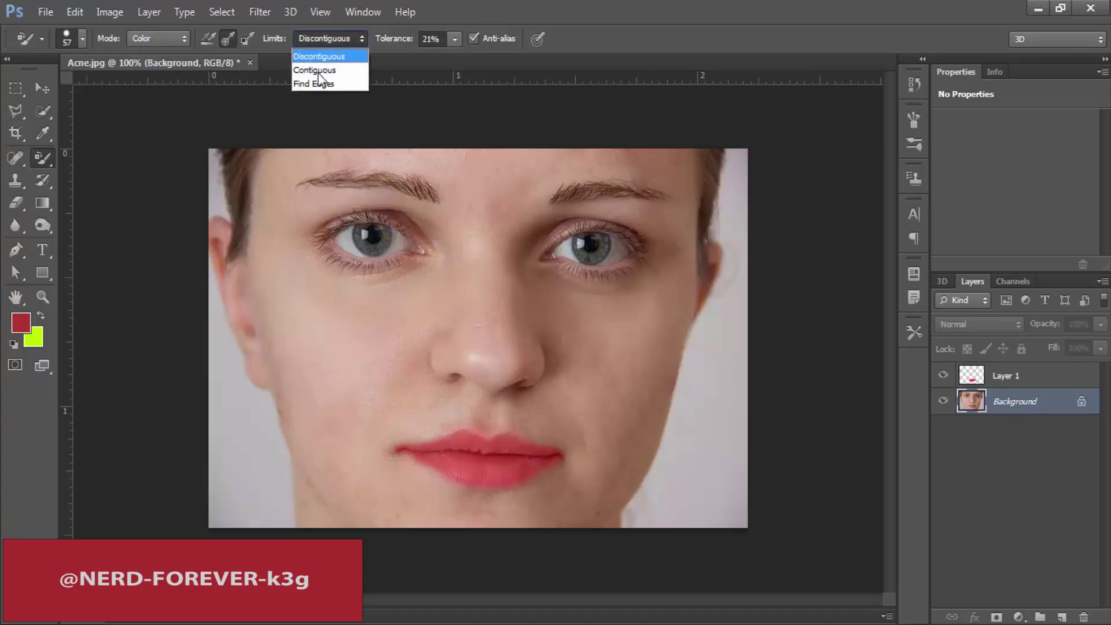
{"action": "left_click", "coordinate": [315, 70]}
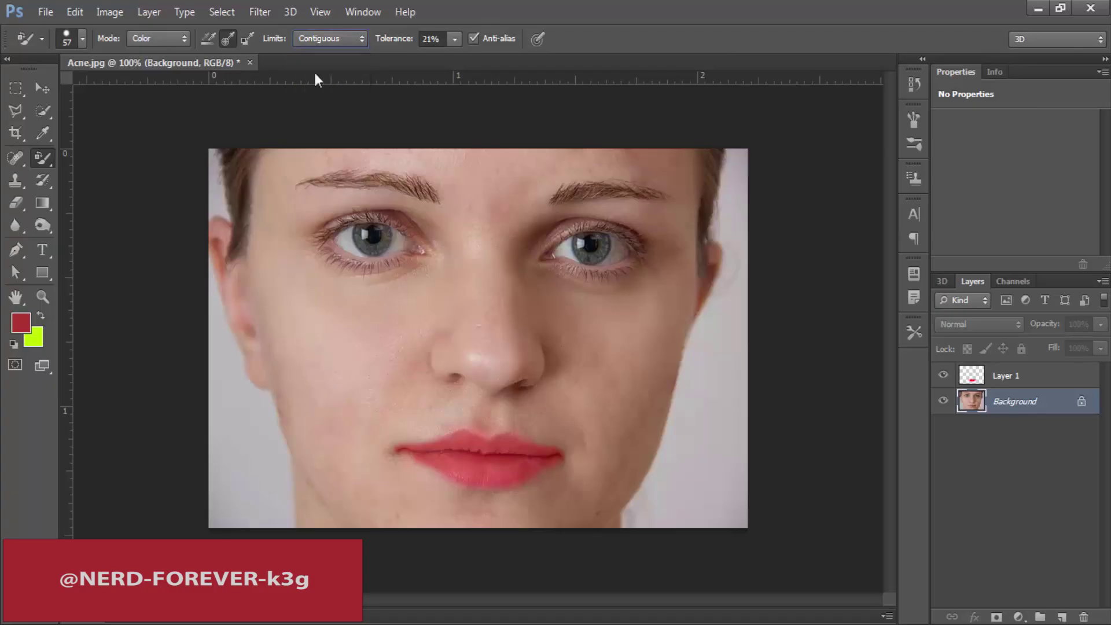
{"action": "left_click", "coordinate": [40, 162]}
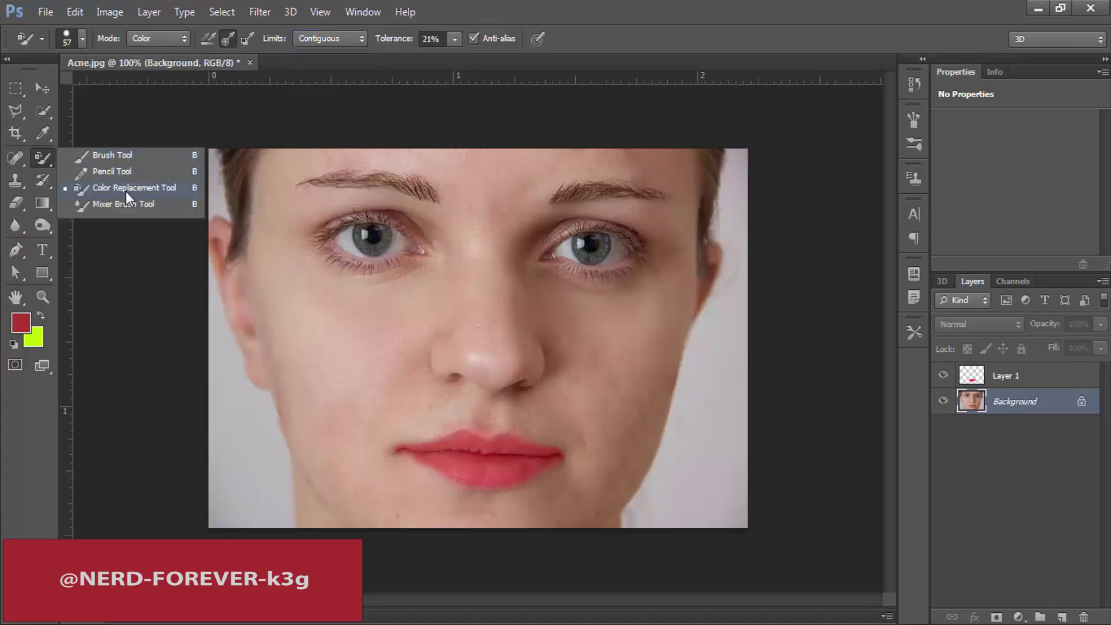
- Set the foreground color to the brown skin shade #9e6c57 and brush color replacement over the cheek skin
{"action": "left_click", "coordinate": [20, 327]}
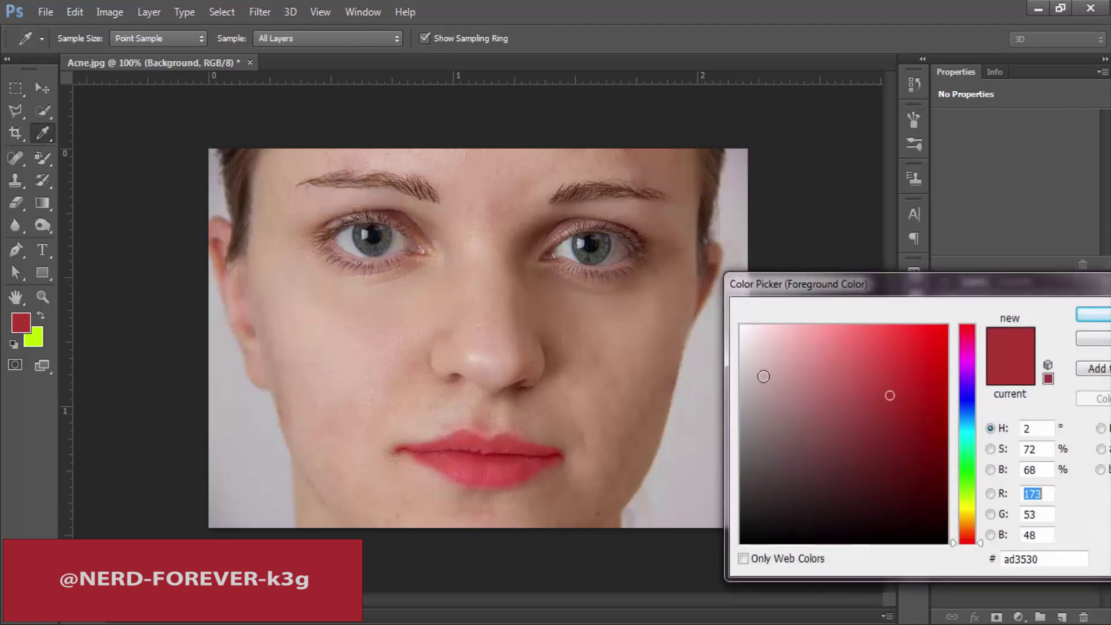
{"action": "left_click", "coordinate": [579, 329]}
{"action": "left_click", "coordinate": [827, 404]}
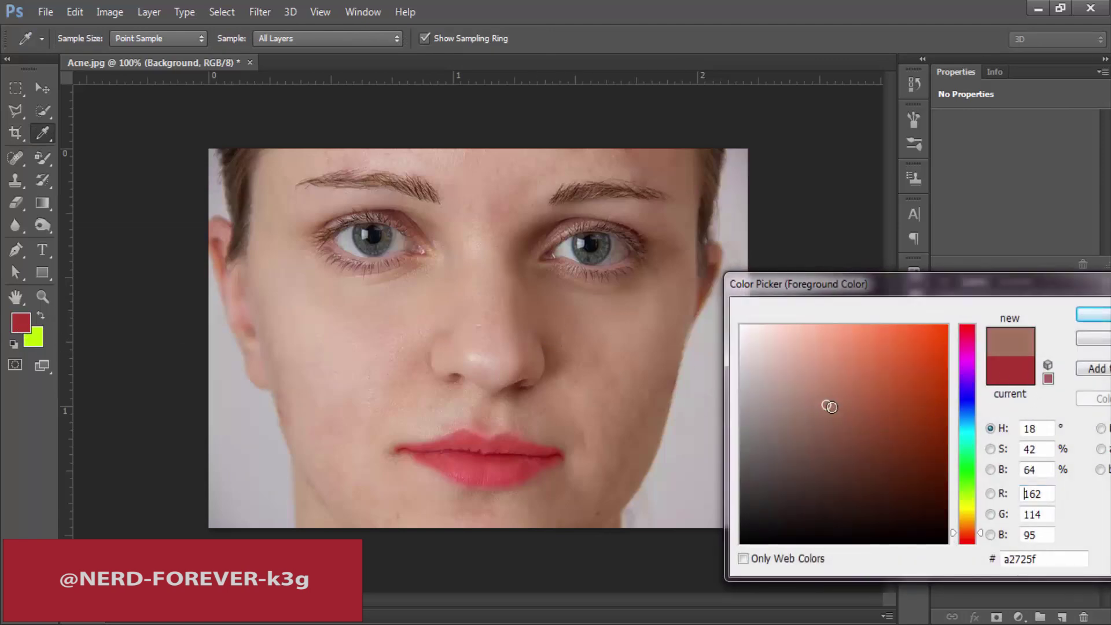
{"action": "left_click", "coordinate": [833, 408]}
{"action": "left_click", "coordinate": [1097, 317]}
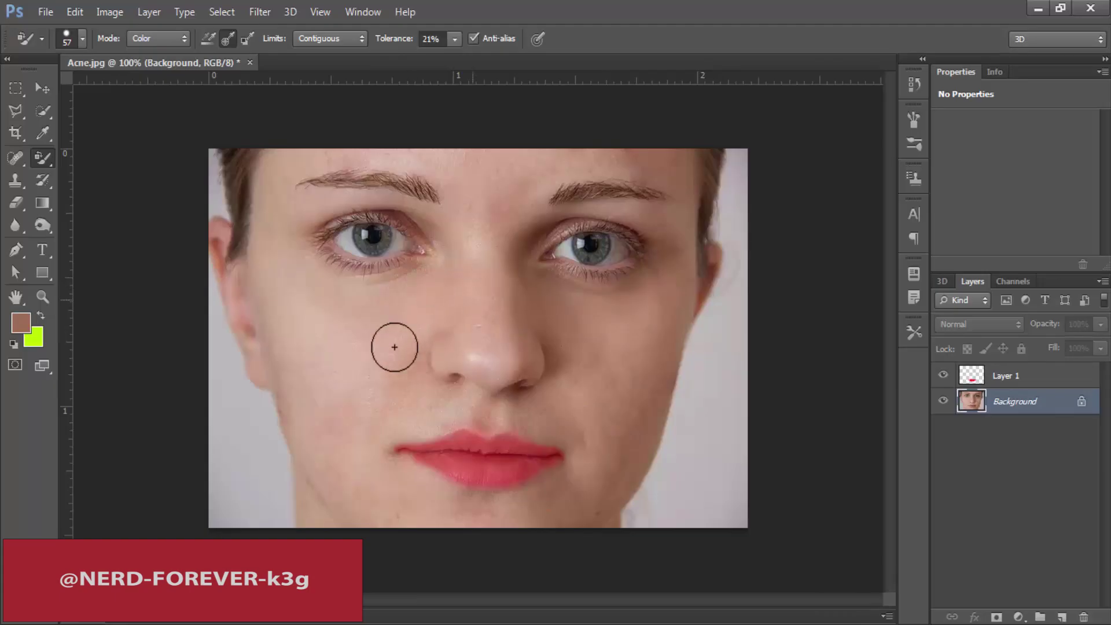
{"action": "mouse_move", "coordinate": [339, 337]}
{"action": "left_mouse_down"}
{"action": "mouse_move", "coordinate": [279, 245]}
{"action": "mouse_move", "coordinate": [340, 405]}
{"action": "mouse_move", "coordinate": [311, 389]}
{"action": "mouse_move", "coordinate": [271, 317]}
{"action": "mouse_move", "coordinate": [304, 330]}
{"action": "mouse_move", "coordinate": [348, 409]}
{"action": "mouse_move", "coordinate": [298, 441]}
{"action": "mouse_move", "coordinate": [367, 521]}
{"action": "mouse_move", "coordinate": [365, 500]}
{"action": "mouse_move", "coordinate": [419, 377]}
{"action": "mouse_move", "coordinate": [367, 453]}
{"action": "mouse_move", "coordinate": [401, 413]}
{"action": "left_mouse_up"}
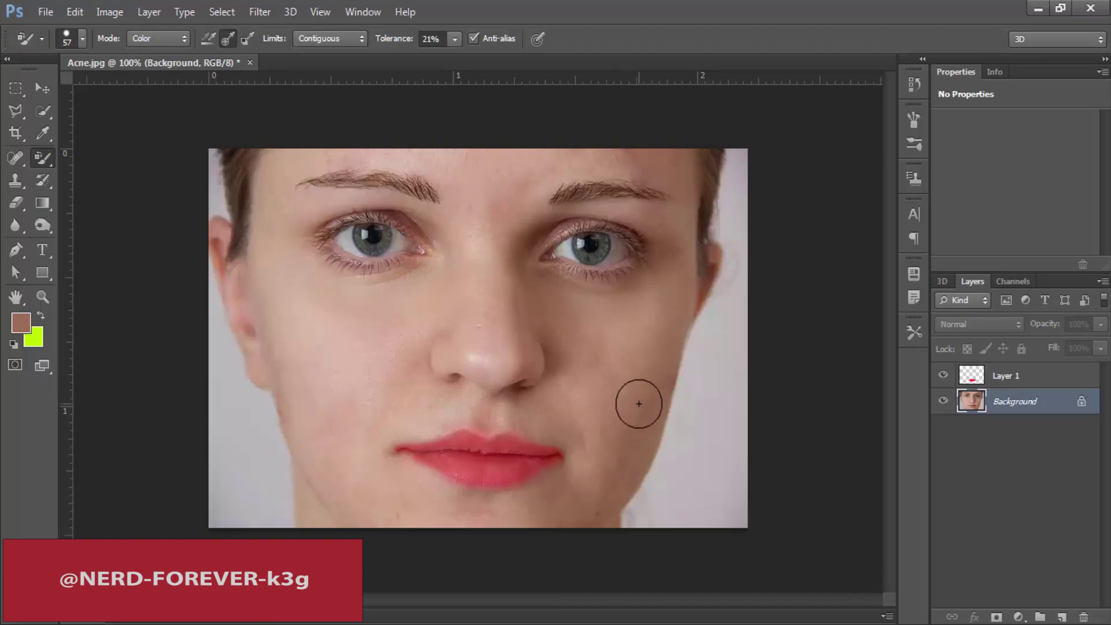
- Sample the skin tone of the shaded cheek as the foreground color, #ac7c66
{"action": "left_click", "coordinate": [21, 323]}
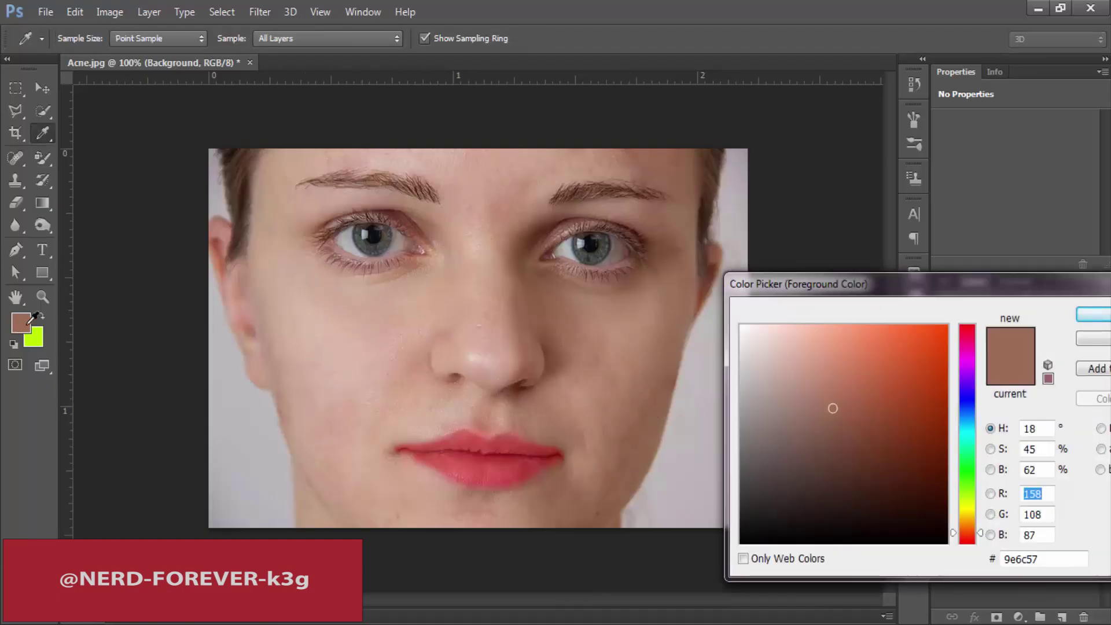
{"action": "left_click", "coordinate": [633, 368]}
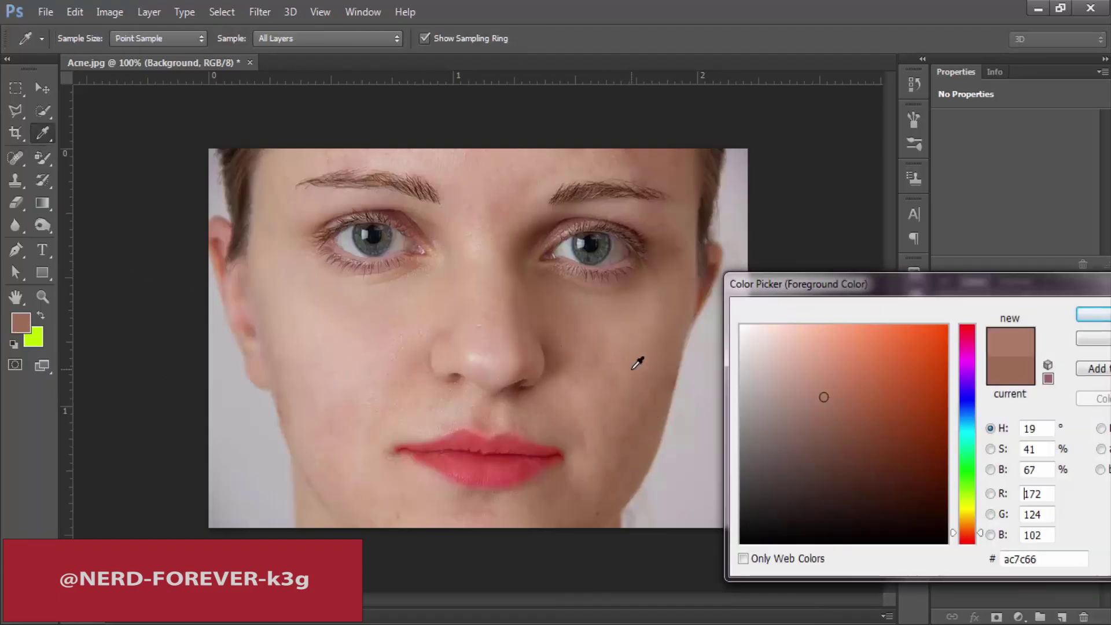
{"action": "left_click", "coordinate": [1107, 315]}
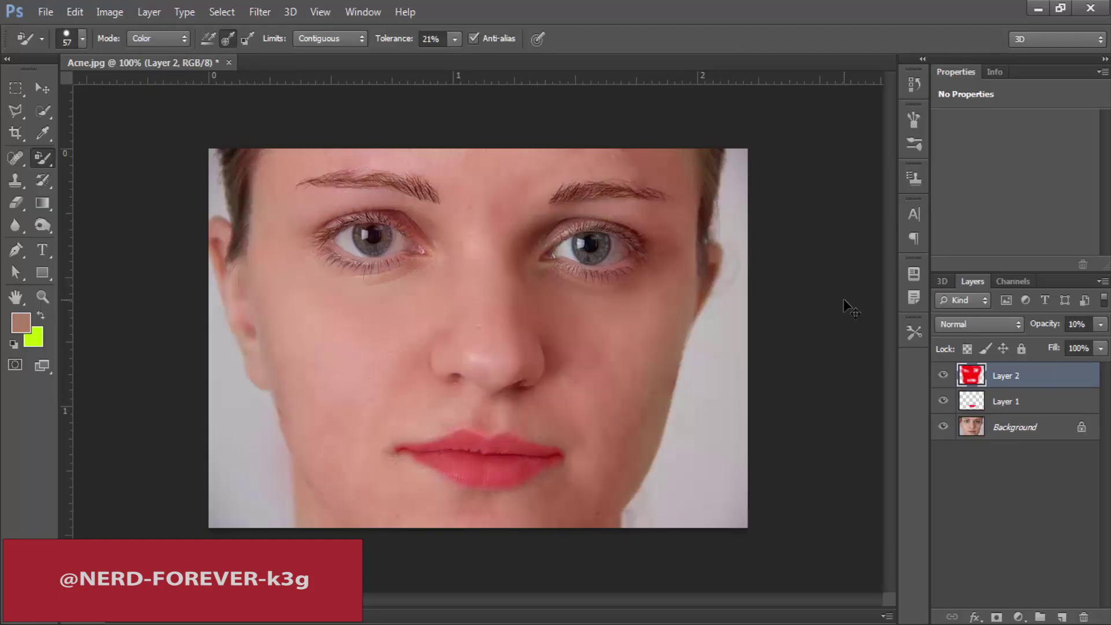
- Undo the red tint painted on Layer 2 and delete that layer
{"action": "key", "text": "ctrl+alt+z"}
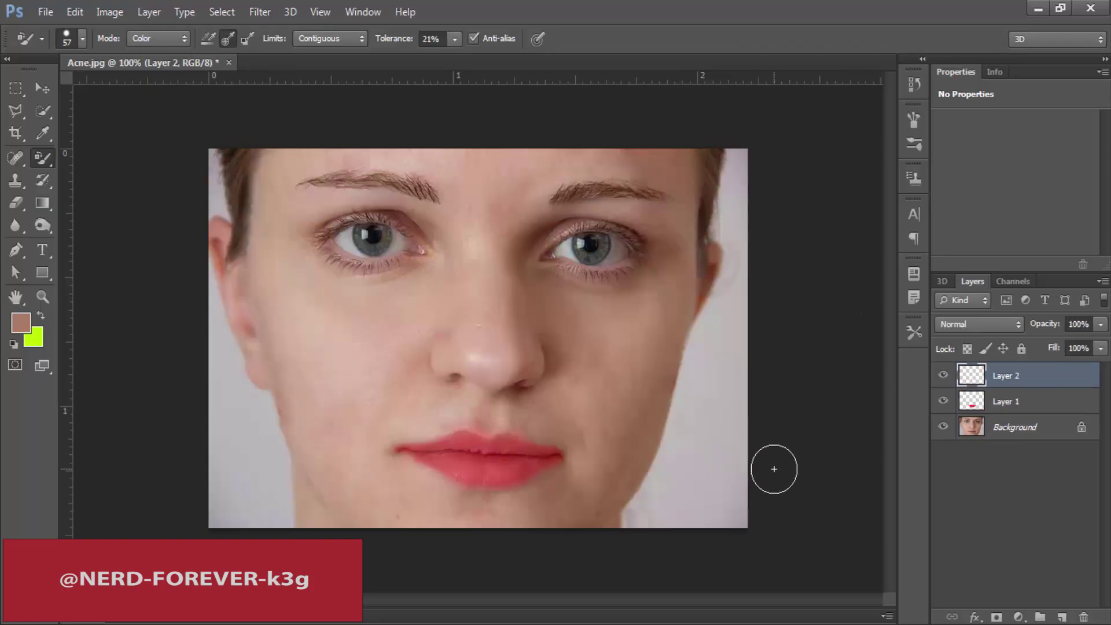
{"action": "left_click_drag", "start_coordinate": [1058, 377], "coordinate": [1084, 617]}
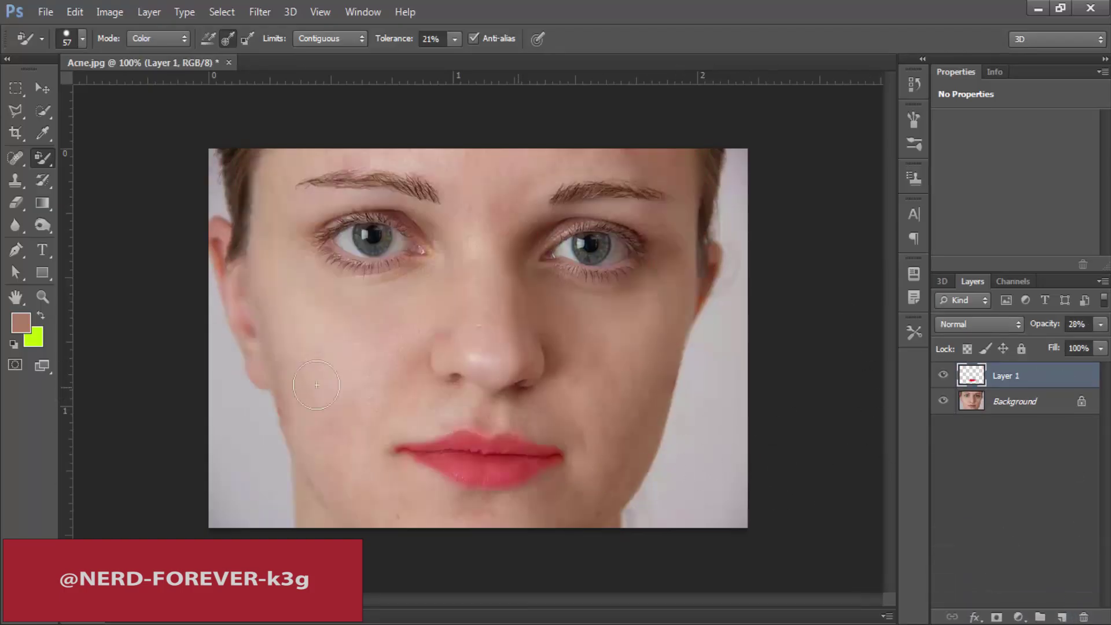
- Switch to the Mixer Brush Tool and make the Background layer active
{"action": "right_click", "coordinate": [43, 159]}
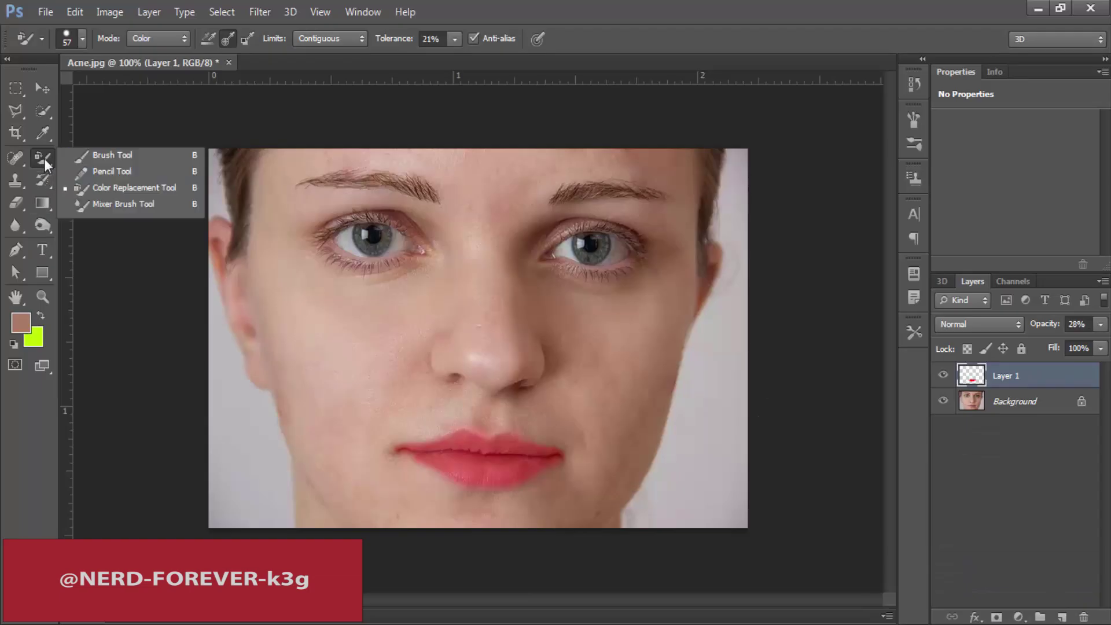
{"action": "left_click", "coordinate": [115, 203]}
{"action": "left_click", "coordinate": [1001, 401]}
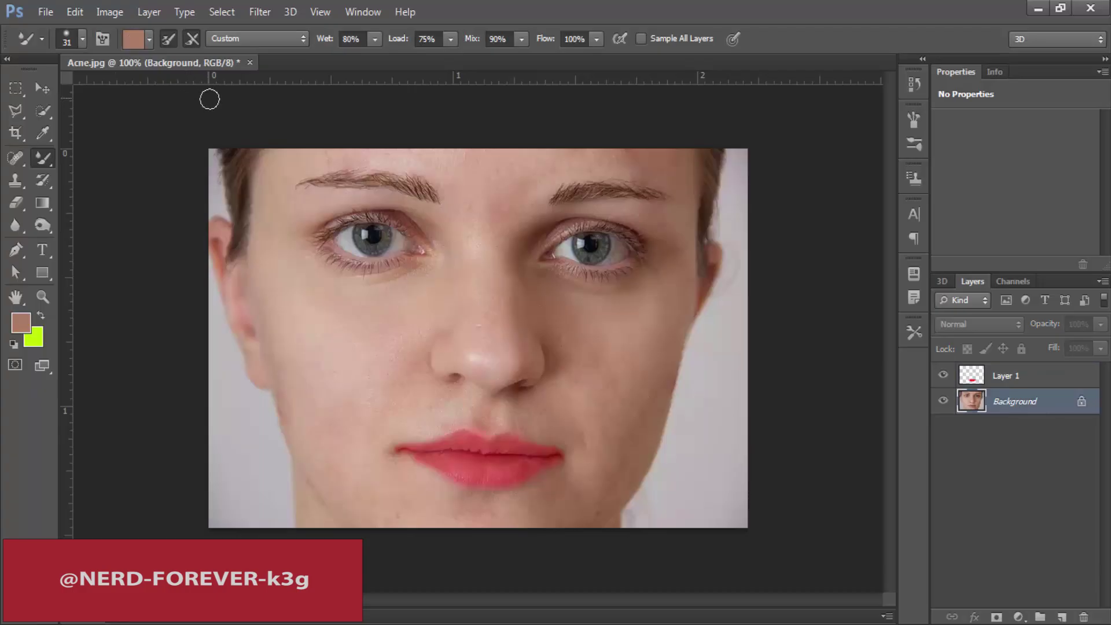
- Try to restore the original Acne.jpg snapshot from the document's history
{"action": "left_click", "coordinate": [55, 16]}
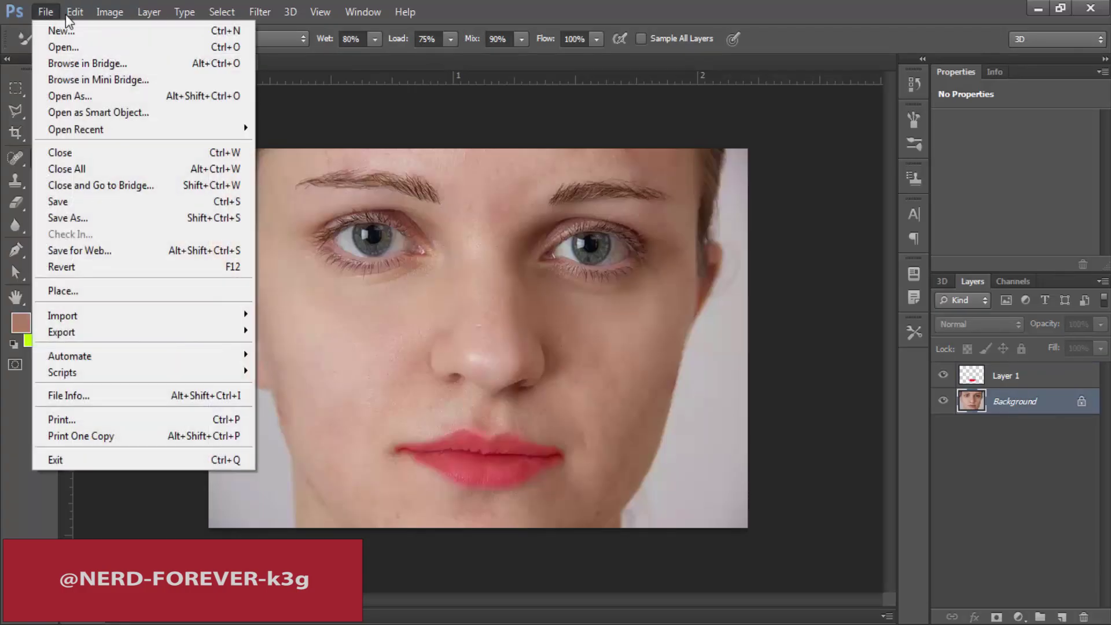
{"action": "key", "text": "Escape"}
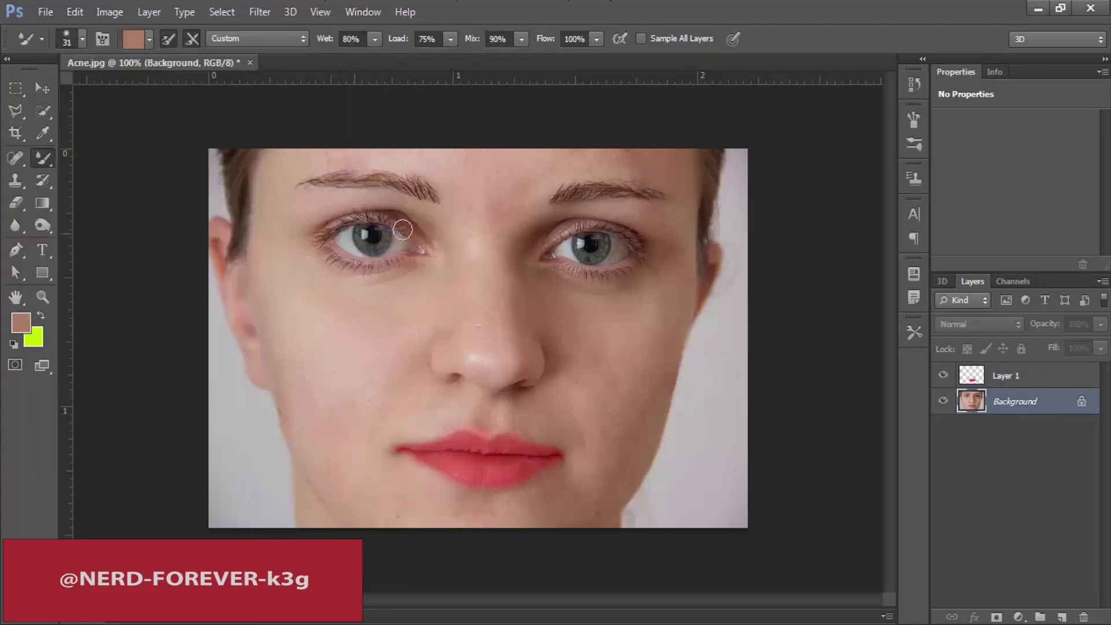
{"action": "left_click", "coordinate": [913, 85]}
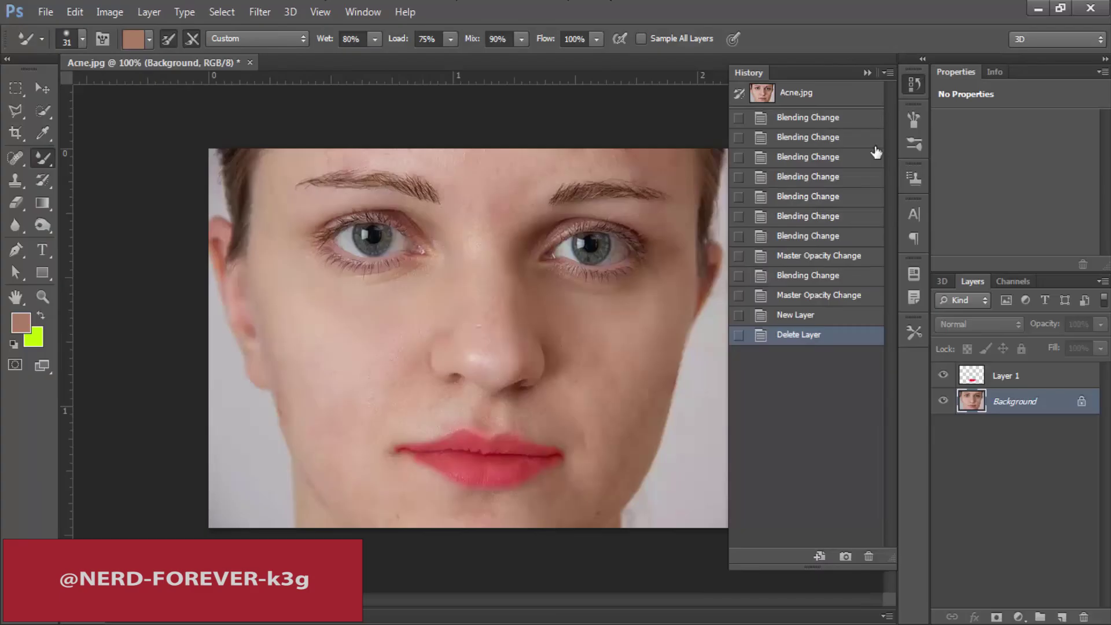
{"action": "left_click", "coordinate": [806, 94]}
{"action": "left_click", "coordinate": [914, 84]}
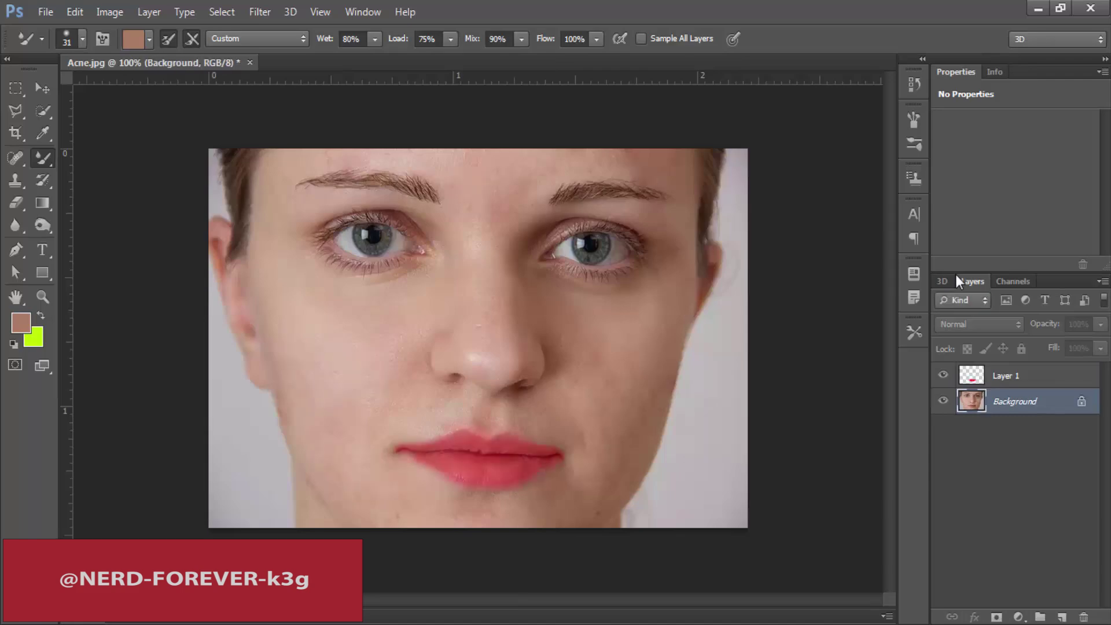
- Close Acne.jpg without saving the changes and reopen the original Acne image from the Desktop
{"action": "key", "text": "ctrl+w"}
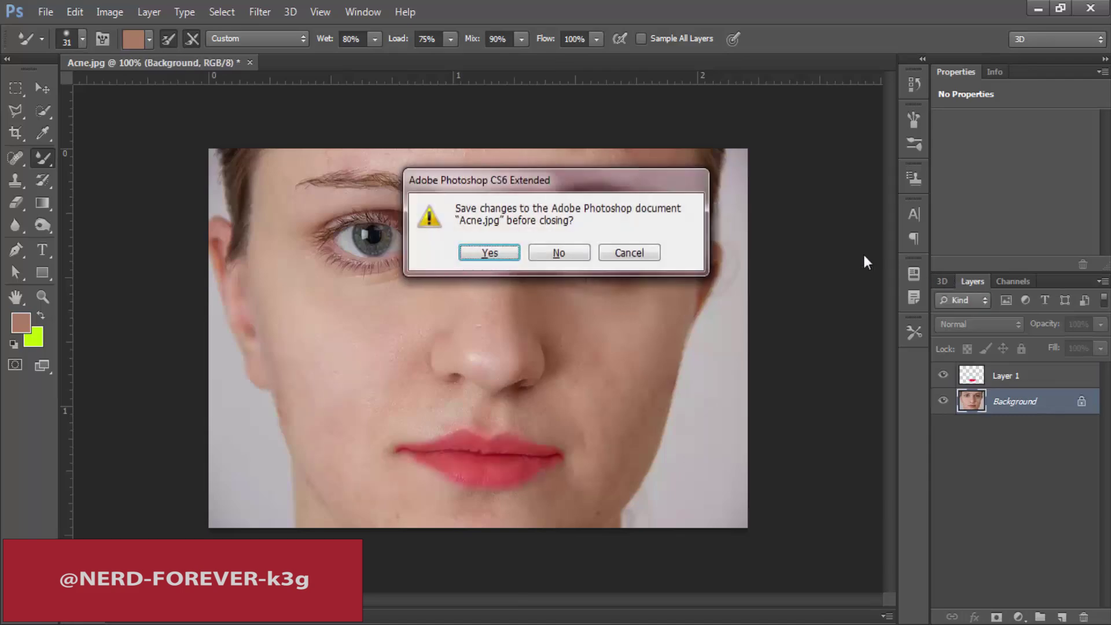
{"action": "left_click", "coordinate": [557, 254]}
{"action": "key", "text": "ctrl+o"}
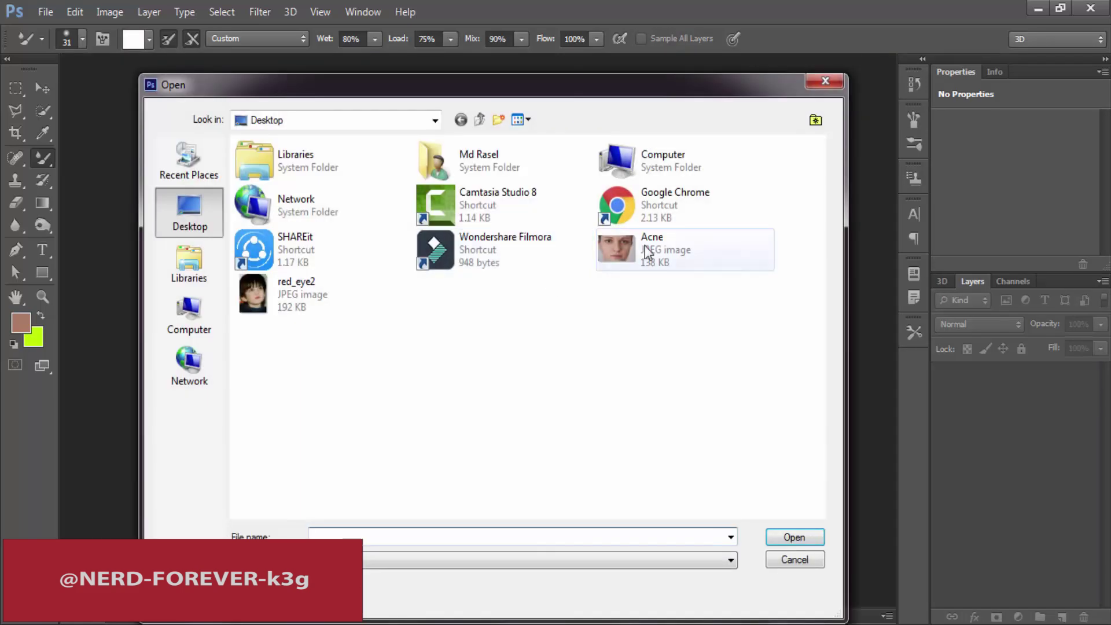
{"action": "double_click", "coordinate": [644, 245]}
- Blend away the upper blemishes on both cheeks with the Mixer Brush Tool at 80% wet, 75% load and 90% mix
{"action": "right_click", "coordinate": [49, 160]}
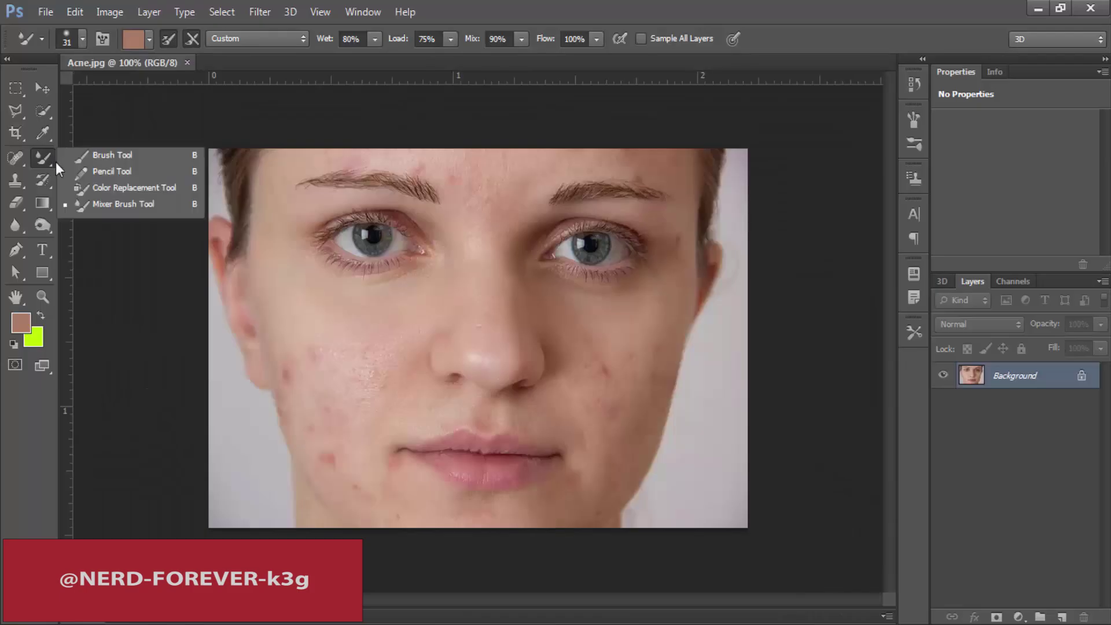
{"action": "left_click", "coordinate": [123, 206]}
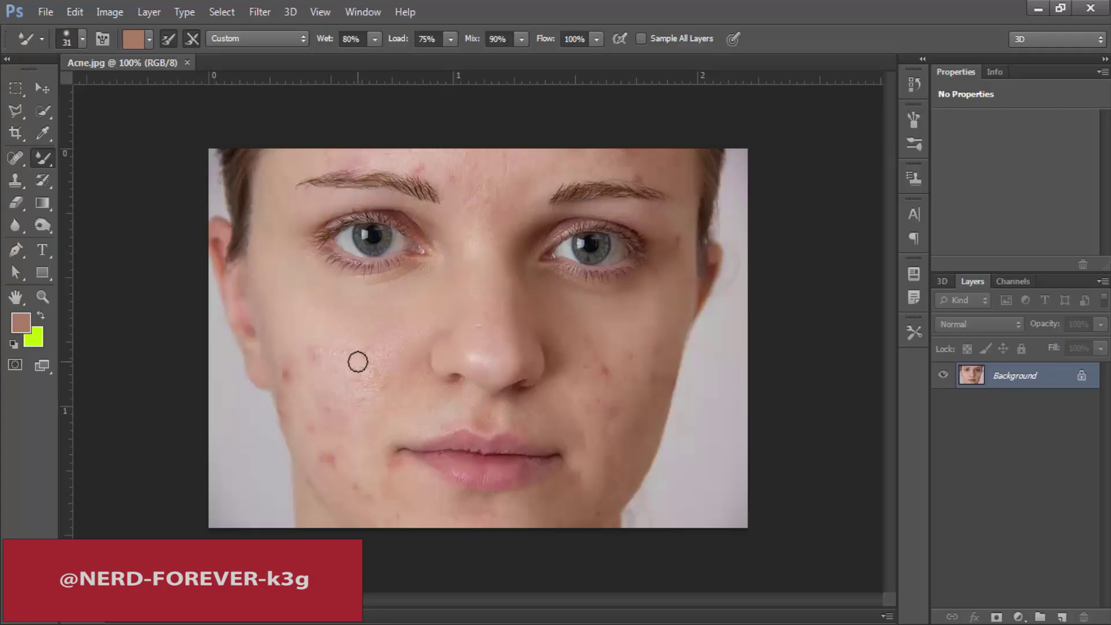
{"action": "scroll", "coordinate": [325, 370], "scroll_direction": "up", "scroll_amount": 2}
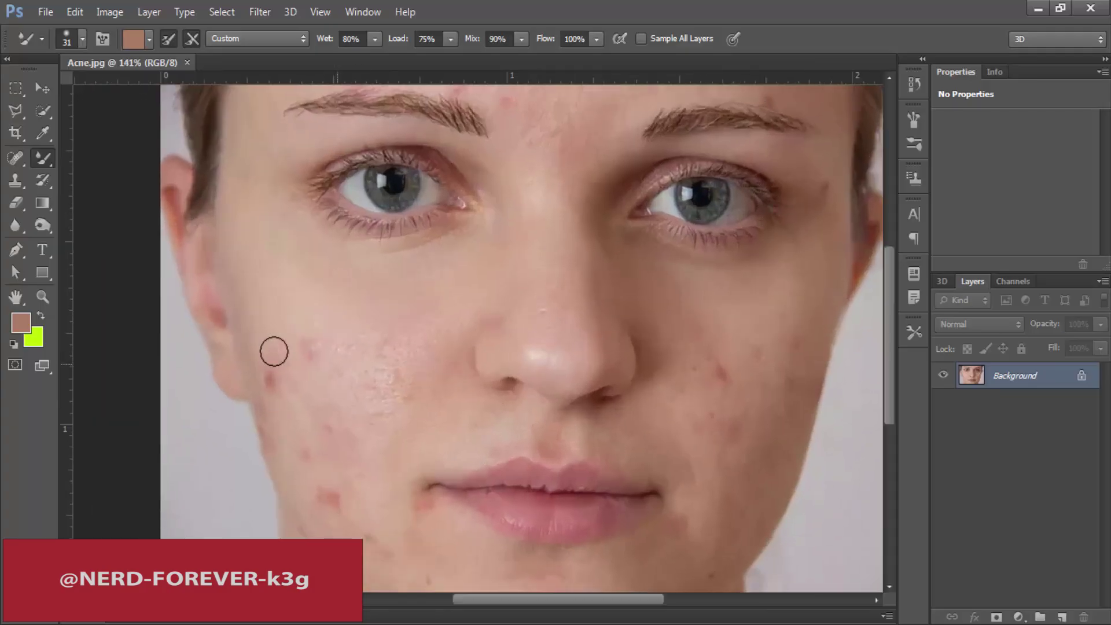
{"action": "mouse_move", "coordinate": [311, 345]}
{"action": "left_mouse_down"}
{"action": "mouse_move", "coordinate": [322, 347]}
{"action": "mouse_move", "coordinate": [317, 332]}
{"action": "mouse_move", "coordinate": [395, 399]}
{"action": "mouse_move", "coordinate": [313, 313]}
{"action": "mouse_move", "coordinate": [359, 360]}
{"action": "left_mouse_up"}
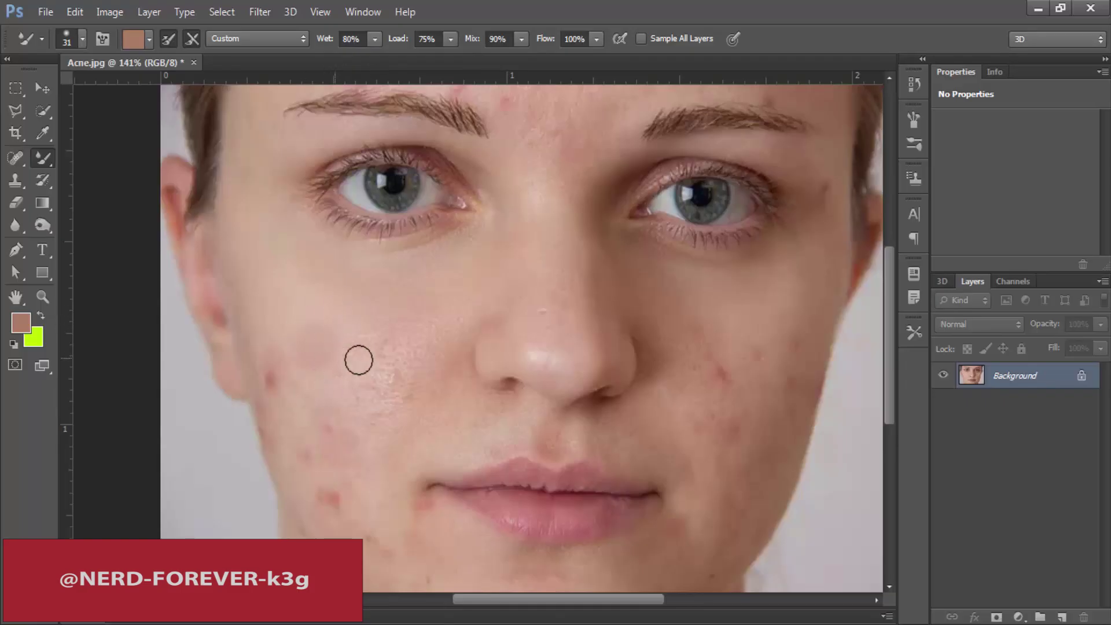
{"action": "mouse_move", "coordinate": [710, 369]}
{"action": "left_mouse_down"}
{"action": "mouse_move", "coordinate": [722, 386]}
{"action": "mouse_move", "coordinate": [708, 373]}
{"action": "mouse_move", "coordinate": [745, 350]}
{"action": "mouse_move", "coordinate": [749, 325]}
{"action": "mouse_move", "coordinate": [704, 325]}
{"action": "mouse_move", "coordinate": [750, 369]}
{"action": "mouse_move", "coordinate": [792, 389]}
{"action": "mouse_move", "coordinate": [794, 336]}
{"action": "mouse_move", "coordinate": [790, 361]}
{"action": "left_mouse_up"}
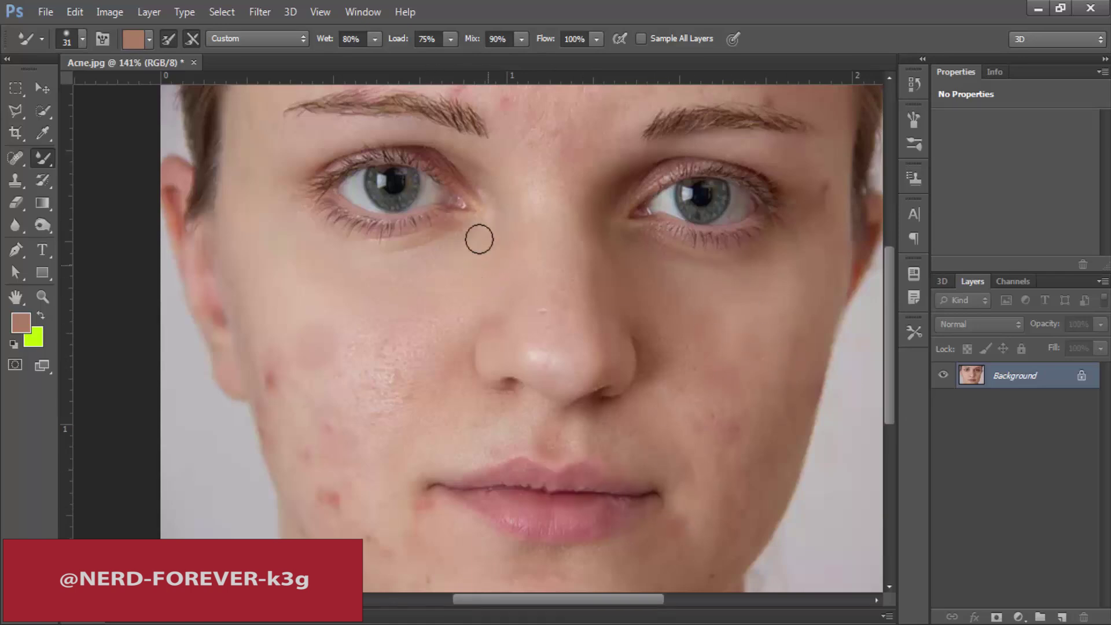
- Smooth the shiny, textured skin patch on the cheek beside the nose with Mixer Brush strokes
{"action": "scroll", "coordinate": [513, 198], "scroll_direction": "up", "scroll_amount": 3}
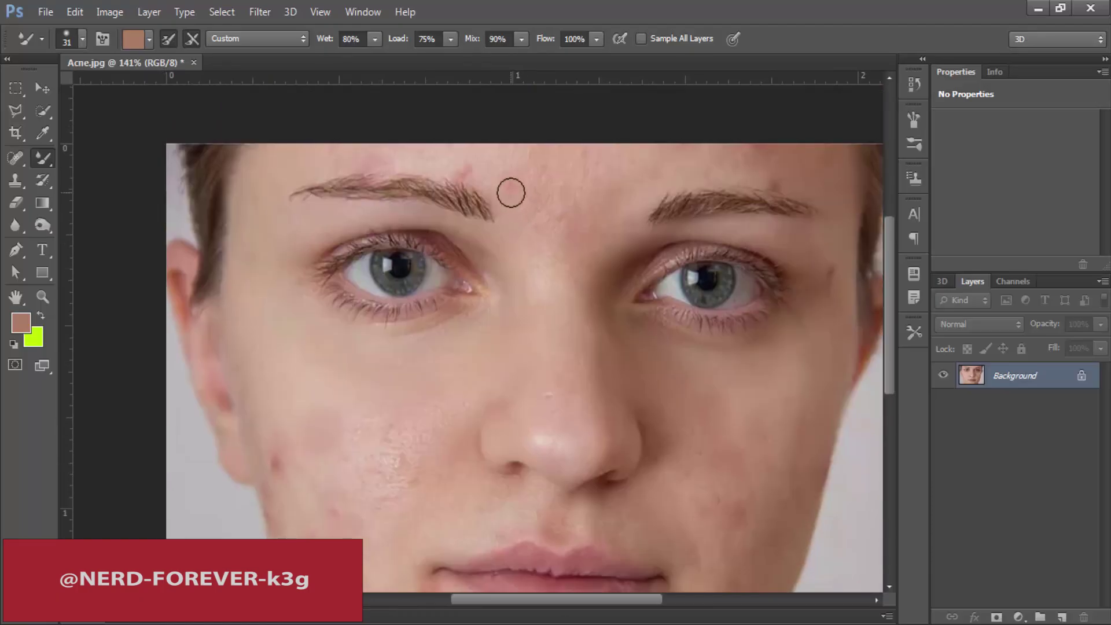
{"action": "left_click_drag", "start_coordinate": [427, 427], "coordinate": [444, 365]}
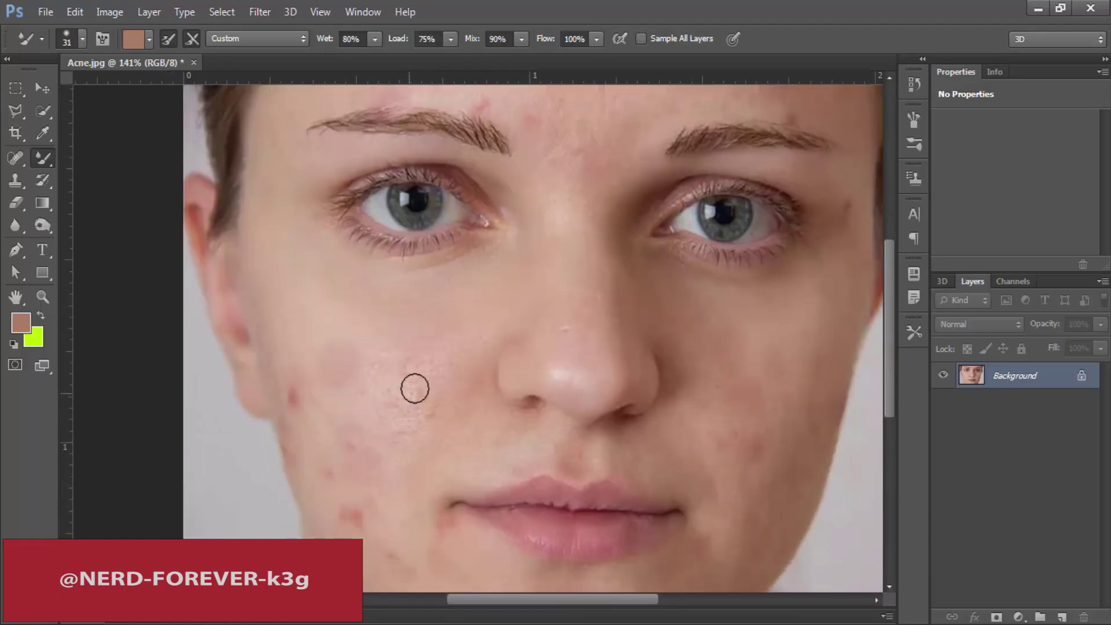
{"action": "mouse_move", "coordinate": [415, 389]}
{"action": "left_mouse_down"}
{"action": "mouse_move", "coordinate": [430, 362]}
{"action": "mouse_move", "coordinate": [437, 372]}
{"action": "mouse_move", "coordinate": [422, 382]}
{"action": "mouse_move", "coordinate": [419, 405]}
{"action": "mouse_move", "coordinate": [369, 385]}
{"action": "mouse_move", "coordinate": [424, 360]}
{"action": "left_mouse_up"}
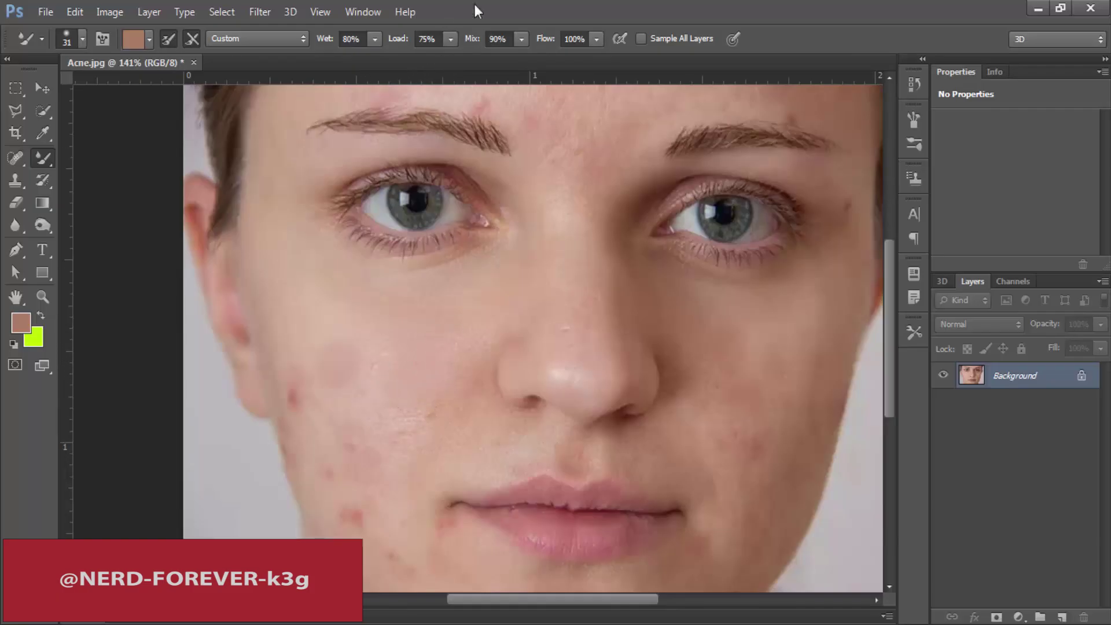
- Set the Mixer Brush to 49% wet, 50% load, 50% mix and 46% flow, and blend the shiny cheek patch again
{"action": "left_click", "coordinate": [522, 39]}
{"action": "left_click", "coordinate": [597, 39]}
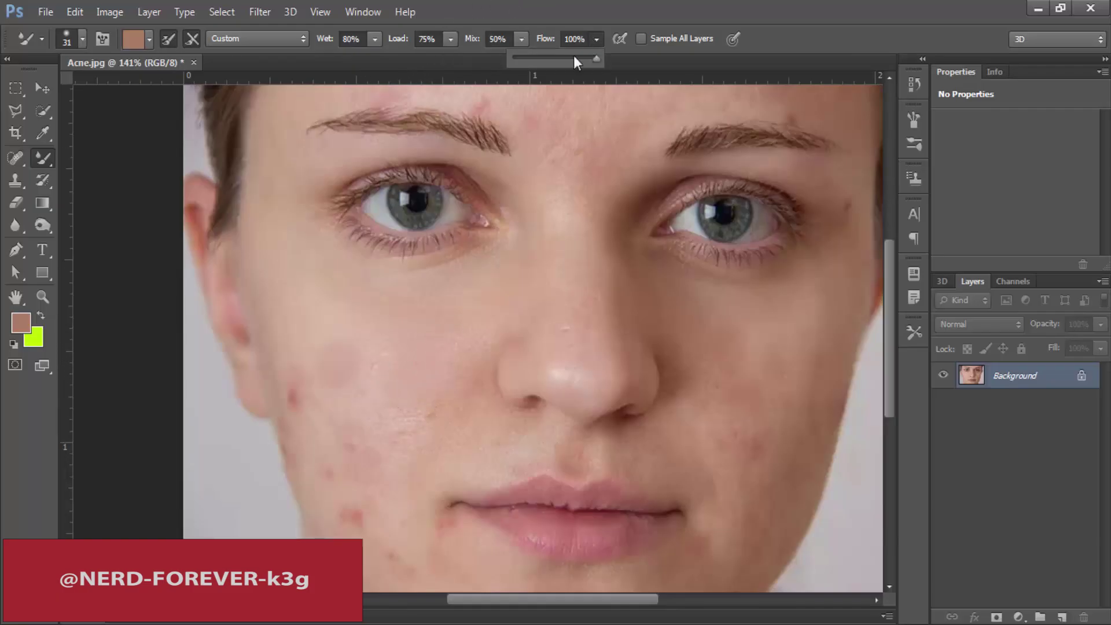
{"action": "left_click", "coordinate": [450, 39]}
{"action": "left_click_drag", "start_coordinate": [451, 59], "coordinate": [429, 61]}
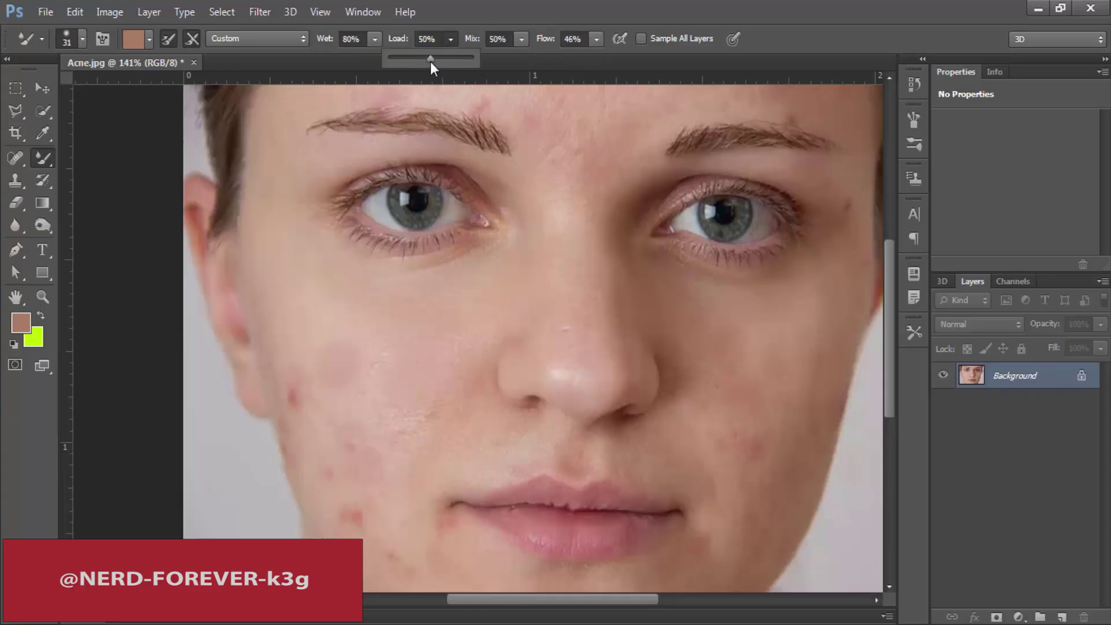
{"action": "left_click", "coordinate": [375, 39]}
{"action": "left_click", "coordinate": [353, 58]}
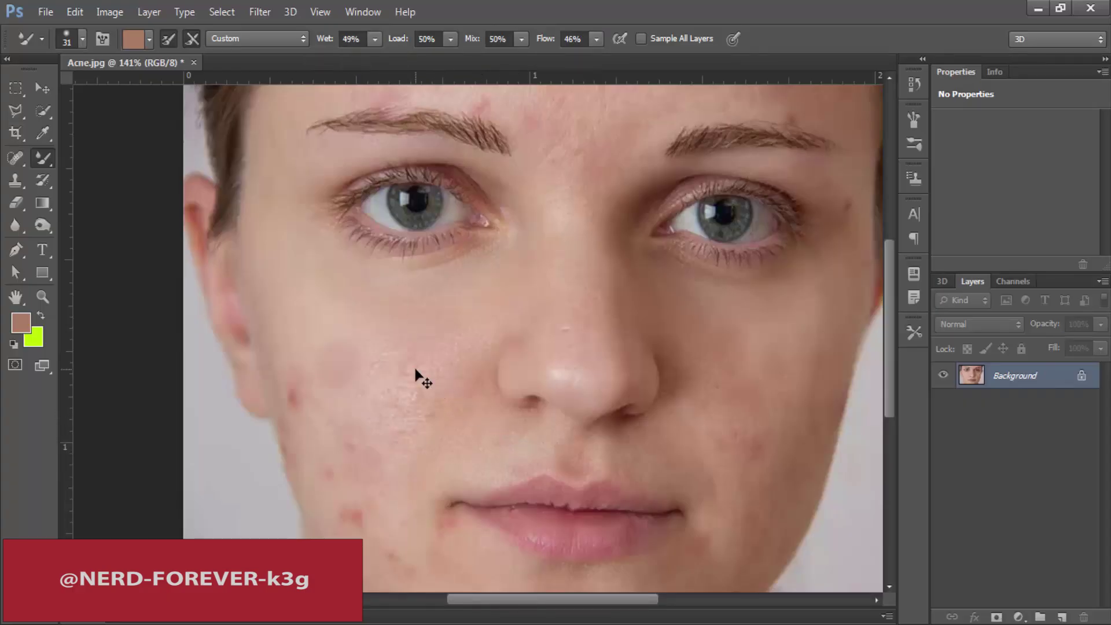
{"action": "mouse_move", "coordinate": [415, 369]}
{"action": "left_mouse_down"}
{"action": "mouse_move", "coordinate": [378, 404]}
{"action": "mouse_move", "coordinate": [396, 440]}
{"action": "mouse_move", "coordinate": [398, 395]}
{"action": "mouse_move", "coordinate": [425, 360]}
{"action": "mouse_move", "coordinate": [422, 341]}
{"action": "mouse_move", "coordinate": [382, 365]}
{"action": "mouse_move", "coordinate": [383, 383]}
{"action": "mouse_move", "coordinate": [419, 365]}
{"action": "mouse_move", "coordinate": [400, 411]}
{"action": "mouse_move", "coordinate": [471, 335]}
{"action": "mouse_move", "coordinate": [440, 366]}
{"action": "mouse_move", "coordinate": [467, 348]}
{"action": "mouse_move", "coordinate": [410, 362]}
{"action": "mouse_move", "coordinate": [438, 395]}
{"action": "mouse_move", "coordinate": [397, 422]}
{"action": "mouse_move", "coordinate": [376, 415]}
{"action": "mouse_move", "coordinate": [389, 379]}
{"action": "left_mouse_up"}
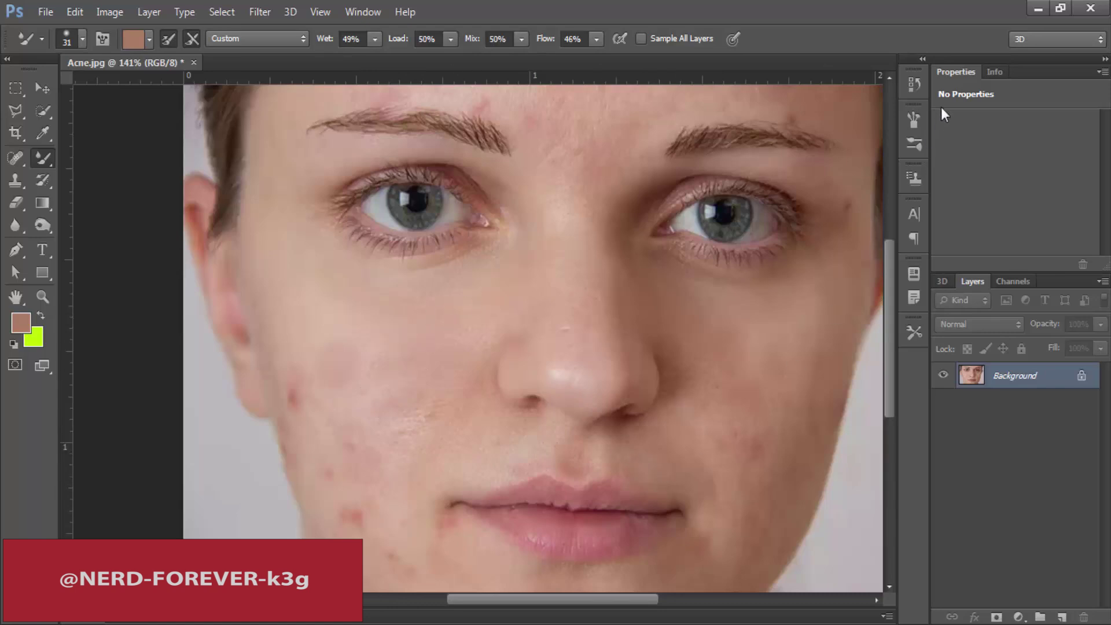
- Undo the Mixer Brush blending on both cheeks by returning the image to its earlier history state
{"action": "left_click", "coordinate": [914, 85]}
{"action": "left_click", "coordinate": [915, 84]}
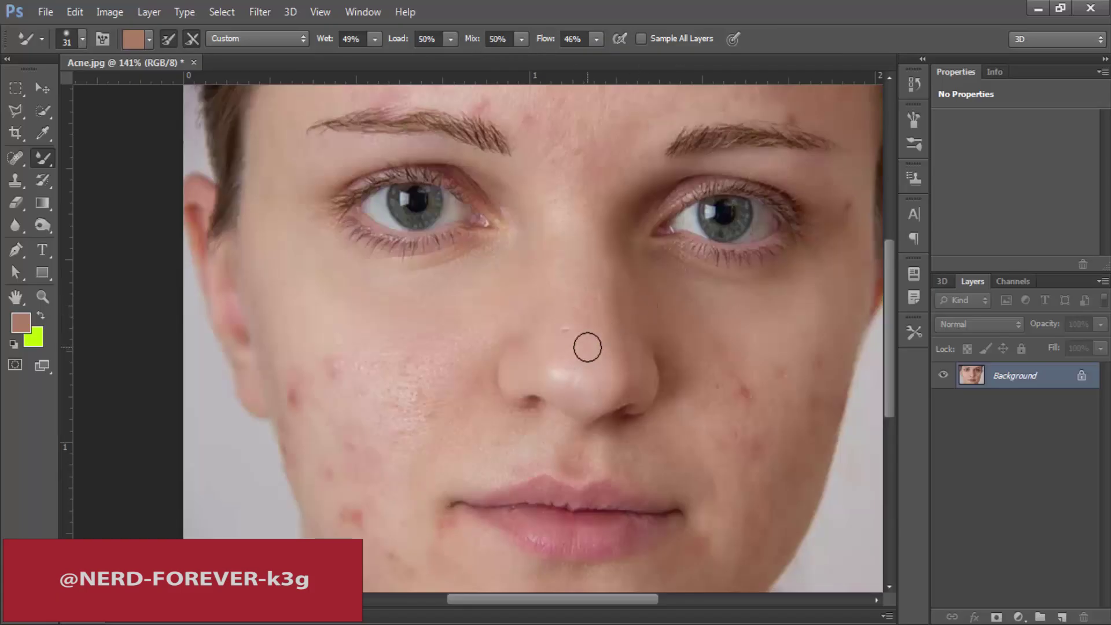
- Review the brush tool group and switch from the Mixer Brush to the Spot Healing Brush Tool
{"action": "right_click", "coordinate": [36, 163]}
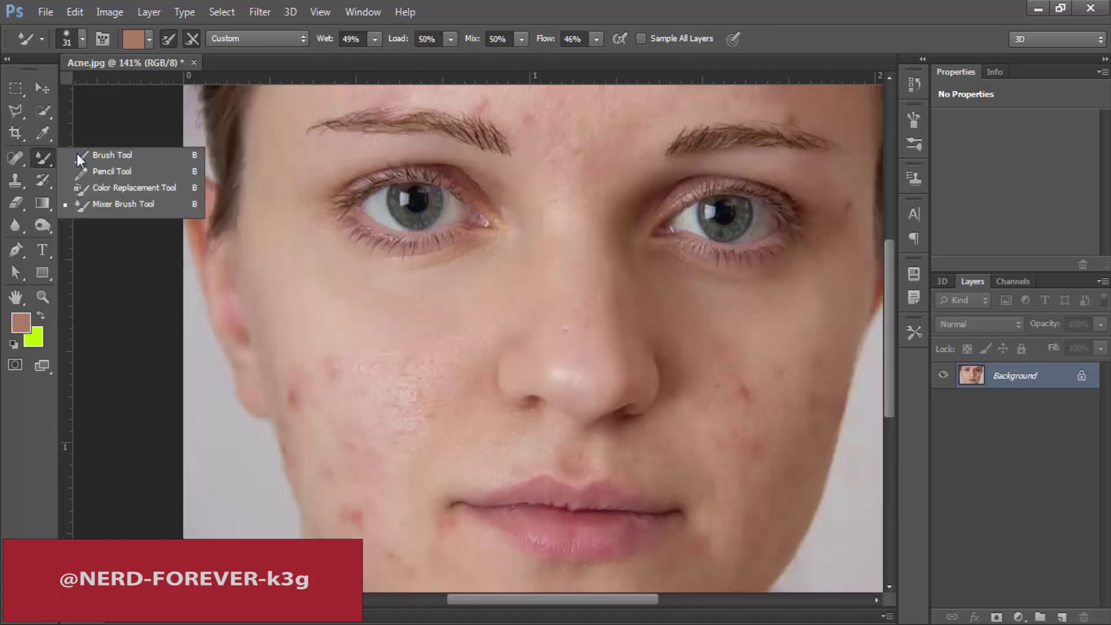
{"action": "left_click", "coordinate": [16, 158]}
{"action": "left_click", "coordinate": [39, 158]}
{"action": "left_click", "coordinate": [18, 158]}
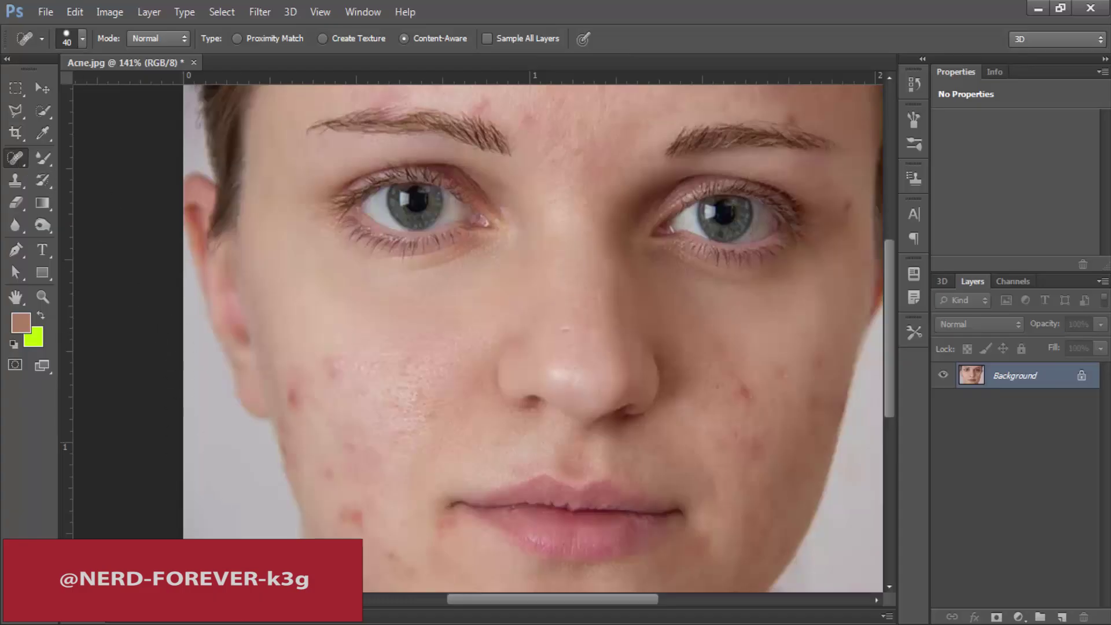
- Switch to Chrome, go to google.com and run an image search for "face acne"
{"action": "left_click", "coordinate": [243, 623]}
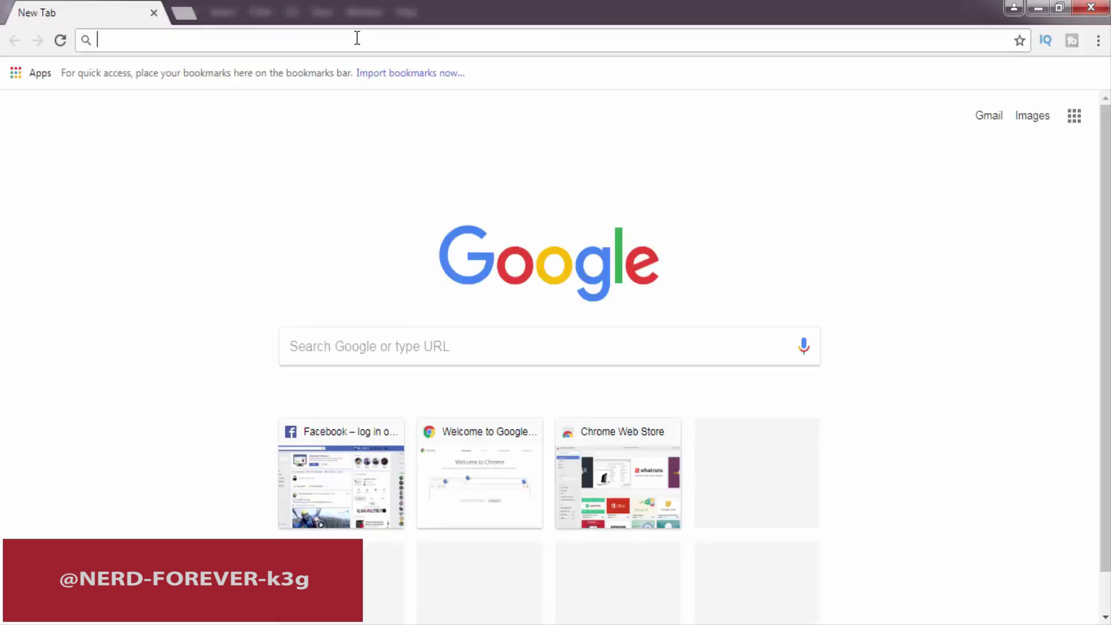
{"action": "type", "text": "google.com"}
{"action": "key", "text": "Return"}
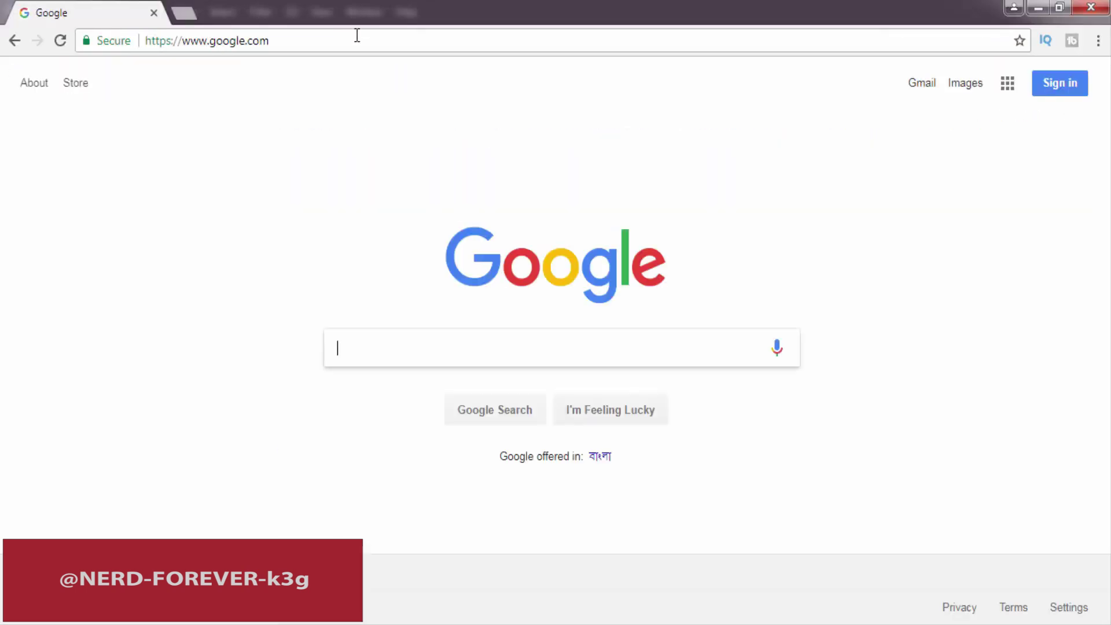
{"action": "type", "text": "face acne"}
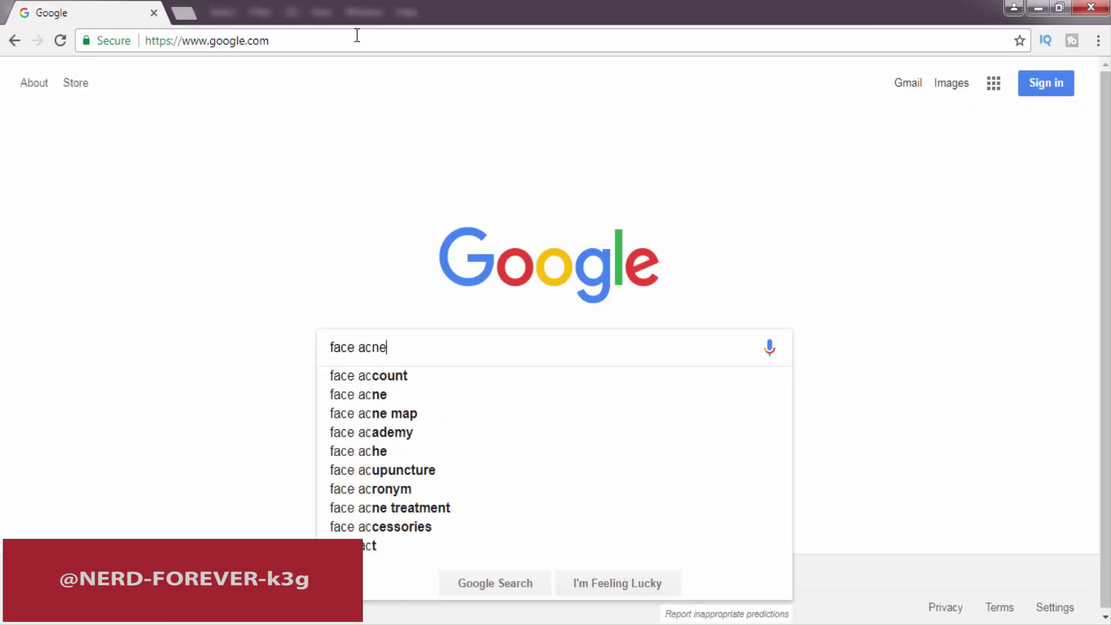
{"action": "key", "text": "Return"}
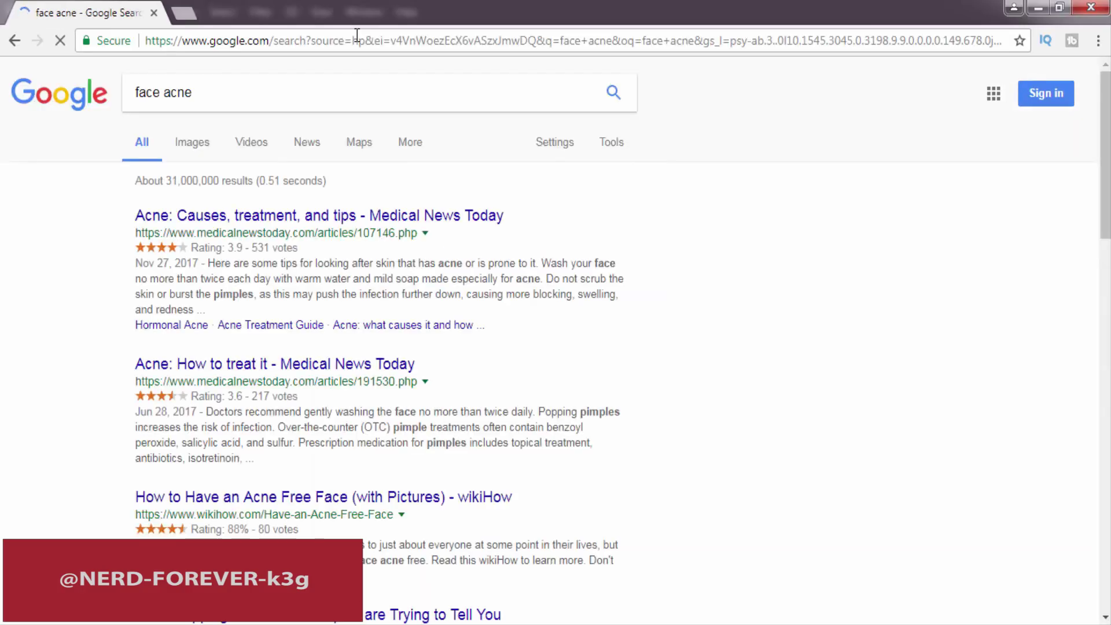
{"action": "left_click", "coordinate": [197, 150]}
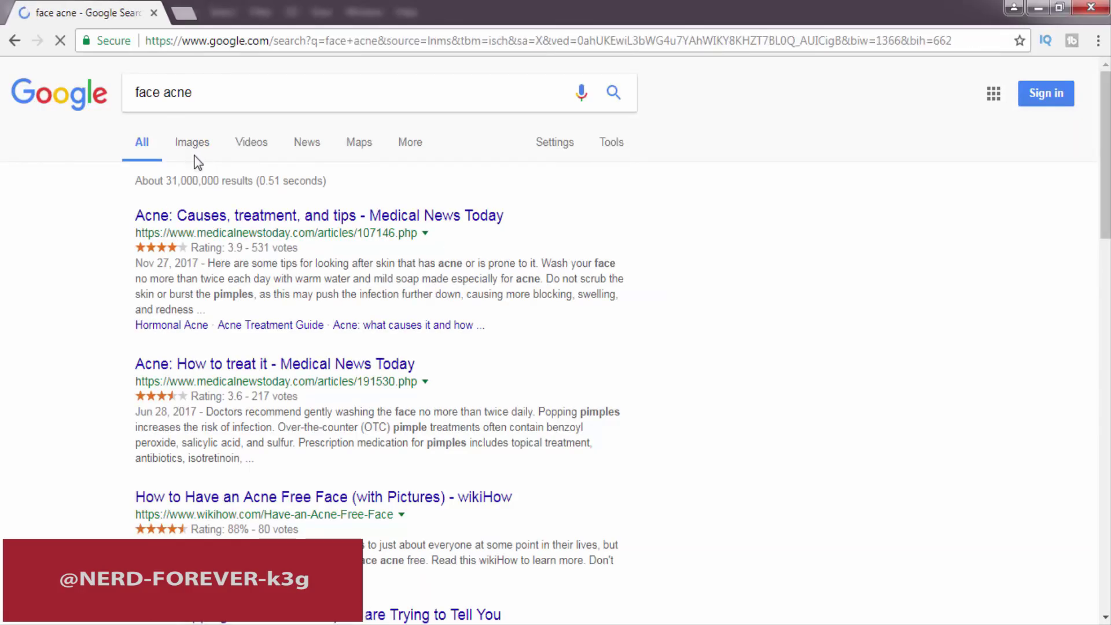
- Browse the image results and open the preview of the Photoshop Essentials acne portrait with the grey background
{"action": "scroll", "coordinate": [380, 254], "scroll_direction": "down", "scroll_amount": 1}
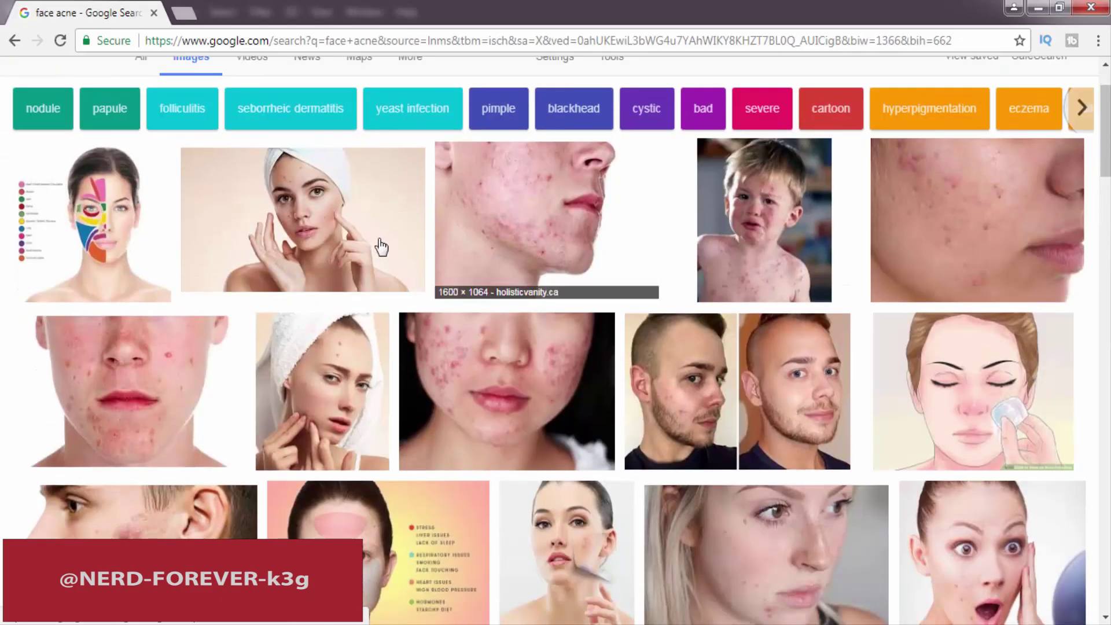
{"action": "scroll", "coordinate": [328, 234], "scroll_direction": "down", "scroll_amount": 3}
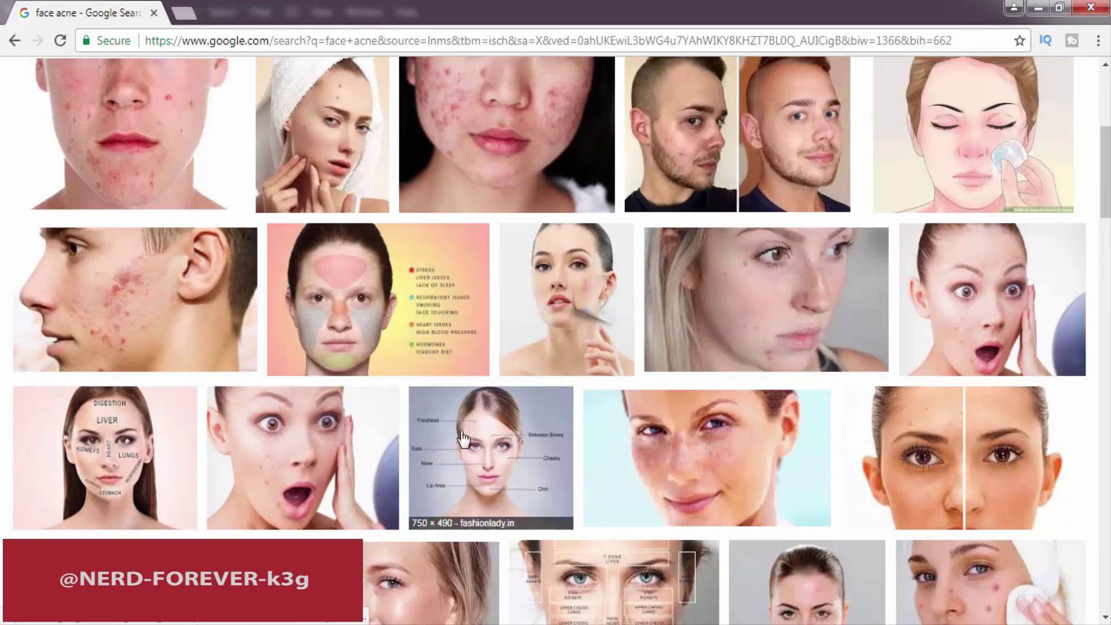
{"action": "scroll", "coordinate": [707, 450], "scroll_direction": "down", "scroll_amount": 3}
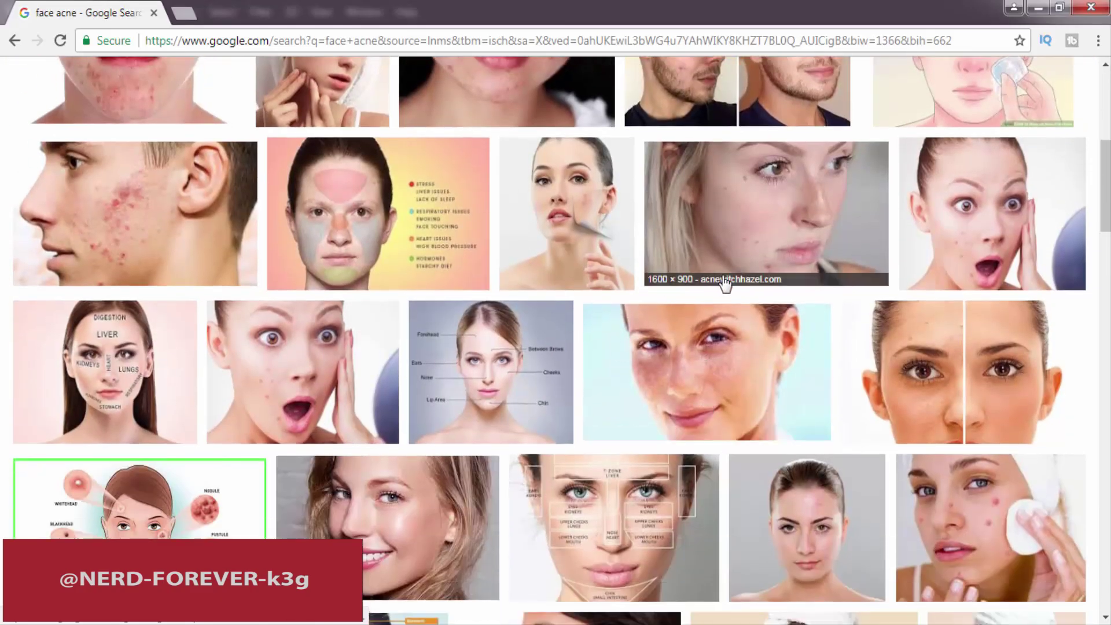
{"action": "scroll", "coordinate": [569, 343], "scroll_direction": "down", "scroll_amount": 6}
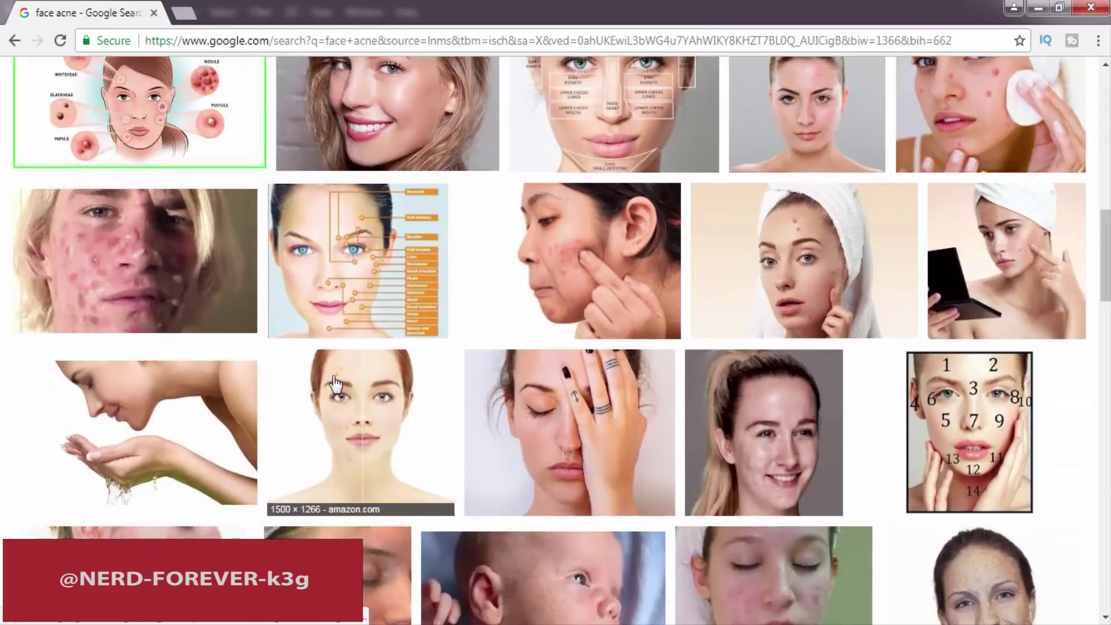
{"action": "scroll", "coordinate": [440, 400], "scroll_direction": "down", "scroll_amount": 4}
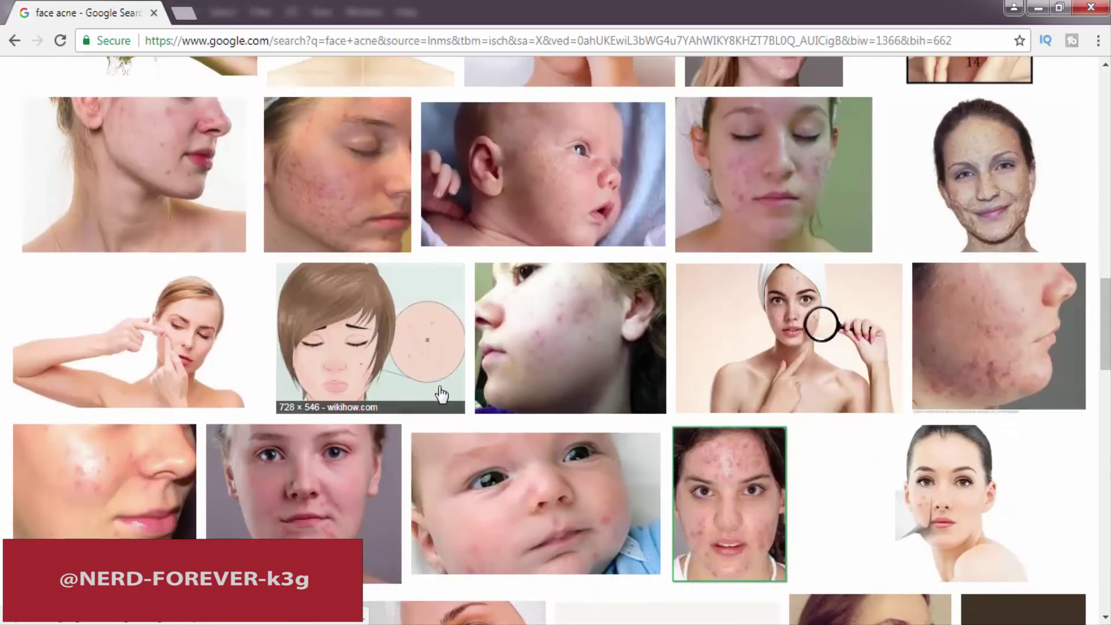
{"action": "left_click", "coordinate": [307, 330]}
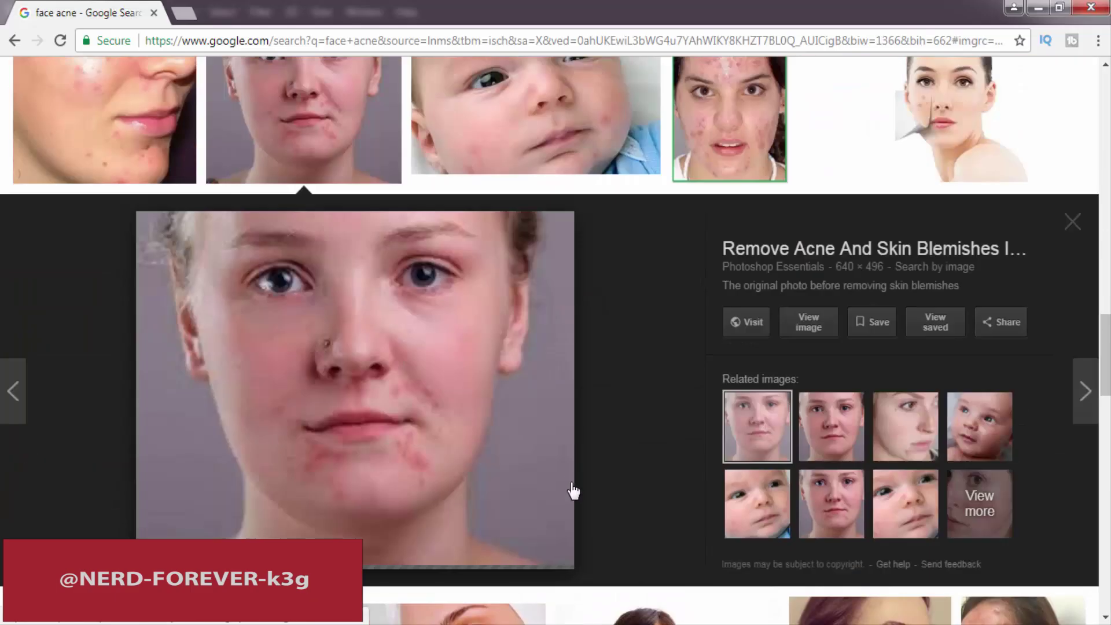